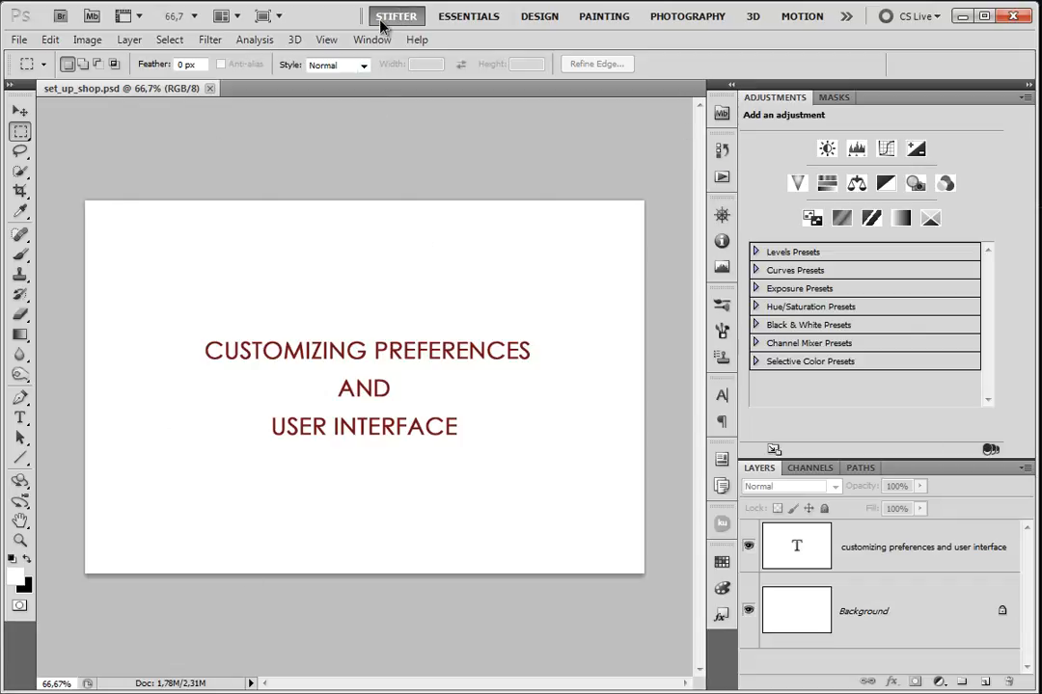
Step: Switch to the Essentials workspace and review the available workspaces and their reset, new and delete options
left_click(852, 17)
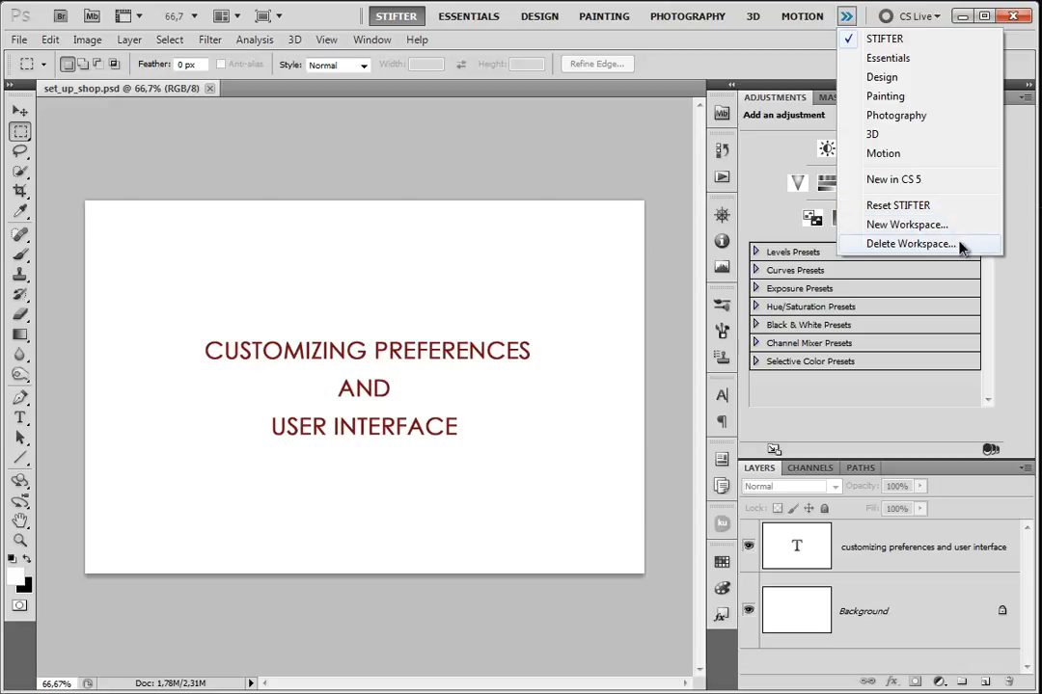
left_click(530, 184)
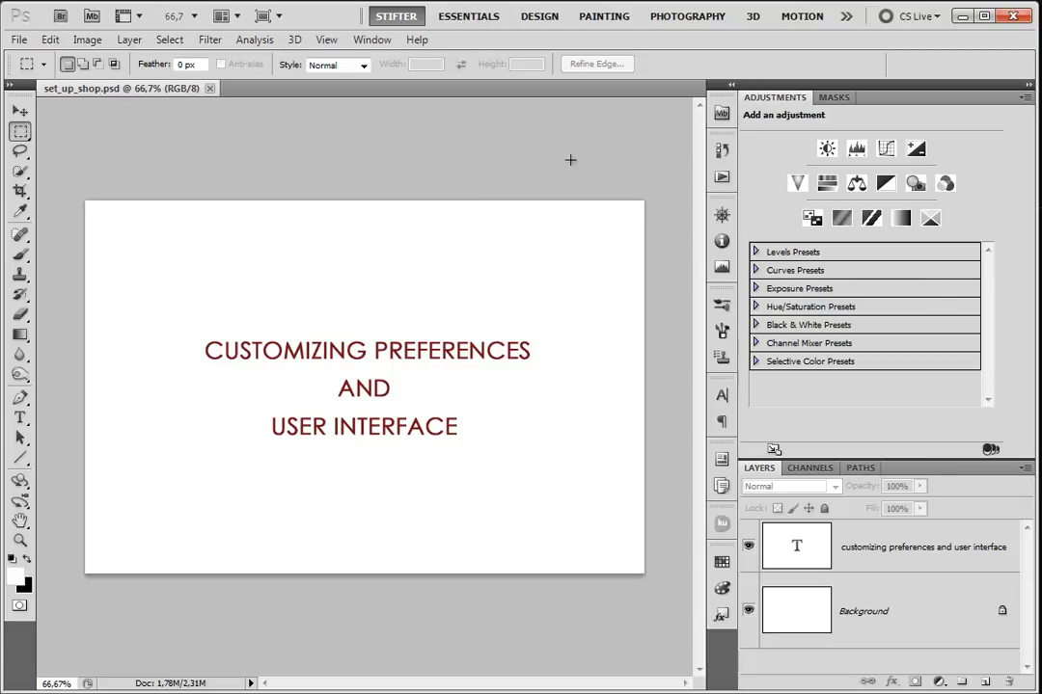
left_click(465, 18)
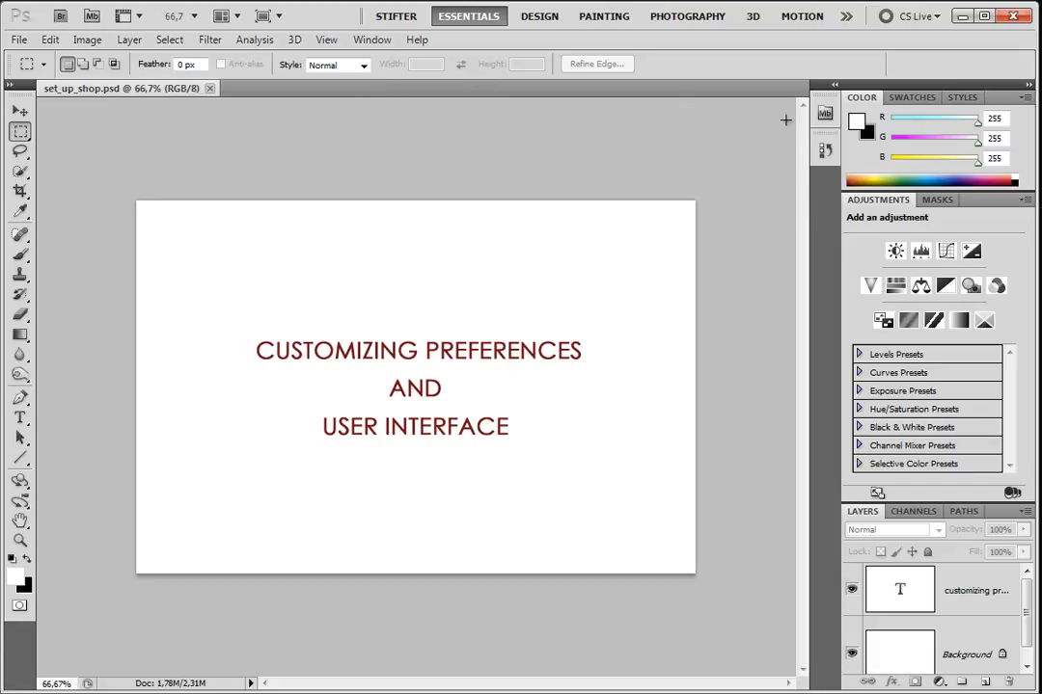
left_click(847, 17)
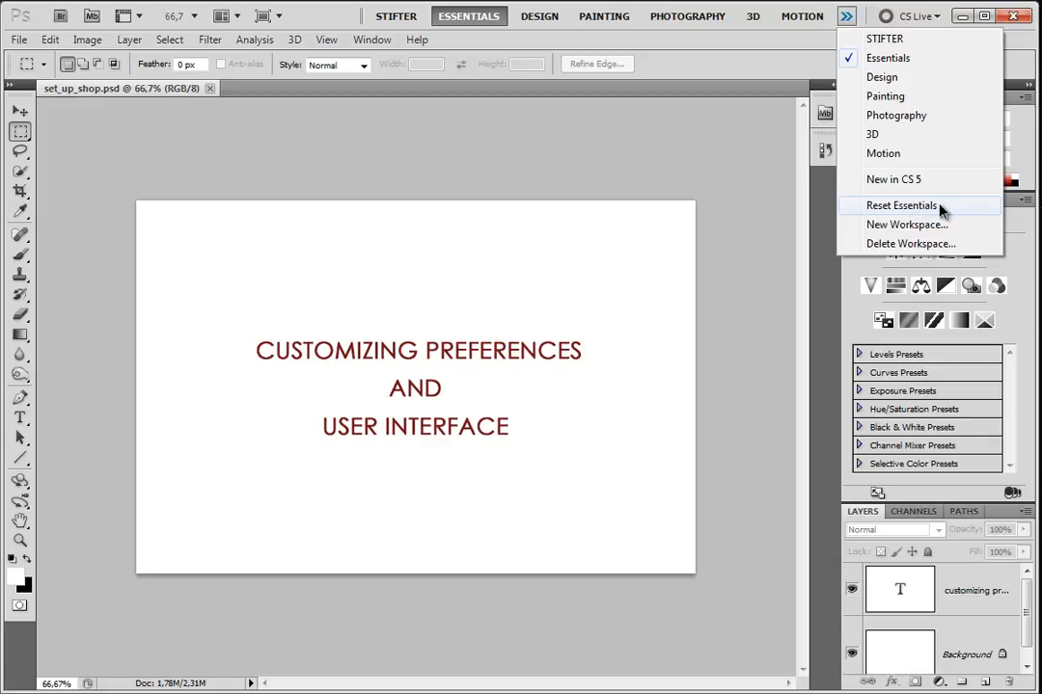
left_click(455, 135)
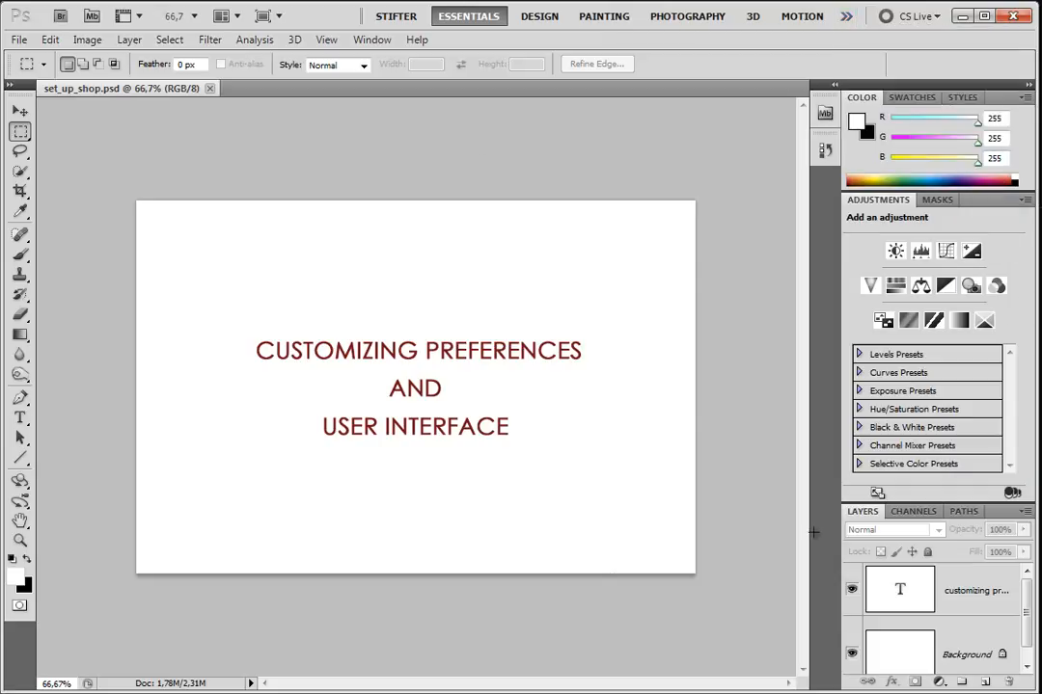
Step: In the General preferences, choose Bicubic Sharper (best for reduction) as image interpolation and Hue Wheel as the HUD color picker
left_click(49, 40)
mouse_move(193, 665)
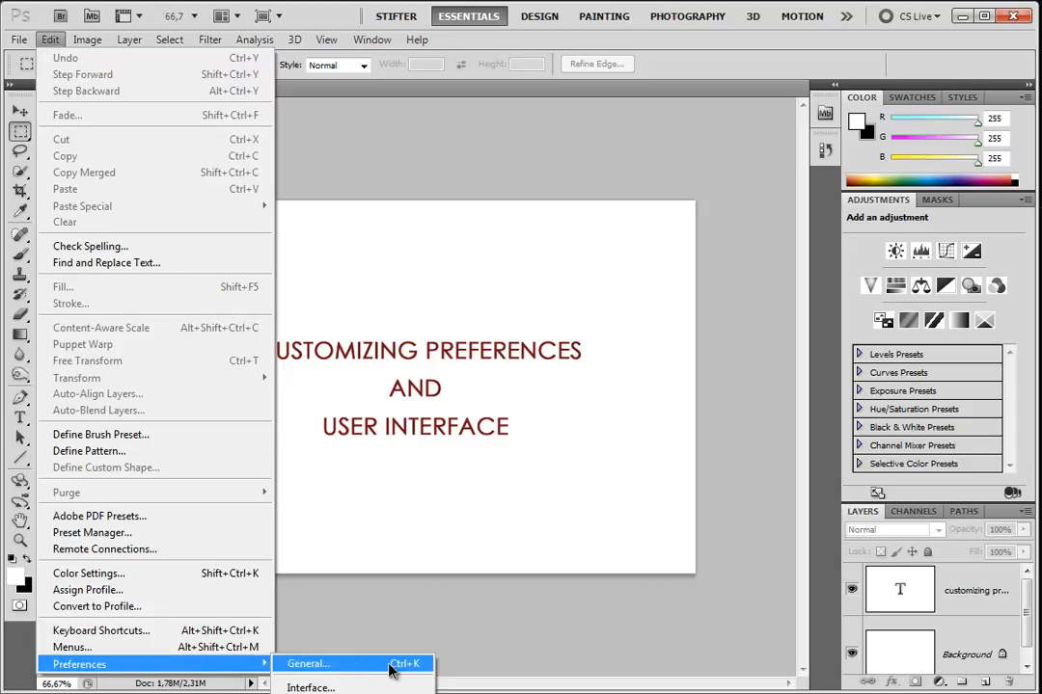
left_click(366, 668)
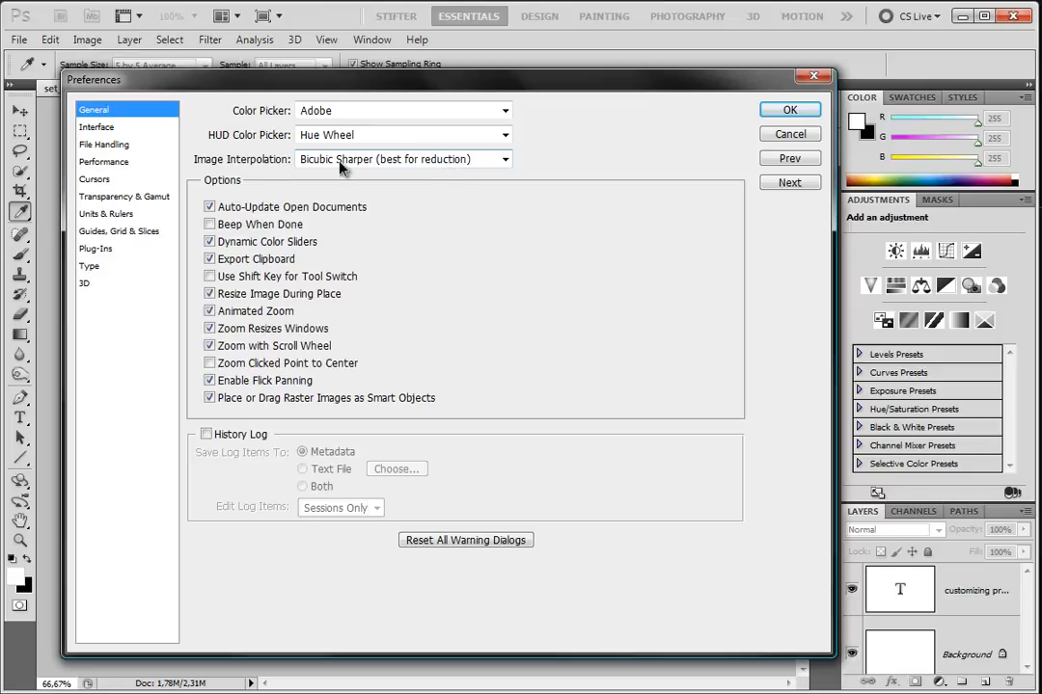
left_click(510, 164)
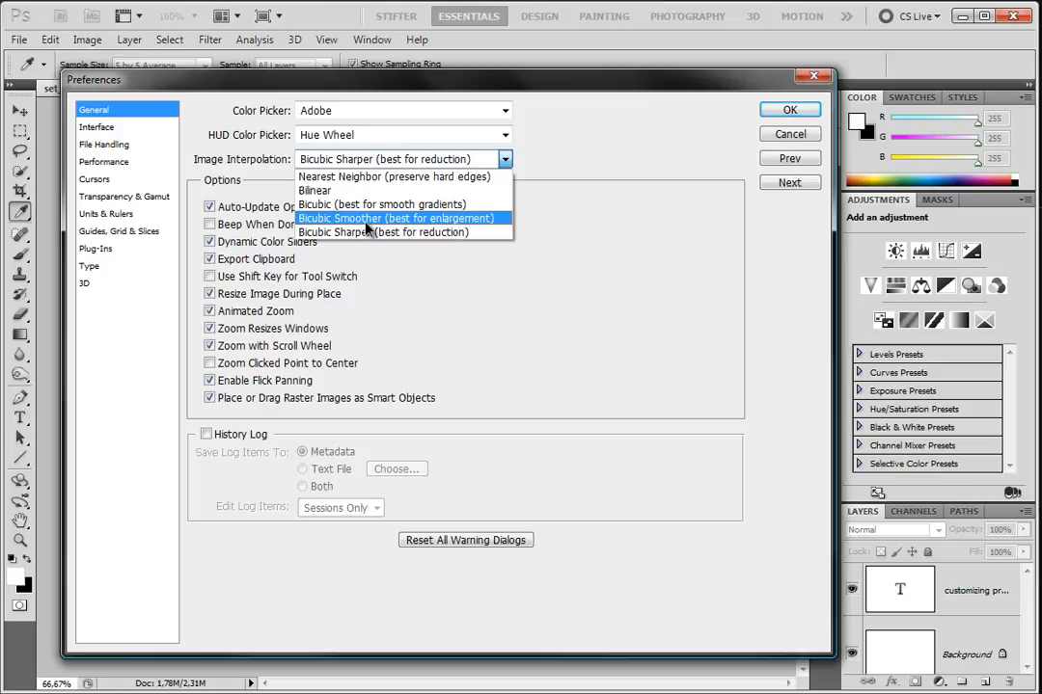
left_click(471, 232)
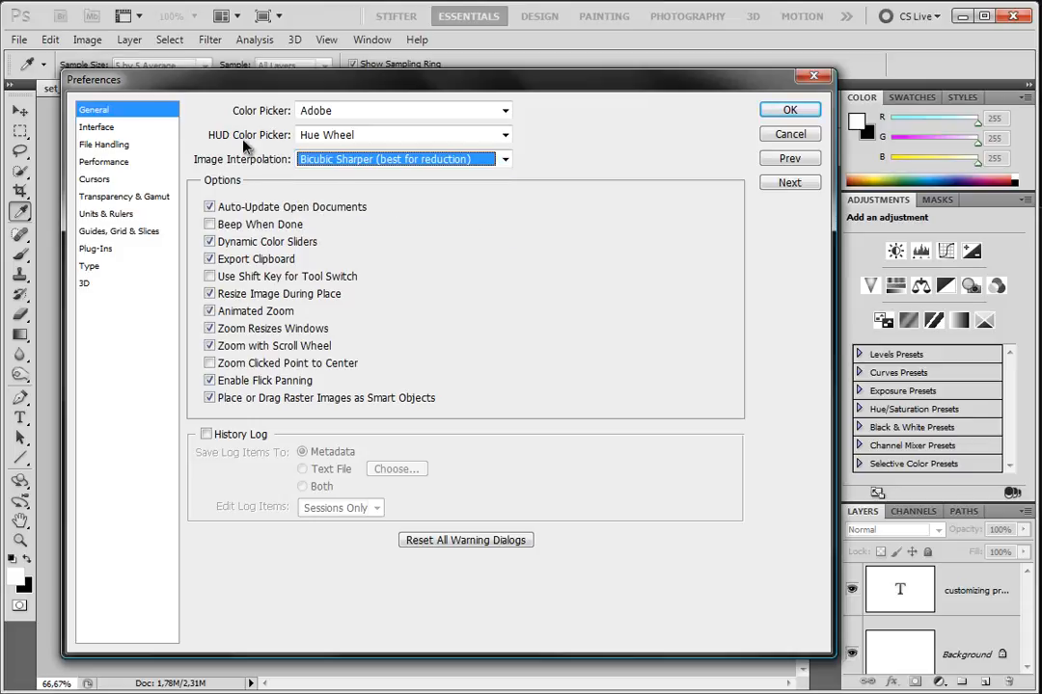
left_click(415, 135)
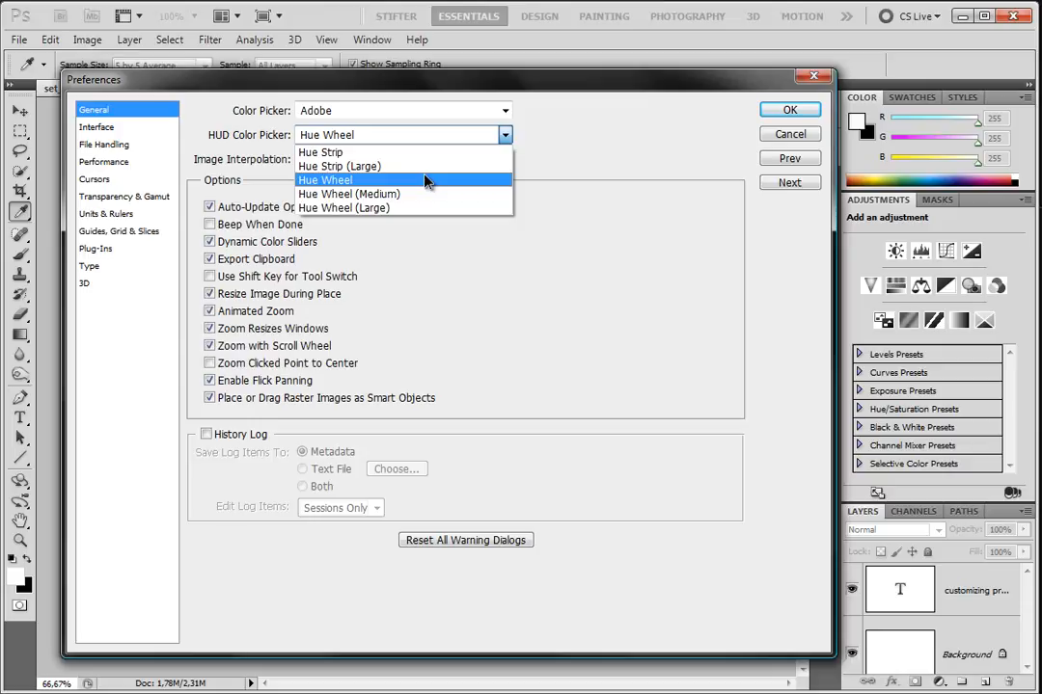
left_click(427, 181)
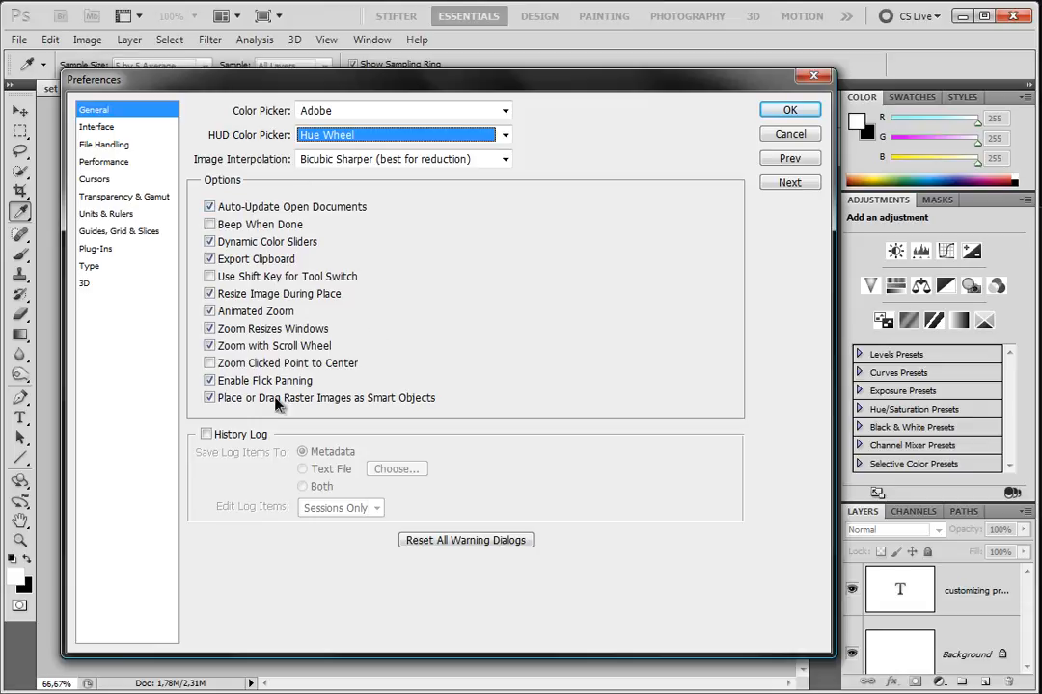
Step: Turn Dynamic Color Sliders off and on again in the General preferences
left_click(99, 128)
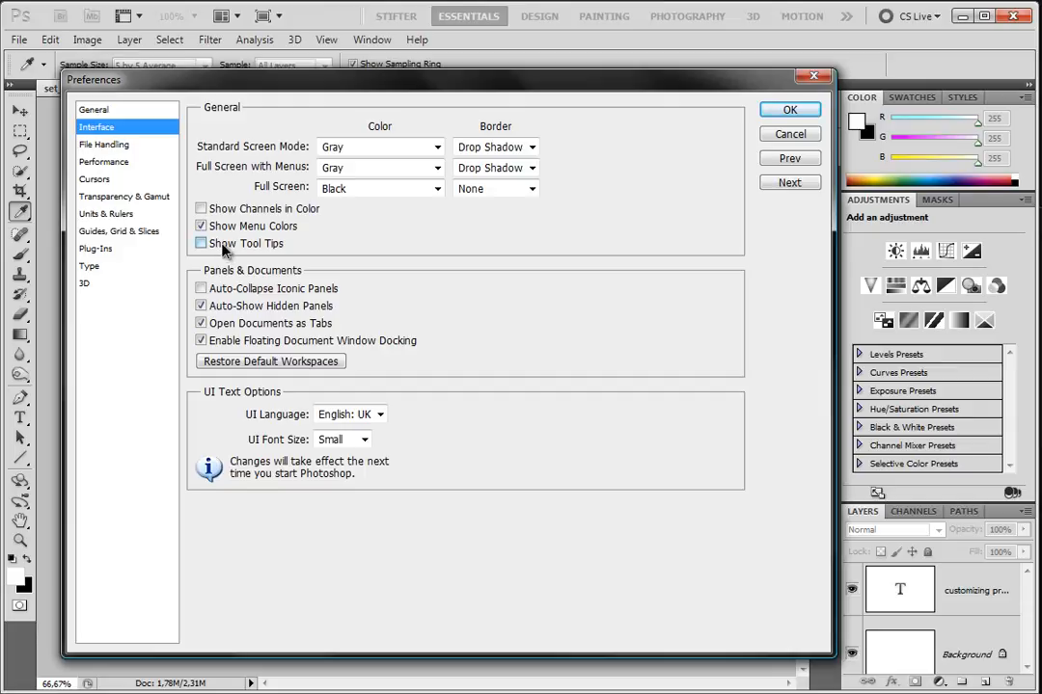
left_click(93, 109)
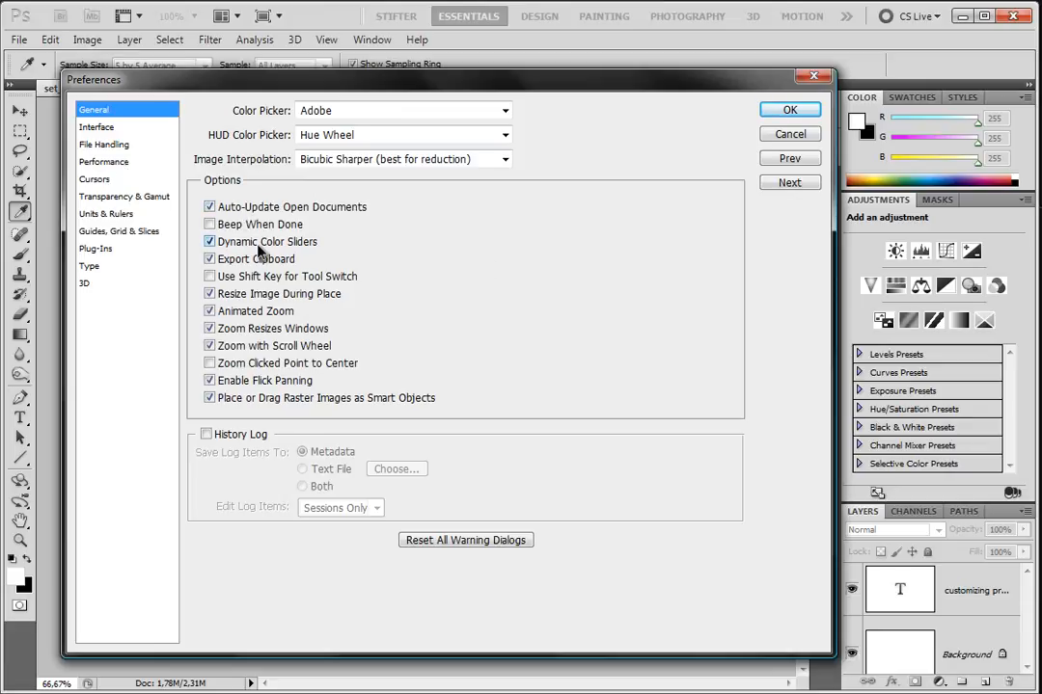
left_click(207, 242)
left_click(210, 241)
mouse_move(236, 263)
mouse_move(383, 409)
Step: Show the Interface preferences and shift the dialog aside temporarily to examine the collapsed iconic panels behind it
left_click(108, 126)
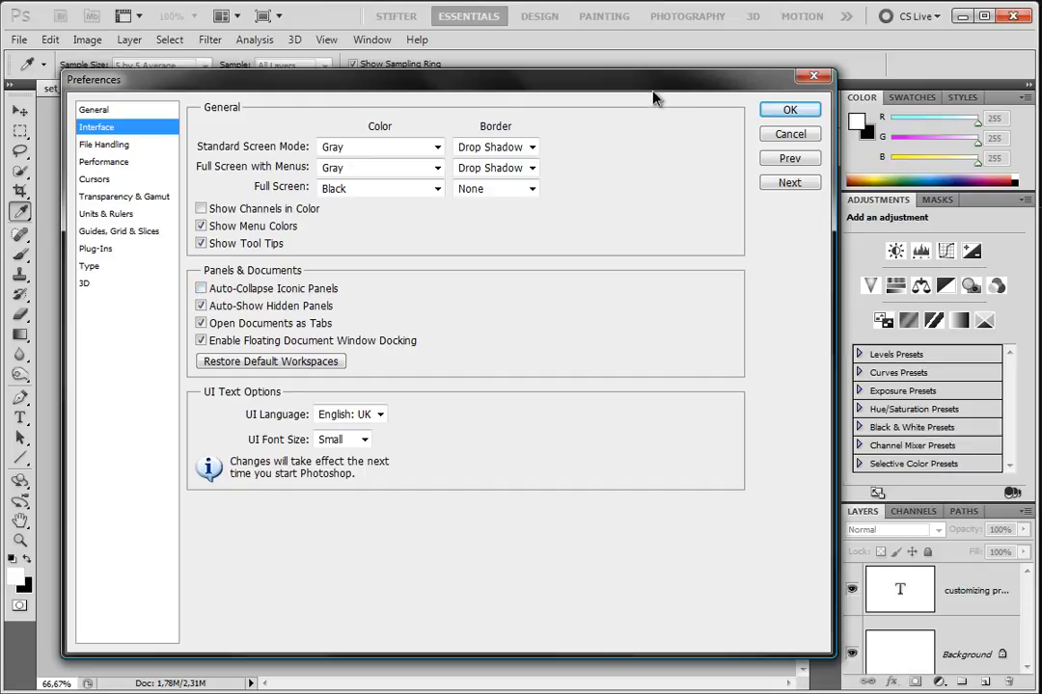
left_click_drag(652, 104, 386, 112)
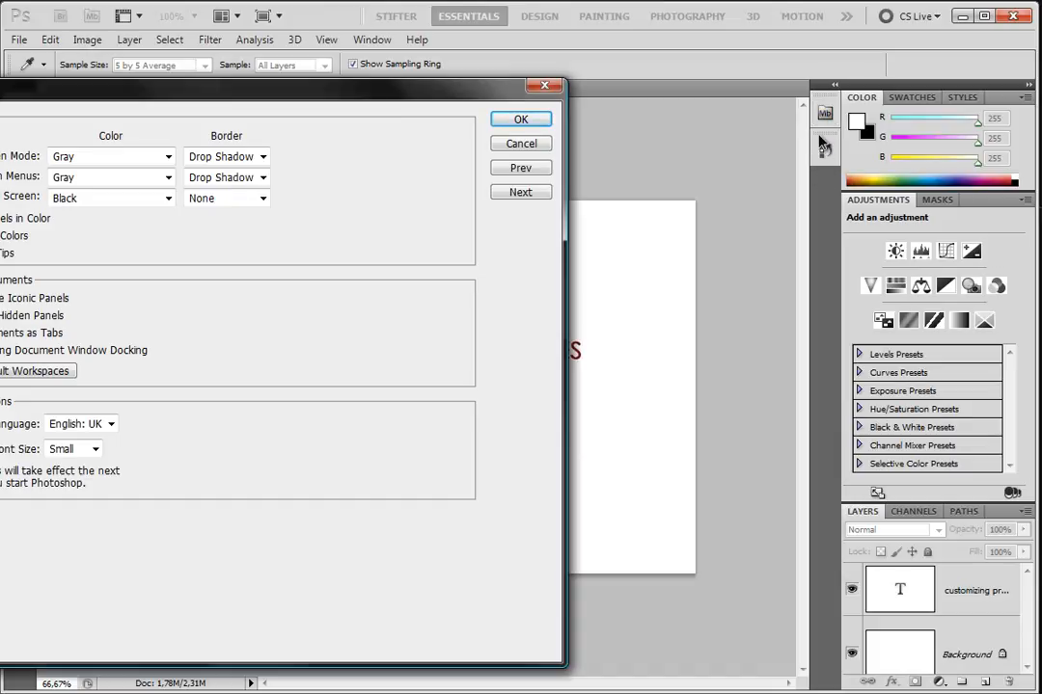
left_click_drag(374, 100, 318, 109)
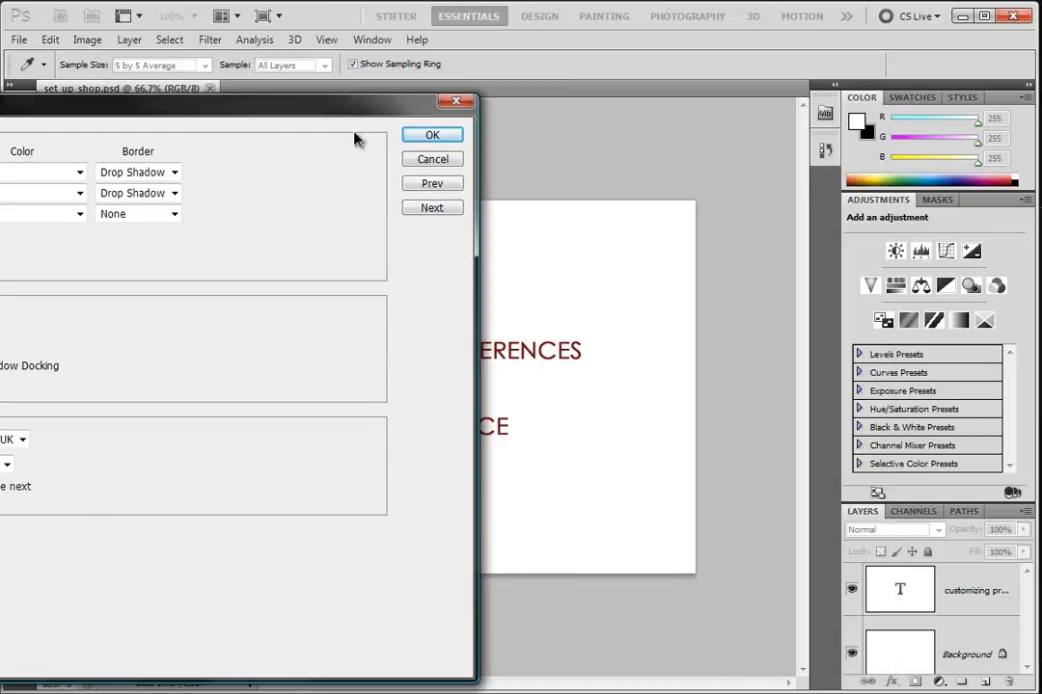
left_click_drag(277, 111, 637, 98)
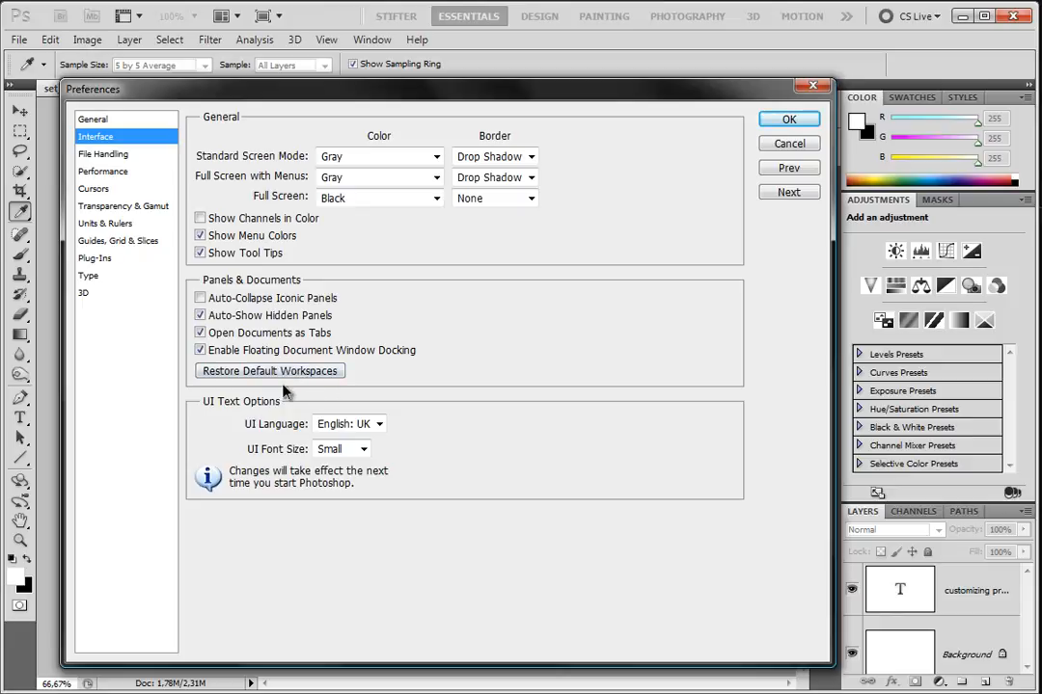
Step: Choose Small as the UI font size and English: UK as the UI language in the Interface preferences
left_click(256, 370)
left_click(360, 454)
left_click(360, 454)
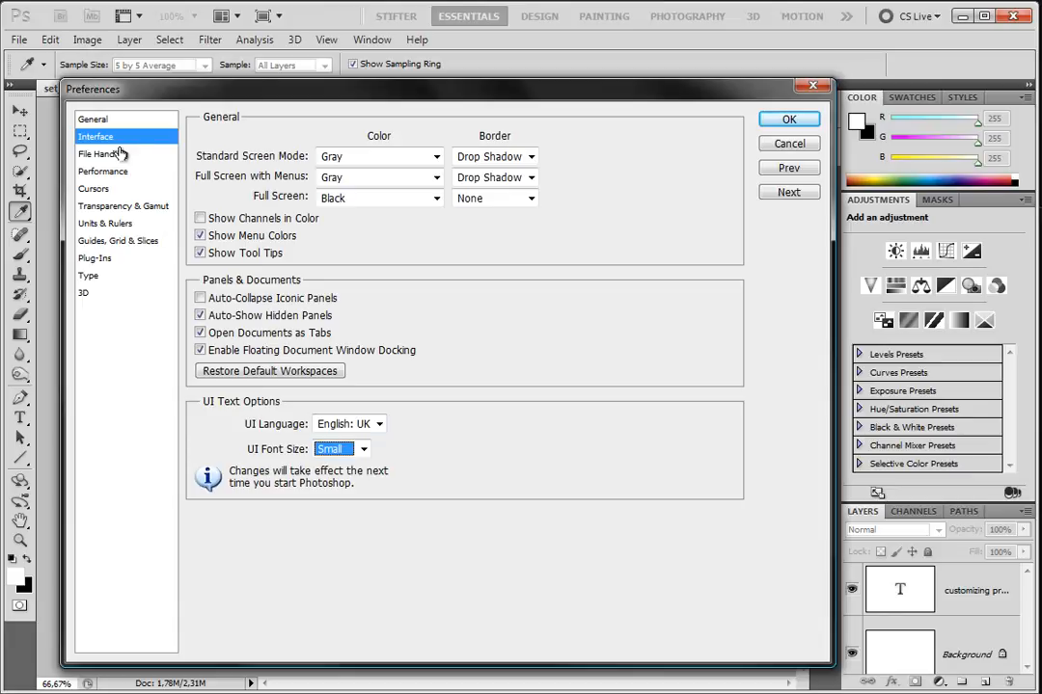
left_click(359, 426)
left_click(352, 439)
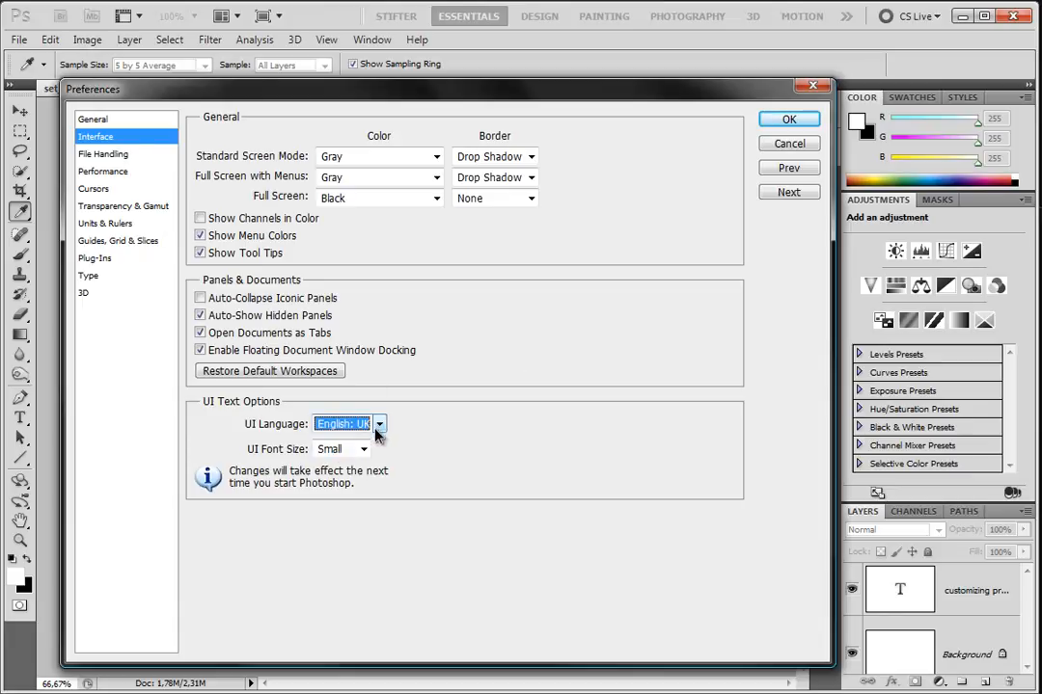
left_click(449, 405)
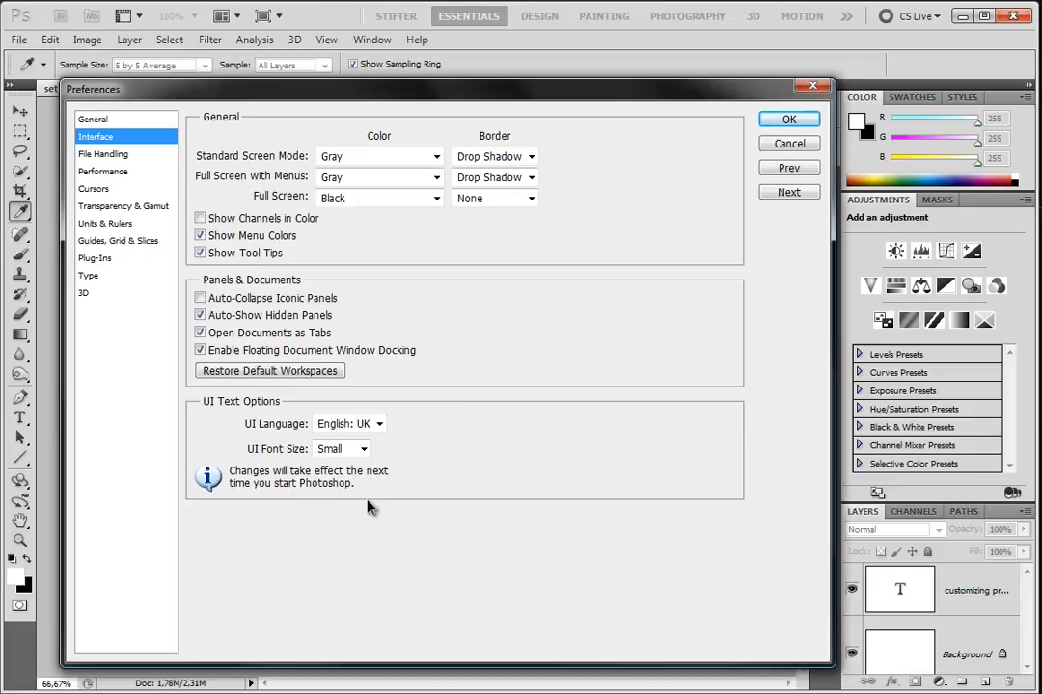
Step: Go to the File Handling preferences and choose Always Save for image previews
left_click(789, 191)
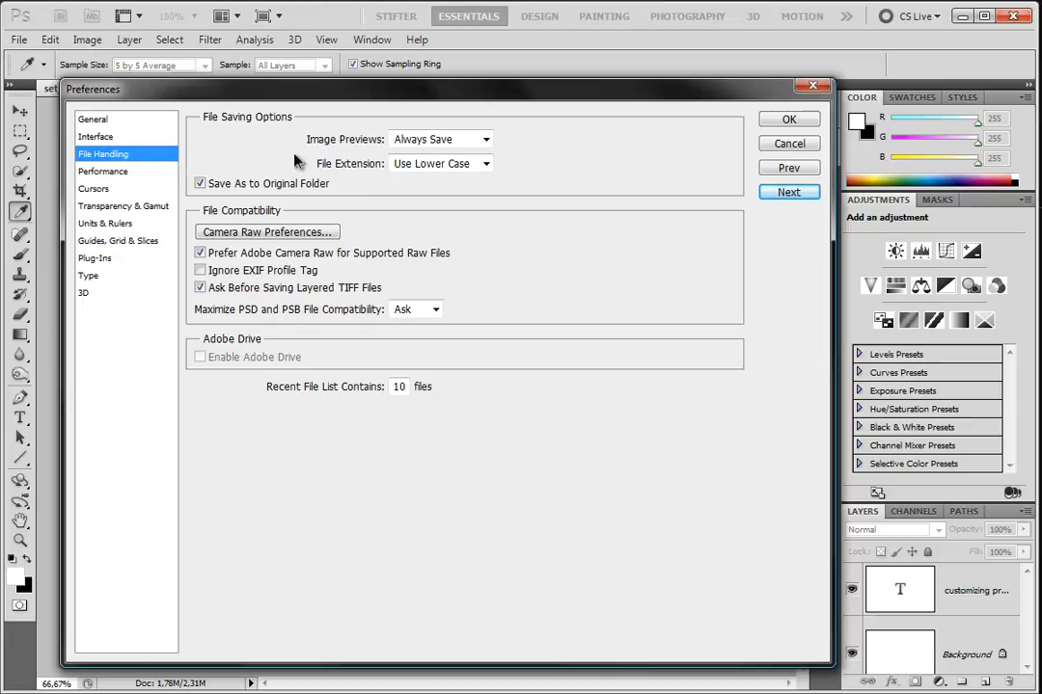
left_click(469, 143)
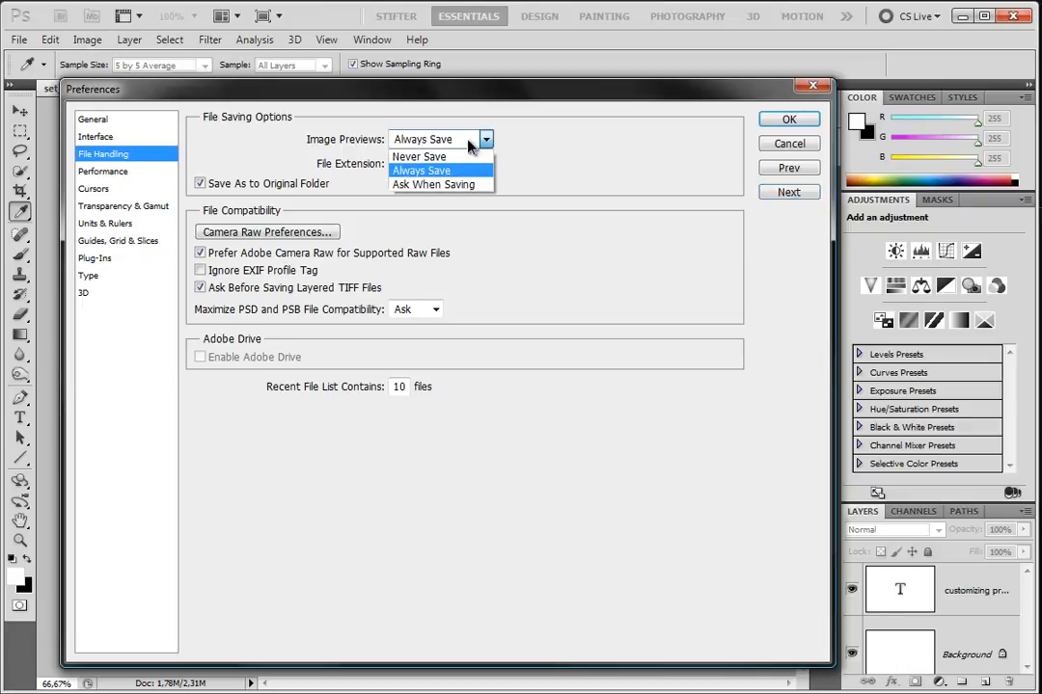
left_click(471, 145)
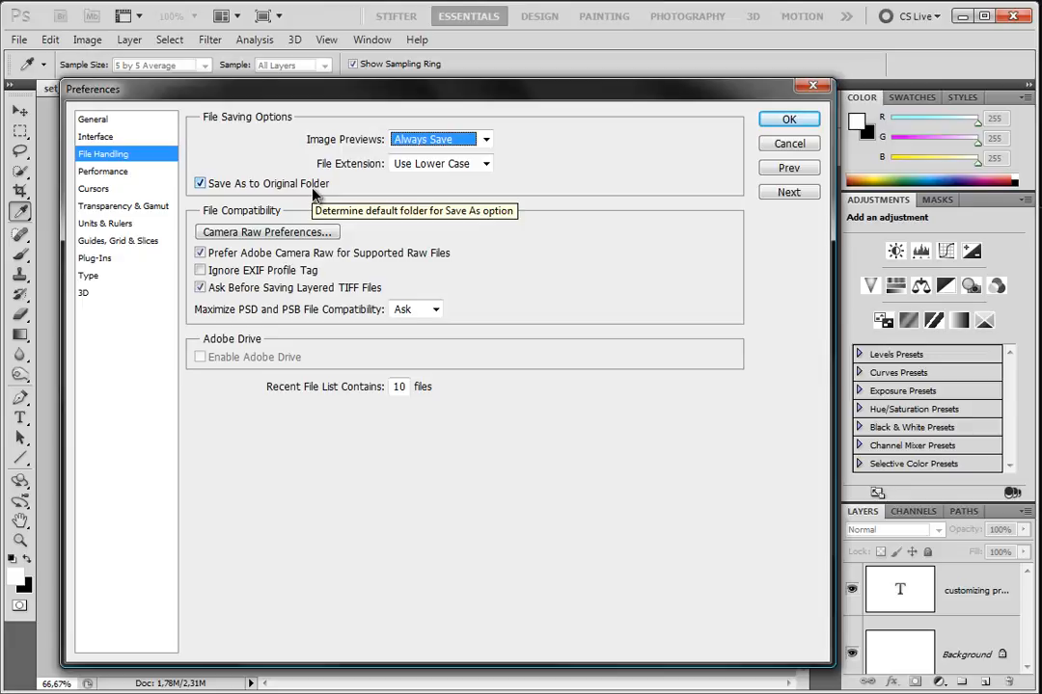
Step: Examine the Camera Raw preferences, including the maximum cache size, and close them without saving changes
left_click(262, 232)
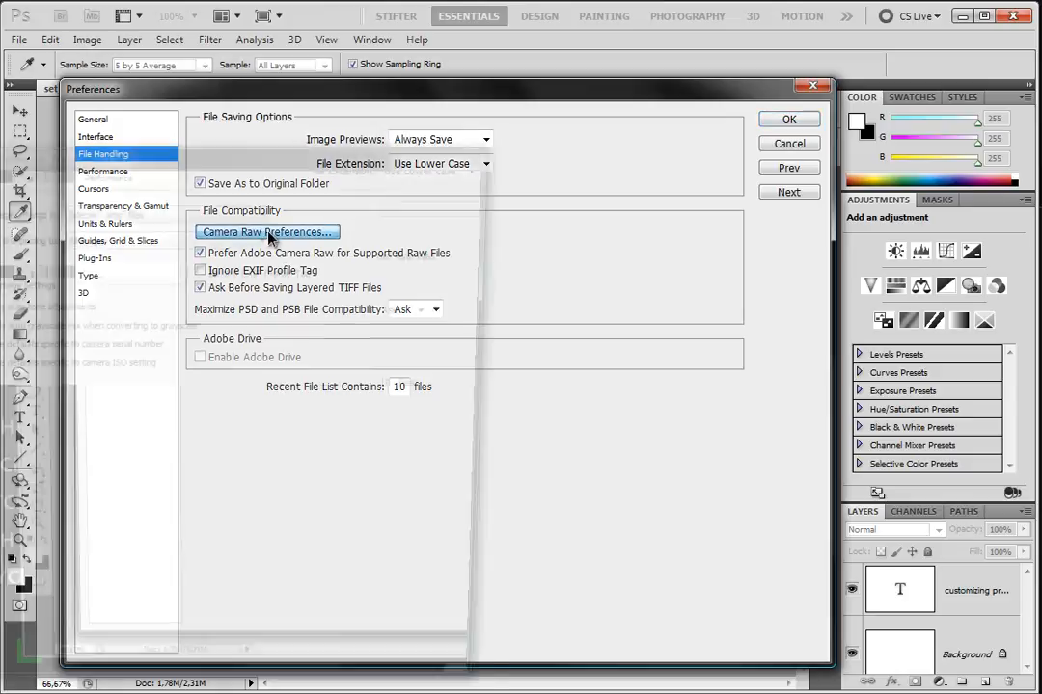
left_click_drag(222, 162, 469, 94)
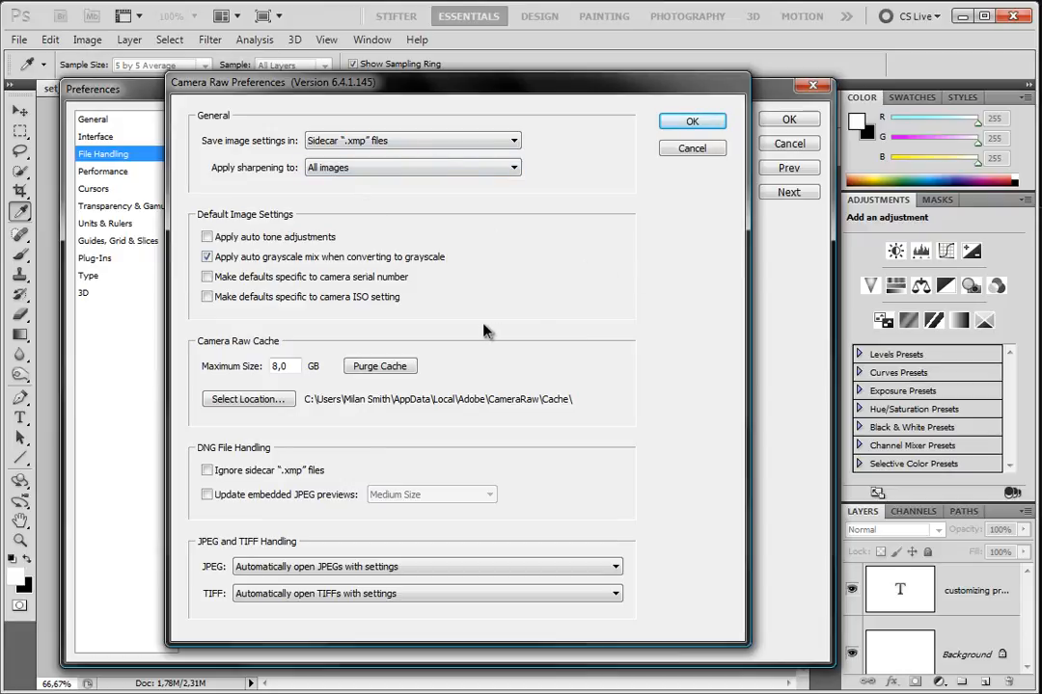
double_click(280, 366)
left_click(299, 365)
double_click(280, 365)
left_click(691, 147)
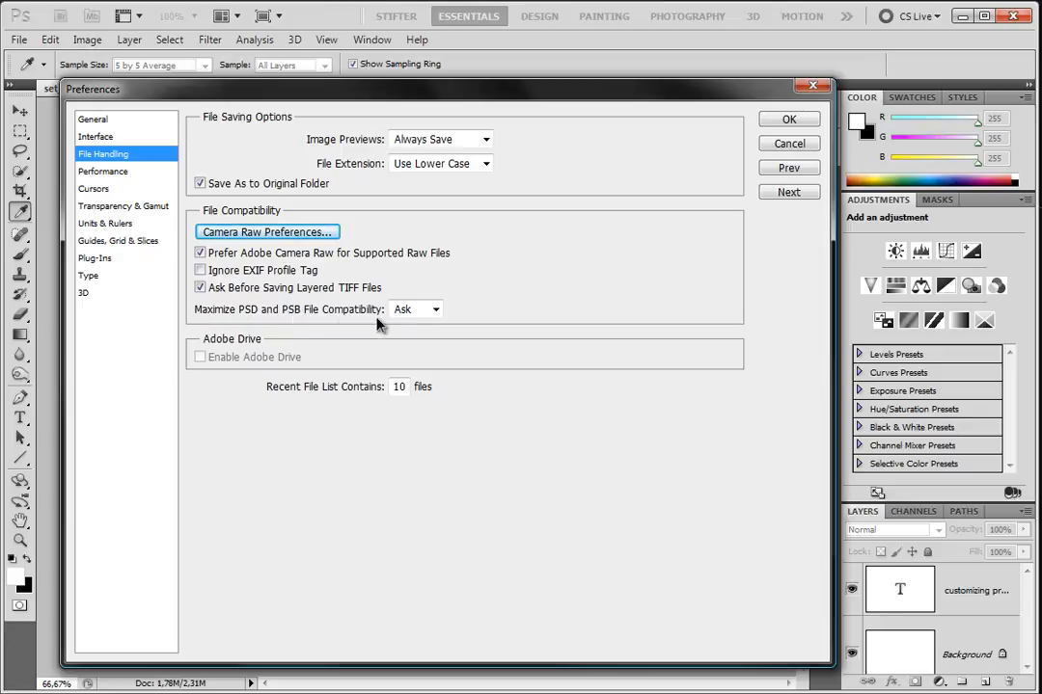
Step: Review the options for maximizing PSD and PSB file compatibility and choose Ask
left_click(435, 313)
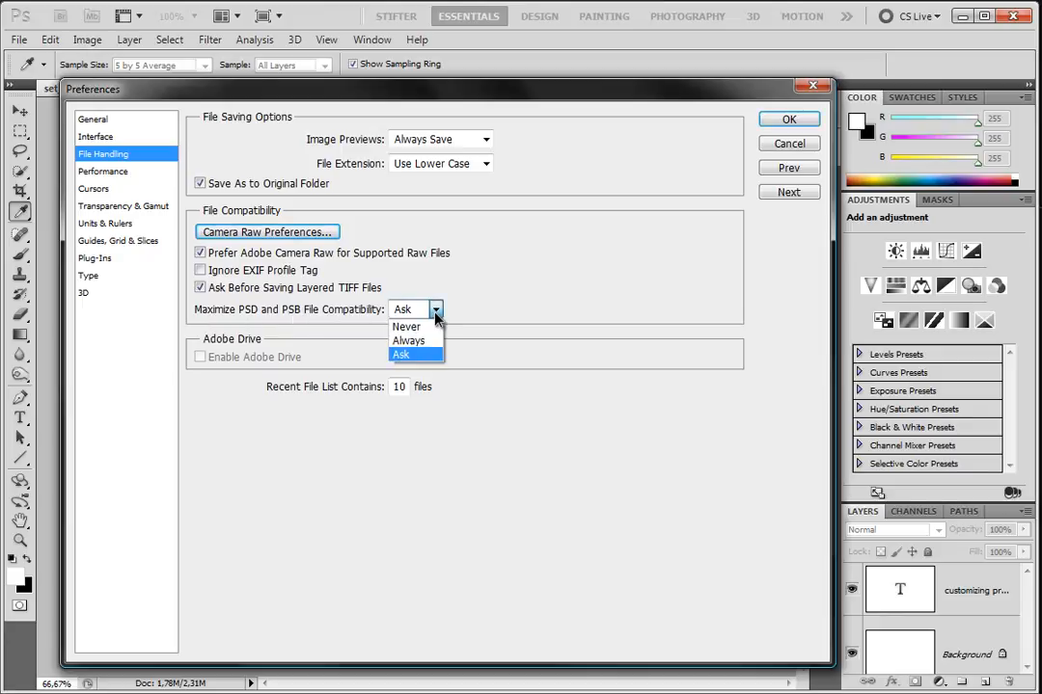
left_click(415, 357)
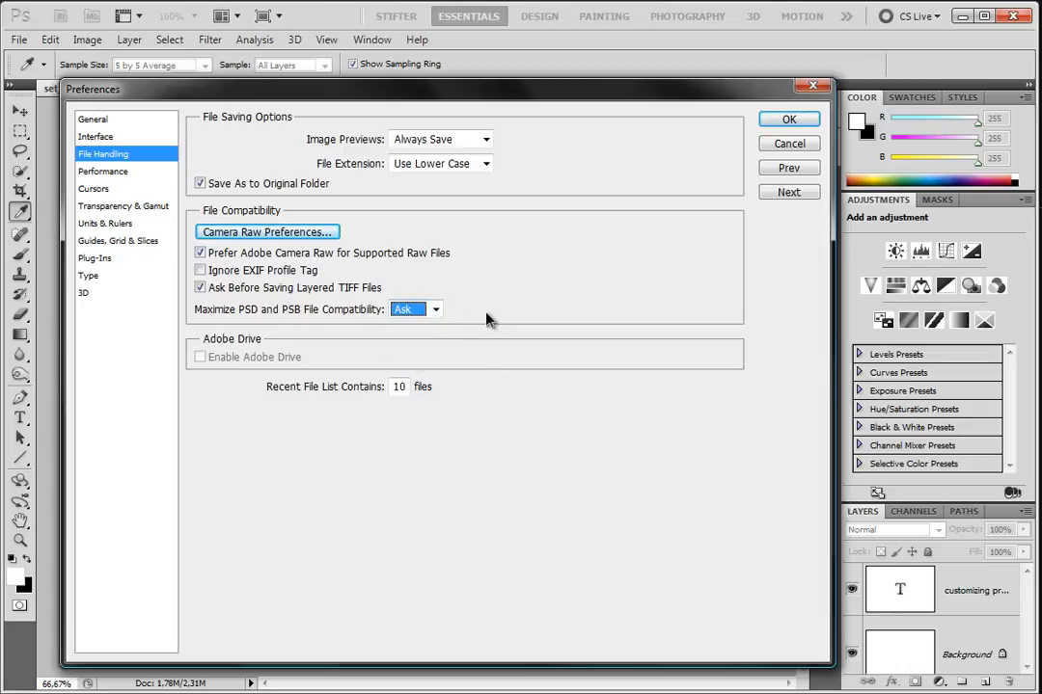
left_click(435, 309)
left_click(435, 309)
left_click(471, 346)
mouse_move(332, 323)
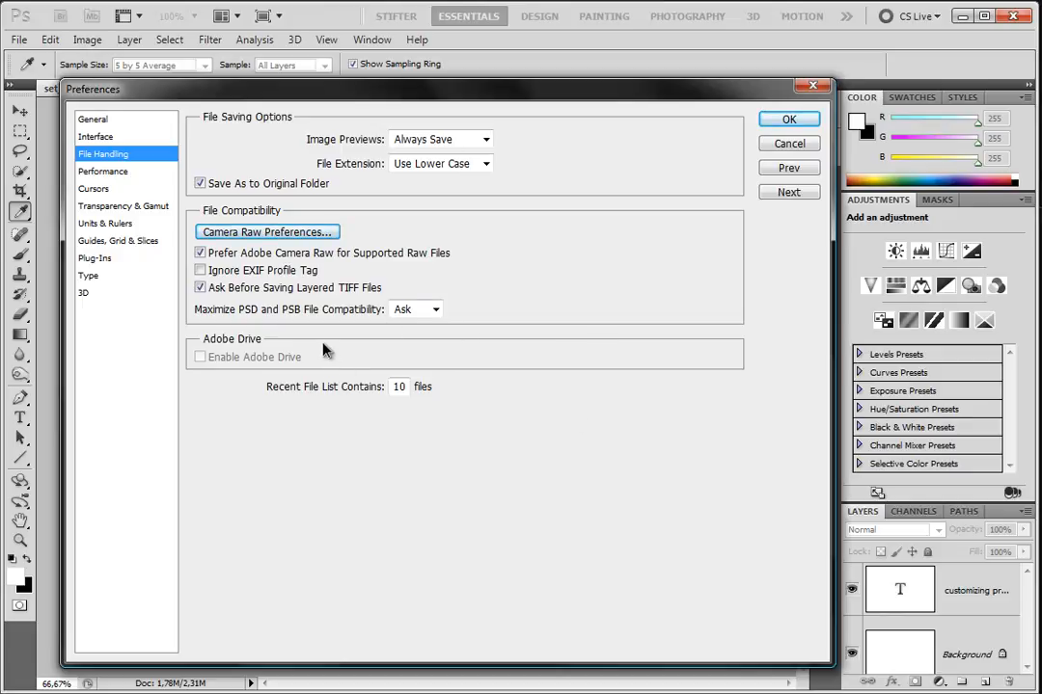
left_click(435, 309)
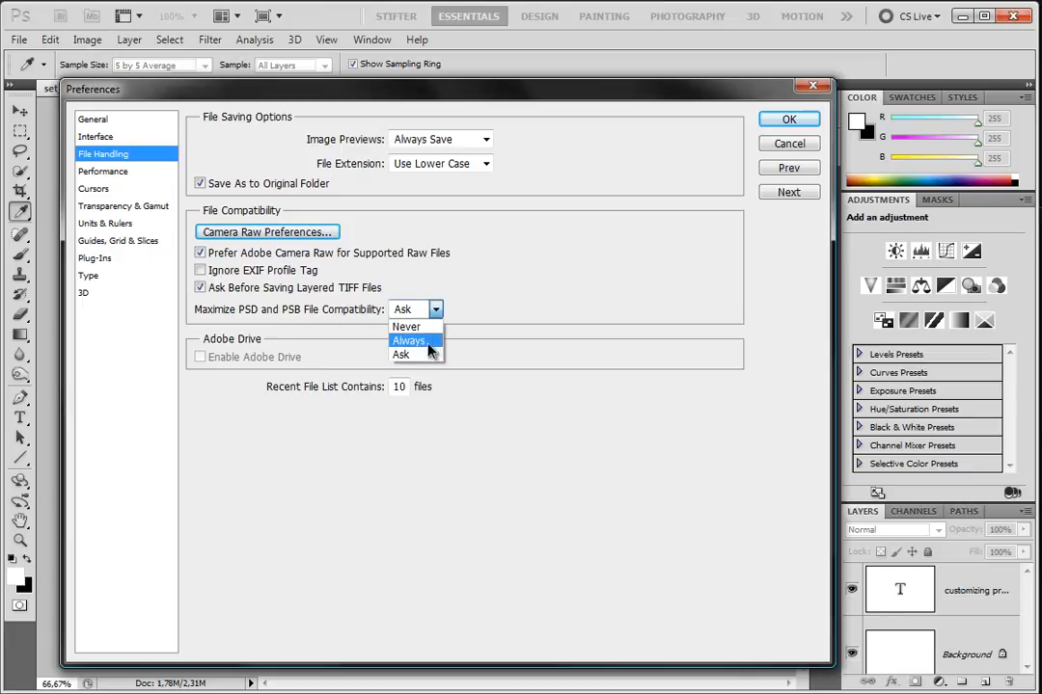
left_click(415, 354)
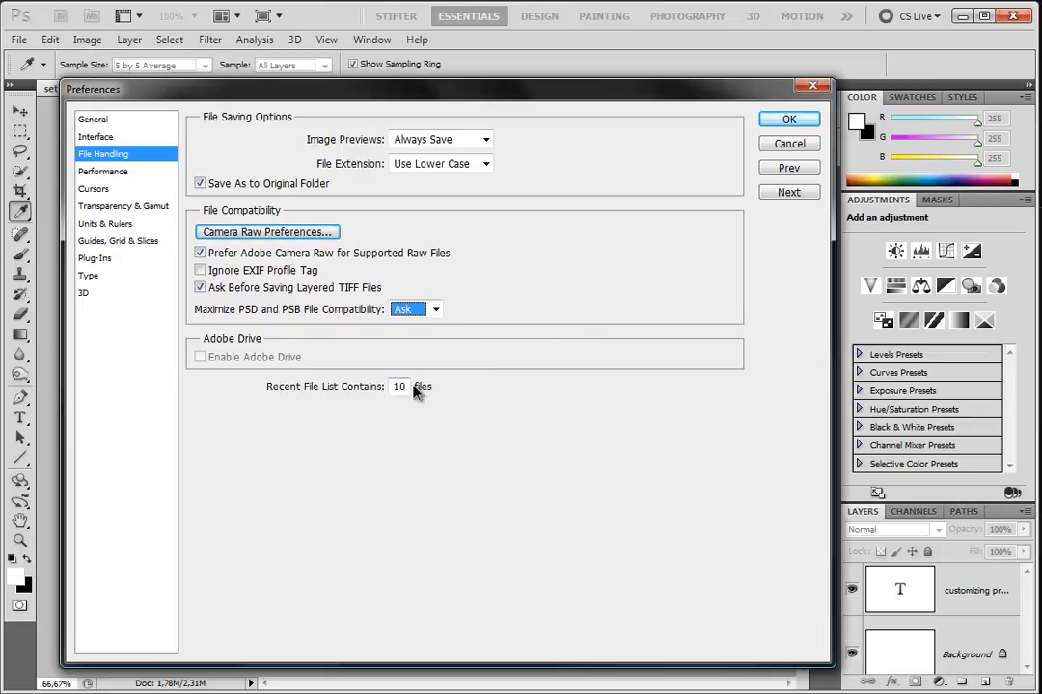
Step: Examine the list of recently opened files that the recent file count setting controls
left_click(19, 42)
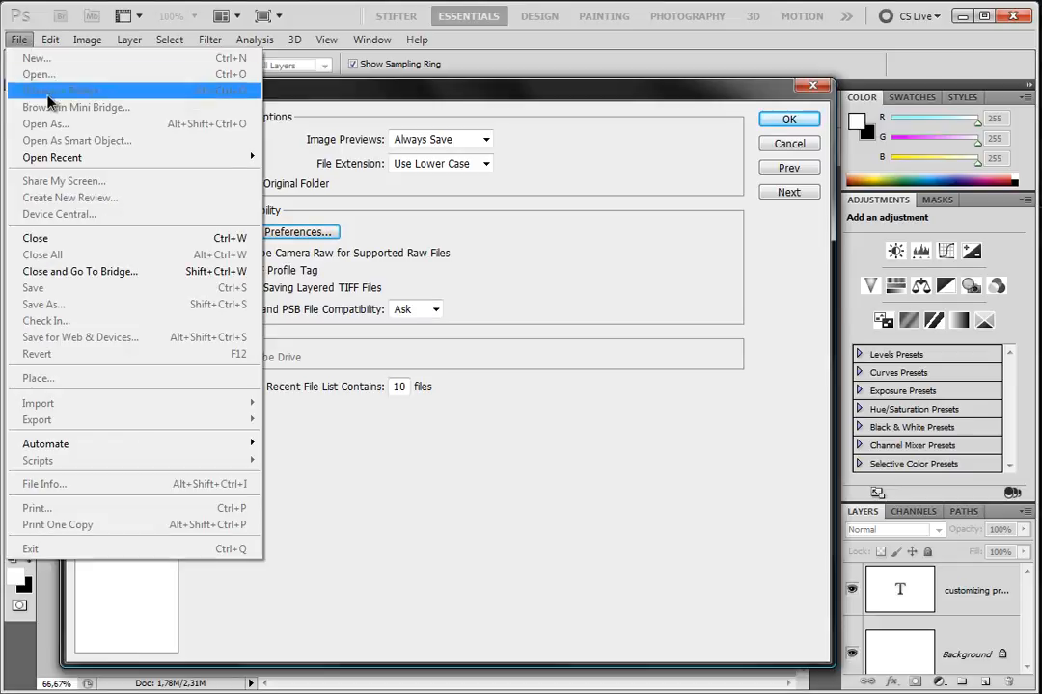
mouse_move(193, 159)
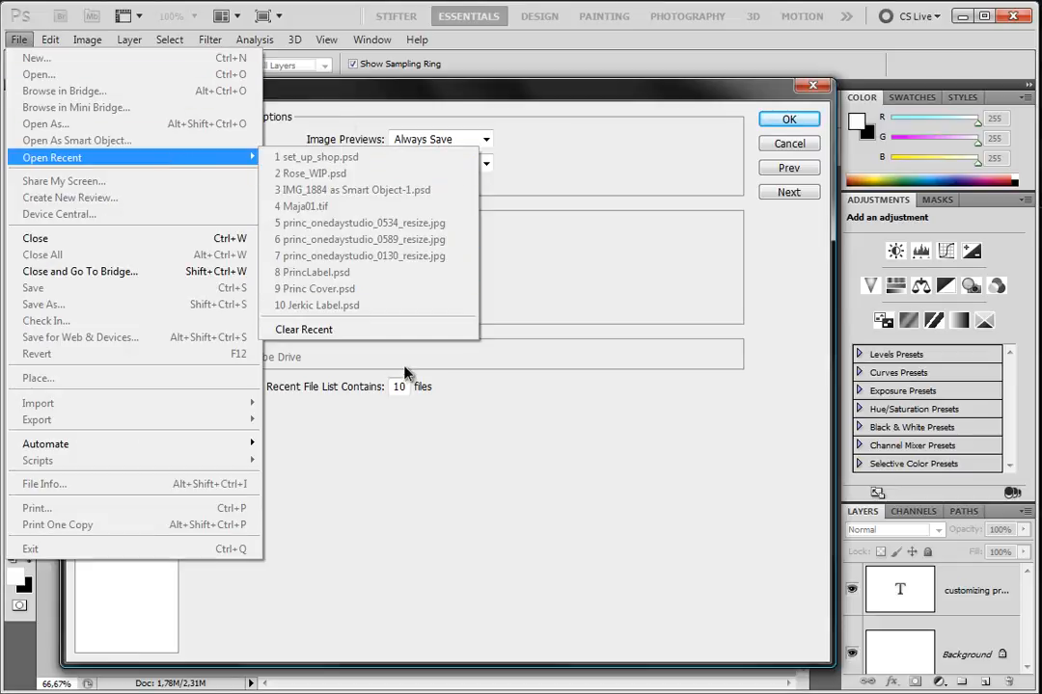
left_click(614, 298)
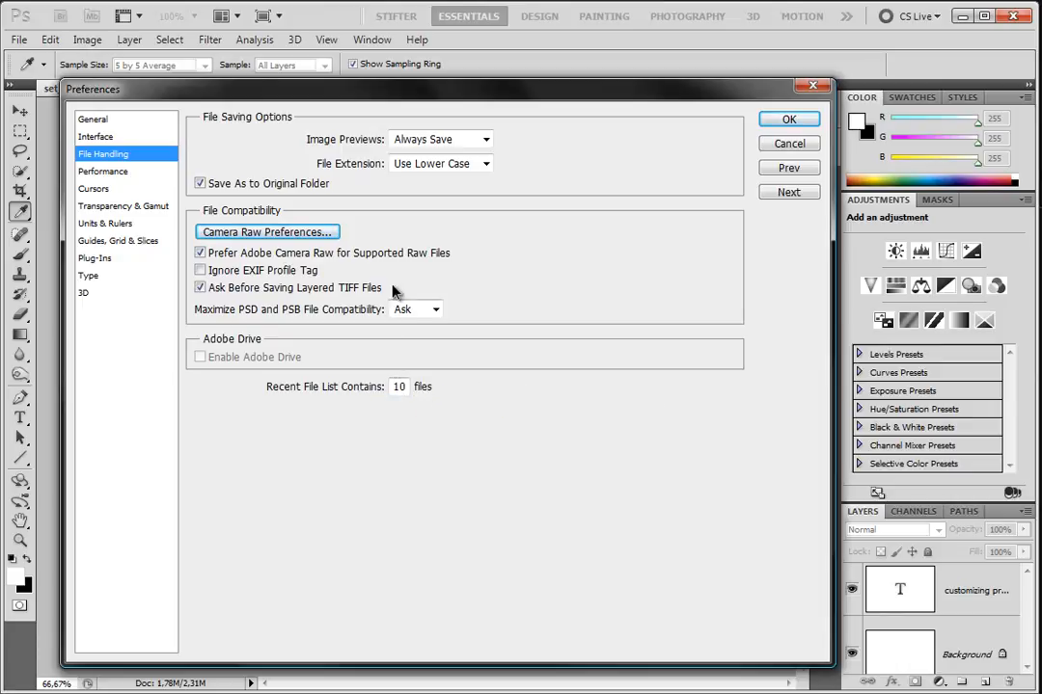
Step: Go to the Performance preferences and examine the drives available as scratch disks
left_click(787, 193)
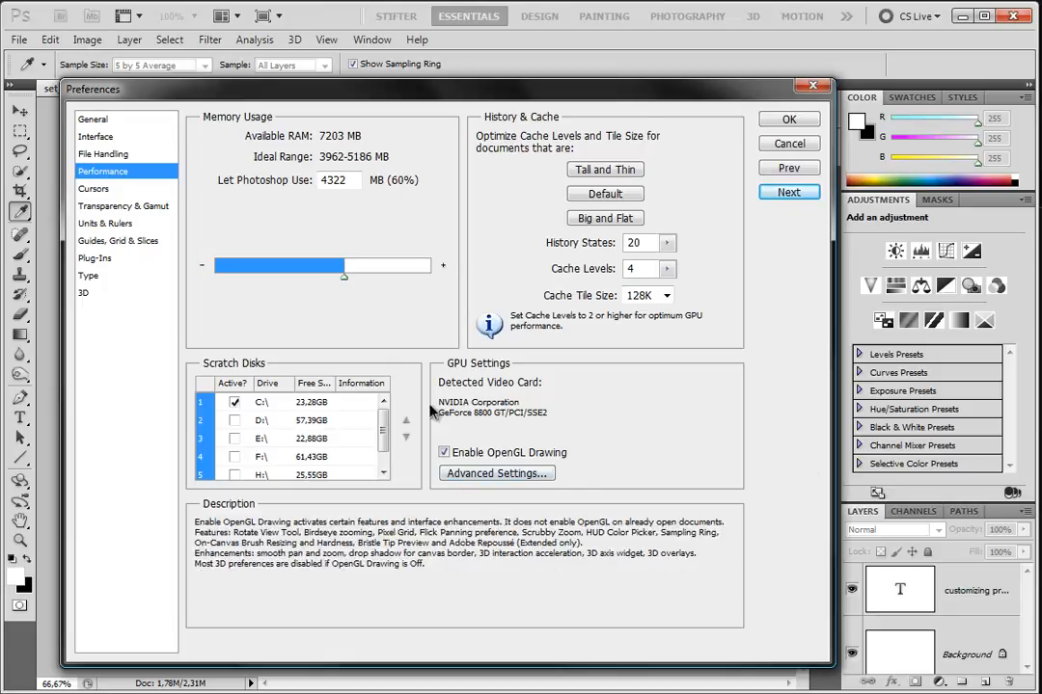
scroll(383, 431, "down", 1)
scroll(383, 431, "up", 1)
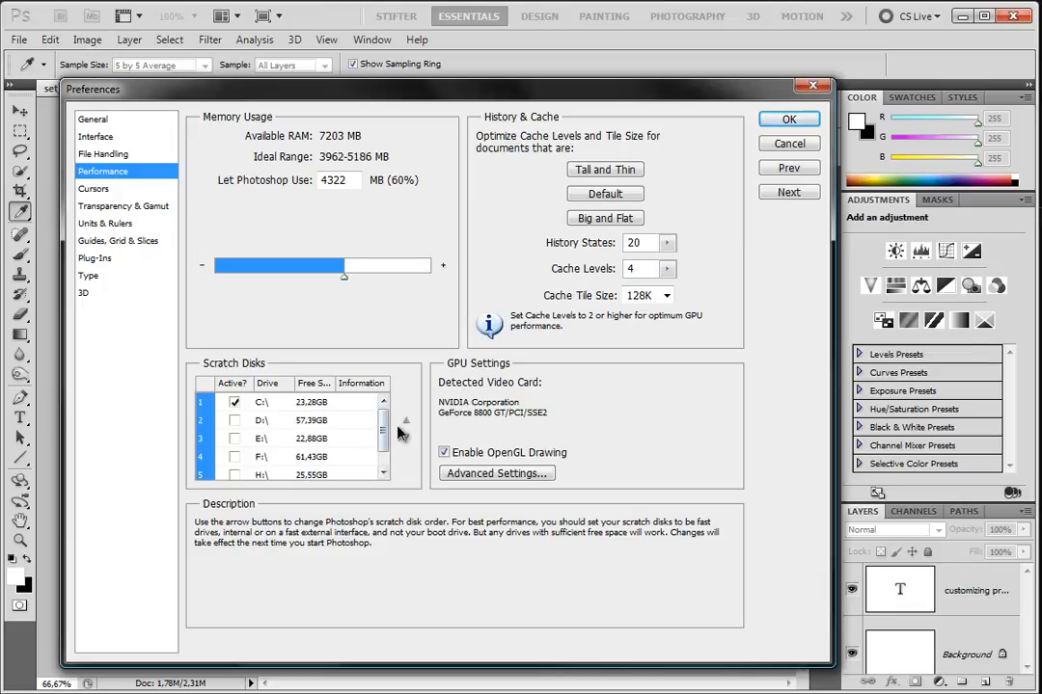
left_click_drag(385, 428, 389, 439)
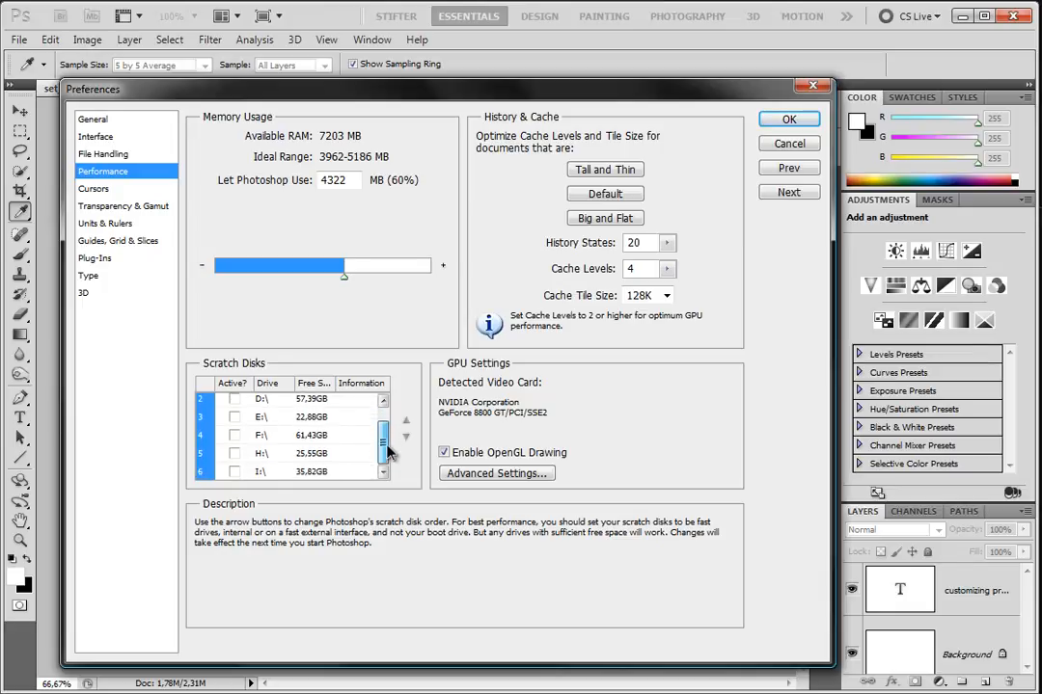
scroll(307, 414, "up", 1)
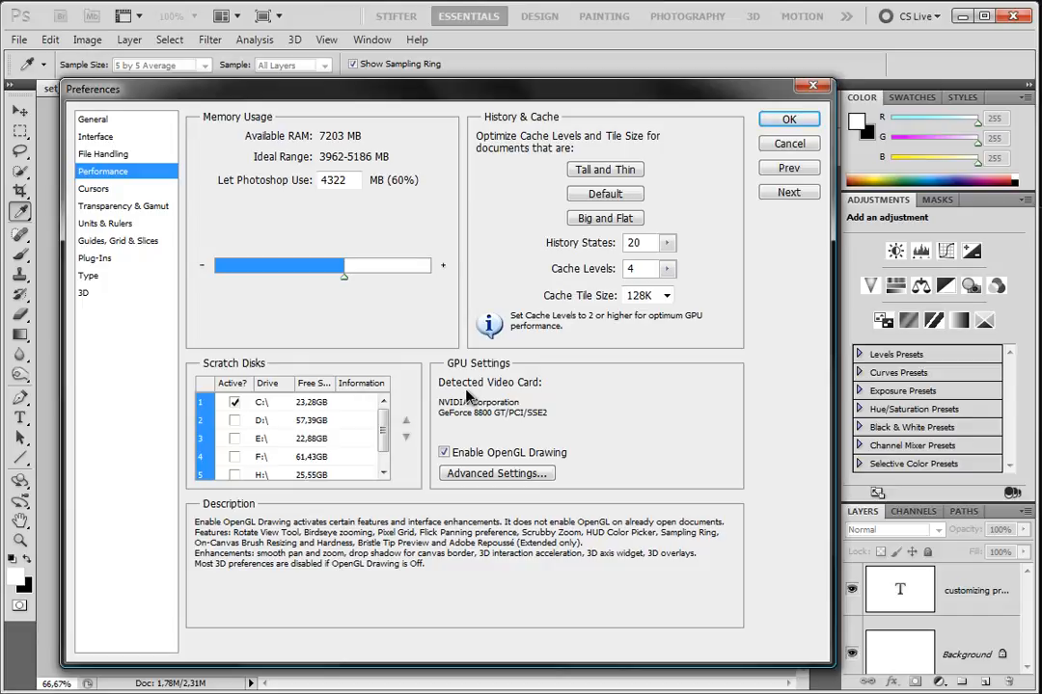
Step: Keep OpenGL Drawing enabled, compare the Normal and Advanced modes in its advanced settings, and accept Normal
left_click(443, 451)
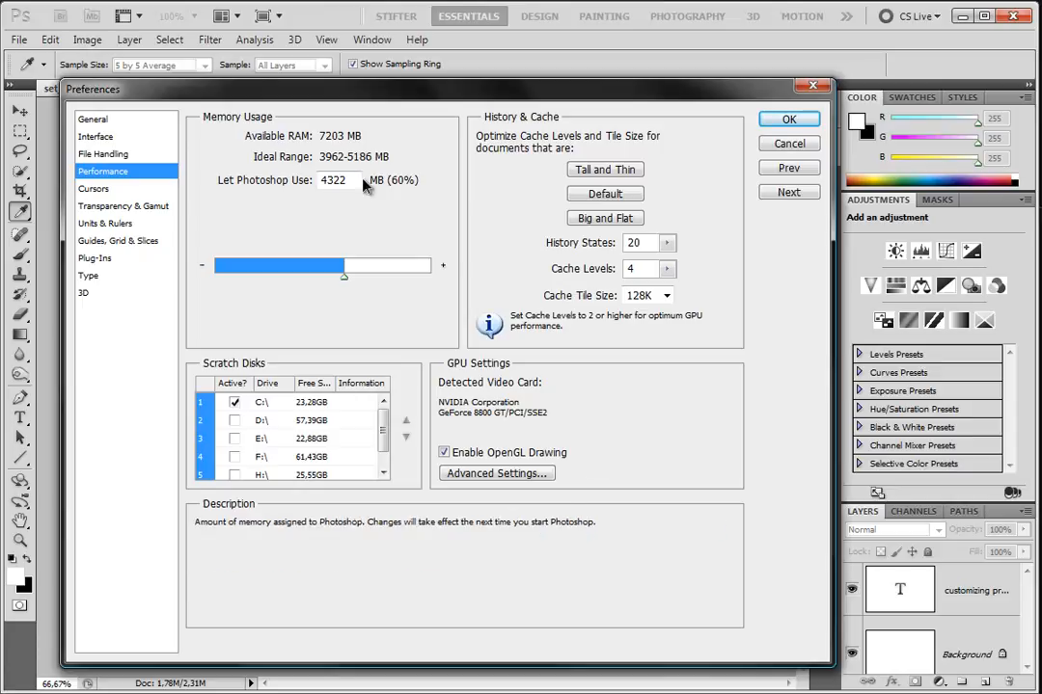
left_click(554, 479)
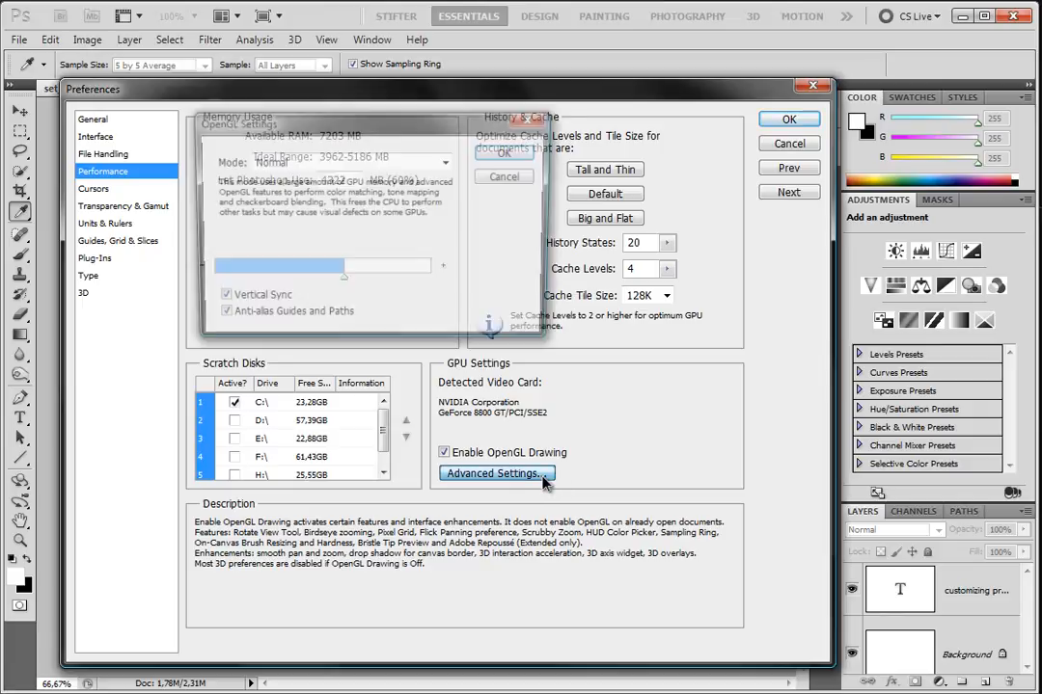
left_click_drag(365, 127, 620, 225)
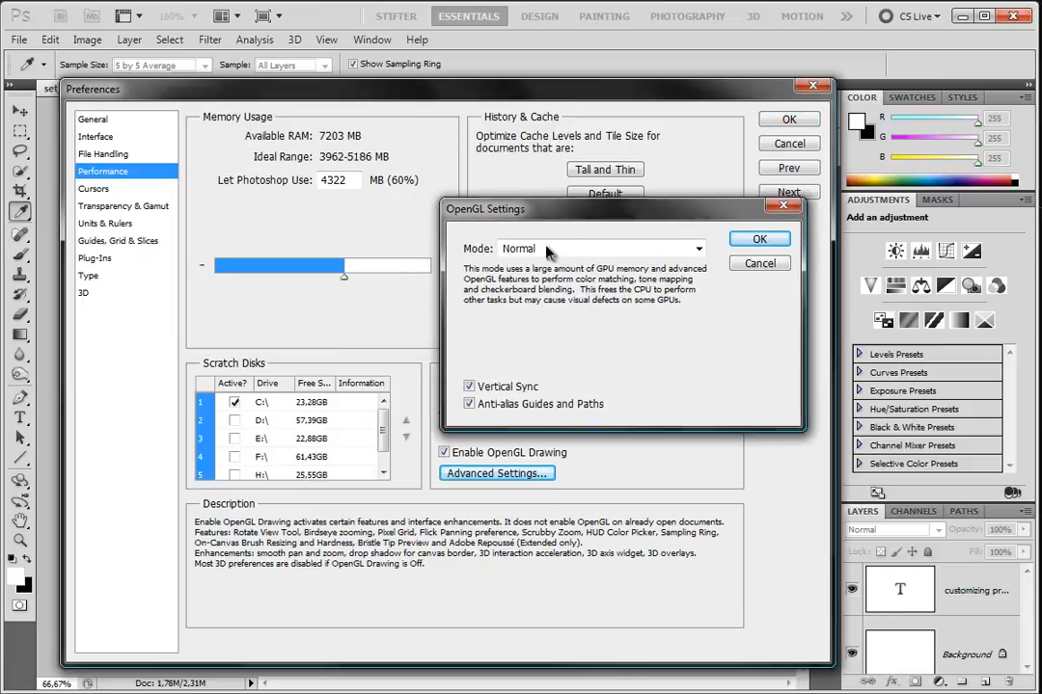
left_click_drag(552, 205, 401, 263)
left_click(482, 307)
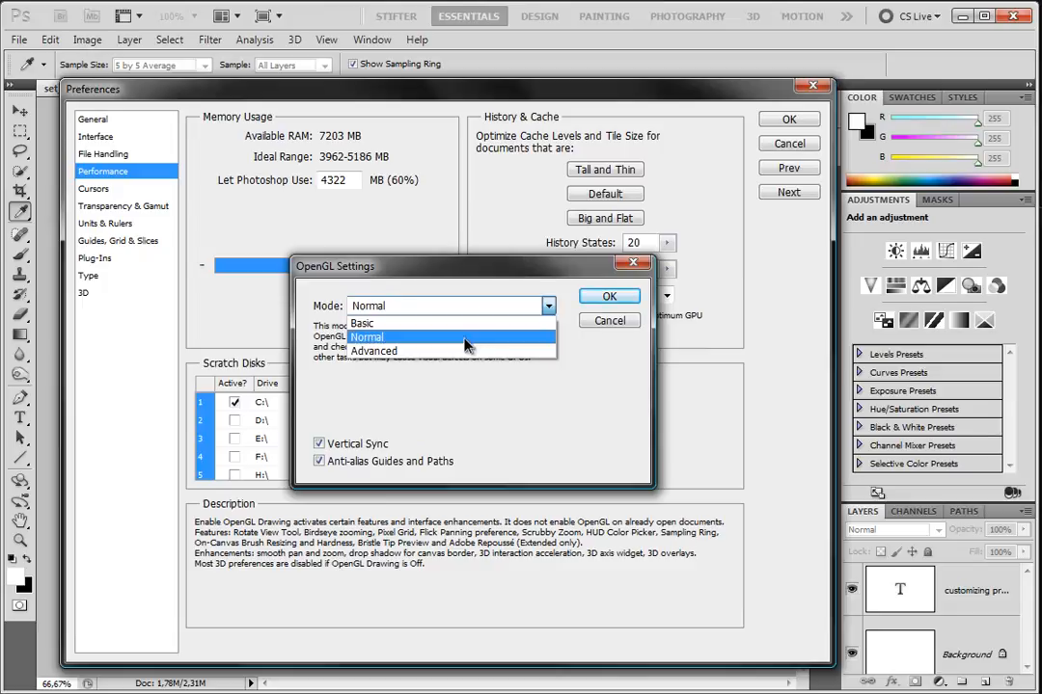
left_click(463, 338)
left_click(463, 306)
left_click(460, 351)
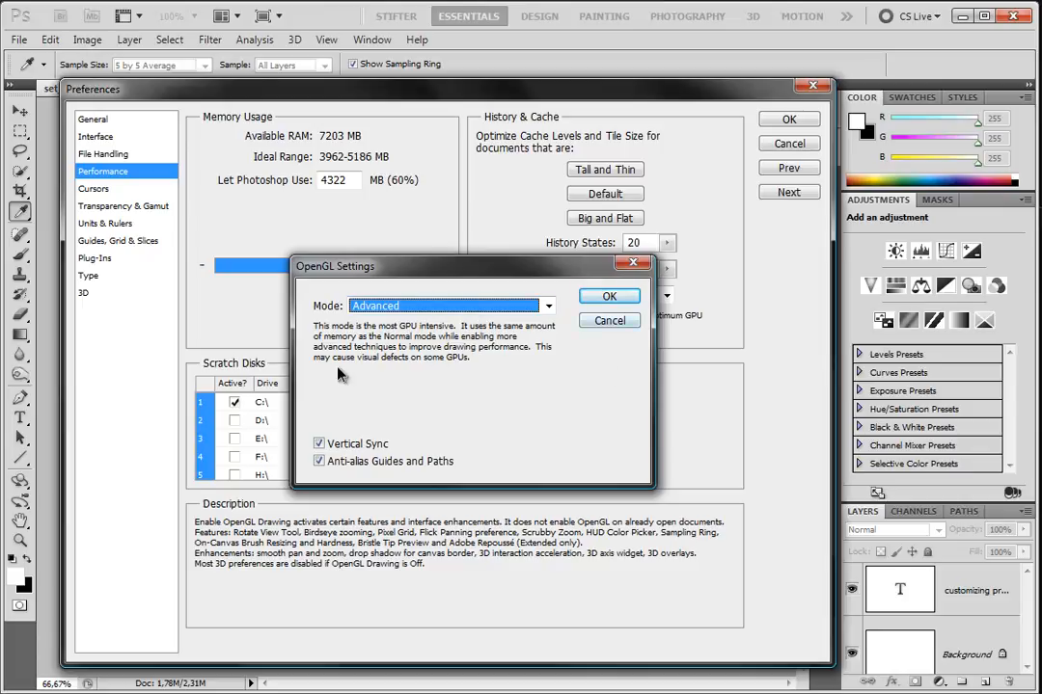
left_click(434, 306)
left_click(424, 340)
left_click_drag(497, 267, 502, 236)
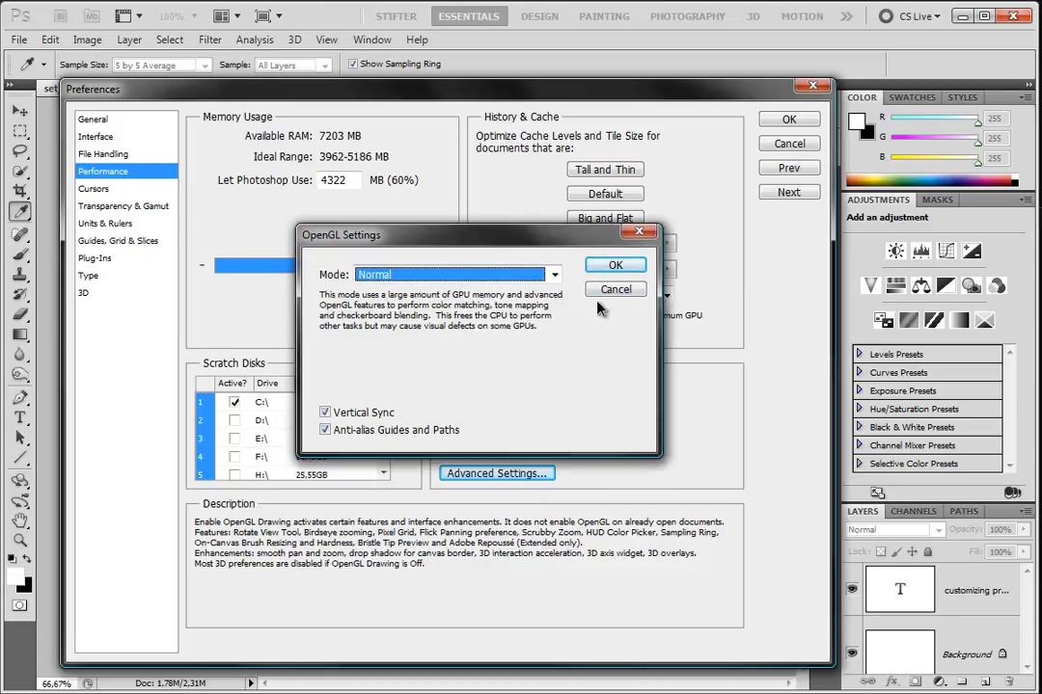
left_click(613, 266)
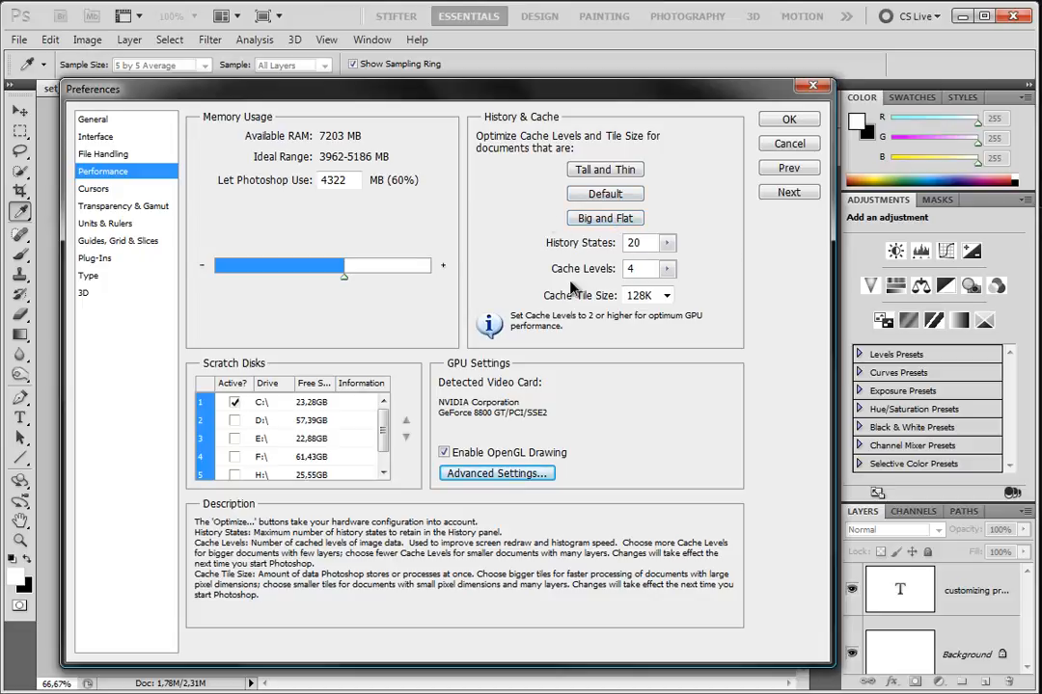
Step: Optimize the history and cache settings with the Default document preset
left_click(598, 197)
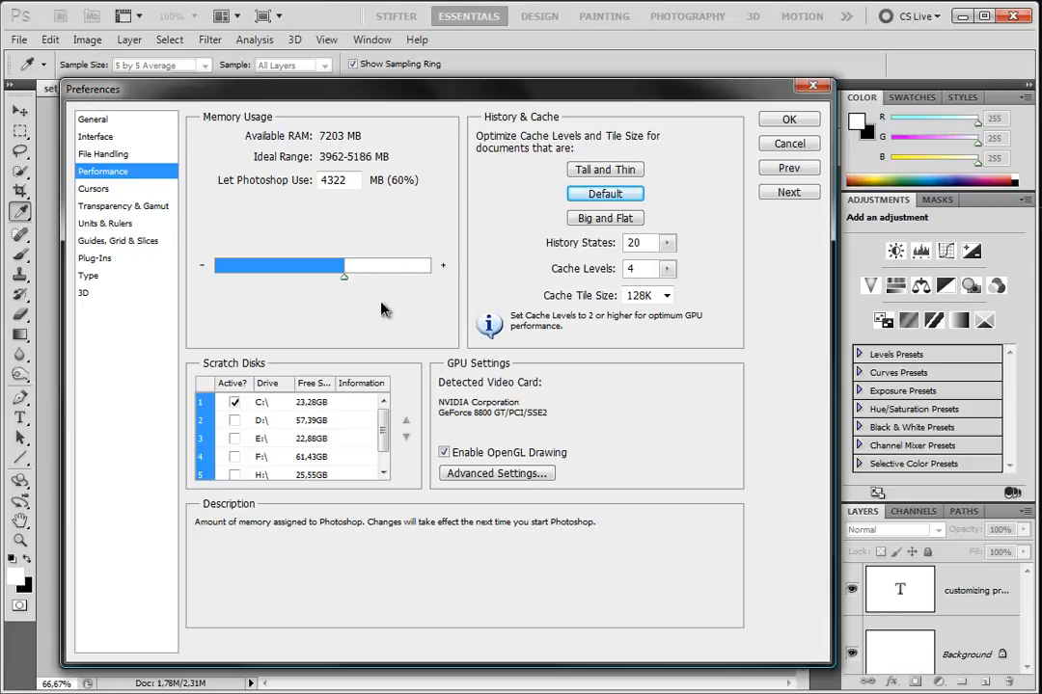
Step: Go to the Cursors preferences, try the Standard and Full Size Brush Tip painting cursors, and choose Normal Brush Tip
left_click(93, 189)
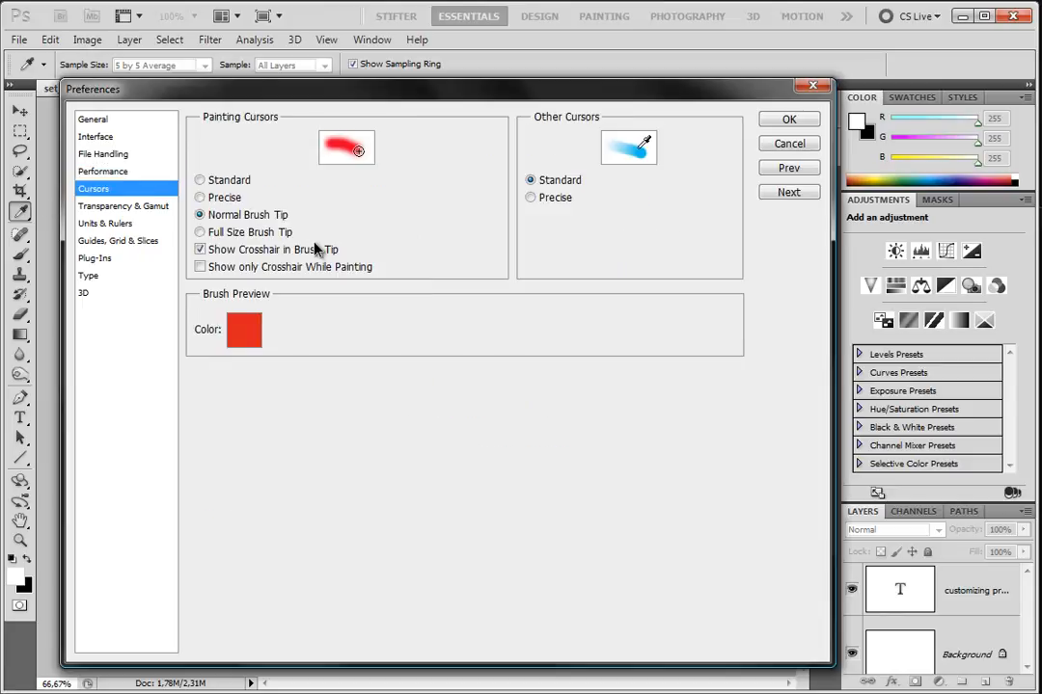
left_click(221, 181)
left_click(227, 215)
left_click(236, 233)
left_click(234, 215)
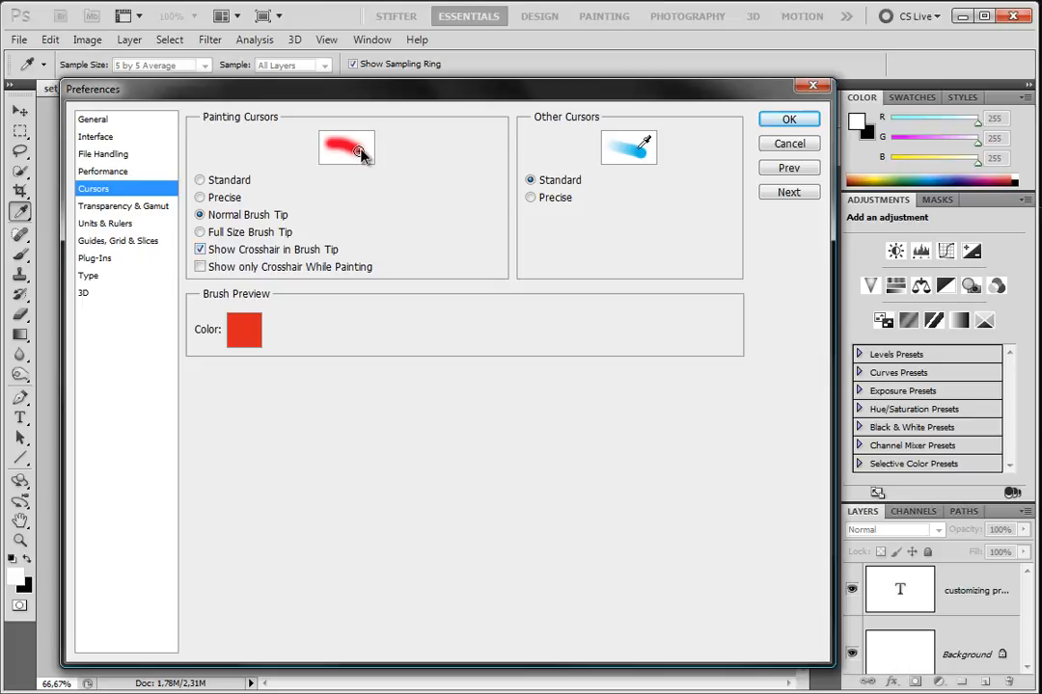
Step: View the brush preview color picker without changing the color, and try Precise before choosing Standard for the other cursors
left_click(248, 329)
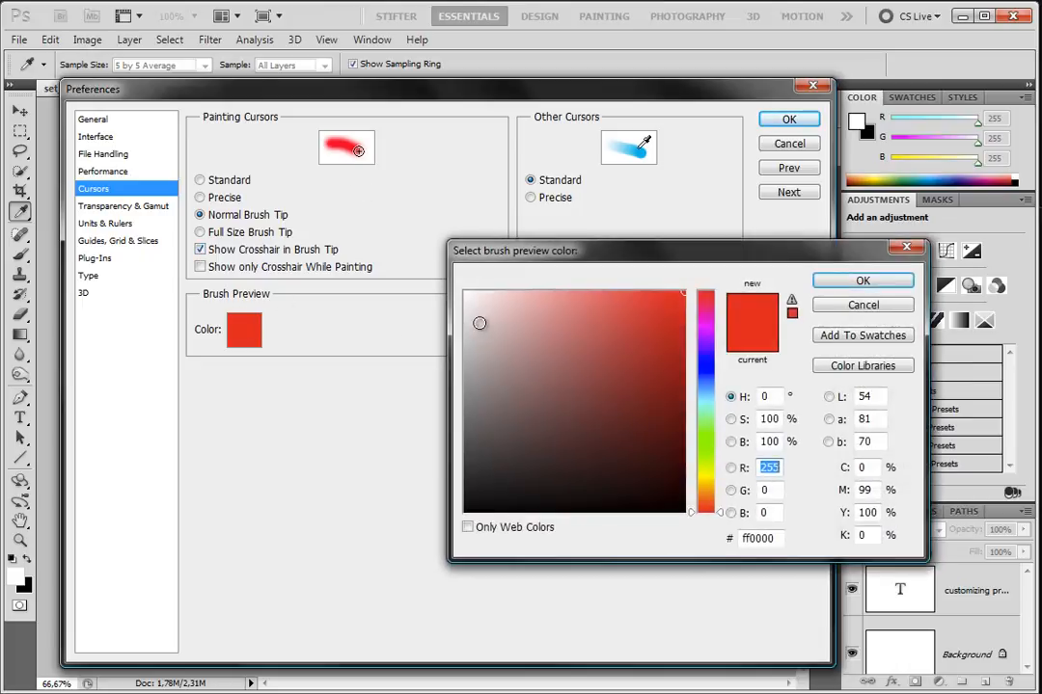
left_click_drag(745, 256, 584, 255)
left_click(668, 305)
left_click(532, 196)
left_click(536, 181)
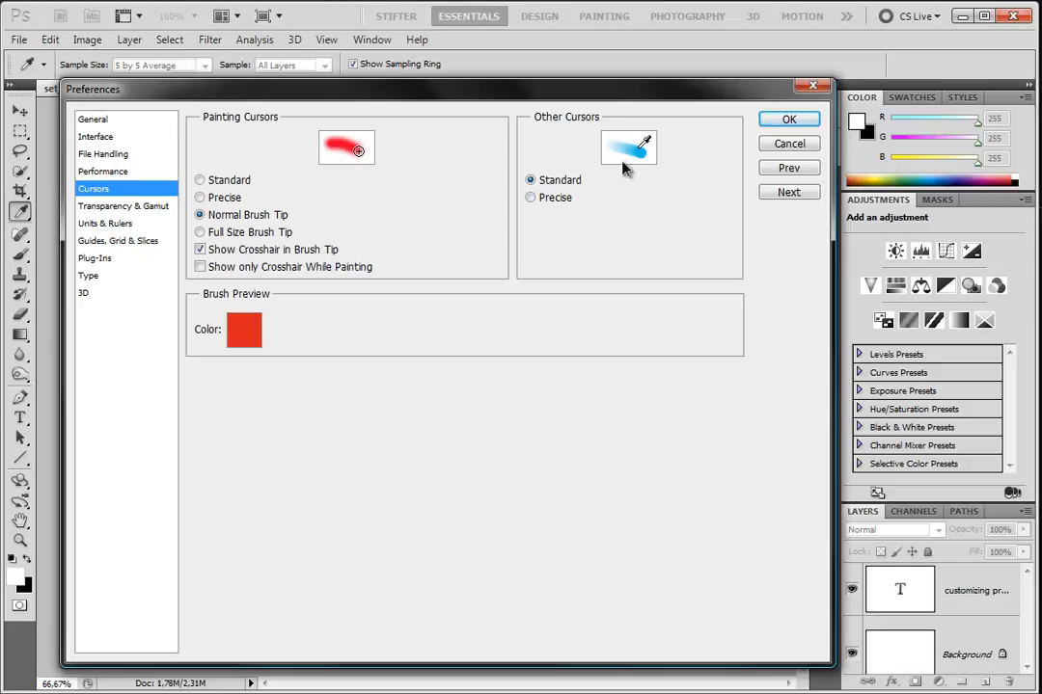
Step: Go to the Transparency & Gamut preferences, try the Dark transparency grid colors, and set them to Light
left_click(133, 206)
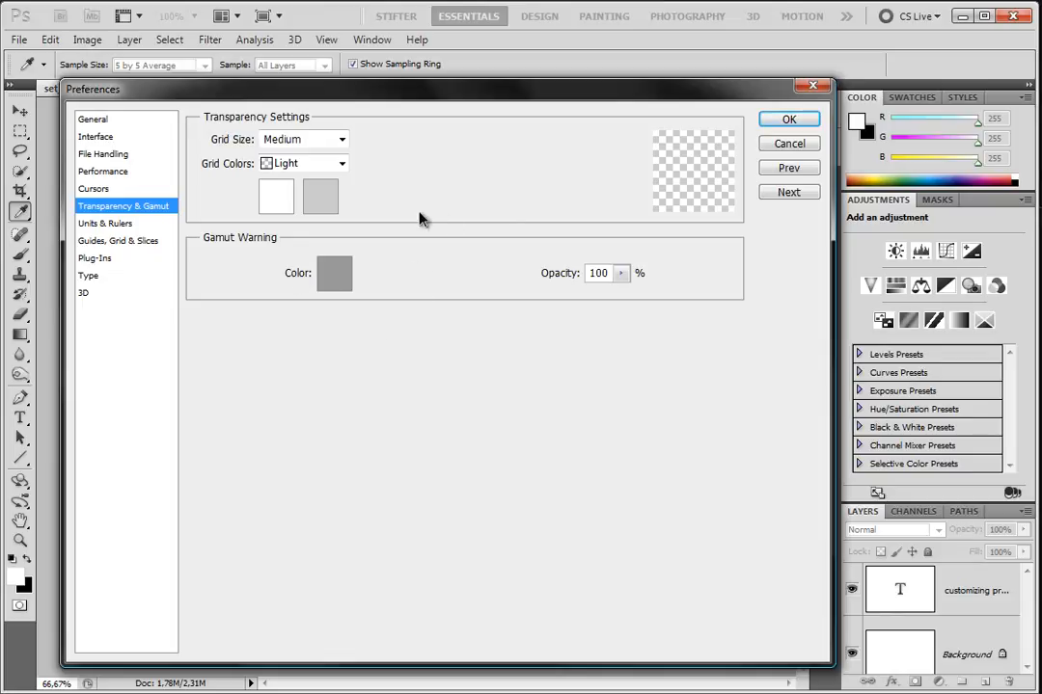
left_click(340, 165)
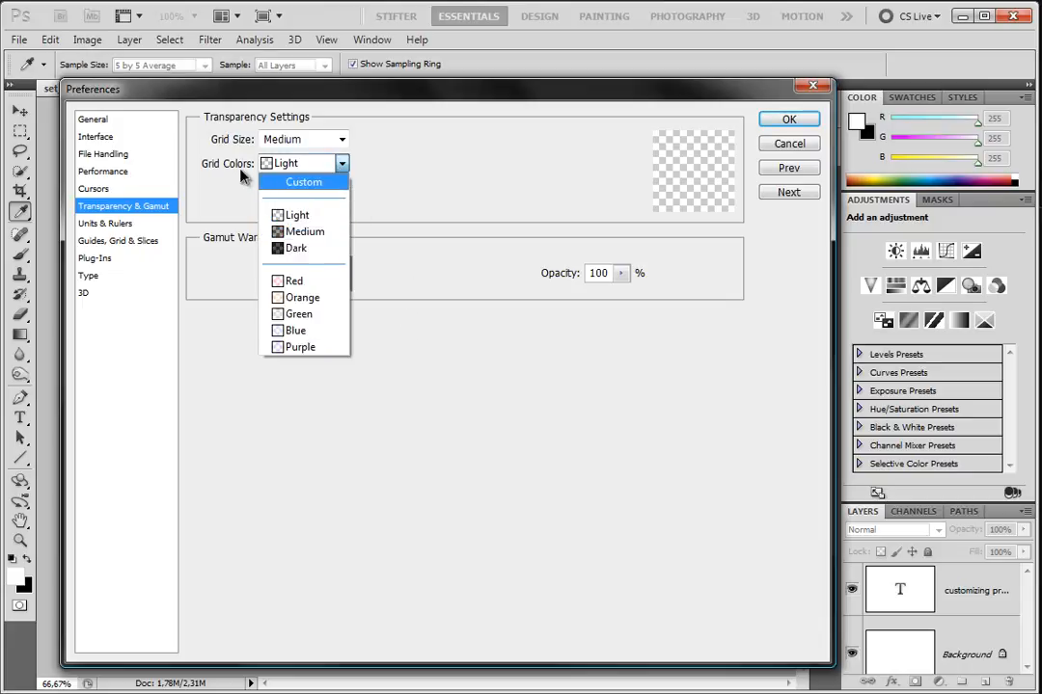
left_click(309, 247)
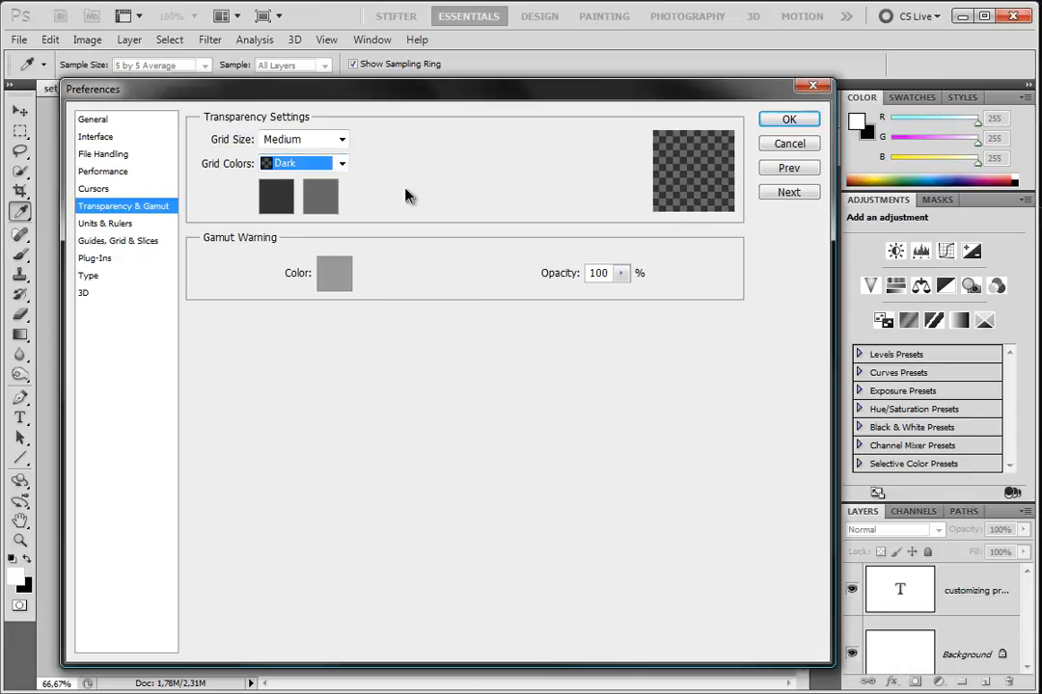
left_click(342, 164)
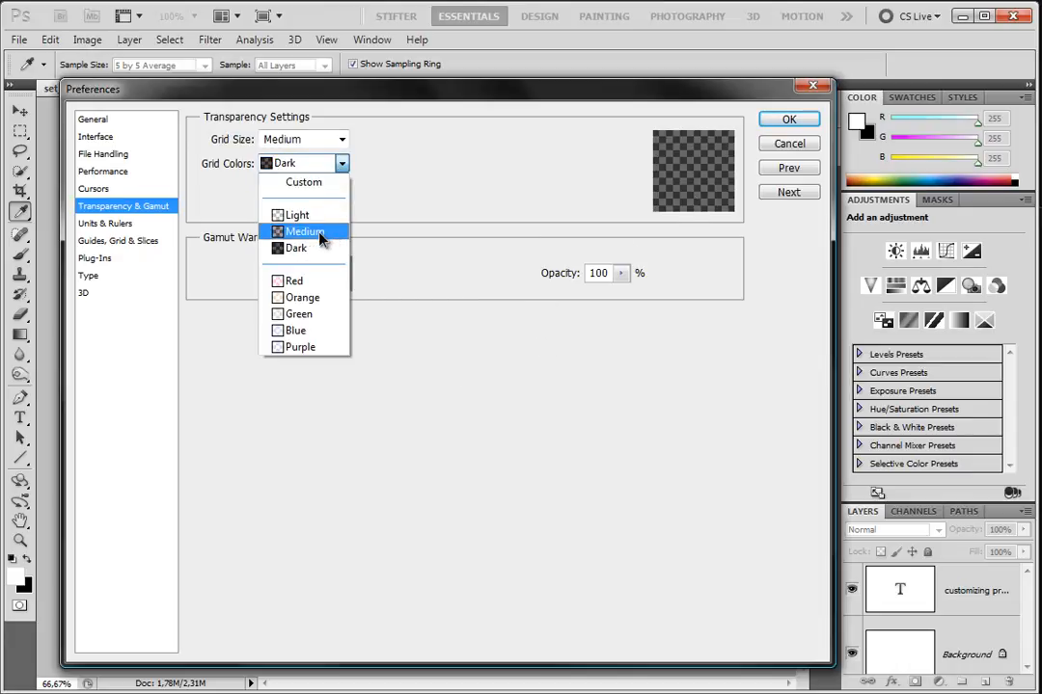
left_click(321, 216)
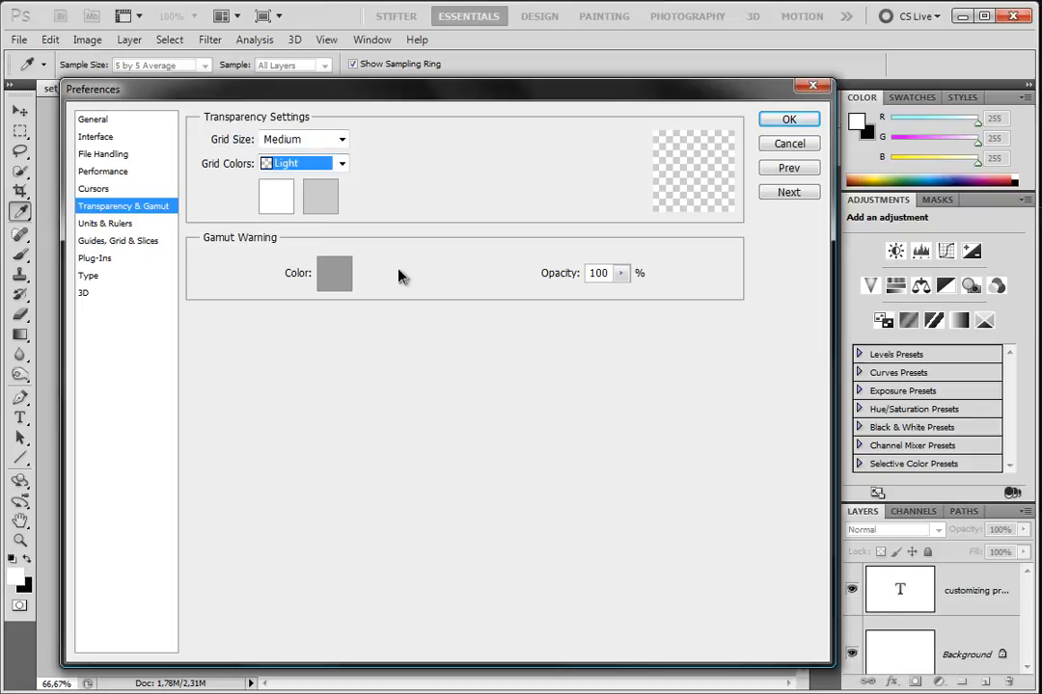
Step: Examine the ruler and type unit options in the Units & Rulers preferences
left_click(108, 222)
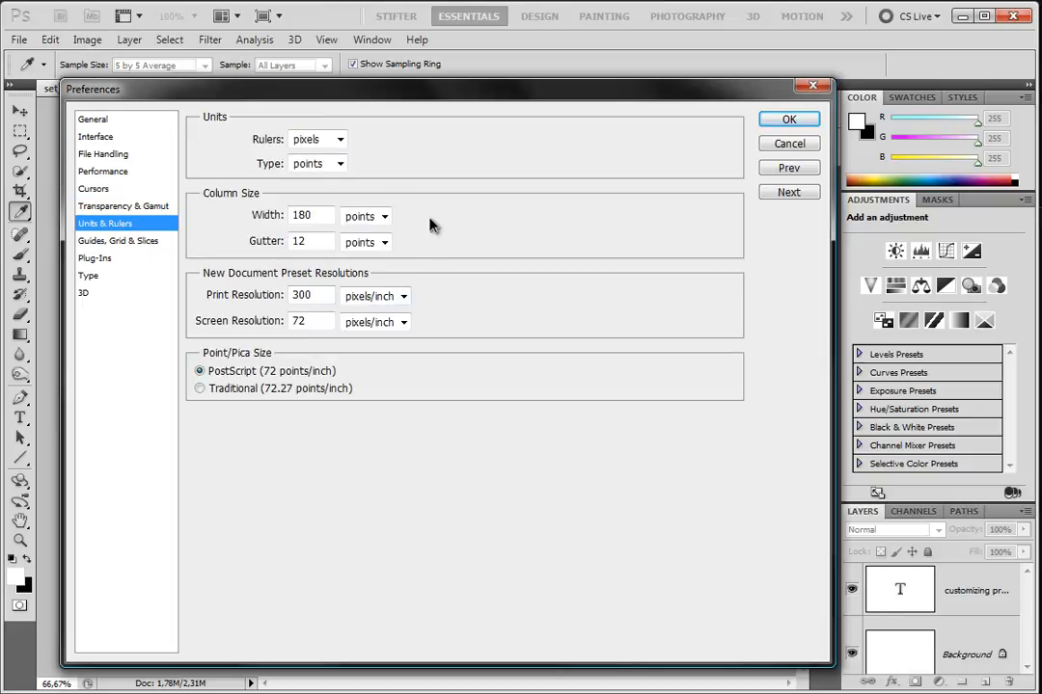
left_click(339, 141)
left_click(338, 157)
left_click(339, 163)
left_click(339, 164)
Step: Review the Guides, Grid & Slices preferences and the Plug-Ins preferences
left_click(121, 241)
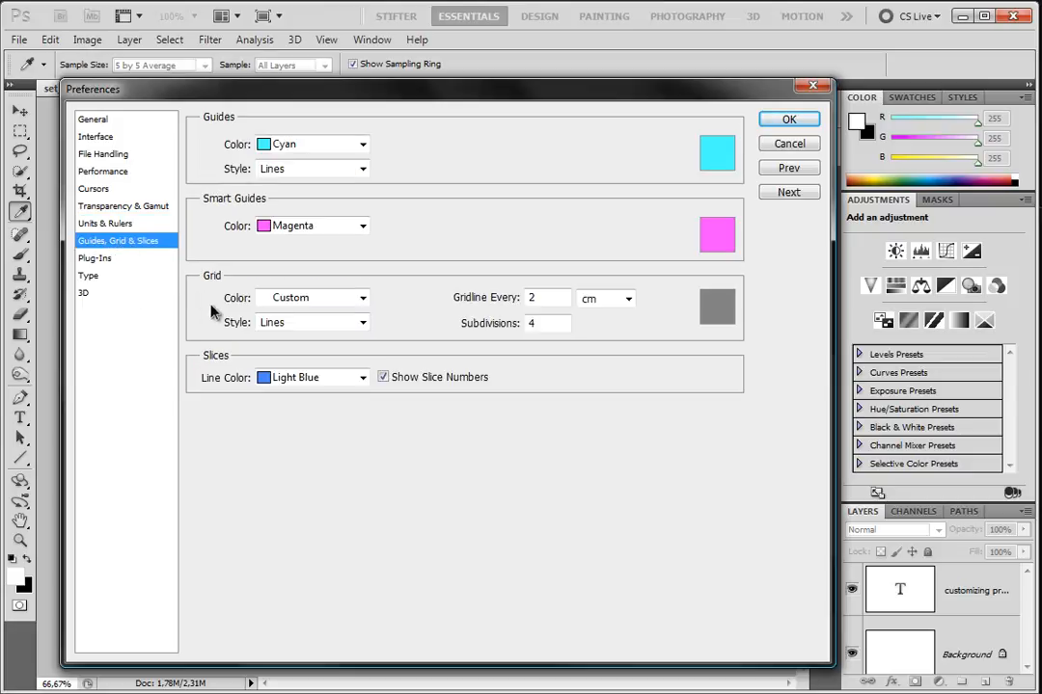
left_click(121, 262)
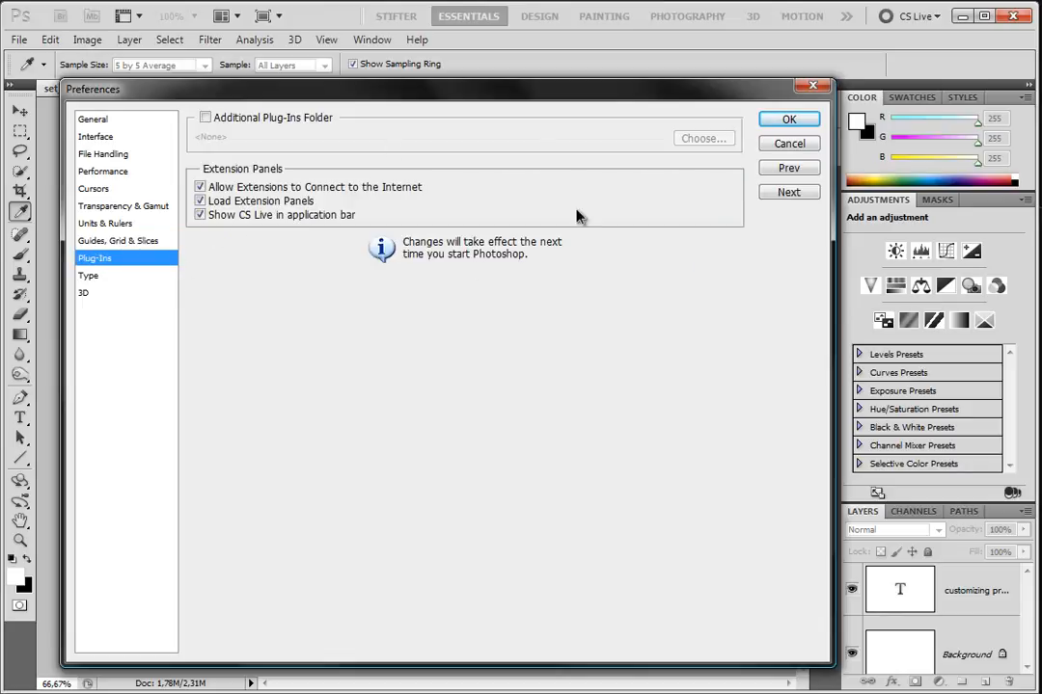
Step: Go to the Type preferences, review the font preview sizes, and choose Large
left_click(135, 276)
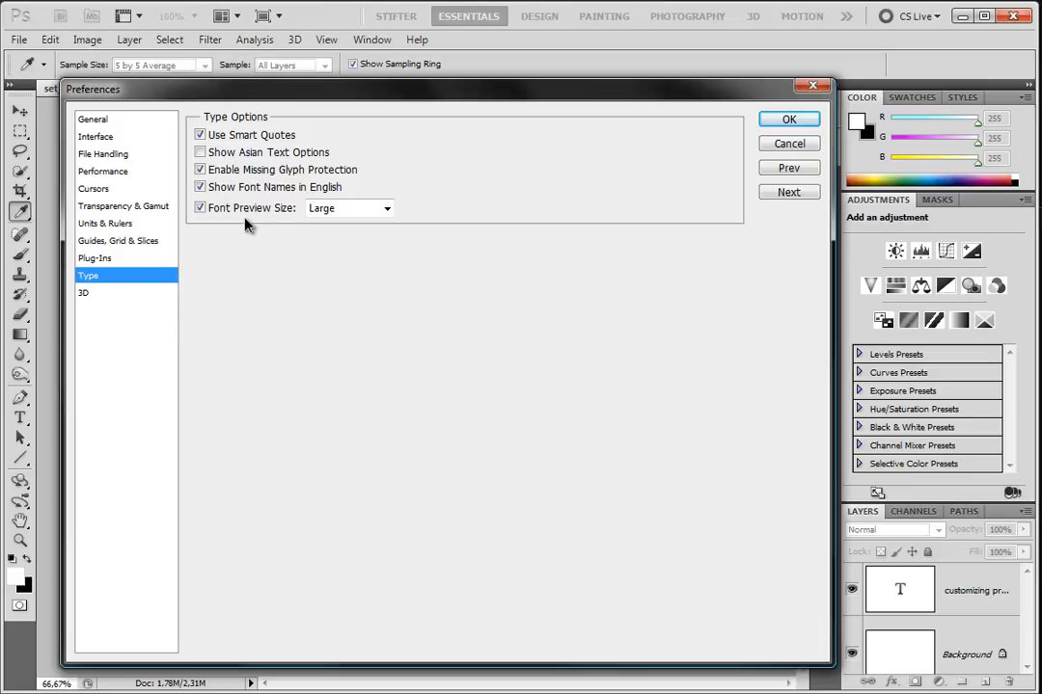
left_click(357, 211)
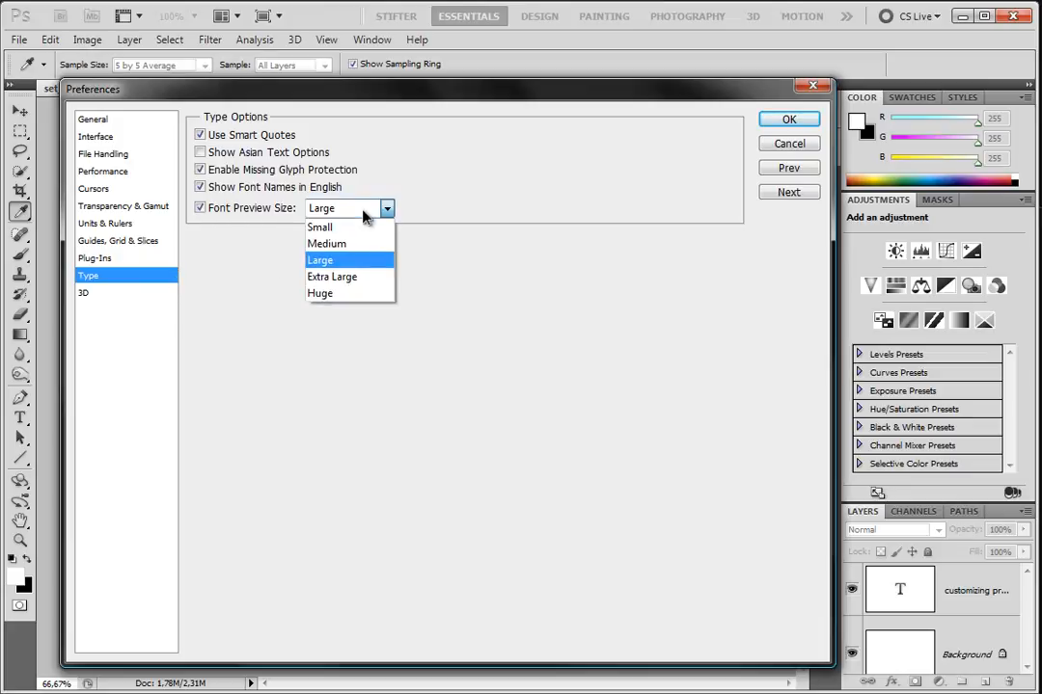
left_click(355, 262)
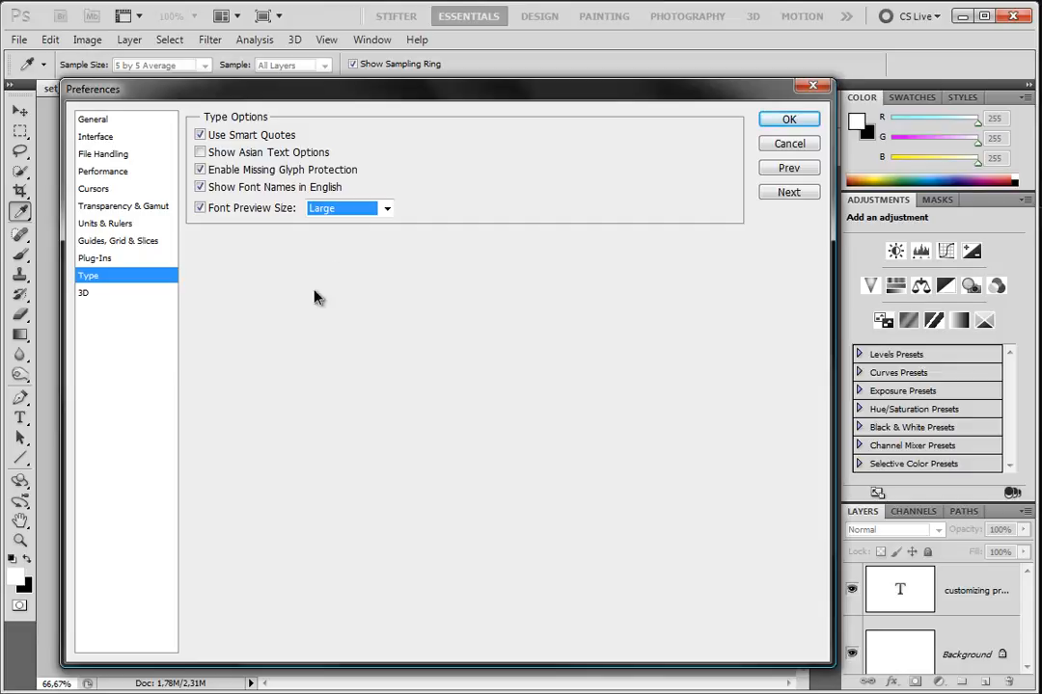
left_click(386, 210)
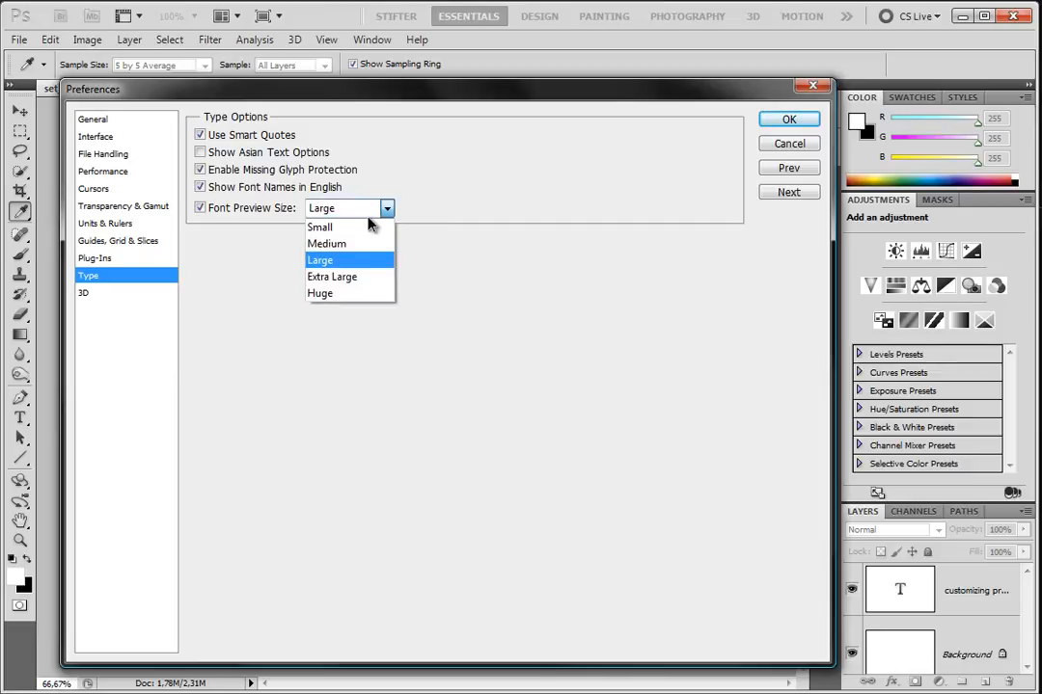
left_click(363, 262)
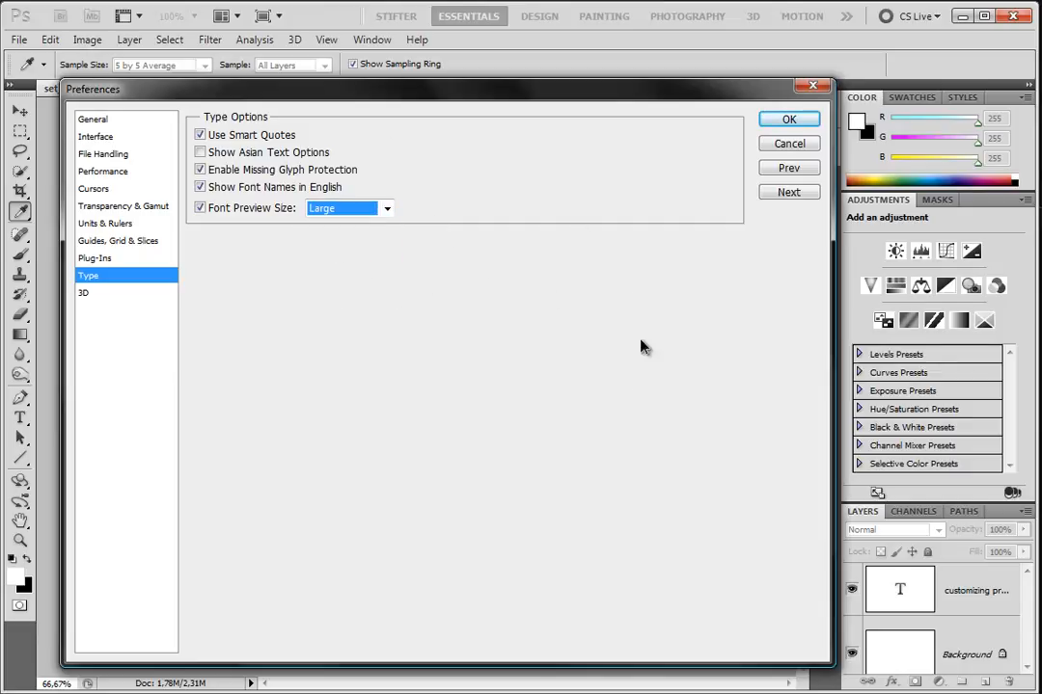
left_click(342, 214)
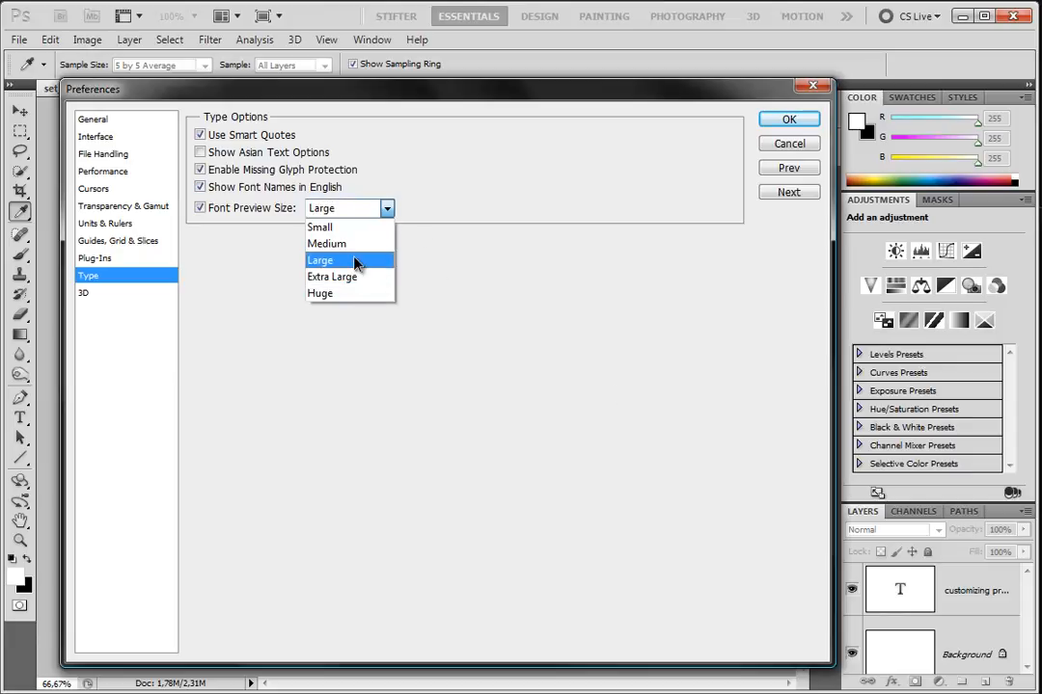
left_click(355, 261)
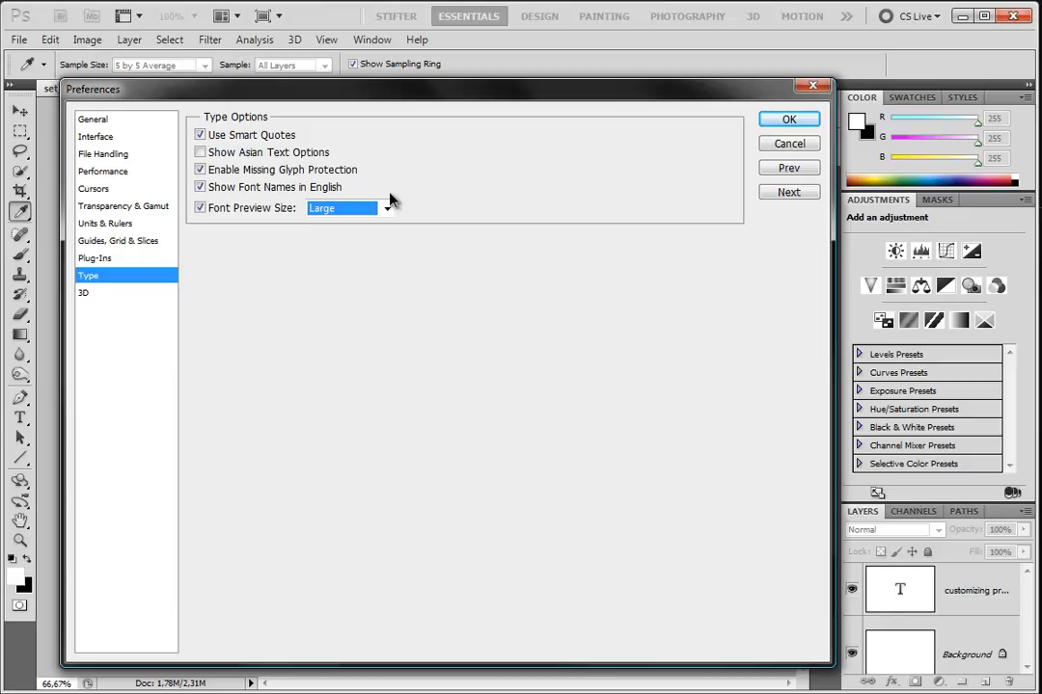
Step: Review the 3D preferences, return to the General preferences, and accept all preference settings
left_click(126, 294)
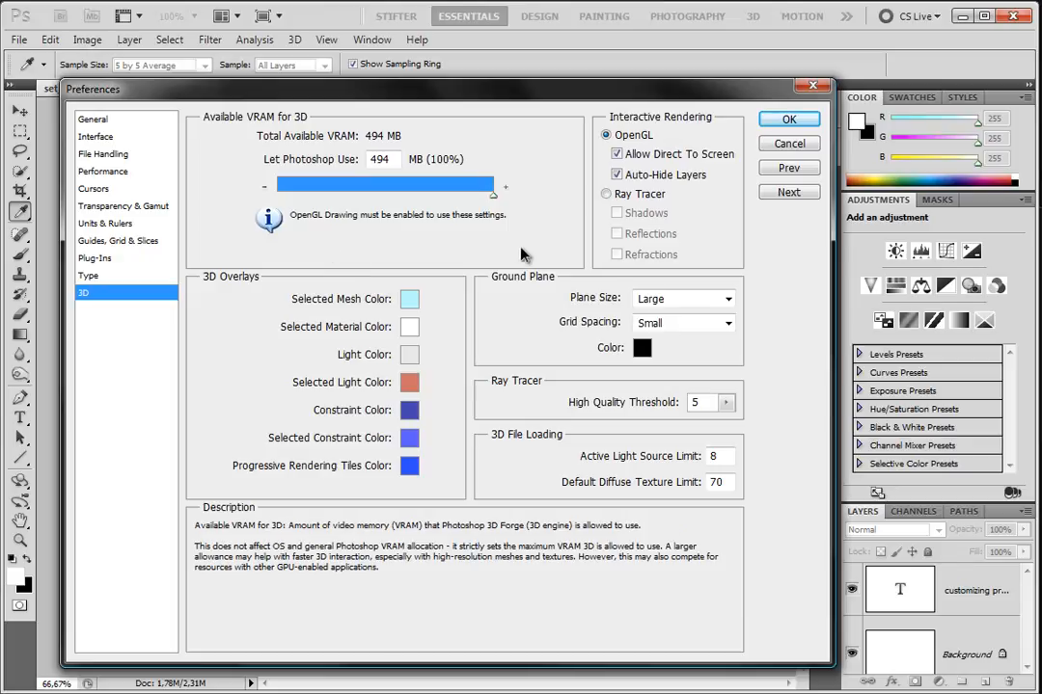
left_click(126, 122)
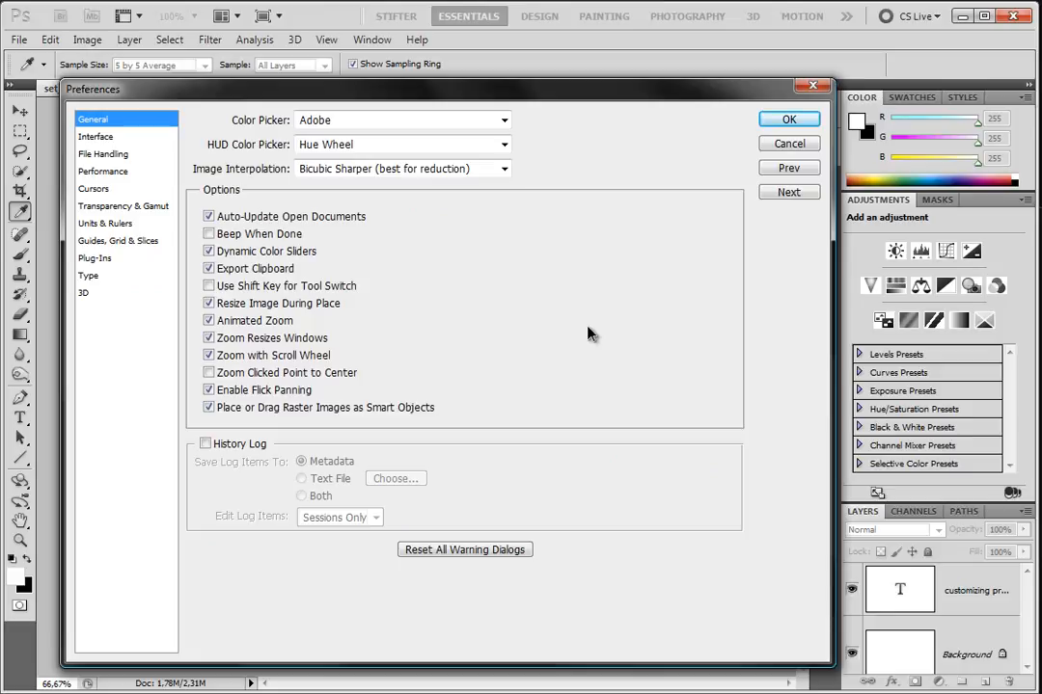
left_click(789, 119)
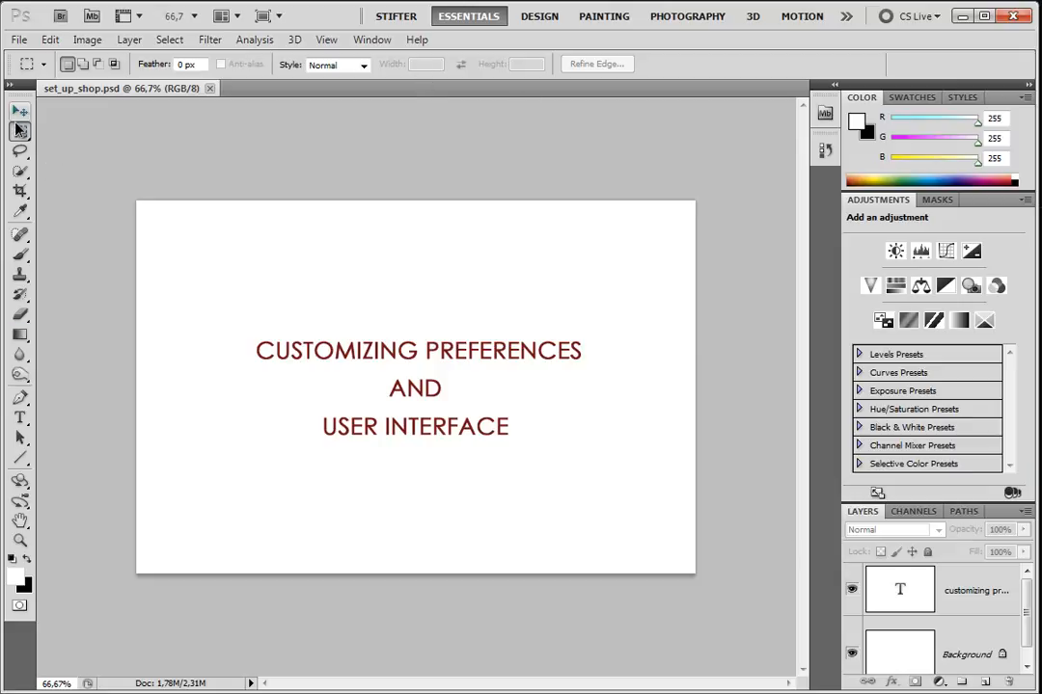
Step: Switch to the Move tool for the open document
left_click(18, 113)
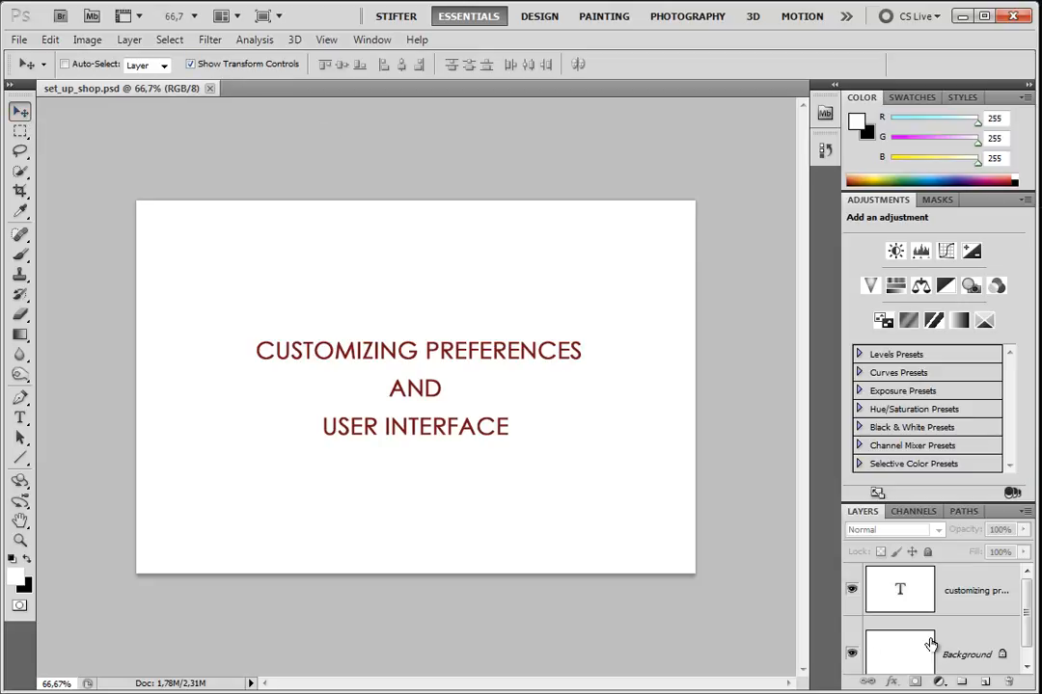
Step: Select the text layer and turn on Auto-Select for the Move tool with Layer as the target
left_click(954, 606)
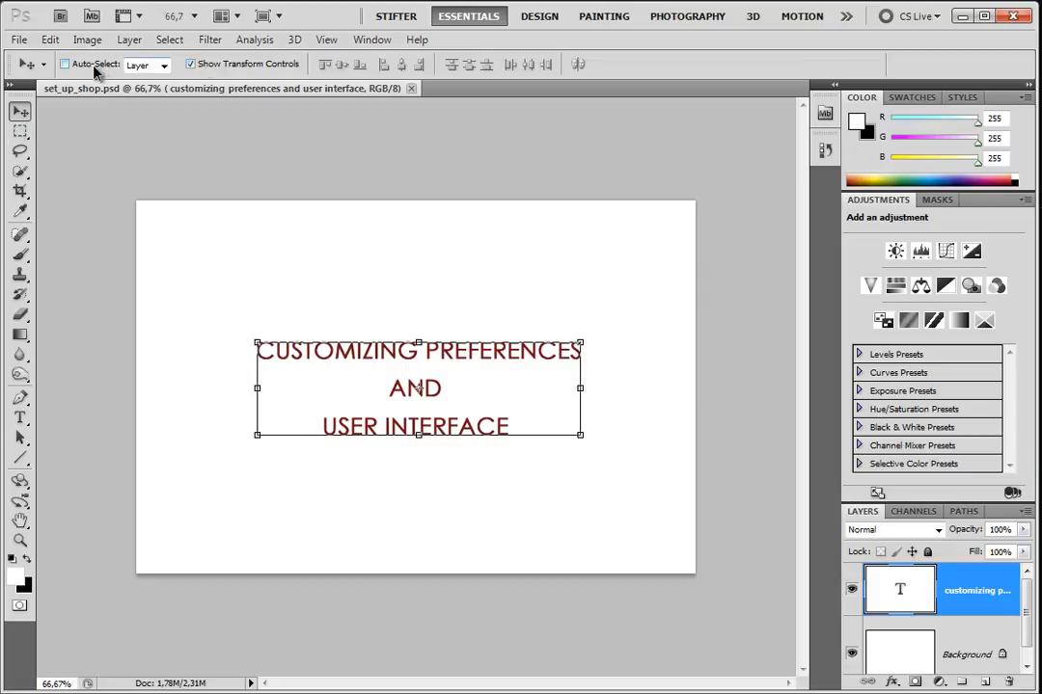
left_click(147, 65)
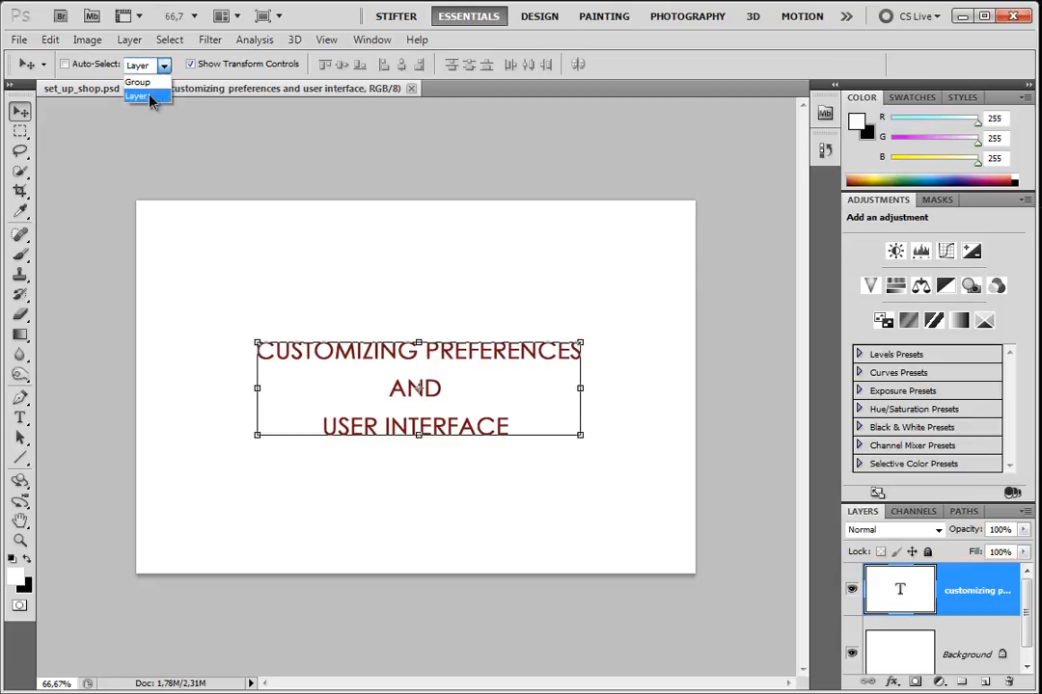
left_click(144, 96)
left_click(77, 64)
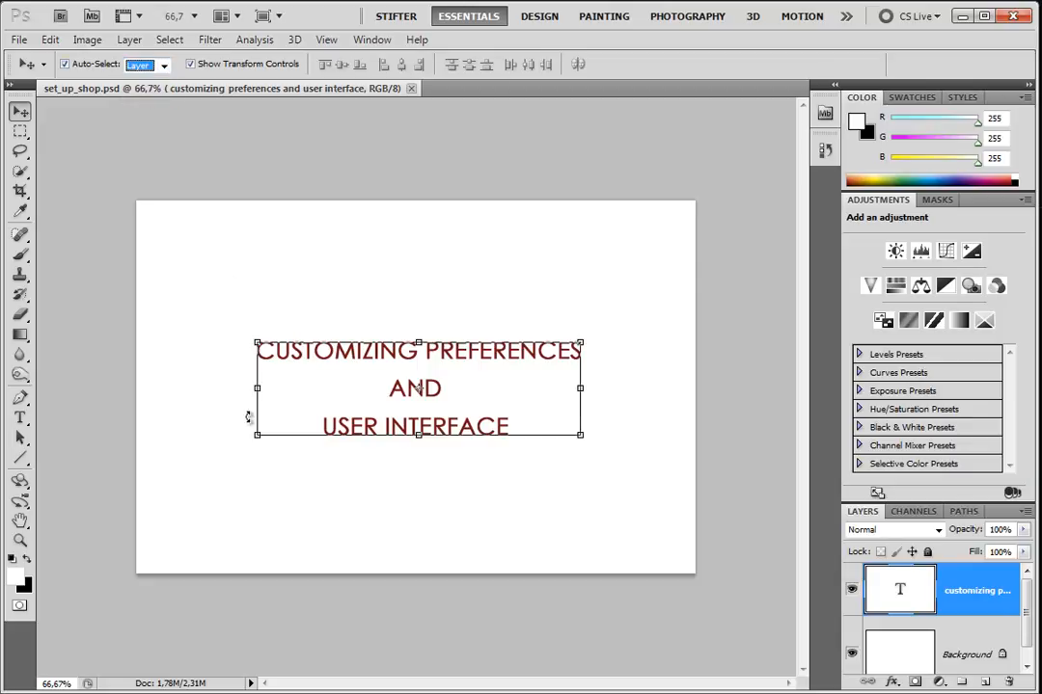
Step: Try automatic layer selection on the title text and the empty canvas, and turn Auto-Select off
left_click(504, 511)
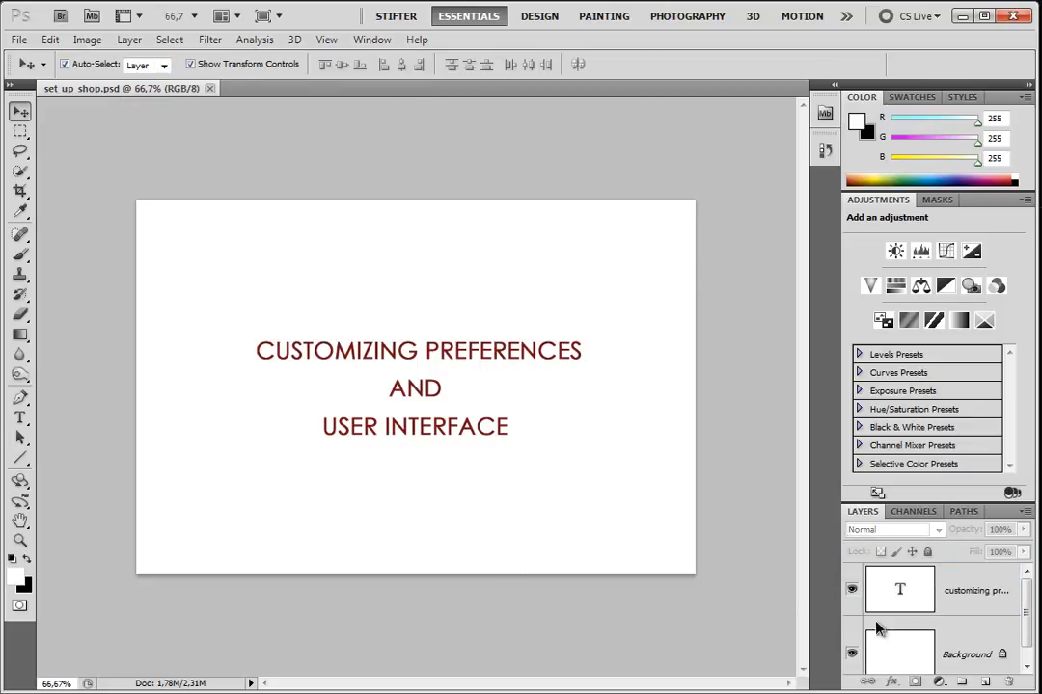
left_click(486, 356)
left_click(442, 528)
left_click(65, 63)
Step: Go through the options of the Rectangular Marquee, Lasso and Quick Selection tools
left_click(21, 132)
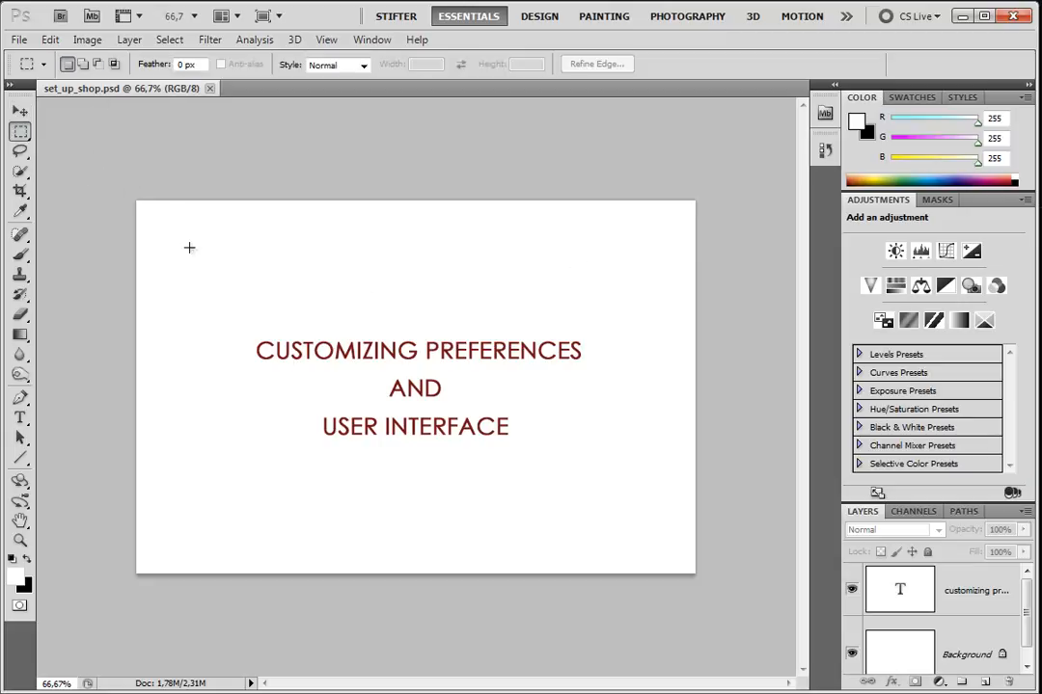
left_click(21, 152)
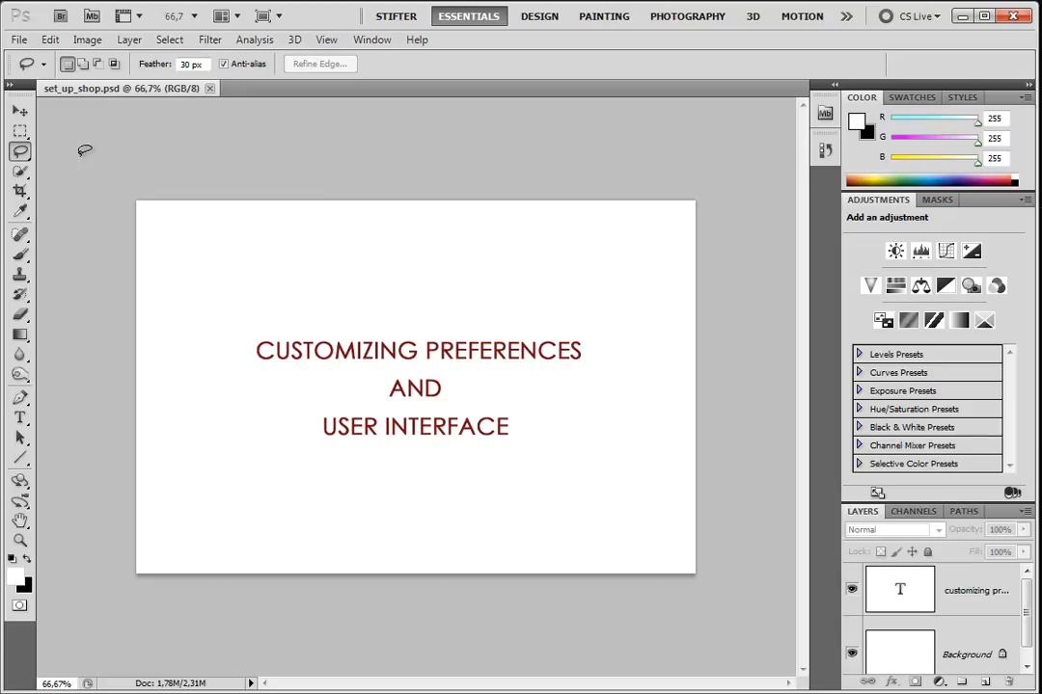
left_click(20, 171)
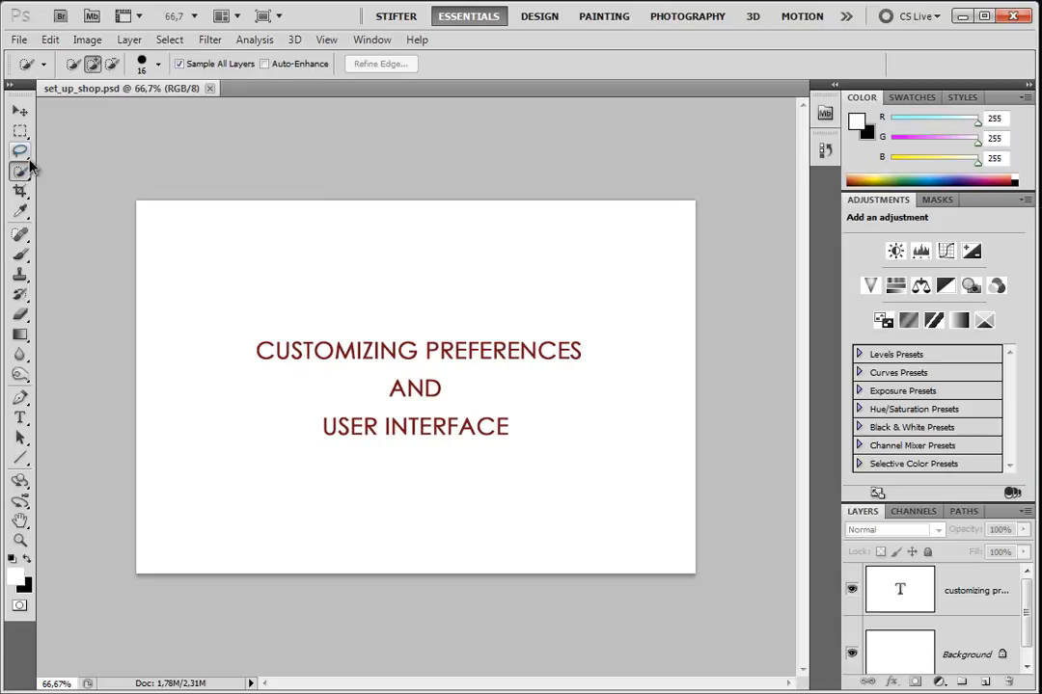
Step: Set the Magic Wand's tolerance to 32 and return to the Quick Selection tool
right_click(25, 171)
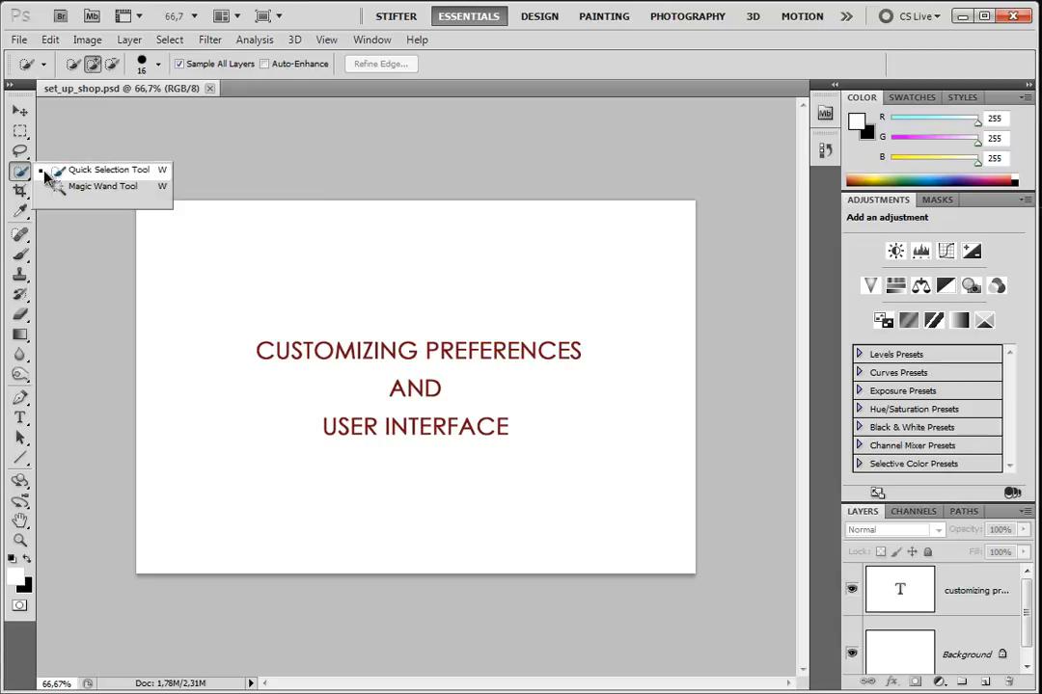
left_click(121, 187)
left_click(152, 67)
type("32")
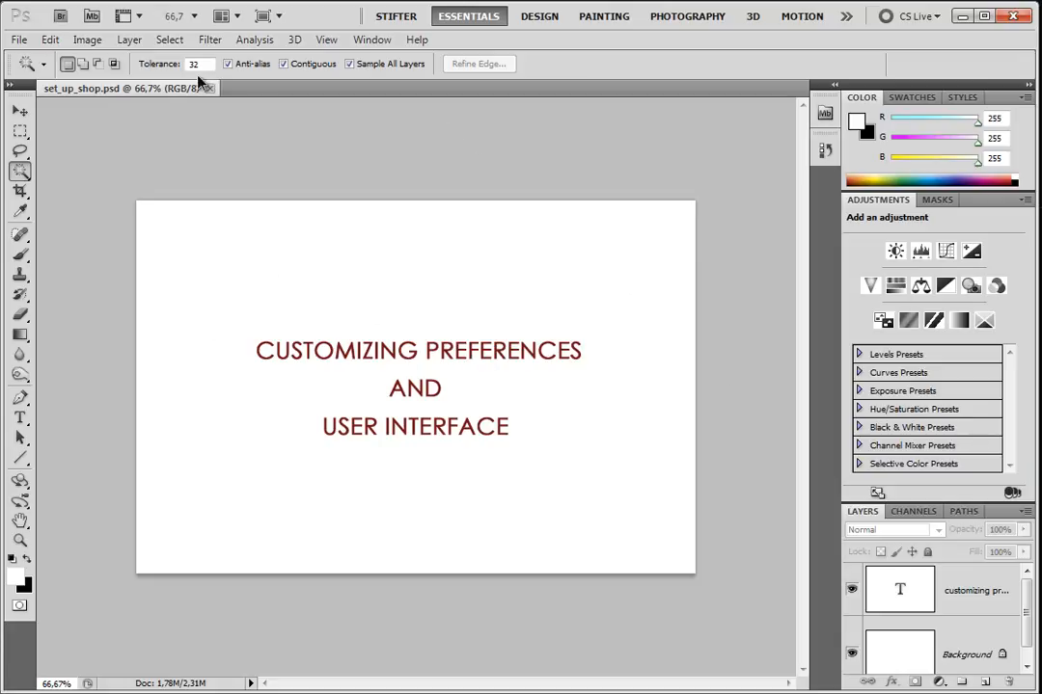
left_click(159, 64)
mouse_move(19, 172)
left_mouse_down()
mouse_move(105, 186)
mouse_move(112, 177)
left_mouse_up()
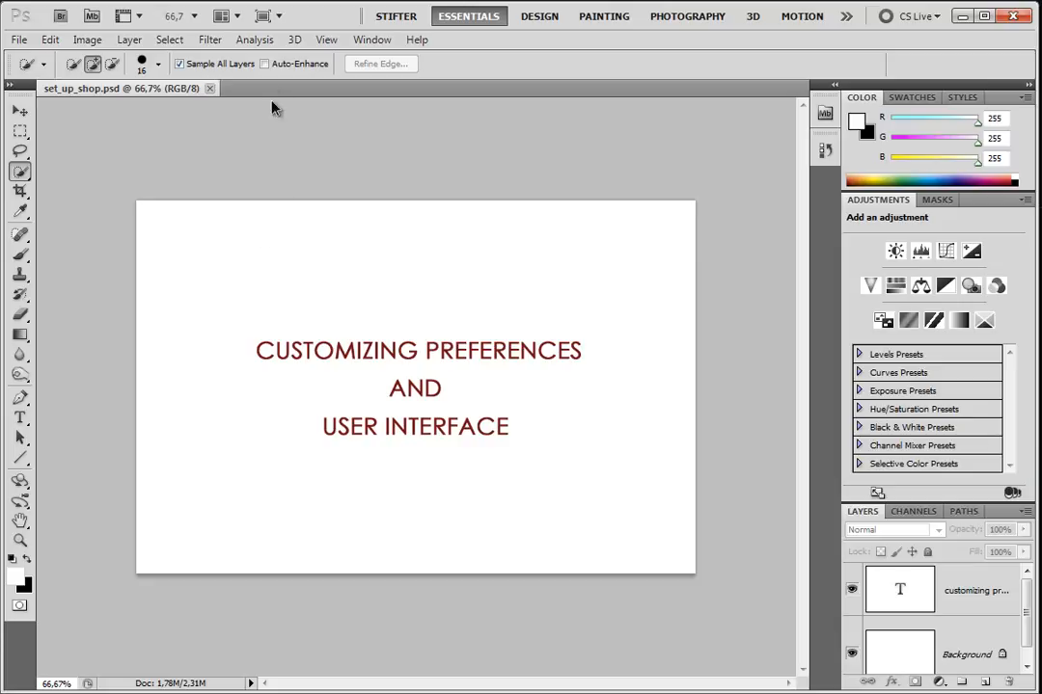
Step: Activate the text layer, check the Crop tool's options, and set the Eyedropper's sample size to 5 by 5 Average
left_click(984, 595)
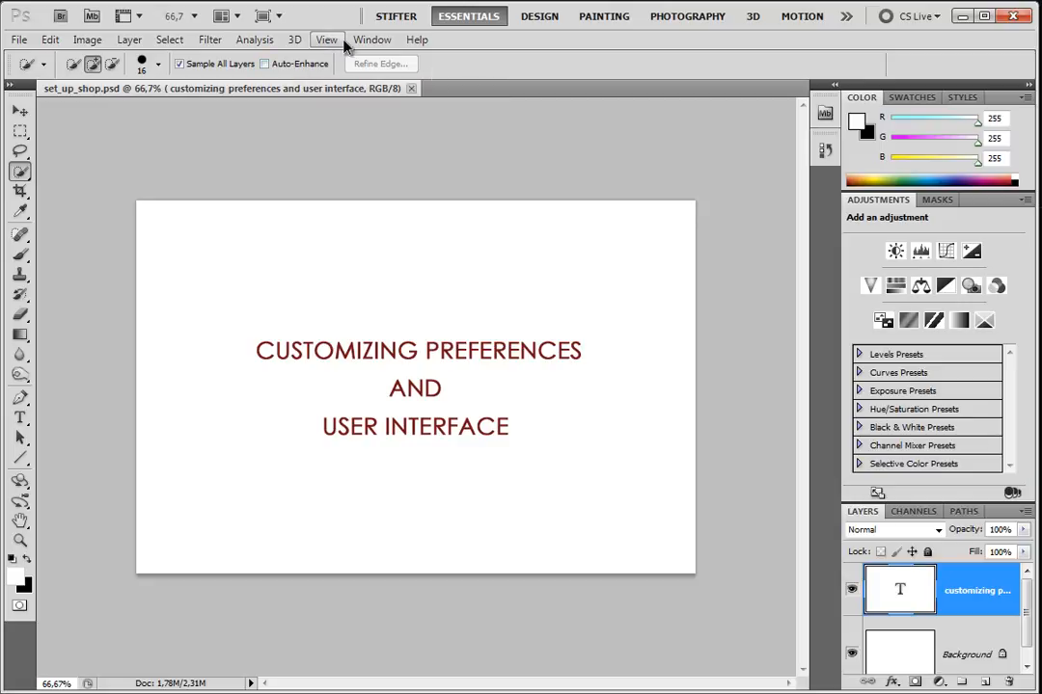
left_click(19, 190)
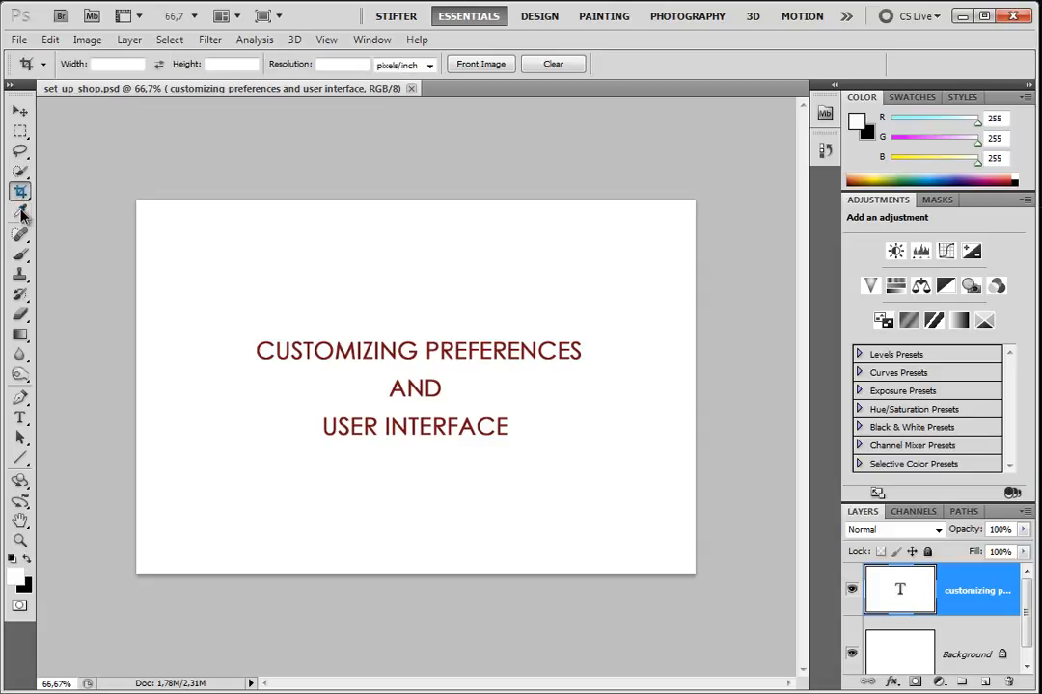
left_click(21, 214)
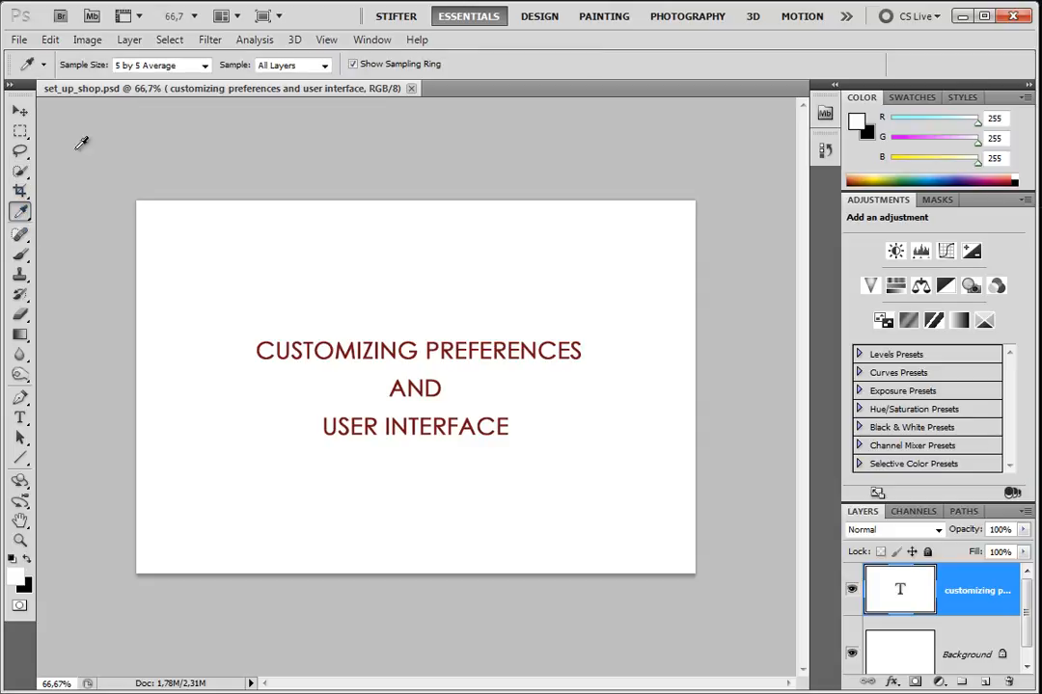
left_click(175, 69)
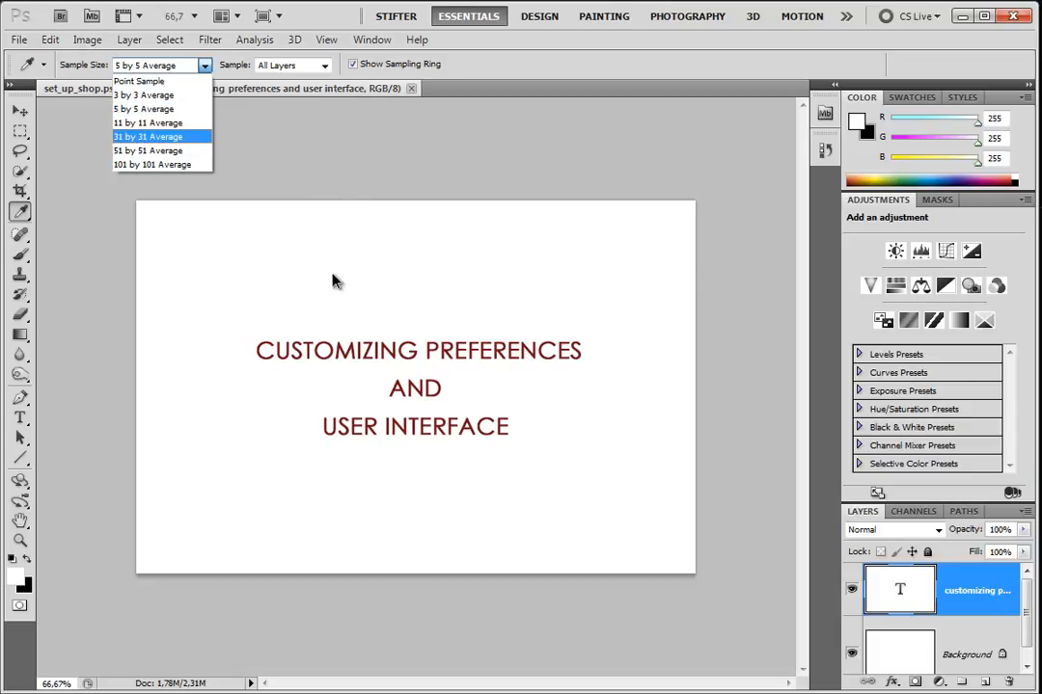
left_click(192, 109)
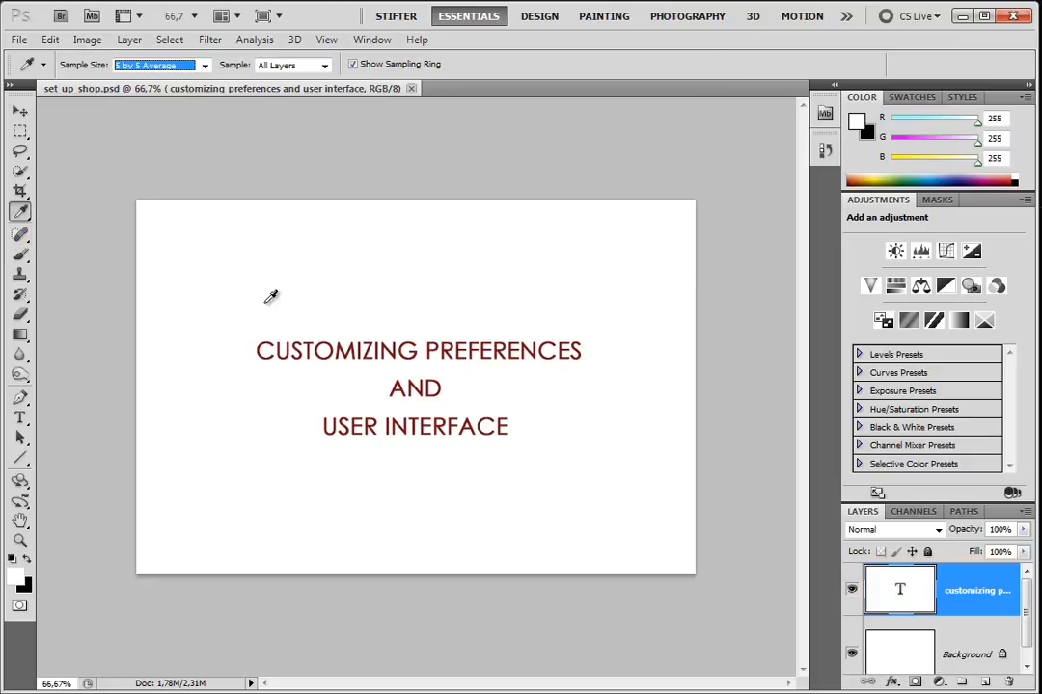
Step: Try picking a light gray with RGB values of 217 from the on-canvas HUD color picker with the text layer active
right_click(339, 335, "alt+shift")
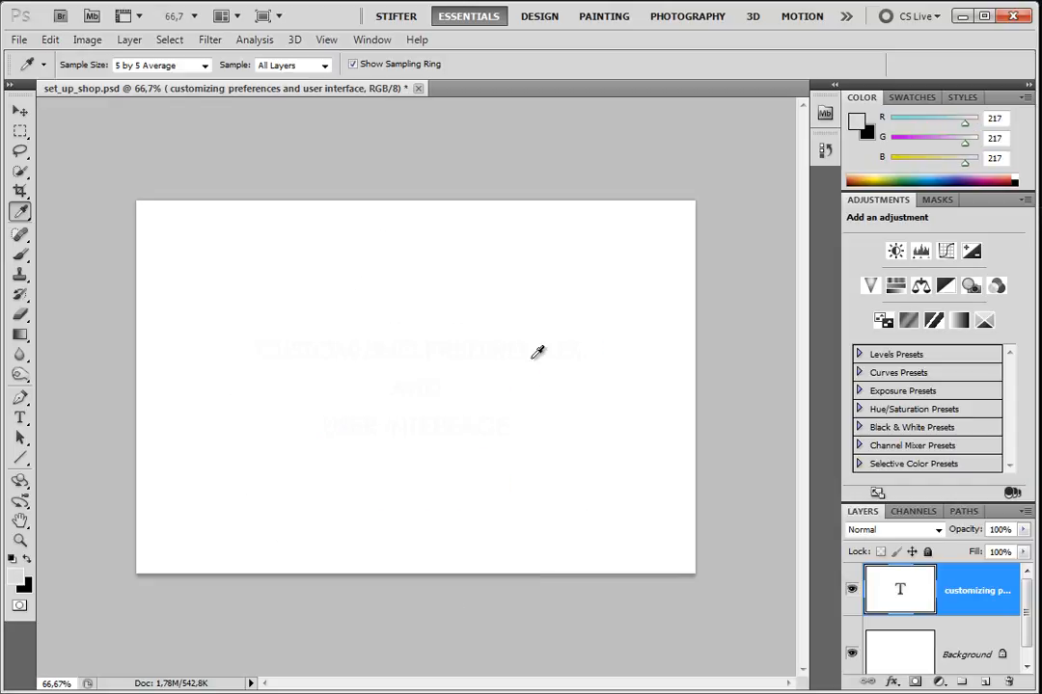
left_click(965, 649)
left_click(1008, 589)
scroll(449, 330, "down", 3)
scroll(448, 330, "up", 4)
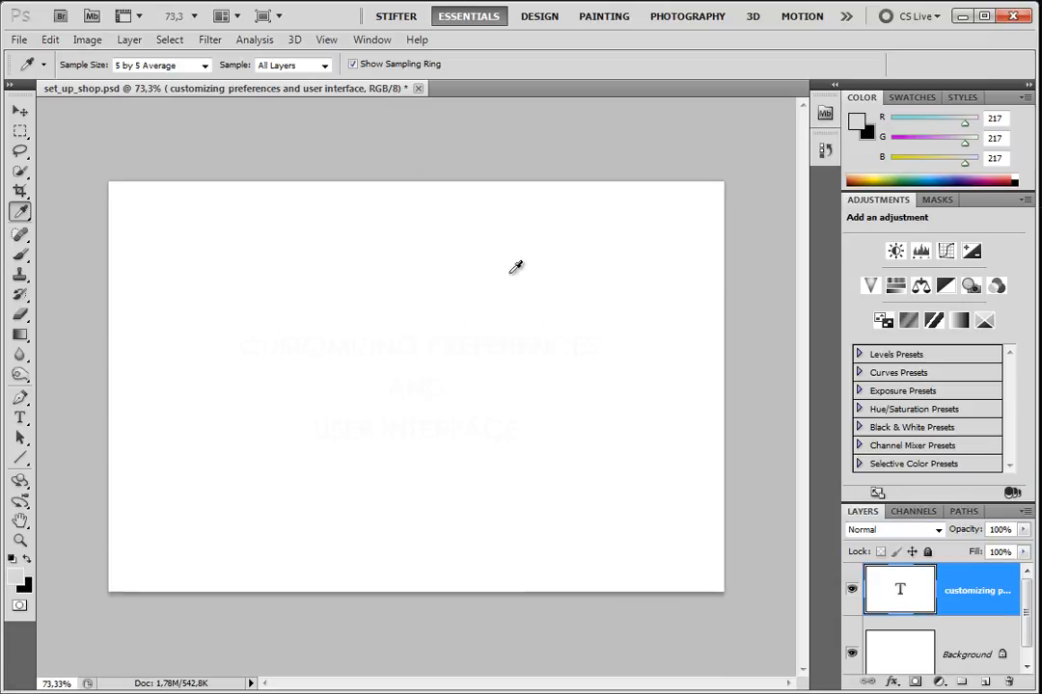
Step: Recolor the title text dark red (a30000) with the Type tool and make the Background layer active
left_click(19, 111)
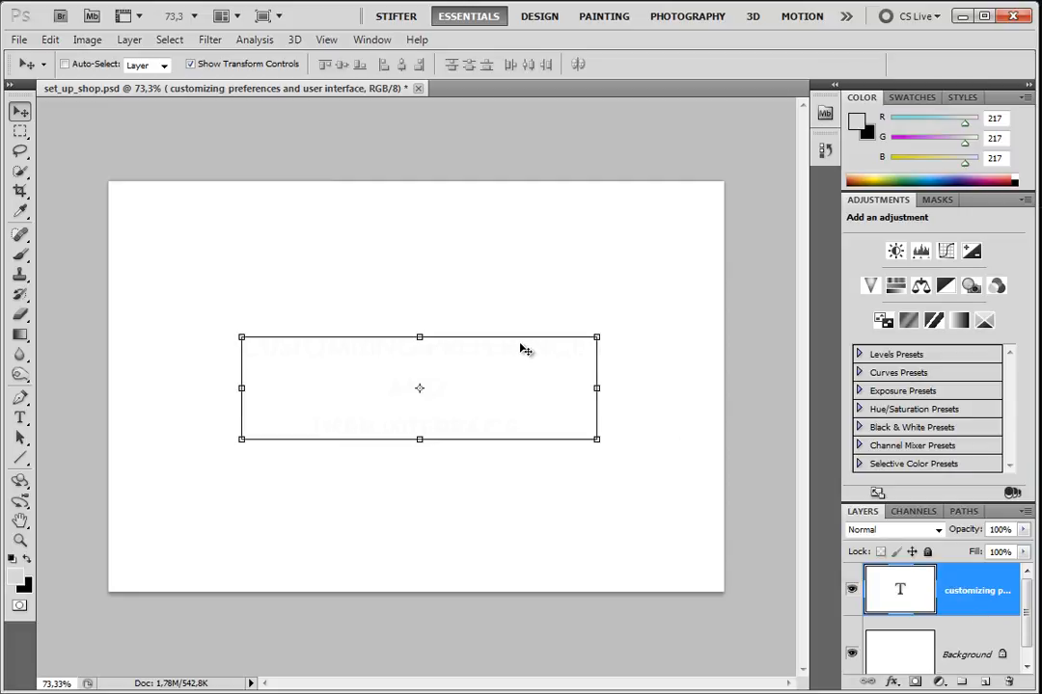
key("t")
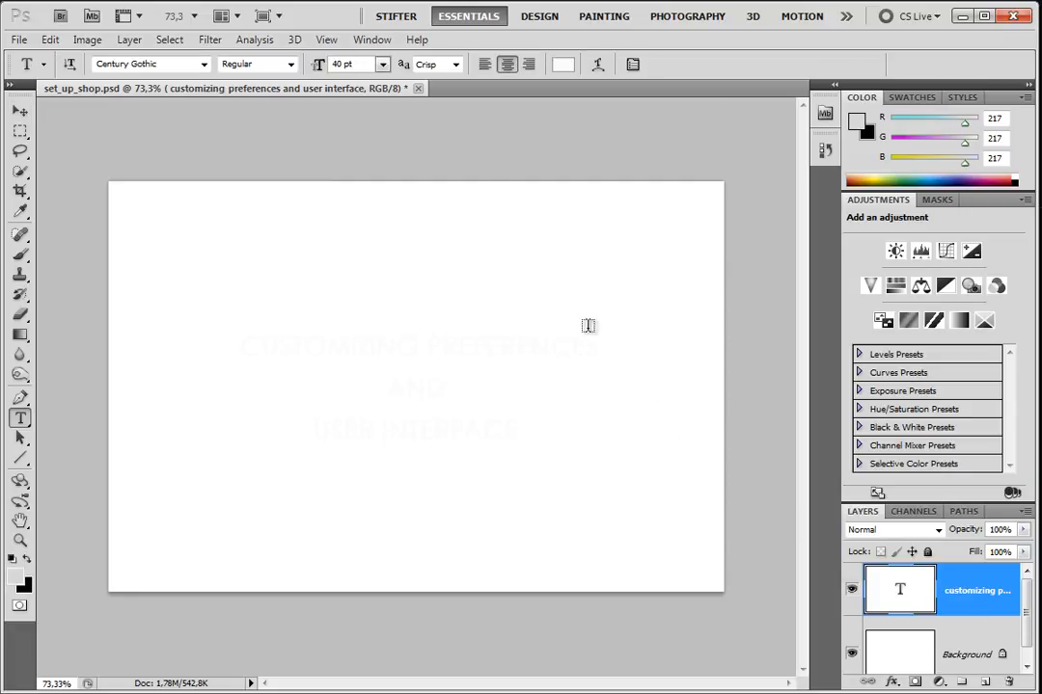
left_click(562, 64)
left_click(518, 372)
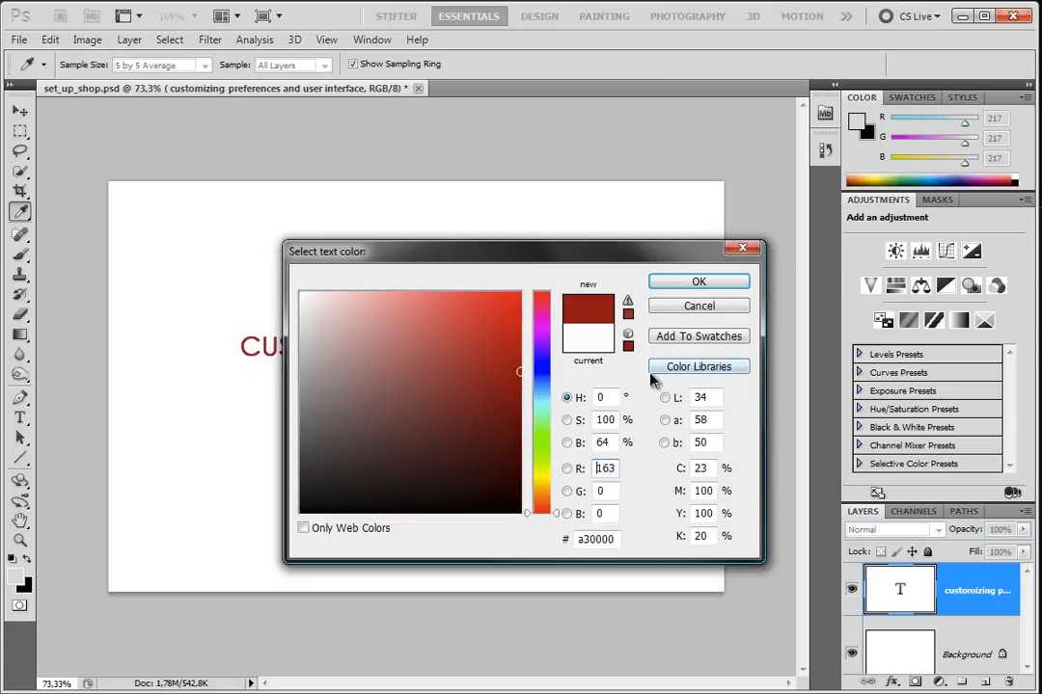
key("Return")
left_click(947, 644)
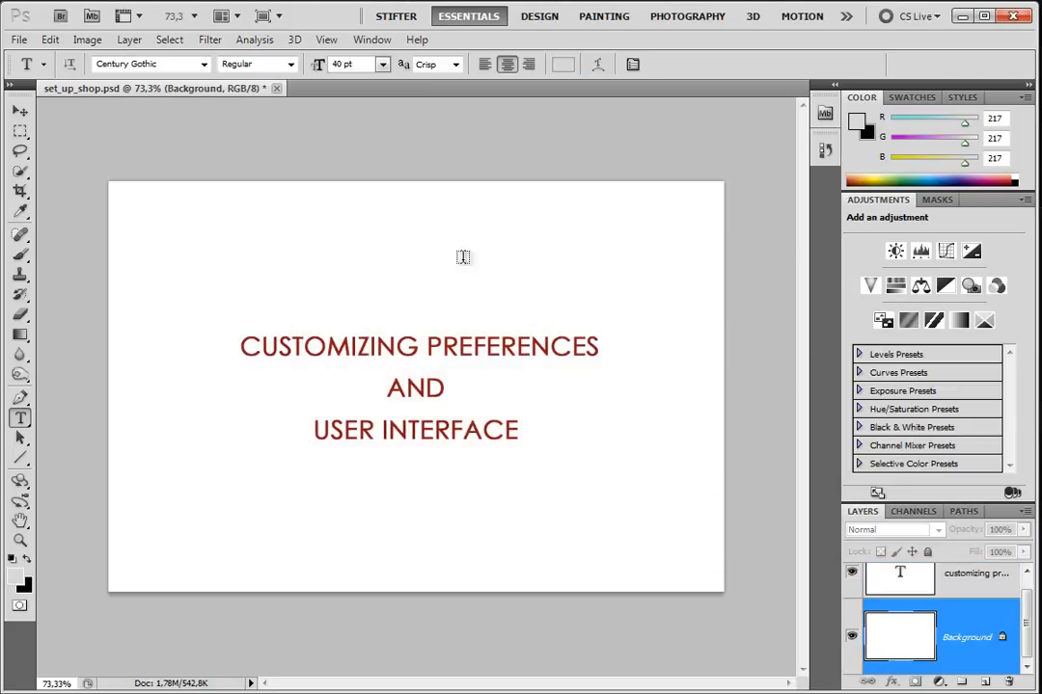
Step: Switch to the Brush tool, examine the HUD Color Picker styles in the General preferences, and leave the preferences without changes
left_click(21, 254)
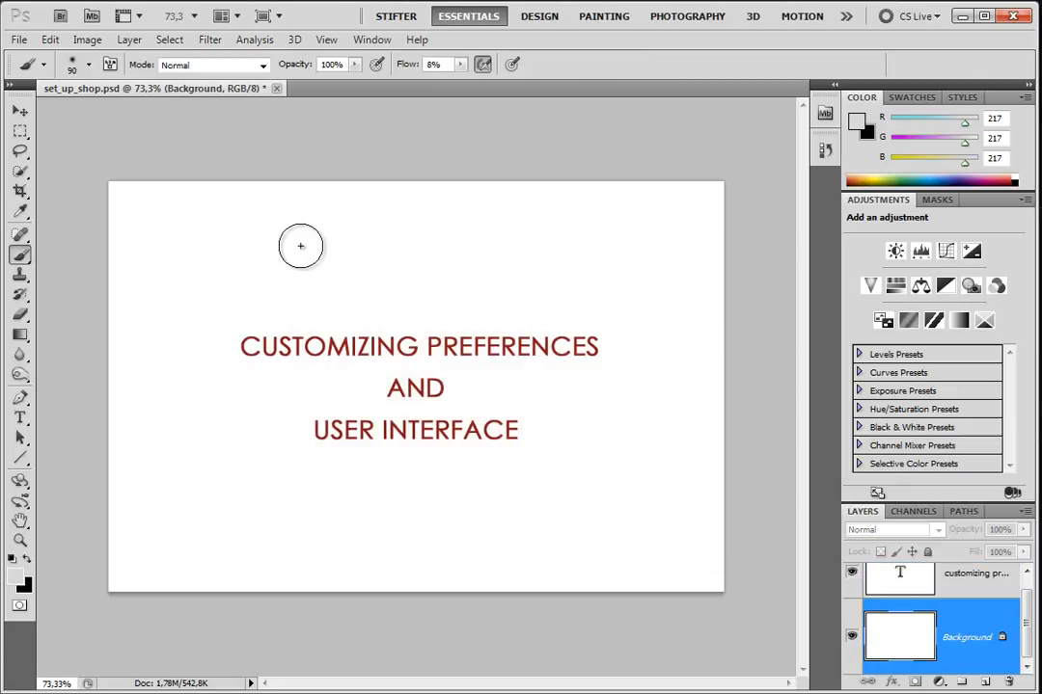
left_click(50, 39)
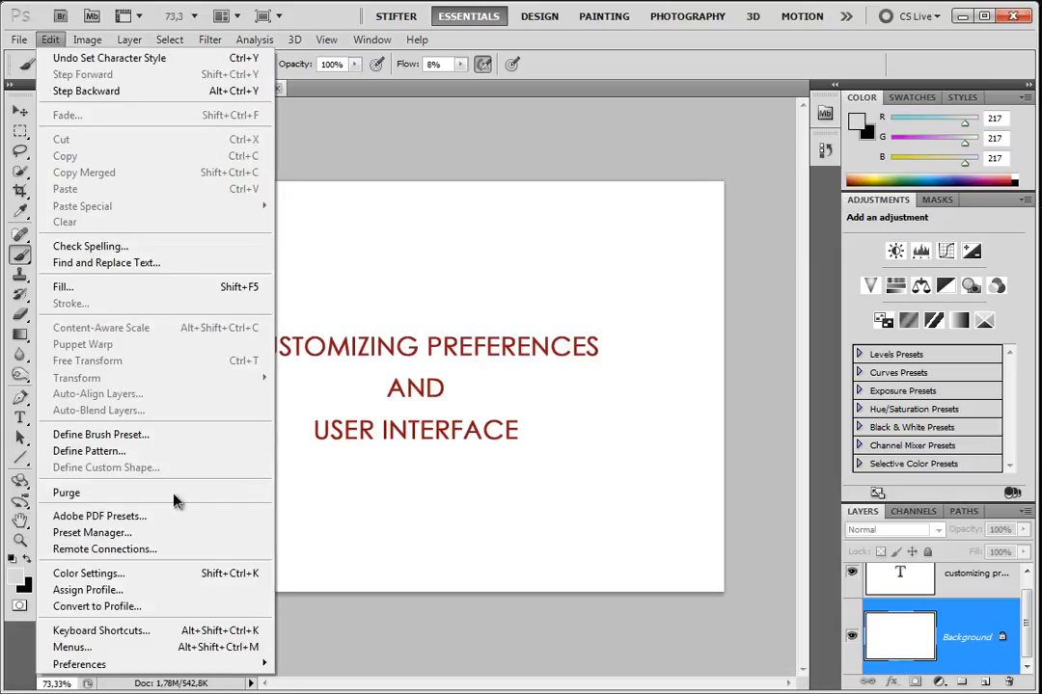
mouse_move(164, 665)
left_click(341, 668)
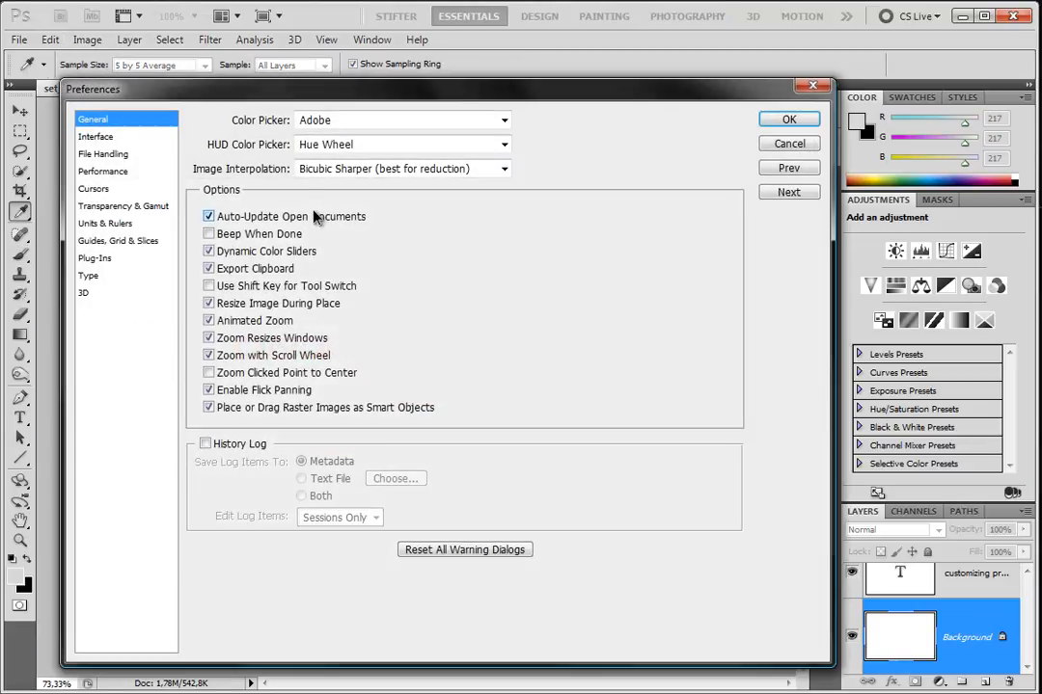
left_click(402, 146)
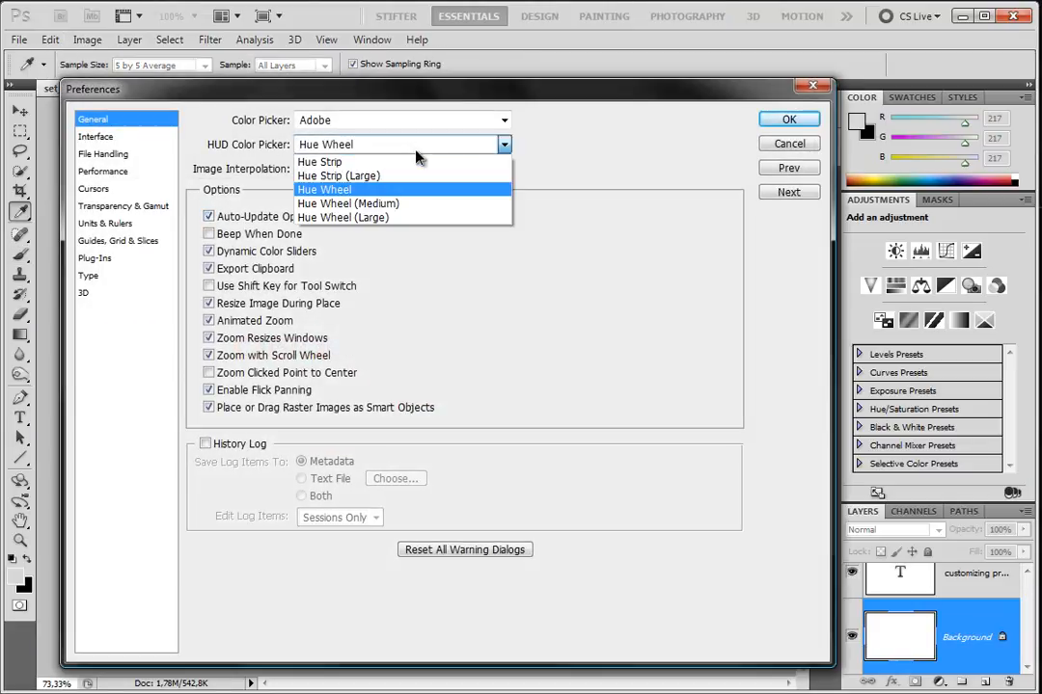
left_click(402, 147)
left_click(788, 144)
Step: With the Brush tool, pick a light gray foreground color with RGB values of 206 from the on-canvas HUD color picker
key("b")
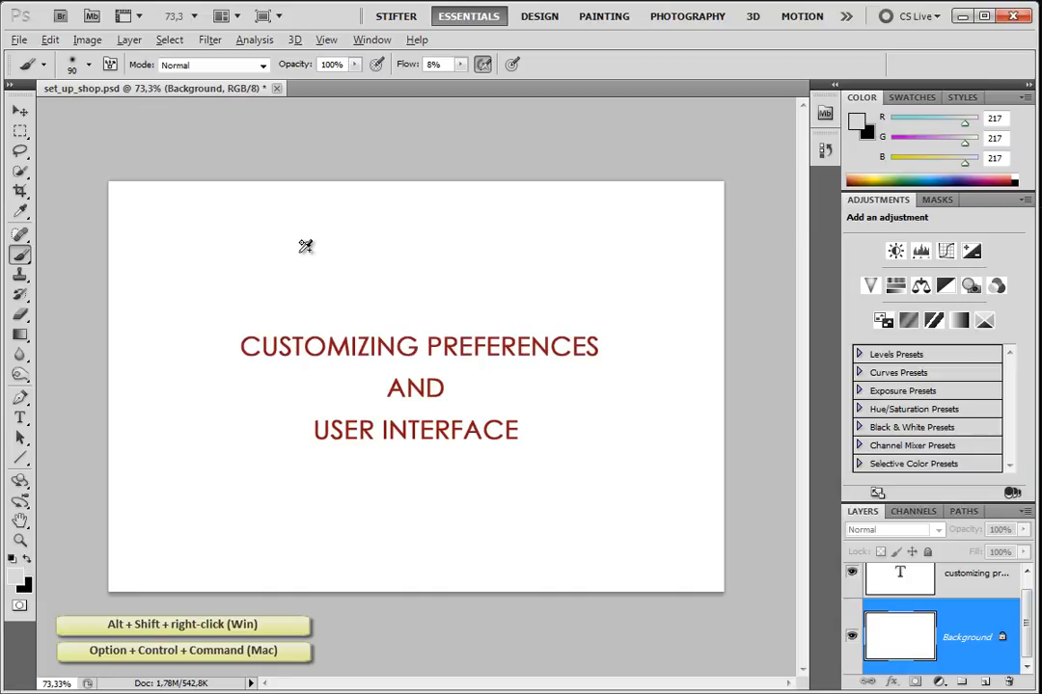
right_click(299, 253, "alt+shift")
mouse_move(300, 257)
left_mouse_down()
mouse_move(336, 256)
mouse_move(356, 316)
mouse_move(435, 288)
mouse_move(344, 242)
mouse_move(318, 250)
mouse_move(428, 247)
mouse_move(442, 282)
mouse_move(378, 262)
mouse_move(432, 340)
mouse_move(398, 255)
mouse_move(412, 319)
mouse_move(336, 331)
mouse_move(440, 244)
mouse_move(386, 319)
mouse_move(443, 239)
mouse_move(405, 295)
mouse_move(249, 205)
mouse_move(216, 302)
mouse_move(488, 441)
mouse_move(472, 221)
mouse_move(349, 153)
mouse_move(539, 264)
mouse_move(350, 460)
mouse_move(259, 197)
mouse_move(500, 270)
mouse_move(439, 454)
mouse_move(221, 204)
mouse_move(542, 191)
mouse_move(486, 432)
mouse_move(526, 321)
mouse_move(519, 278)
mouse_move(418, 260)
left_mouse_up()
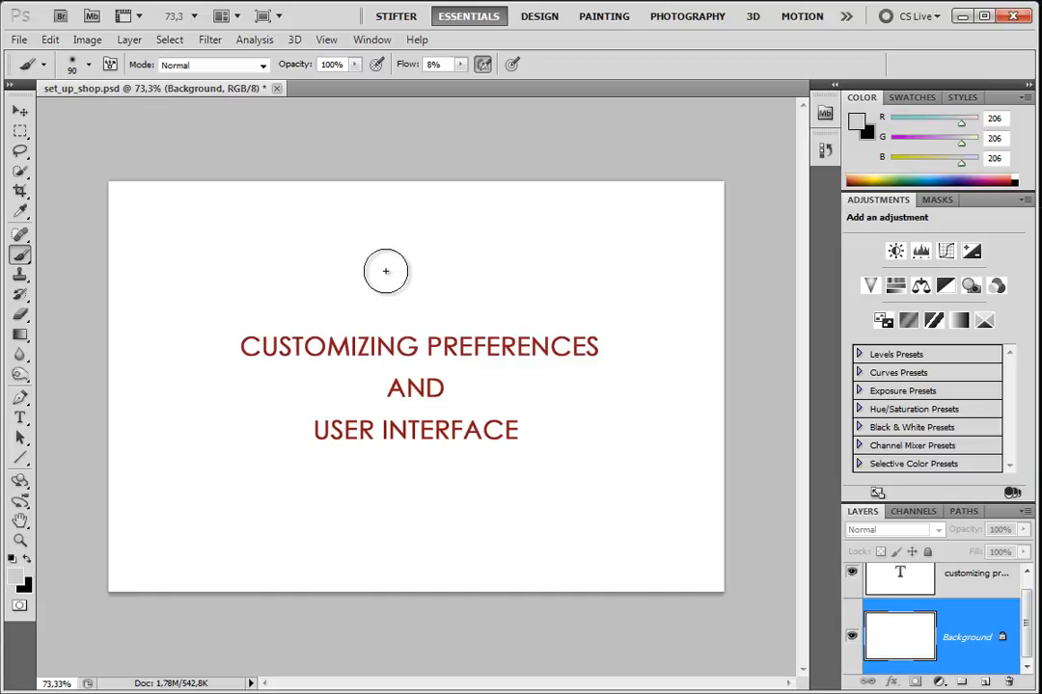
right_click(19, 254)
left_click(71, 257)
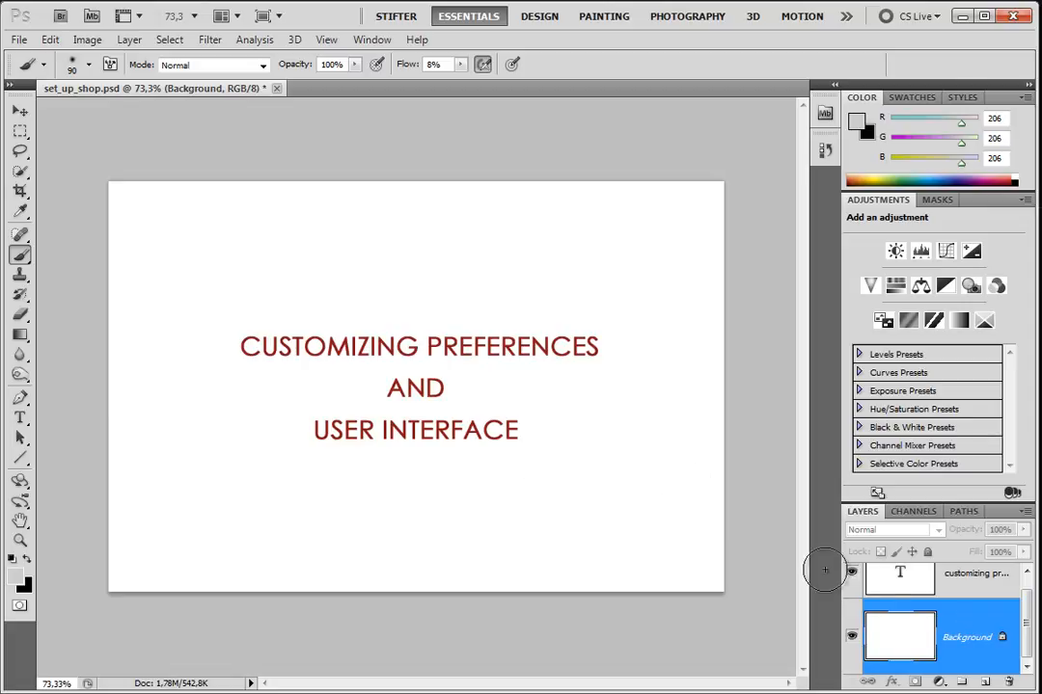
Step: Switch to the Spot Healing Brush, reduce its brush size to 34, and enable Sample All Layers
left_click(19, 276)
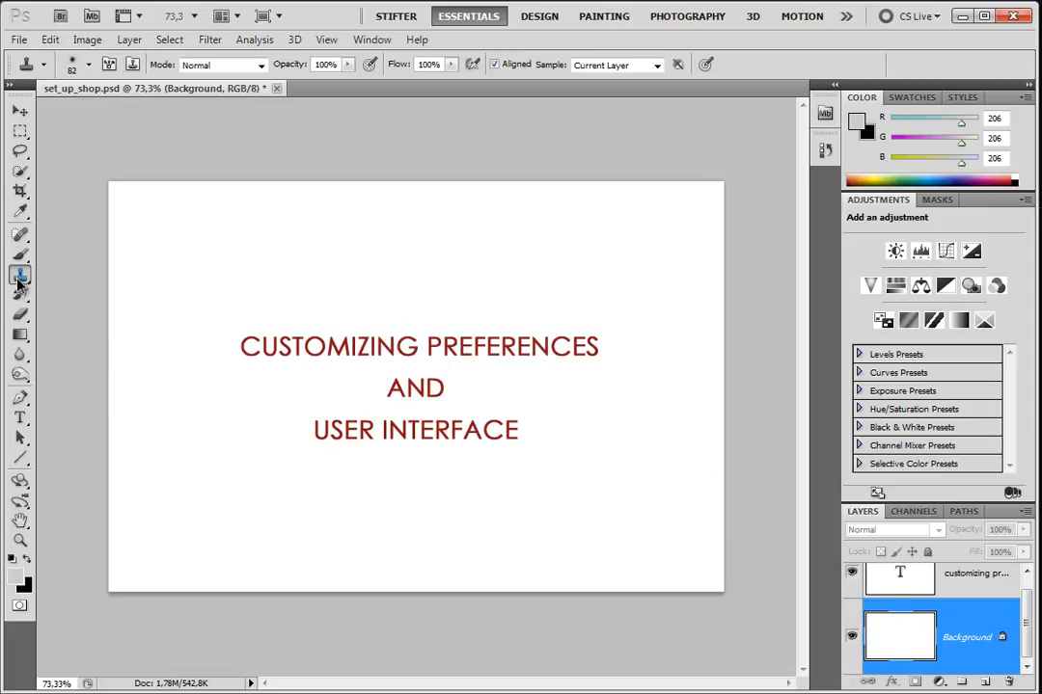
left_click(19, 234)
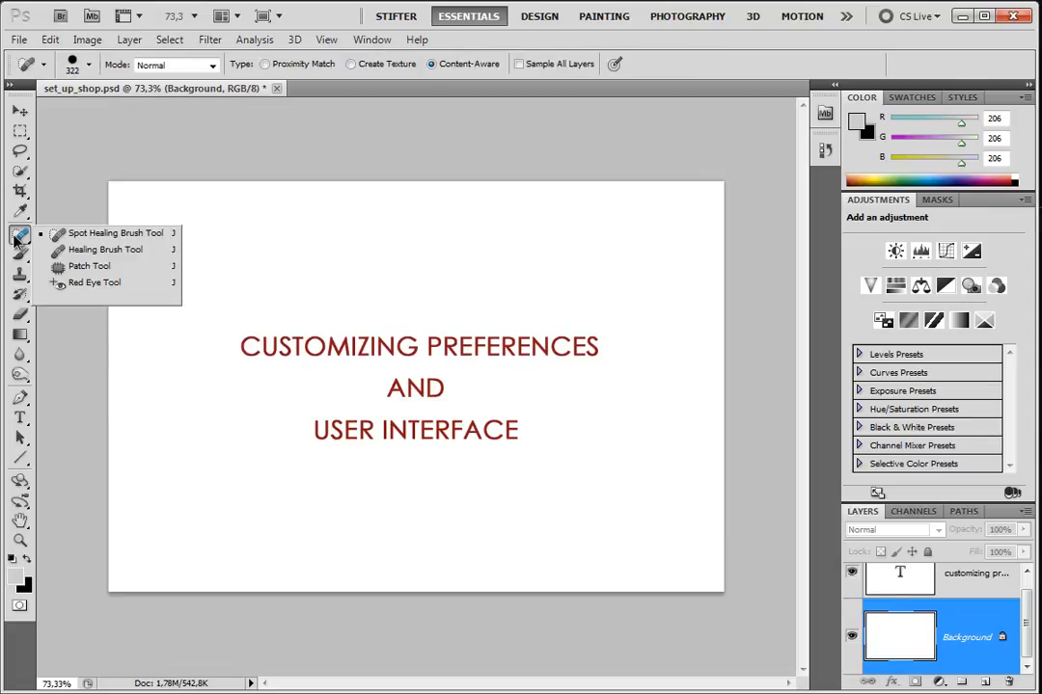
left_click(133, 234)
mouse_move(386, 283)
left_mouse_down()
mouse_move(273, 296)
mouse_move(356, 290)
left_mouse_up()
left_click(519, 64)
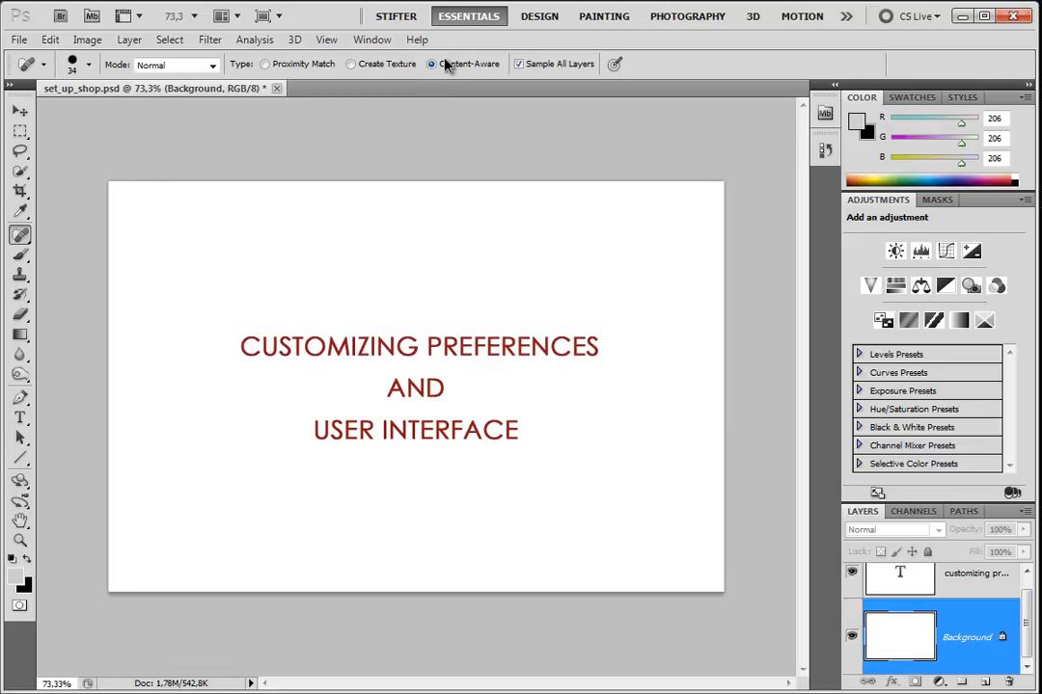
Step: Switch to the Healing Brush, change which layers it samples from, and adjust its brush size on the canvas
right_click(19, 234)
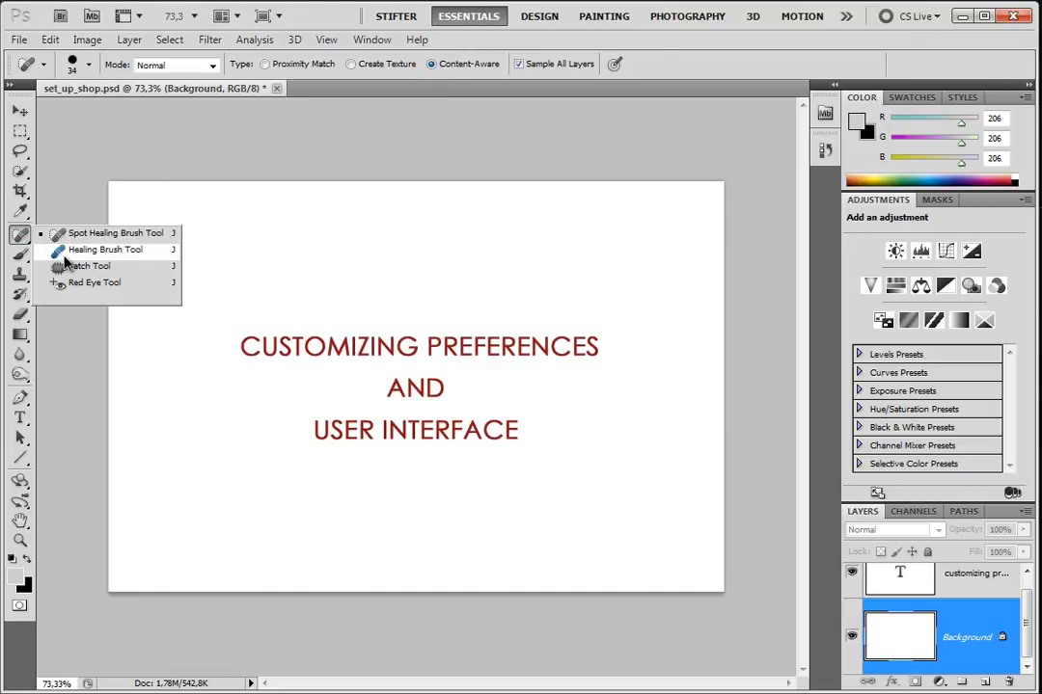
left_click(64, 255)
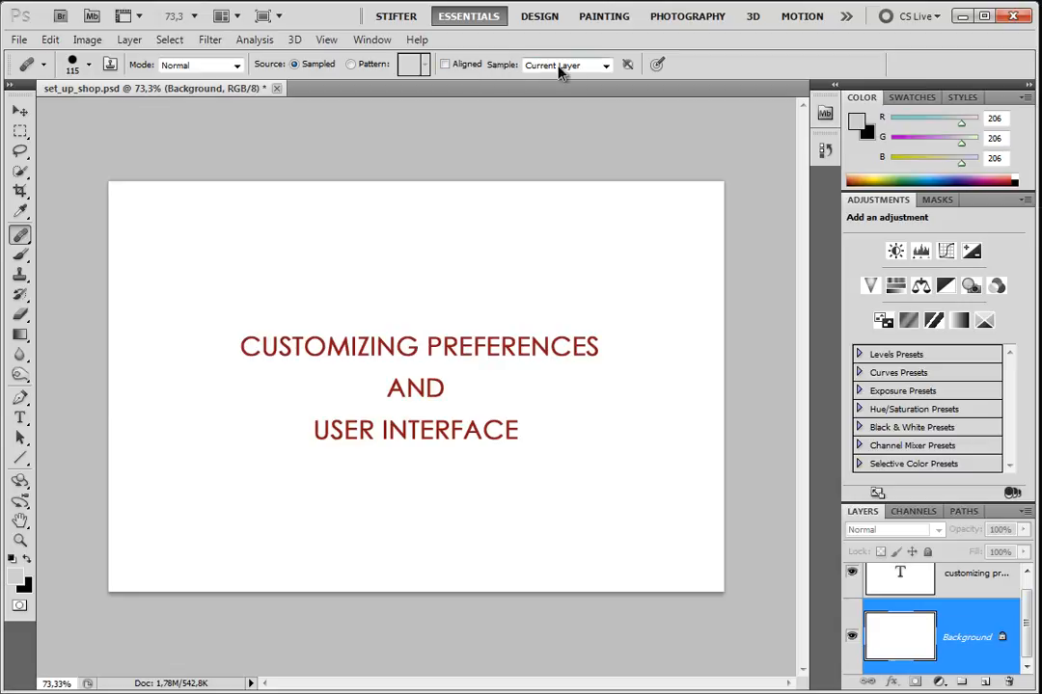
left_click(589, 66)
left_click(577, 109)
left_click_drag(301, 284, 275, 289)
Step: Switch to the Clone Stamp tool and set it to sample All Layers
left_click(26, 256)
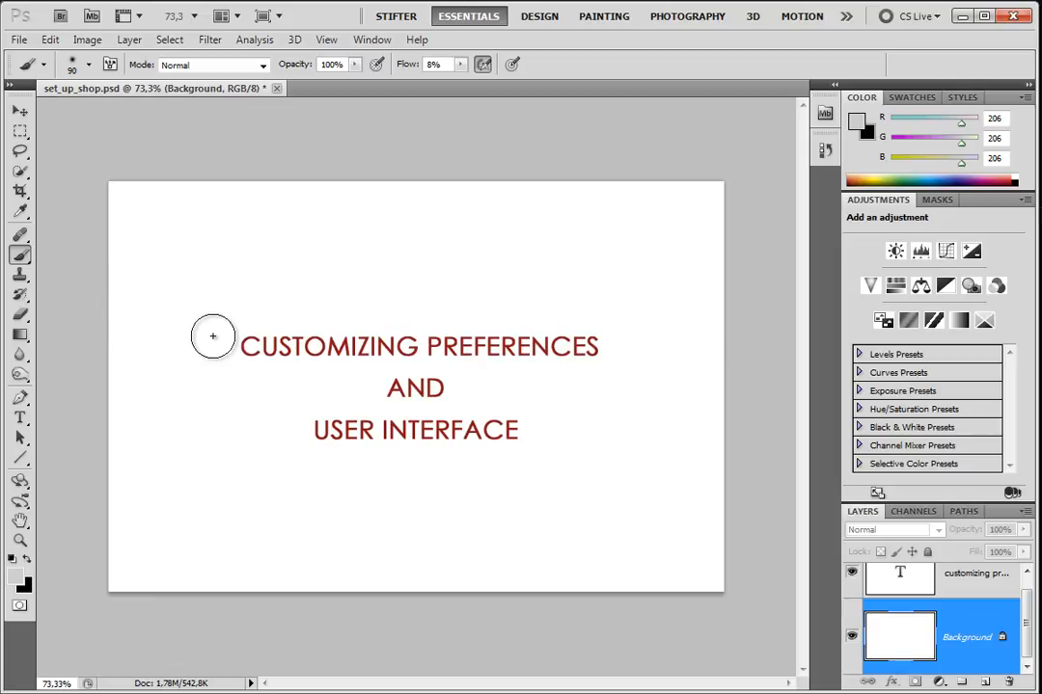
left_click(20, 275)
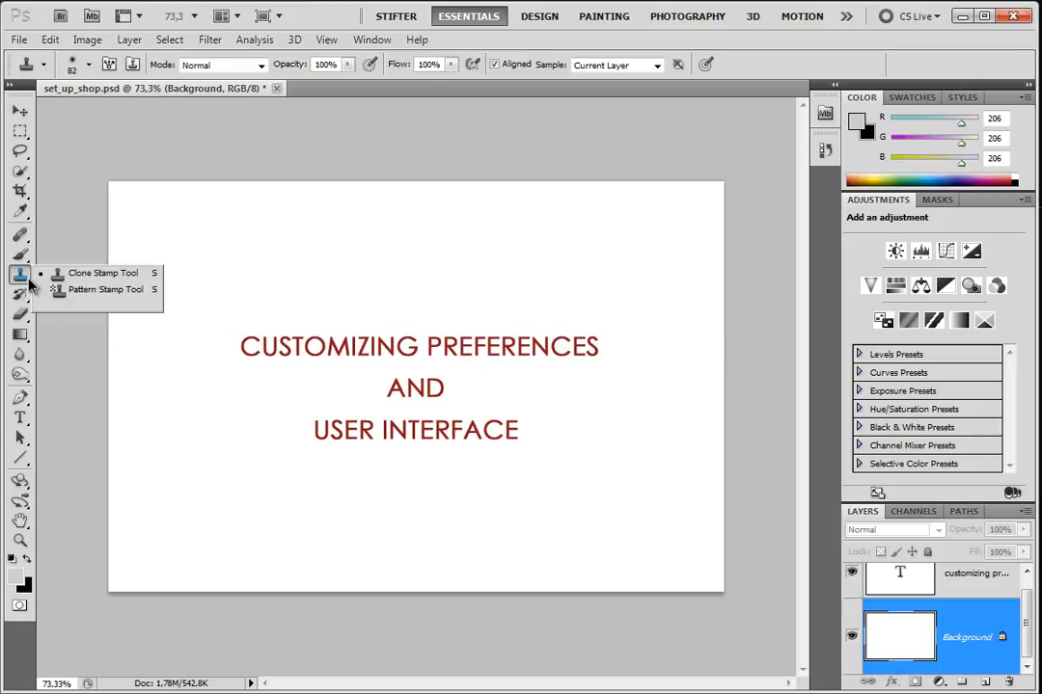
left_click(627, 68)
left_click(623, 109)
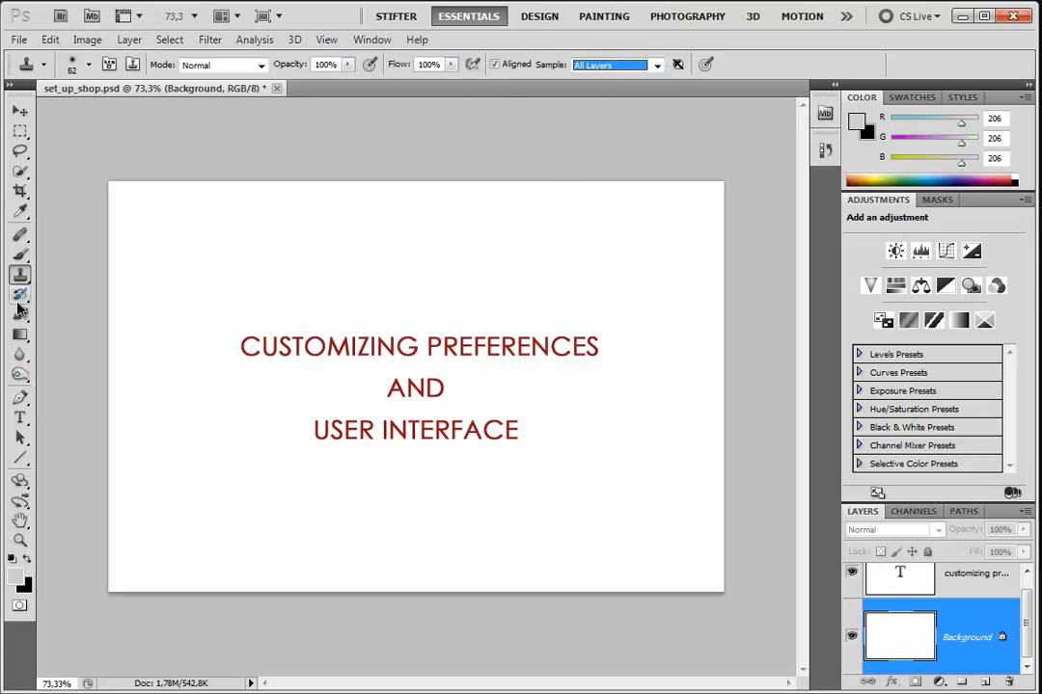
Step: Turn off Scrubby Zoom for the Zoom tool, and try marquee zooming on the title text before fitting the image on screen
left_click(21, 541)
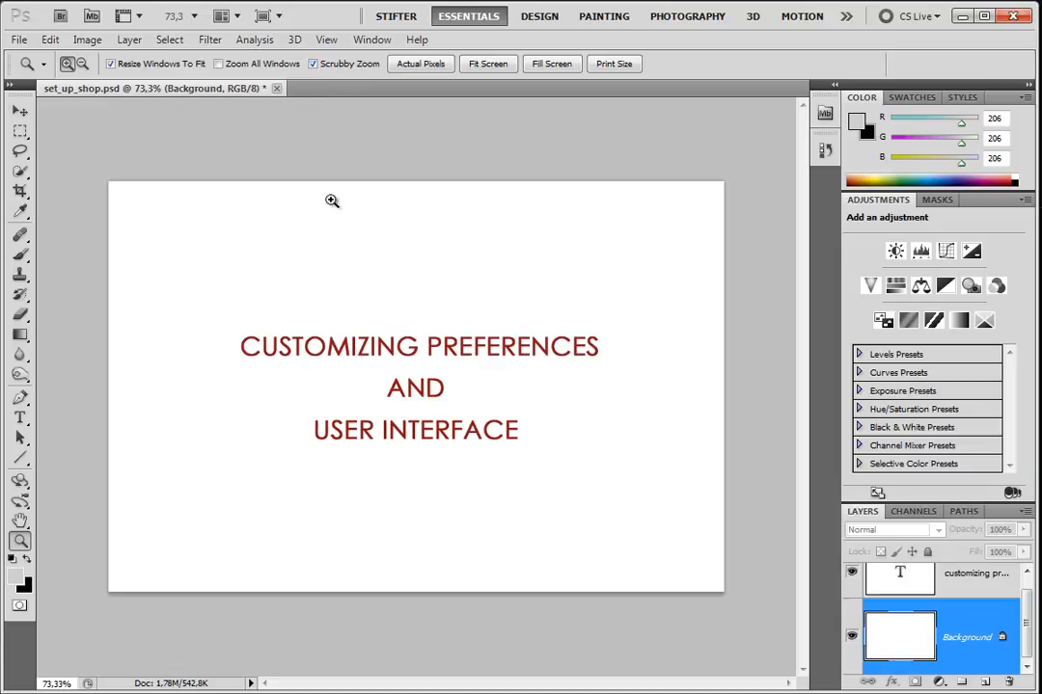
left_click_drag(311, 315, 357, 311)
left_click(313, 64)
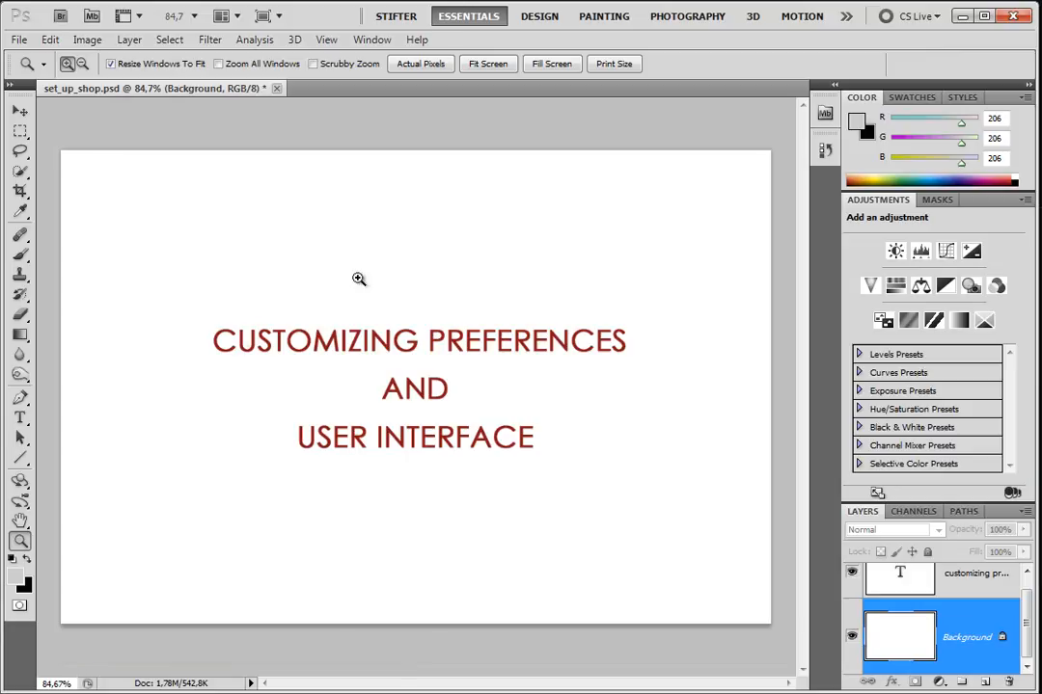
left_click_drag(200, 271, 621, 495)
left_click_drag(245, 289, 391, 417)
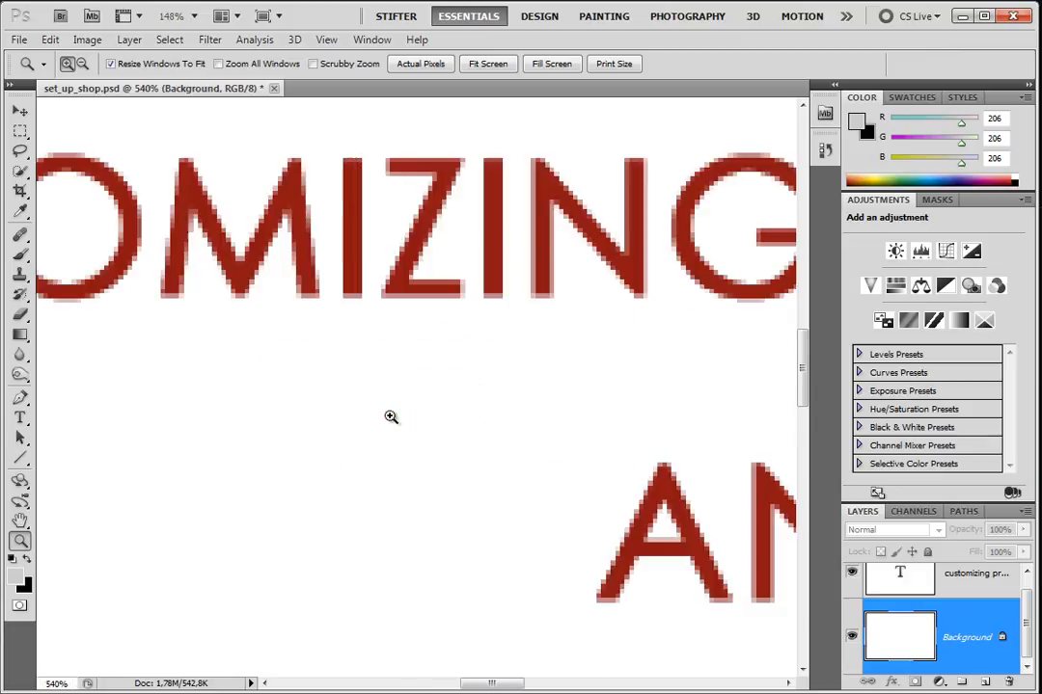
left_click_drag(223, 157, 447, 369)
key("ctrl+0")
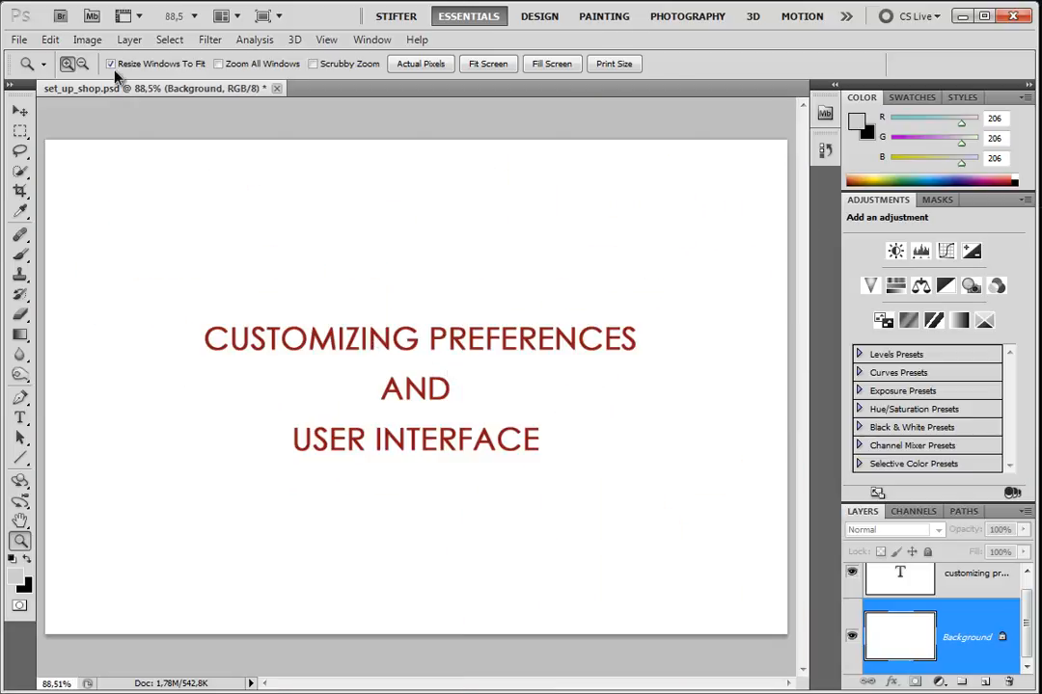
Step: Examine the zoom options in the General preferences, cancel the dialog, and return to the Zoom tool
left_click(60, 44)
mouse_move(267, 663)
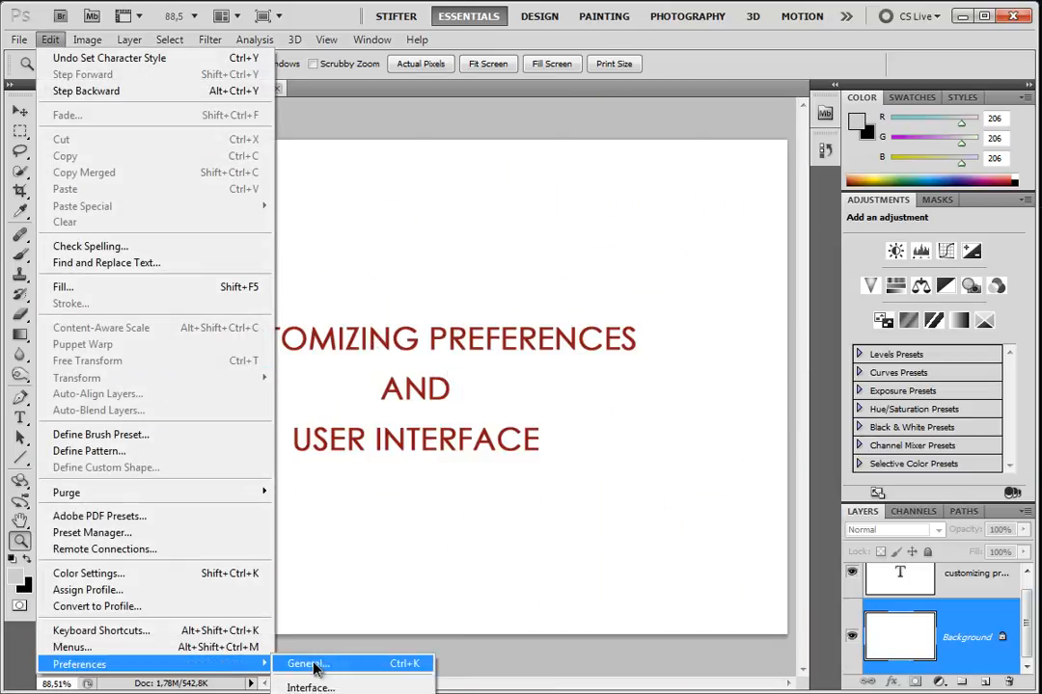
left_click(318, 663)
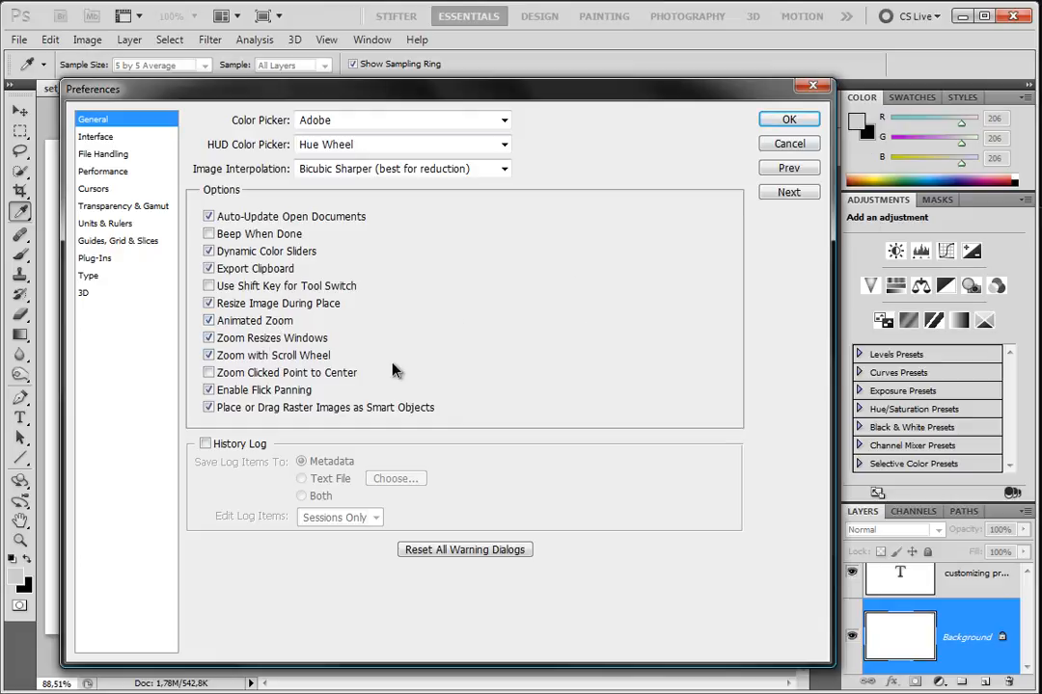
left_click(788, 143)
key("z")
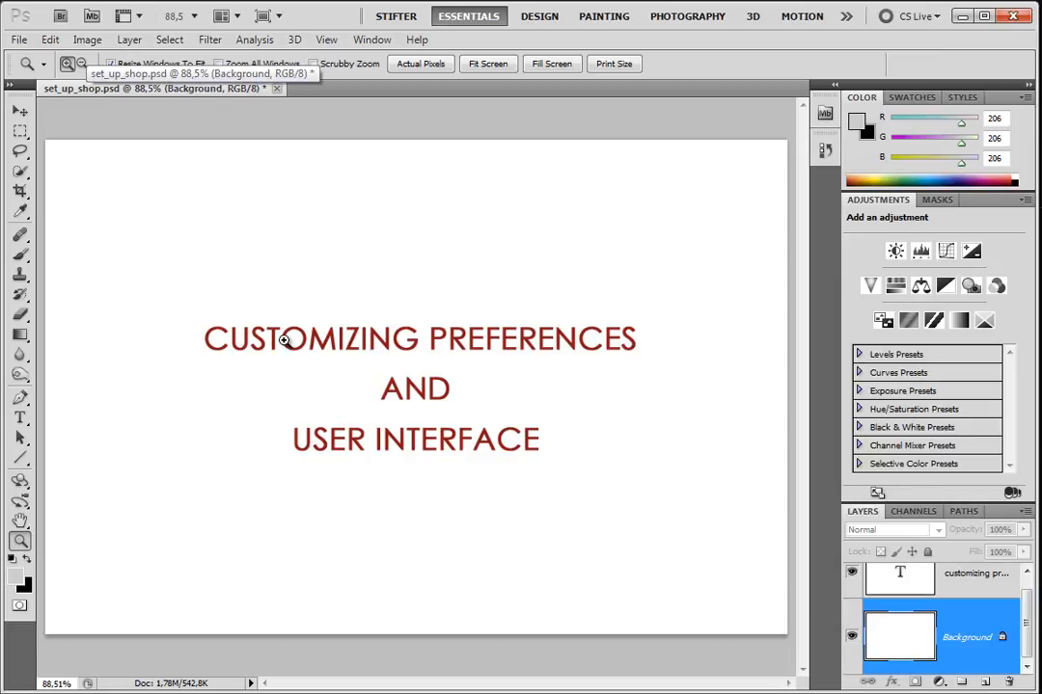
Step: Show the Pixel Grid over a close-up of the letter O in CUSTOMIZING
left_click_drag(291, 340, 422, 421)
left_click(326, 39)
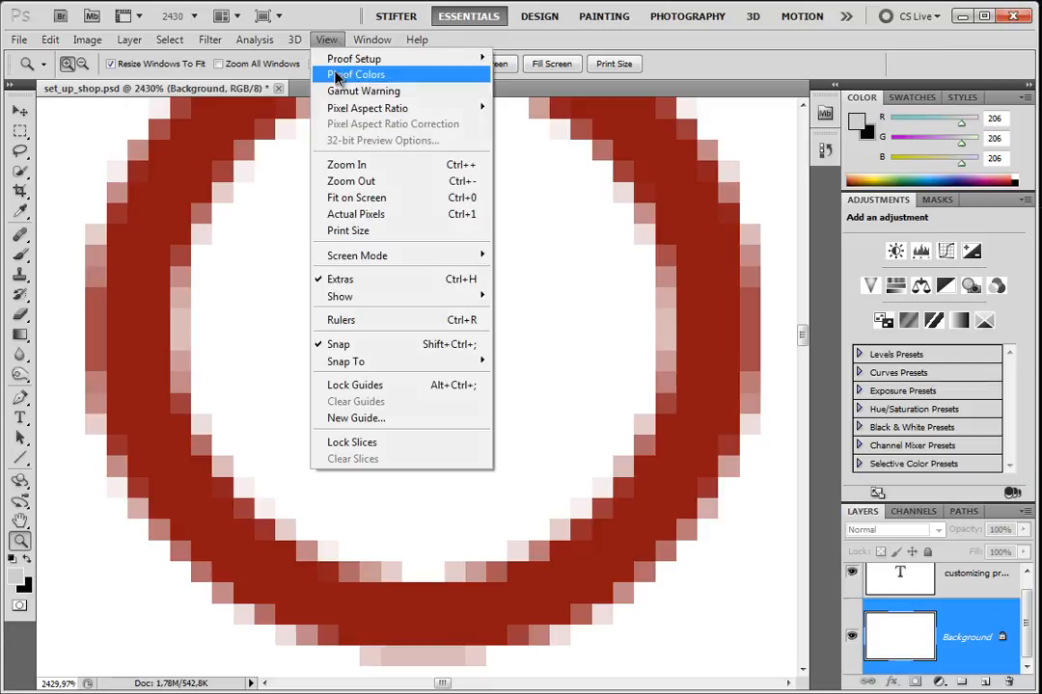
mouse_move(442, 306)
left_click(551, 442)
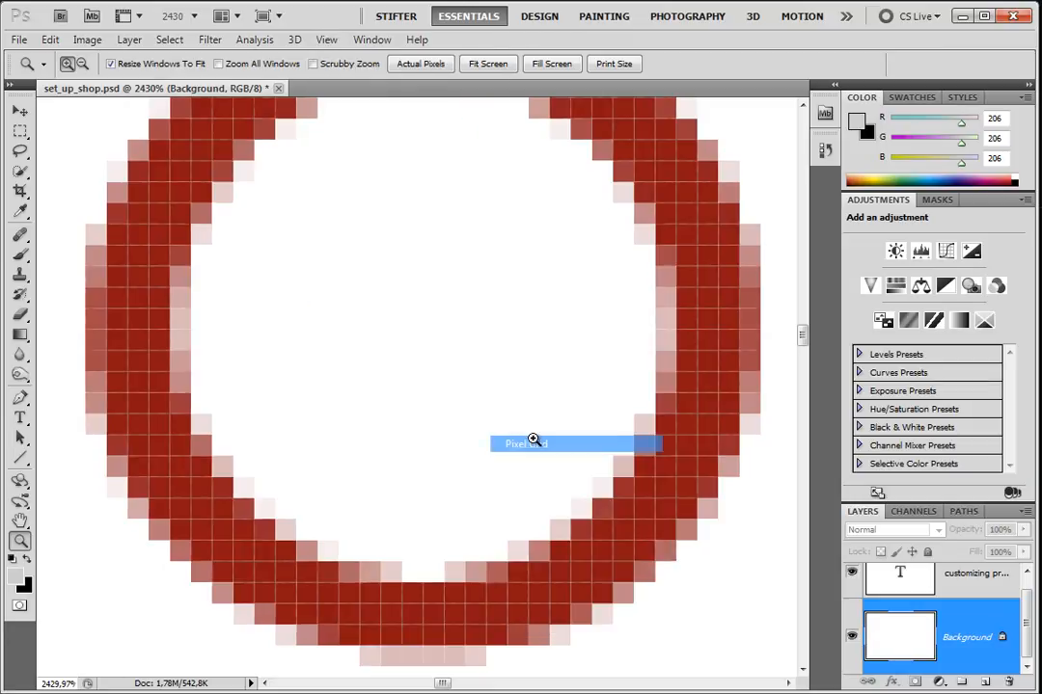
Step: Examine the pixel grid over the title letters at several zoom levels
scroll(183, 316, "down", 4)
left_click_drag(437, 254, 456, 288)
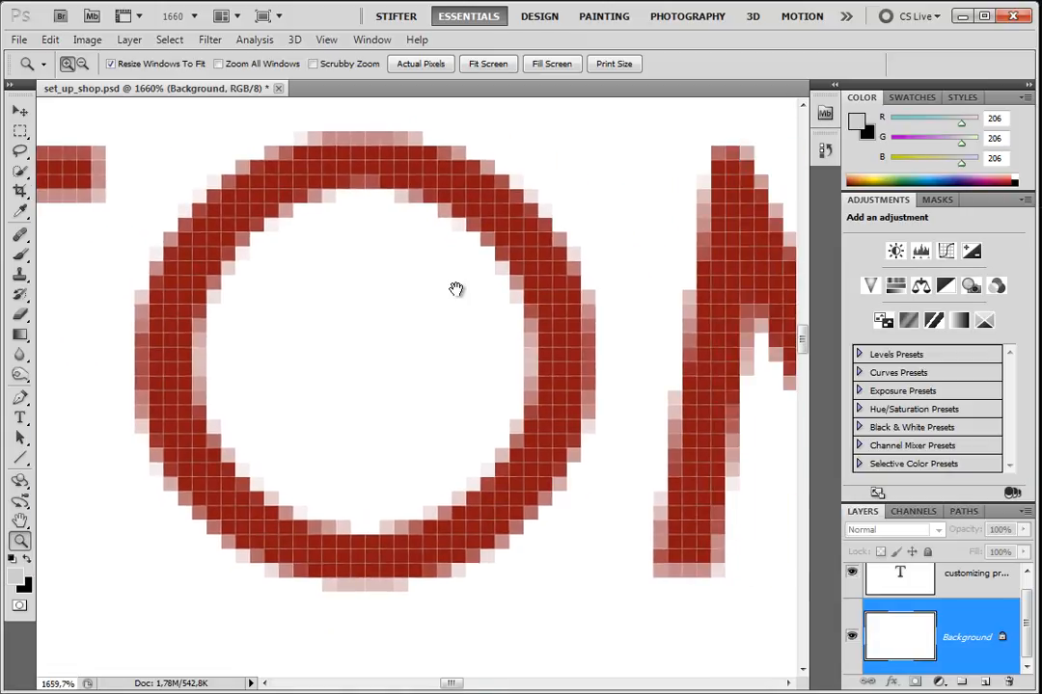
scroll(409, 294, "down", 2)
scroll(409, 294, "down", 5)
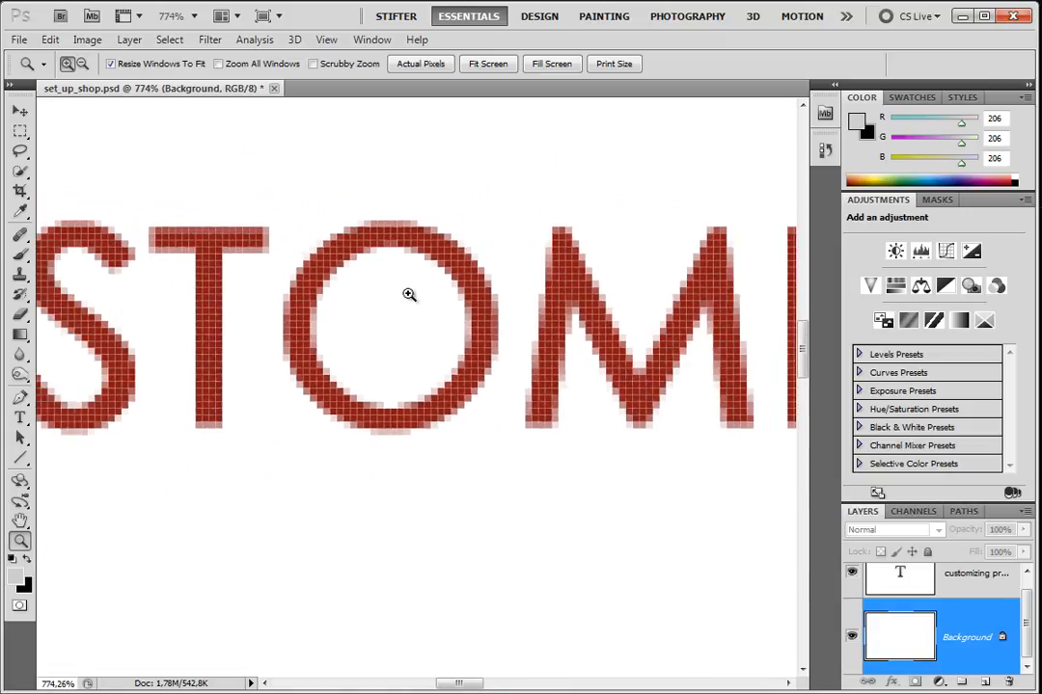
scroll(409, 304, "down", 2)
scroll(409, 304, "up", 5)
scroll(409, 307, "up", 4)
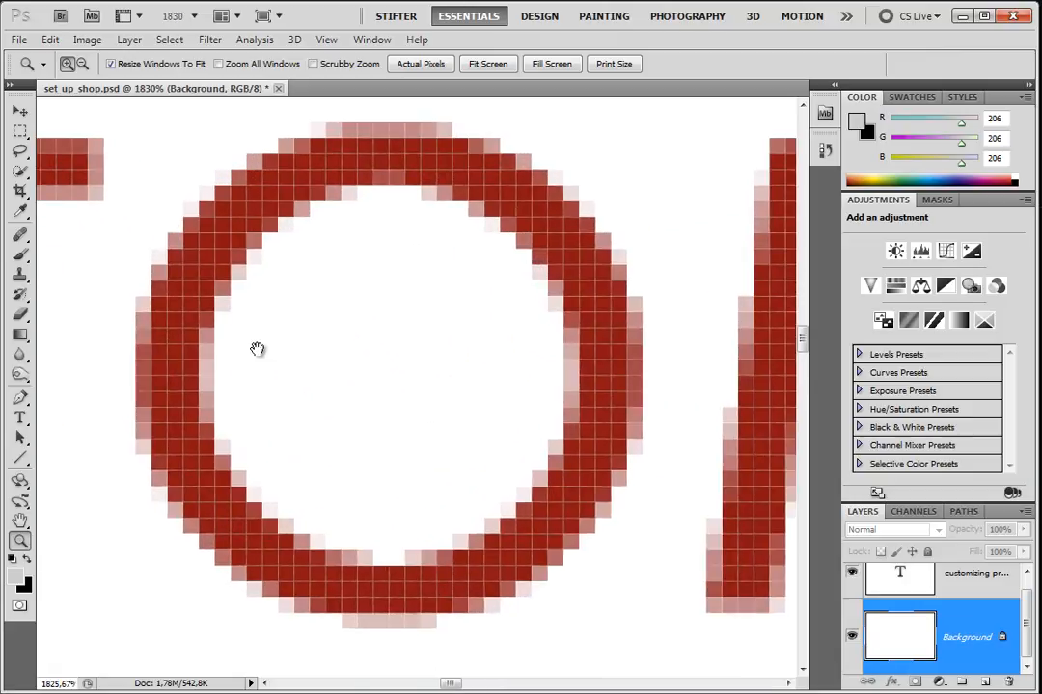
left_click_drag(259, 351, 353, 341)
left_click_drag(445, 365, 411, 373)
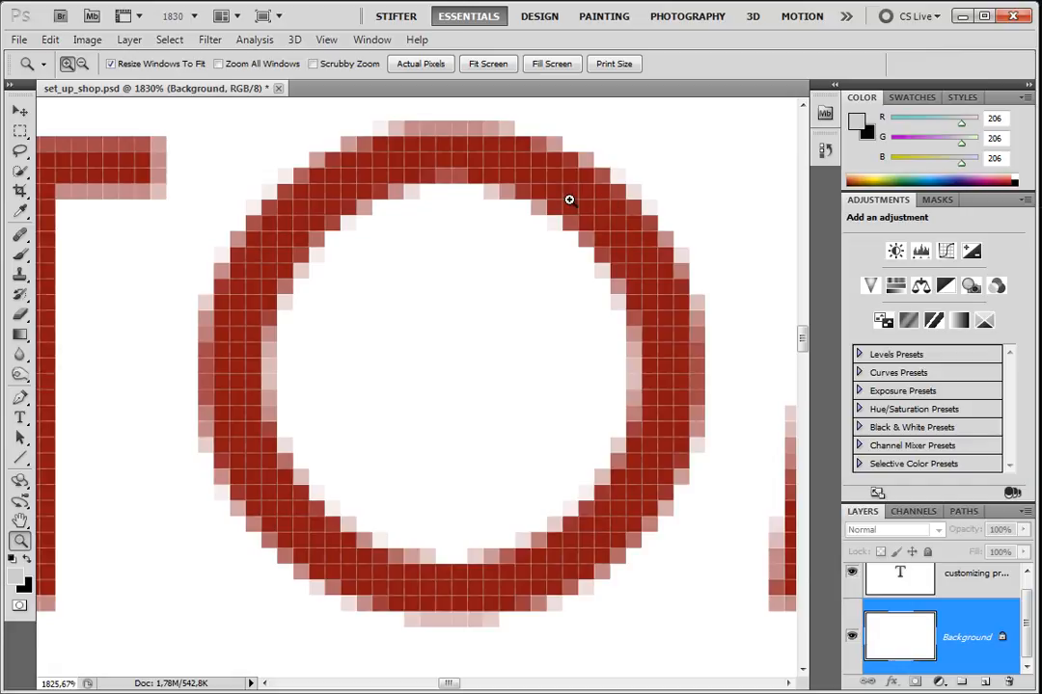
left_click_drag(257, 417, 257, 389)
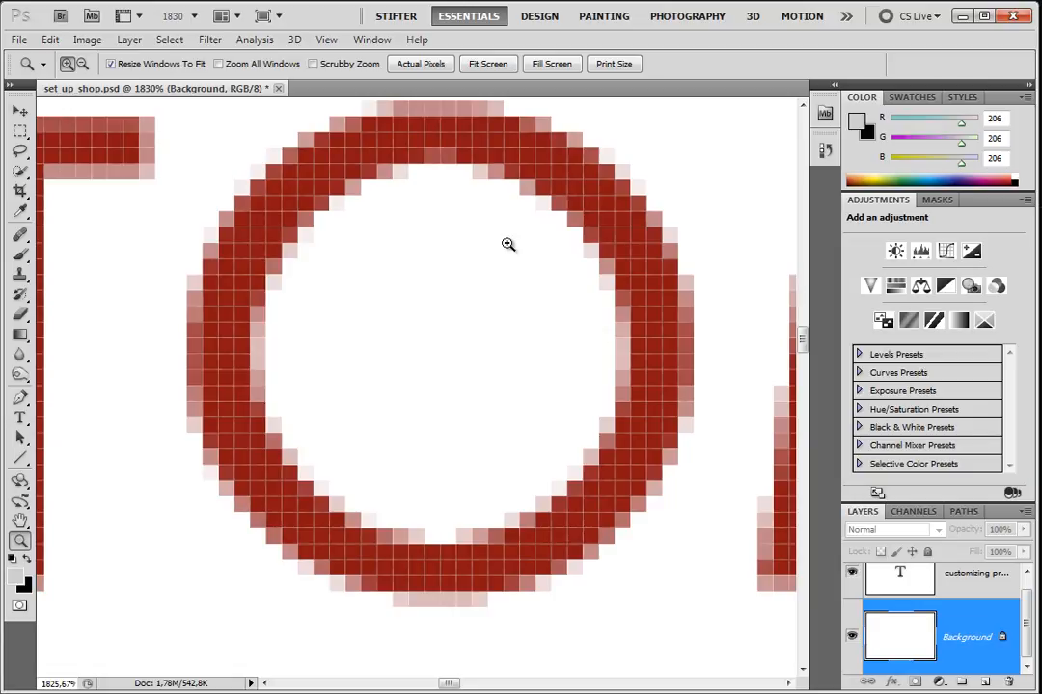
Step: Hide the Pixel Grid
left_click(330, 41)
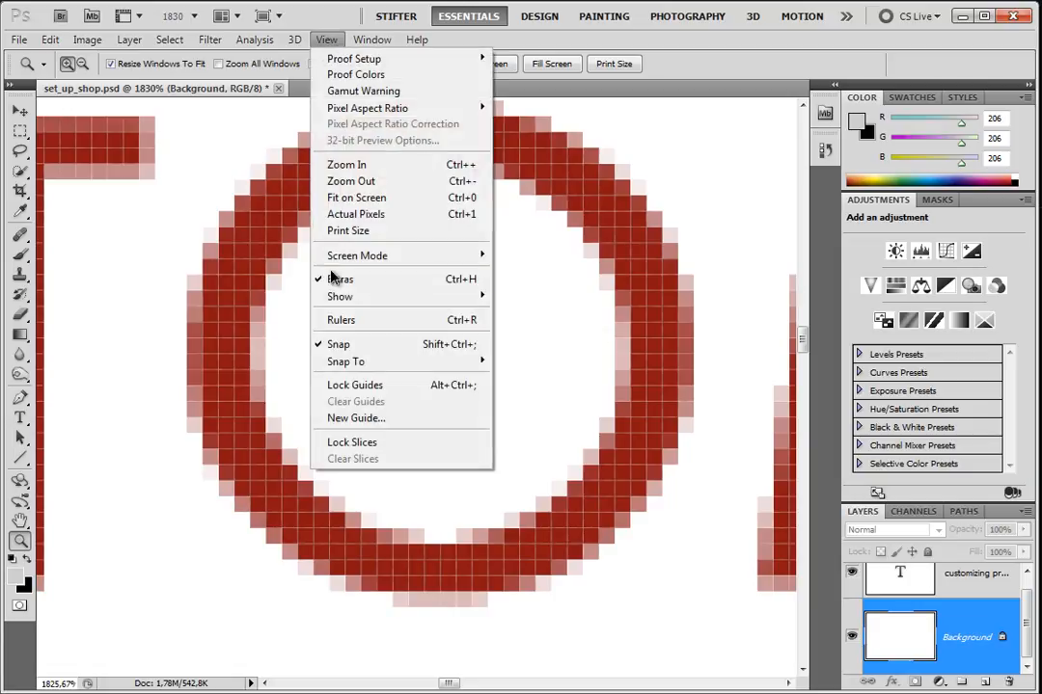
left_click(327, 39)
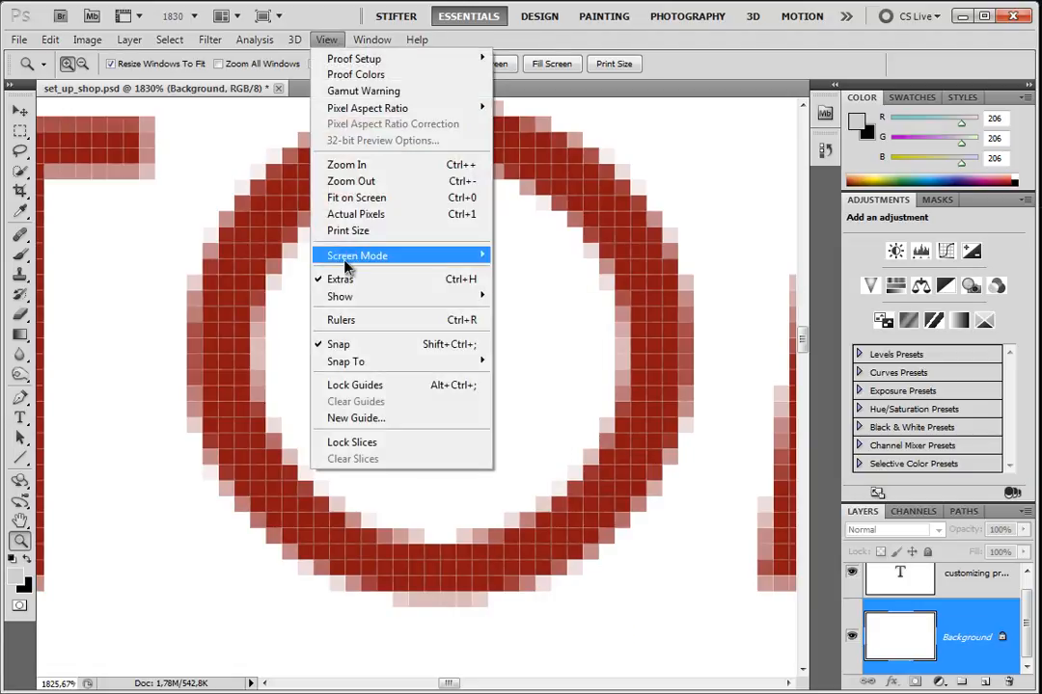
mouse_move(386, 297)
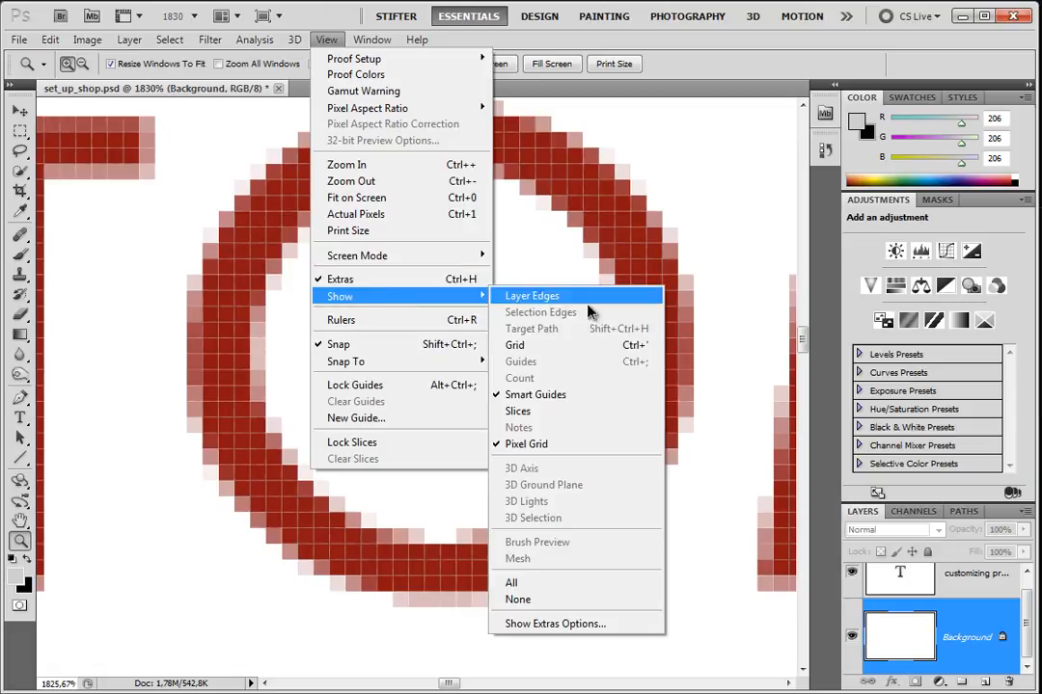
left_click(618, 447)
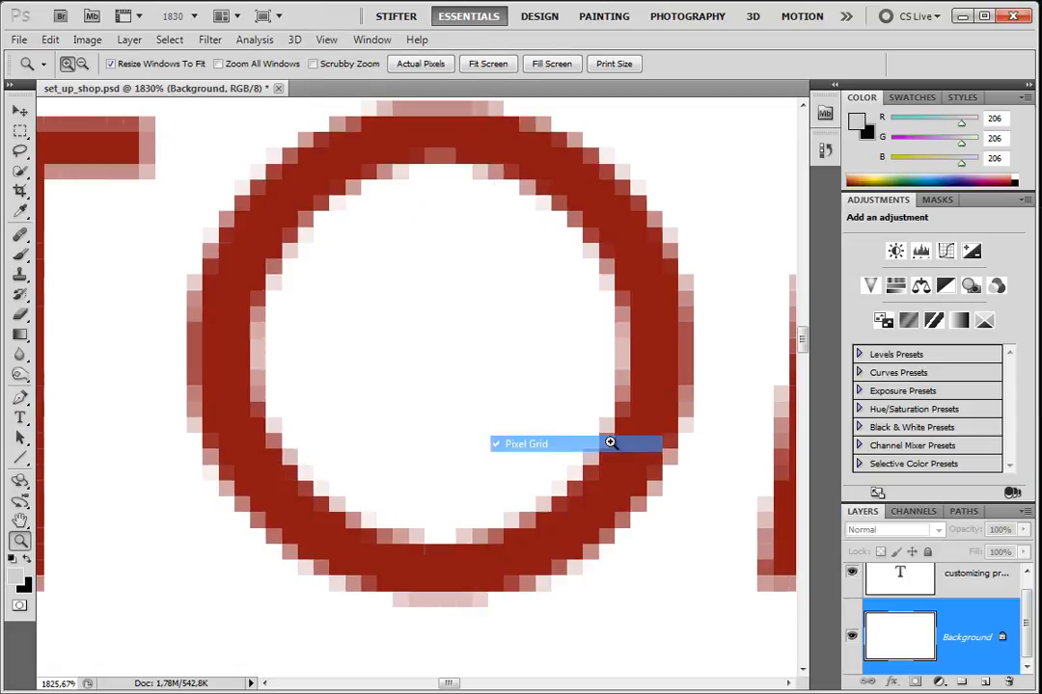
Step: Check the Smart Guides setting among the view's Show options, and switch to the Move tool
left_click(328, 44)
mouse_move(407, 297)
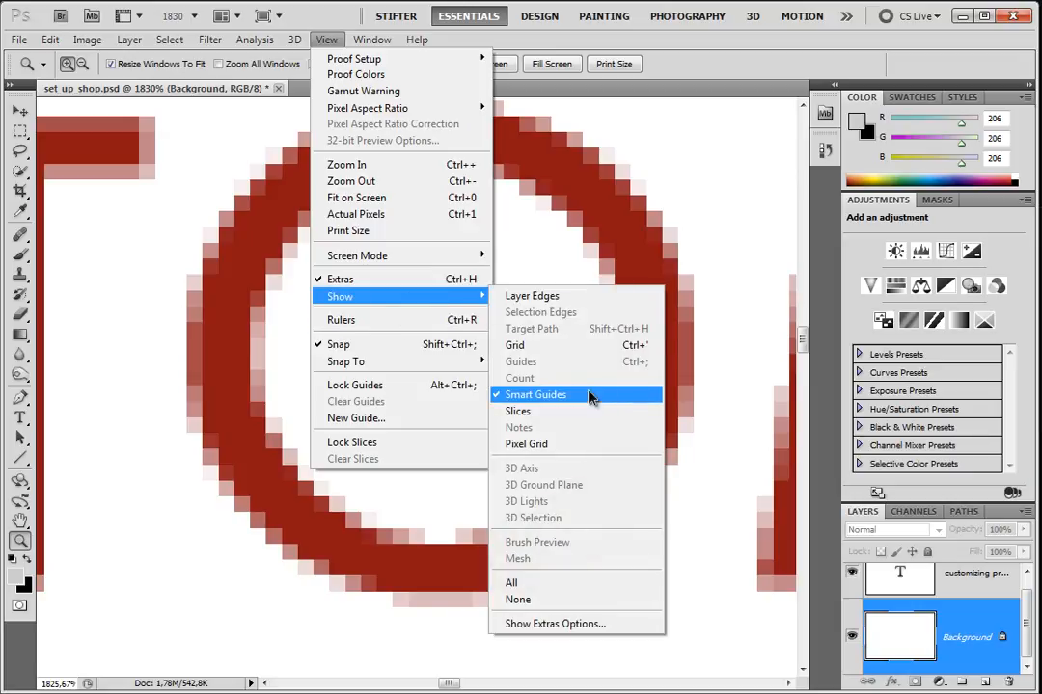
left_click(9, 113)
scroll(449, 295, "down", 6)
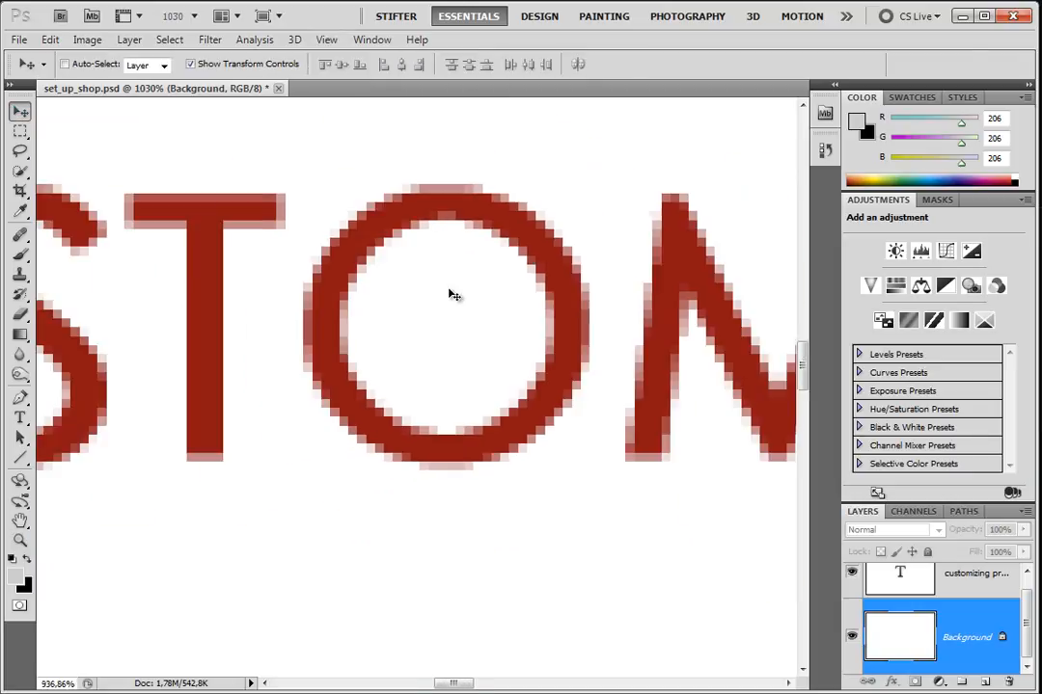
scroll(402, 419, "down", 2)
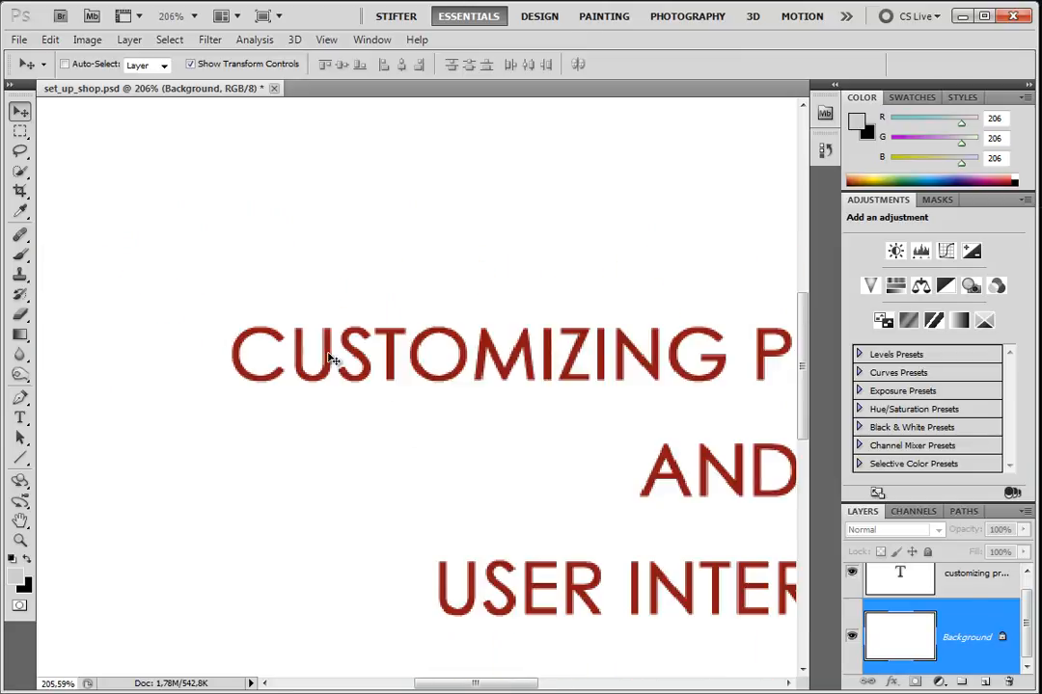
Step: Add a new layer and fill a rectangular selection below the word CUSTOMIZING with the gray foreground color, then deselect
left_click(21, 131)
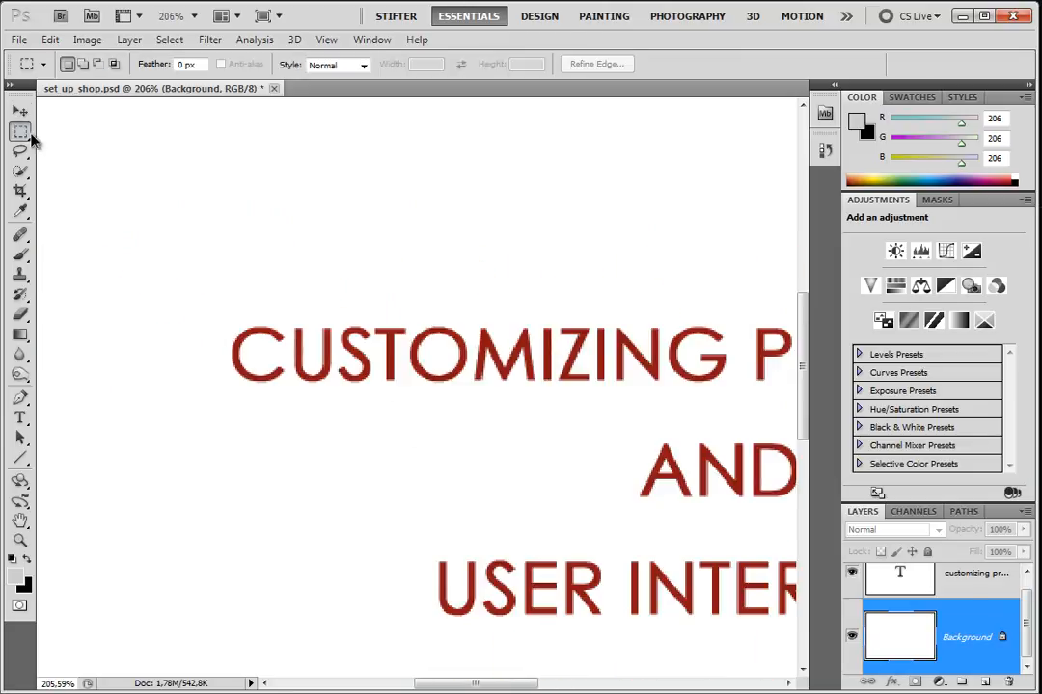
left_click(985, 682)
left_click_drag(348, 547, 351, 552)
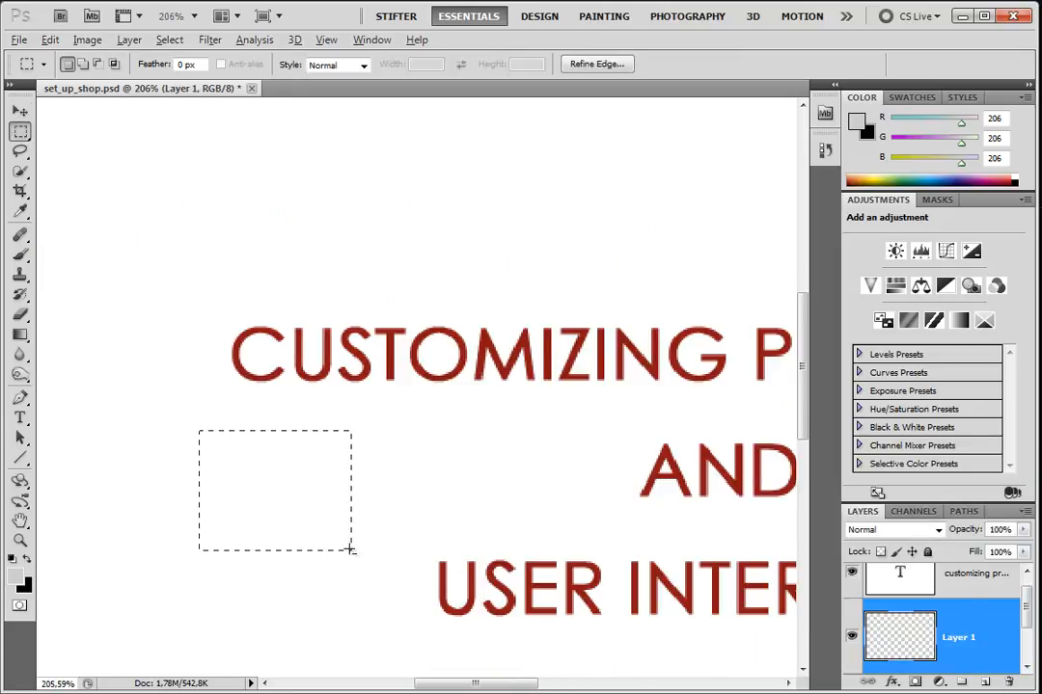
key("alt+BackSpace")
key("ctrl+d")
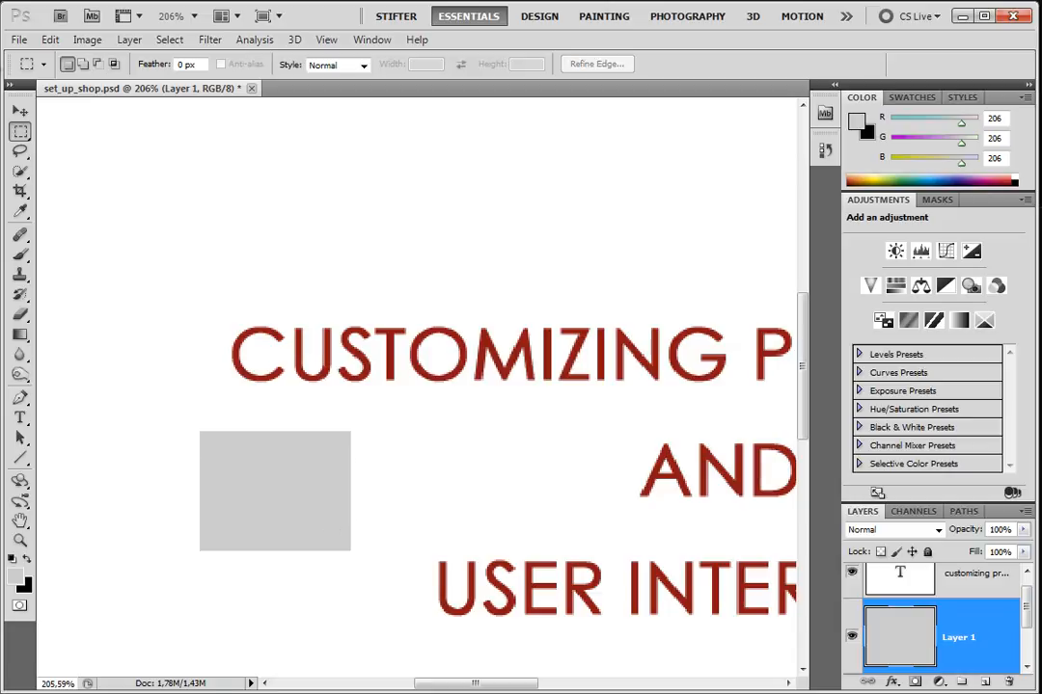
Step: Move the gray rectangle around the title with the Move tool to try its alignment, placing it below USER INTERFACE
left_click(20, 111)
scroll(448, 465, "down", 1)
left_click_drag(447, 464, 379, 365)
left_click_drag(233, 353, 460, 562)
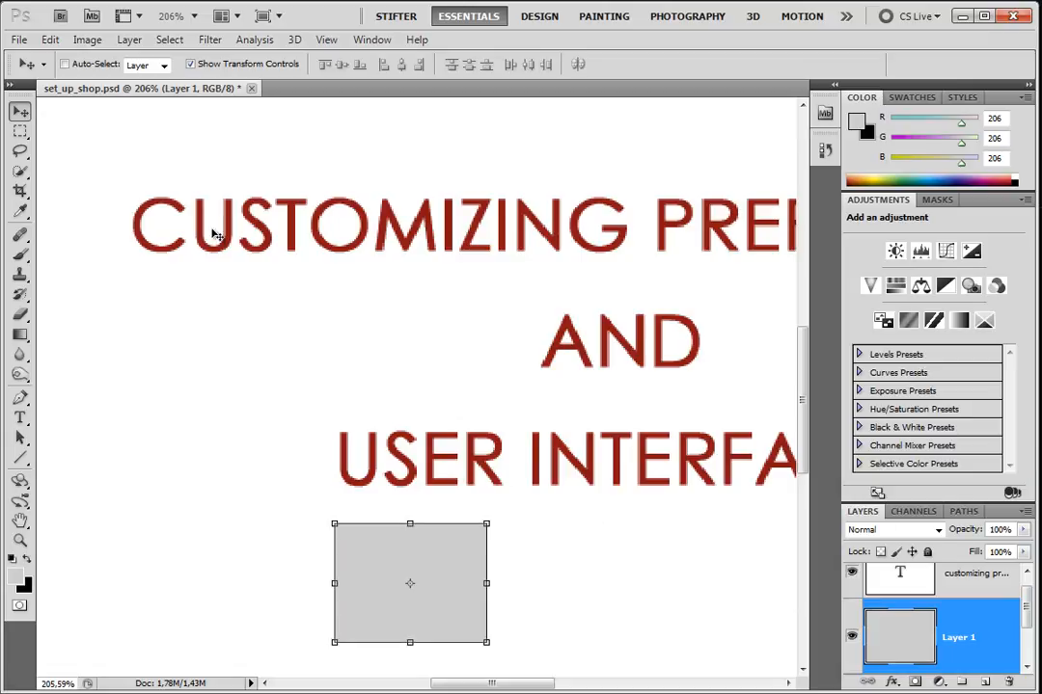
Step: Delete the gray rectangle's layer and set the deletion warning not to show again
left_click(1008, 683)
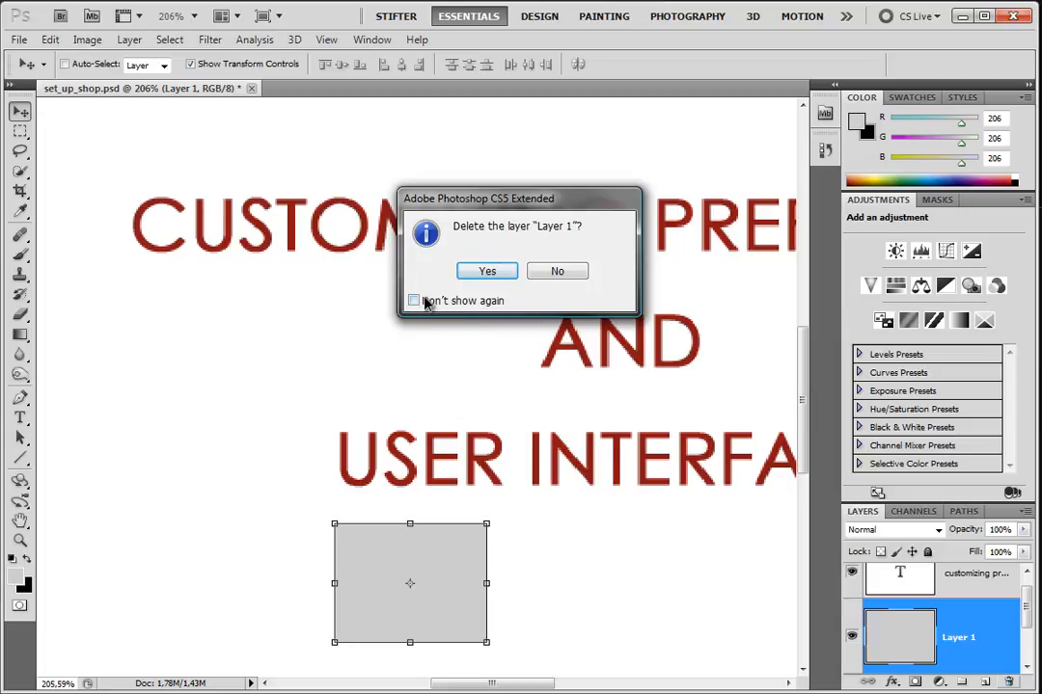
left_click_drag(495, 206, 447, 204)
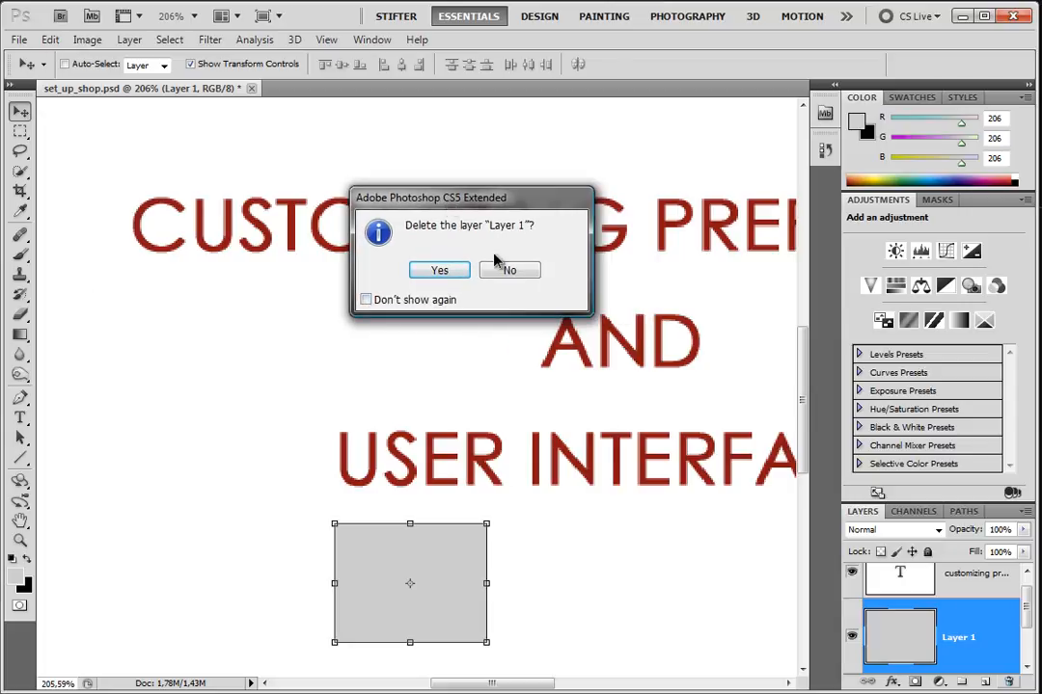
left_click(400, 300)
left_click(431, 271)
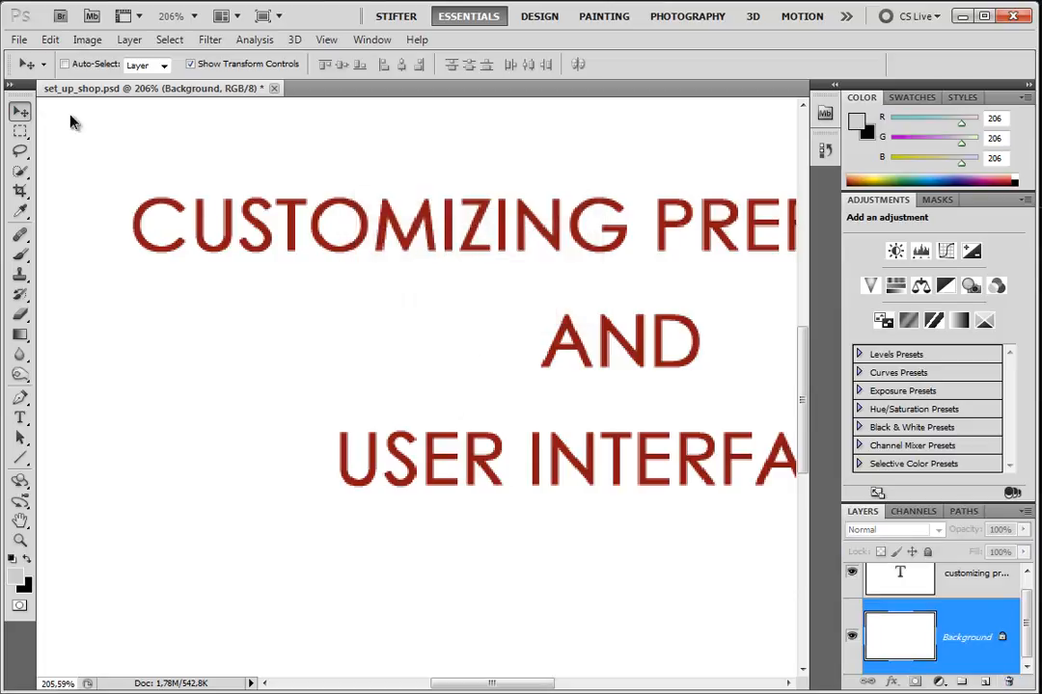
Step: With the Move tool active, examine the view's Snap setting and its Snap To targets
left_click(22, 131)
left_click(19, 112)
left_click(326, 40)
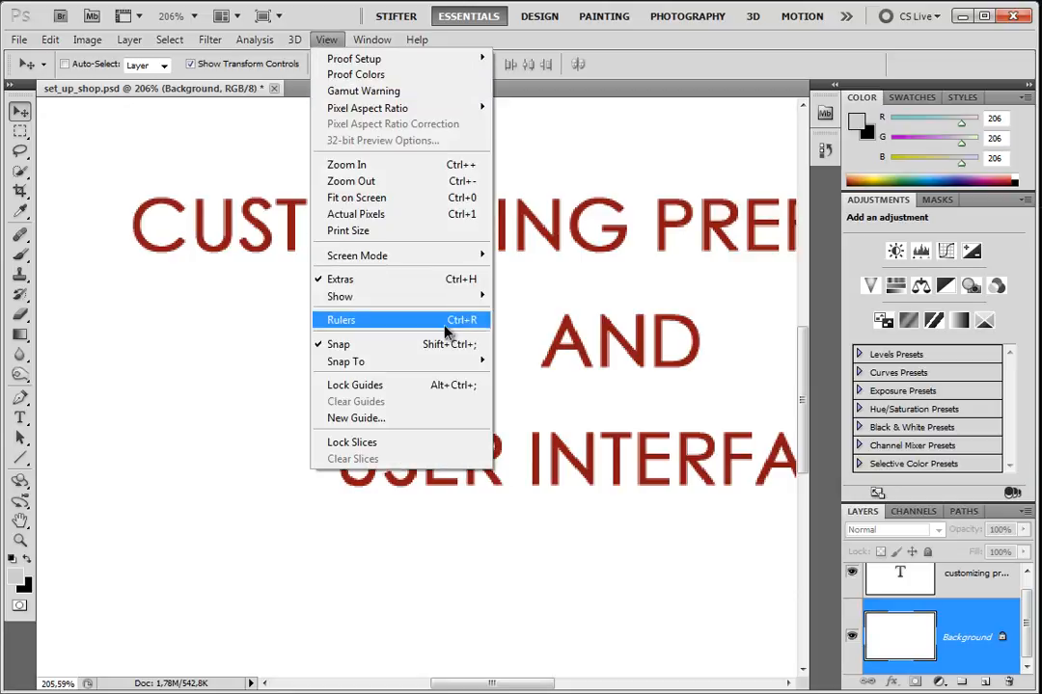
mouse_move(453, 362)
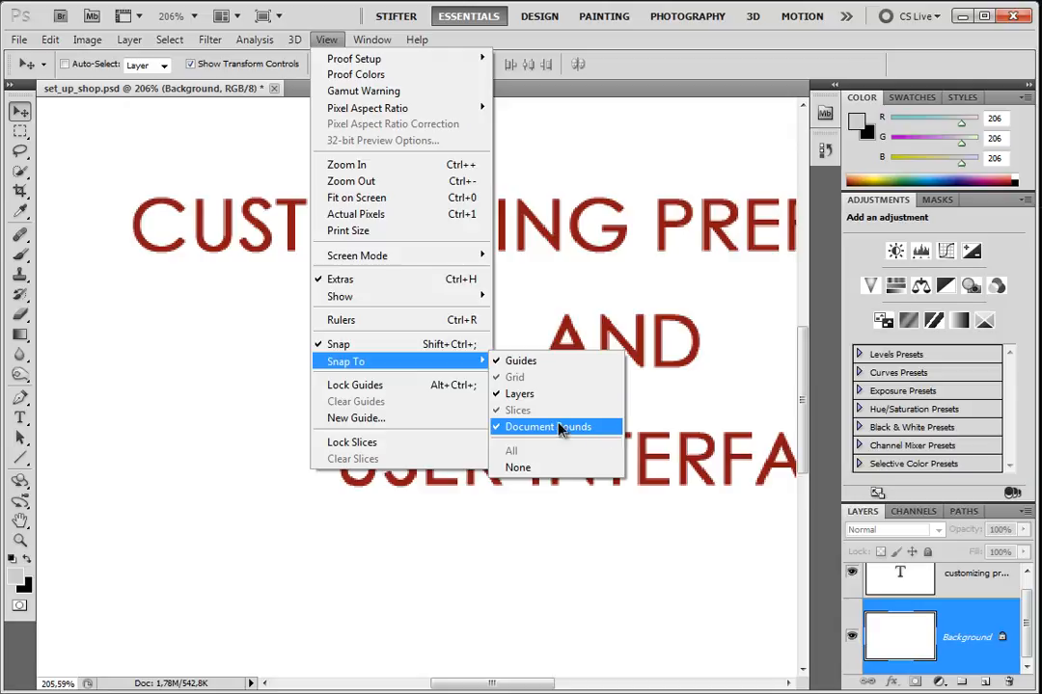
mouse_move(479, 299)
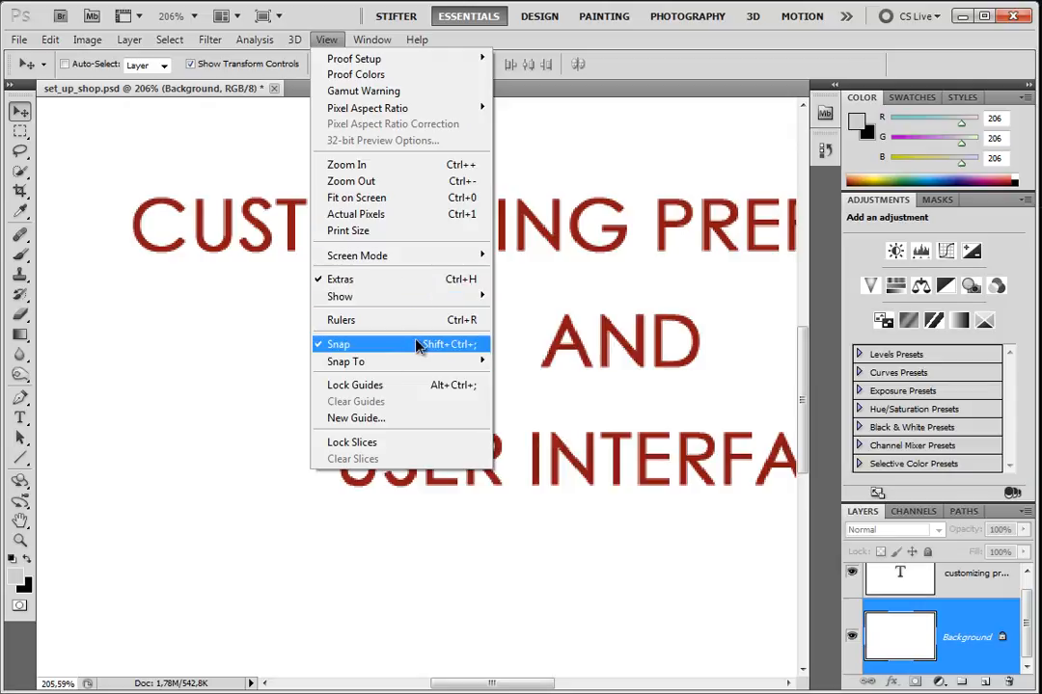
left_click(623, 72)
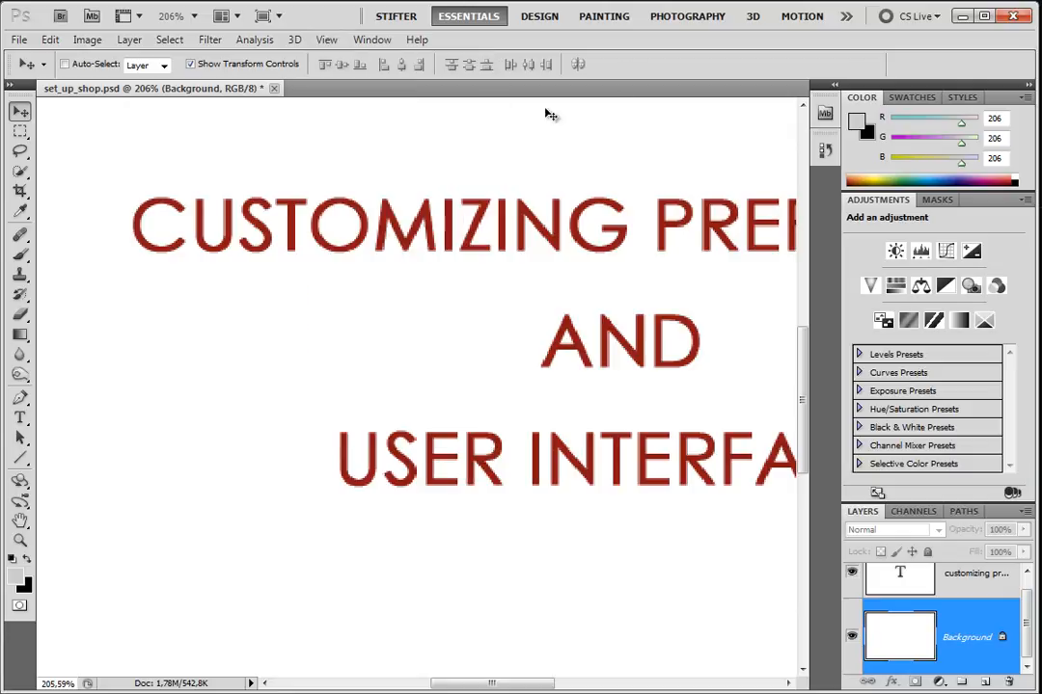
Step: Keep the Move tool active and reset the foreground and background colors to the default black and white
left_click(19, 131)
left_click(19, 111)
left_click(10, 558)
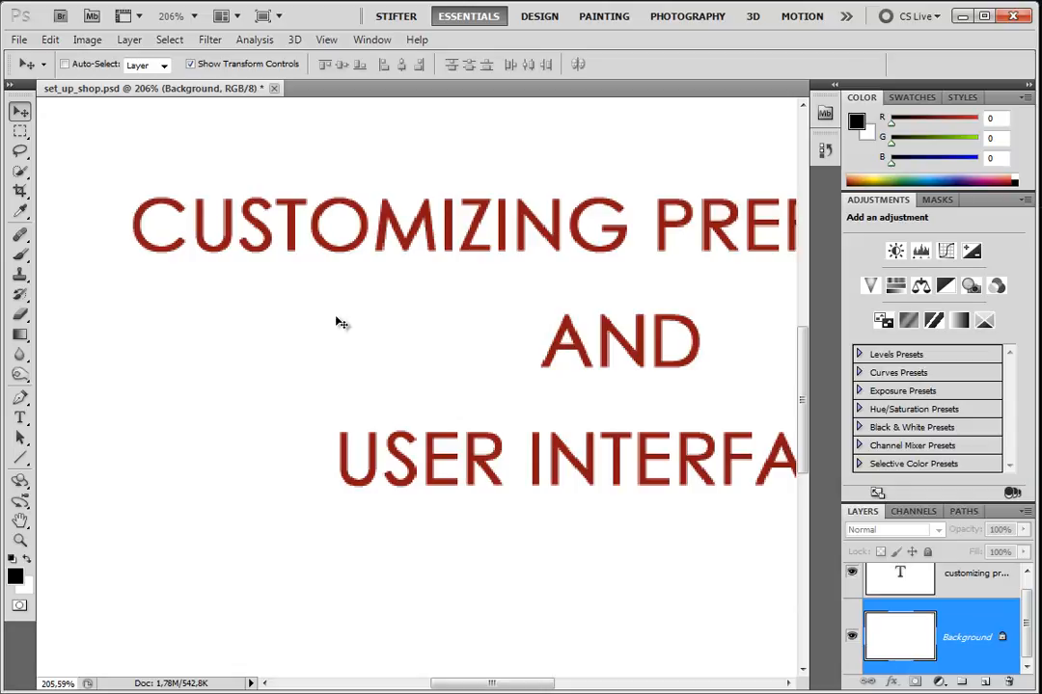
Step: View the complete title and preview the Mini Bridge panel from the collapsed panel column, then collapse it again
left_click_drag(674, 279, 537, 294)
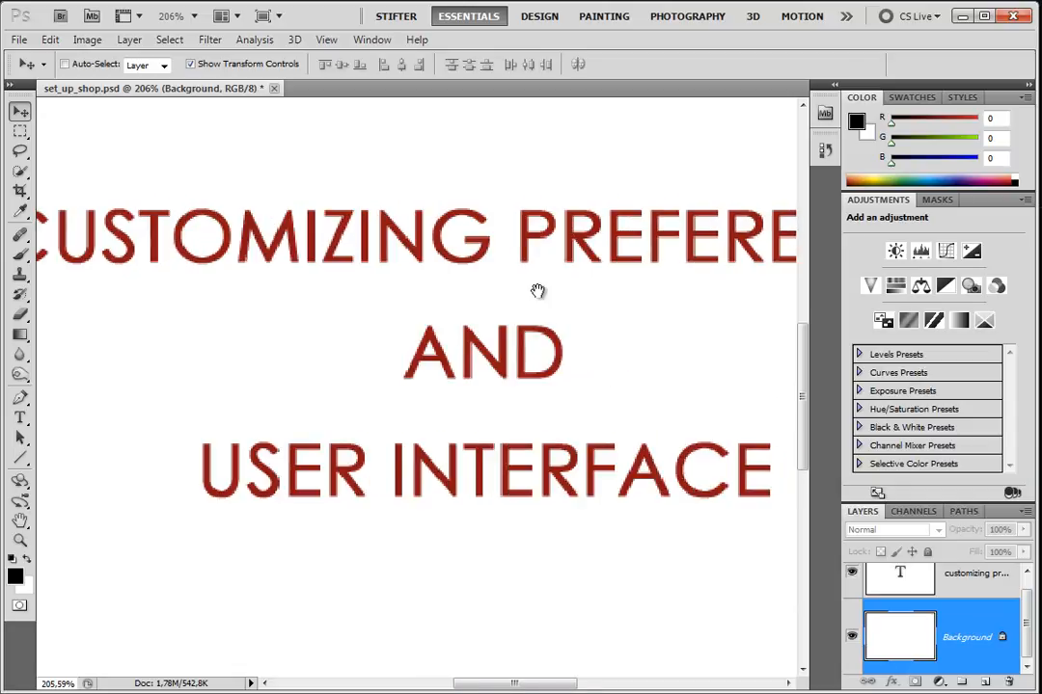
scroll(412, 225, "down", 3)
scroll(253, 222, "down", 2)
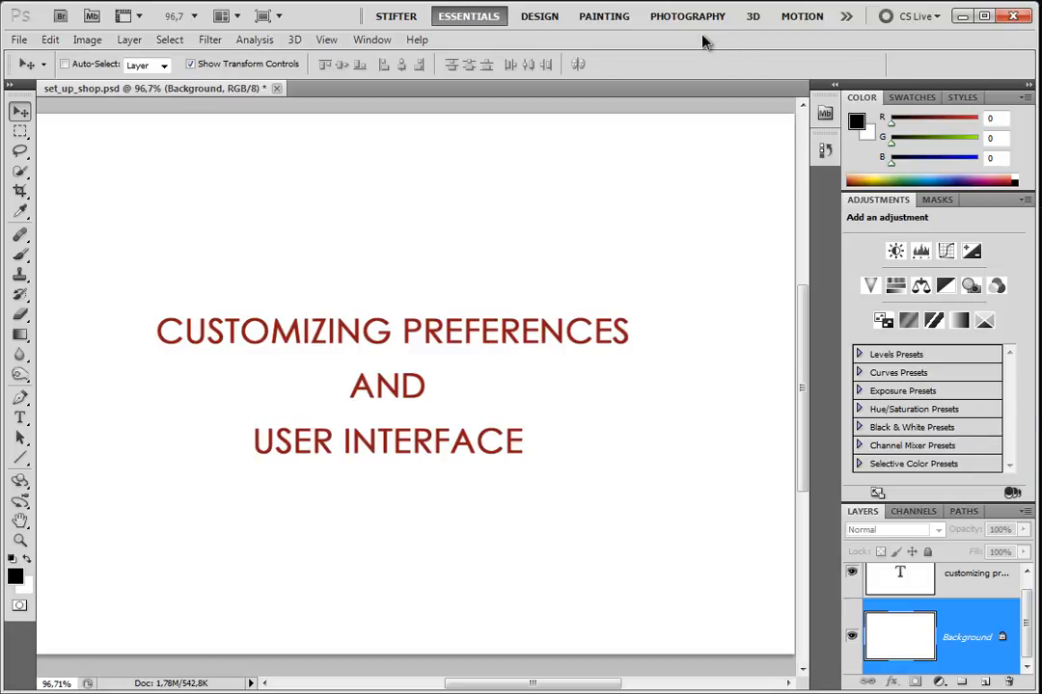
left_click(824, 142)
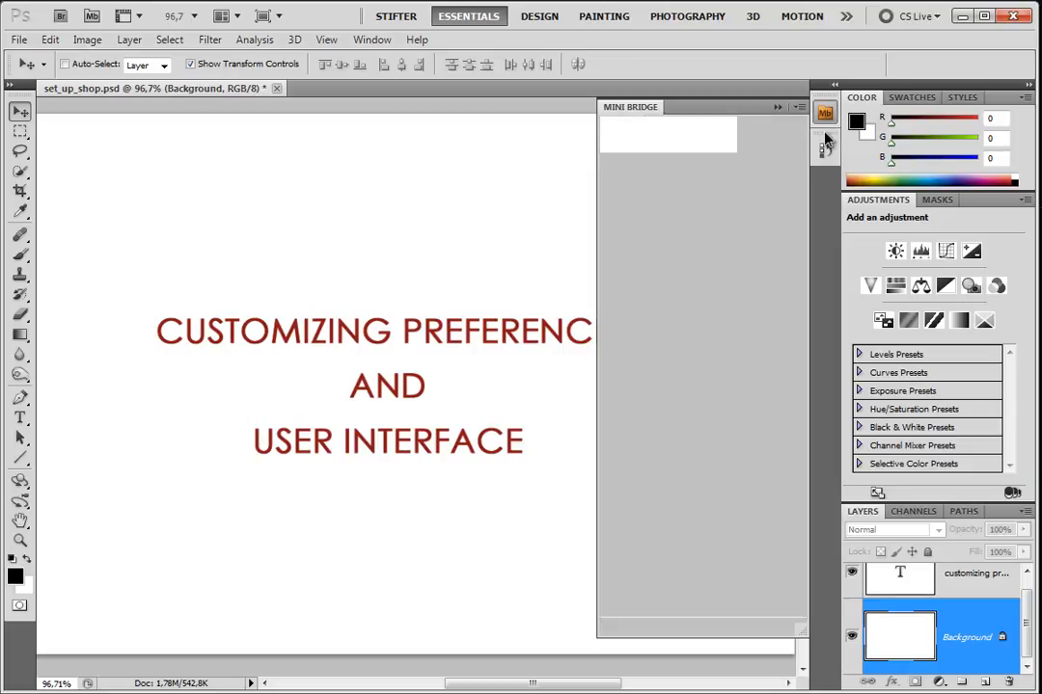
left_click(824, 135)
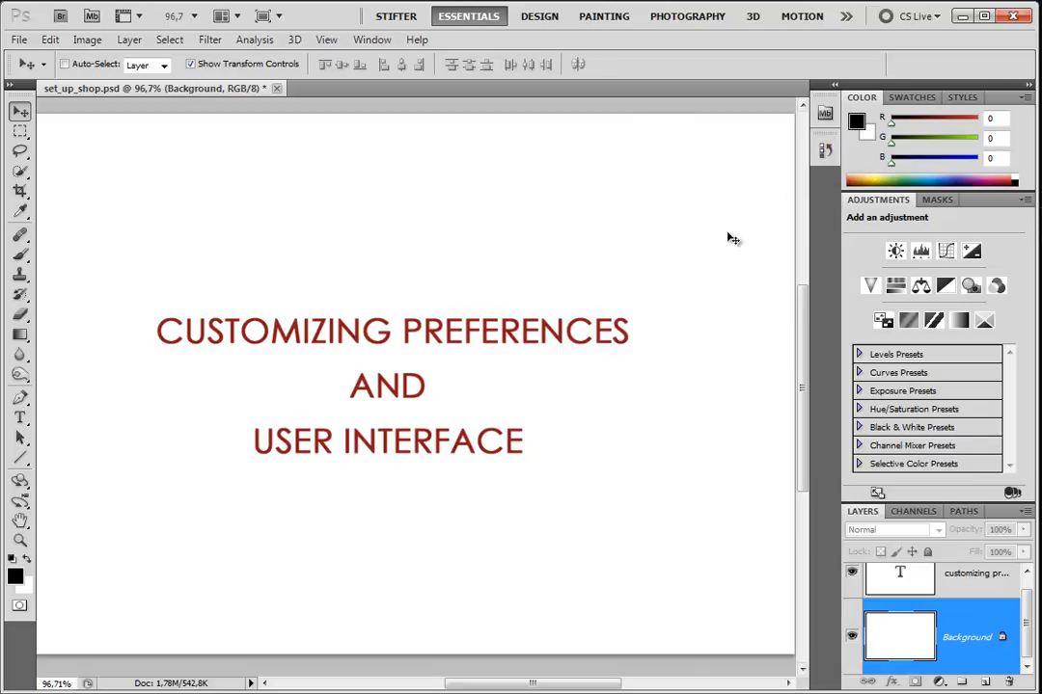
Step: Expand the History panel, make it taller and wider so its states are easier to read, then collapse it
left_click(823, 154)
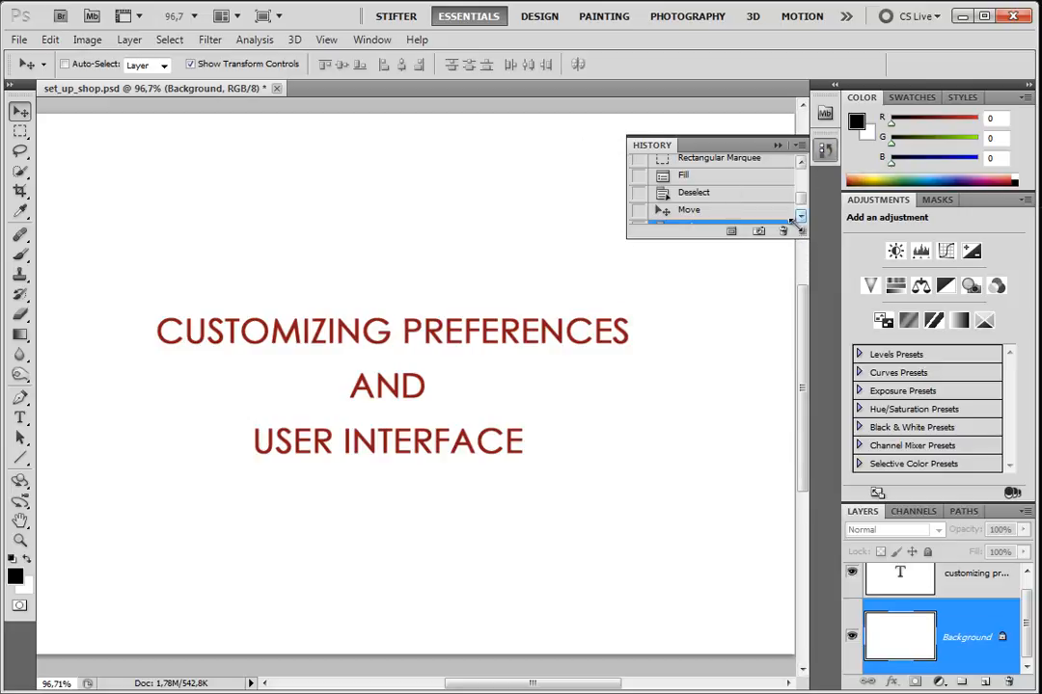
left_click_drag(793, 234, 792, 464)
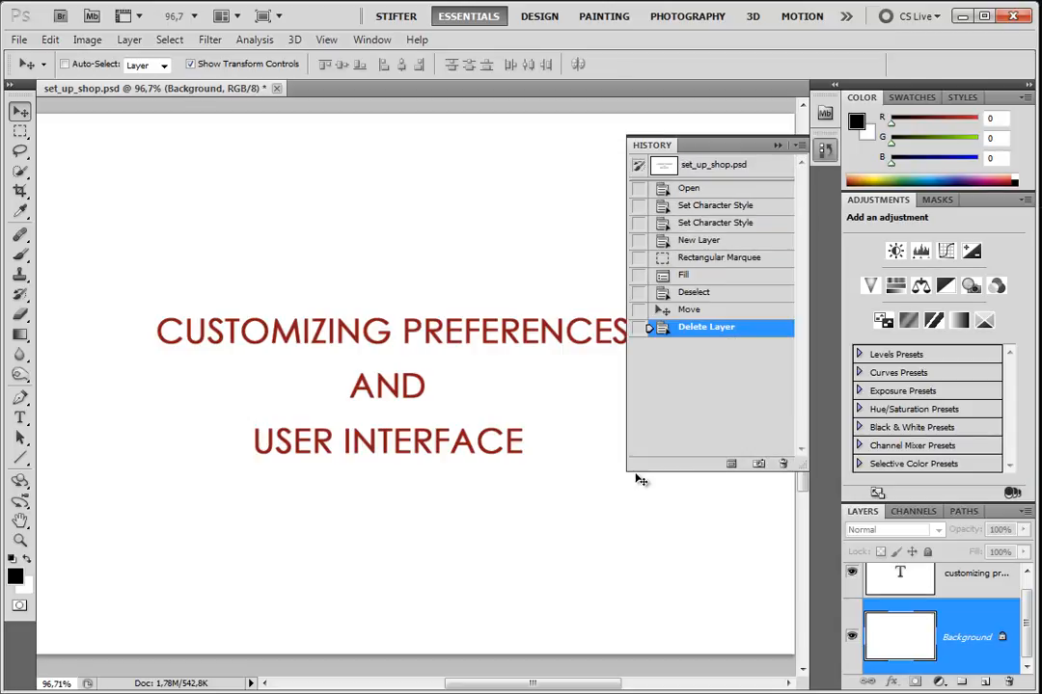
left_click_drag(627, 466, 487, 526)
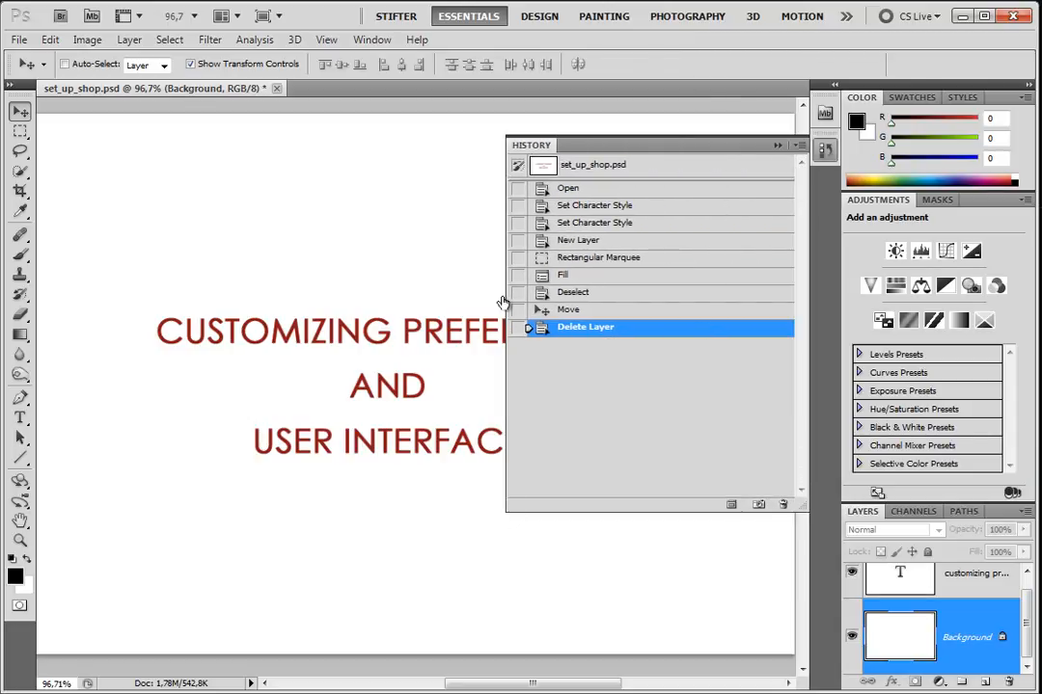
left_click(824, 153)
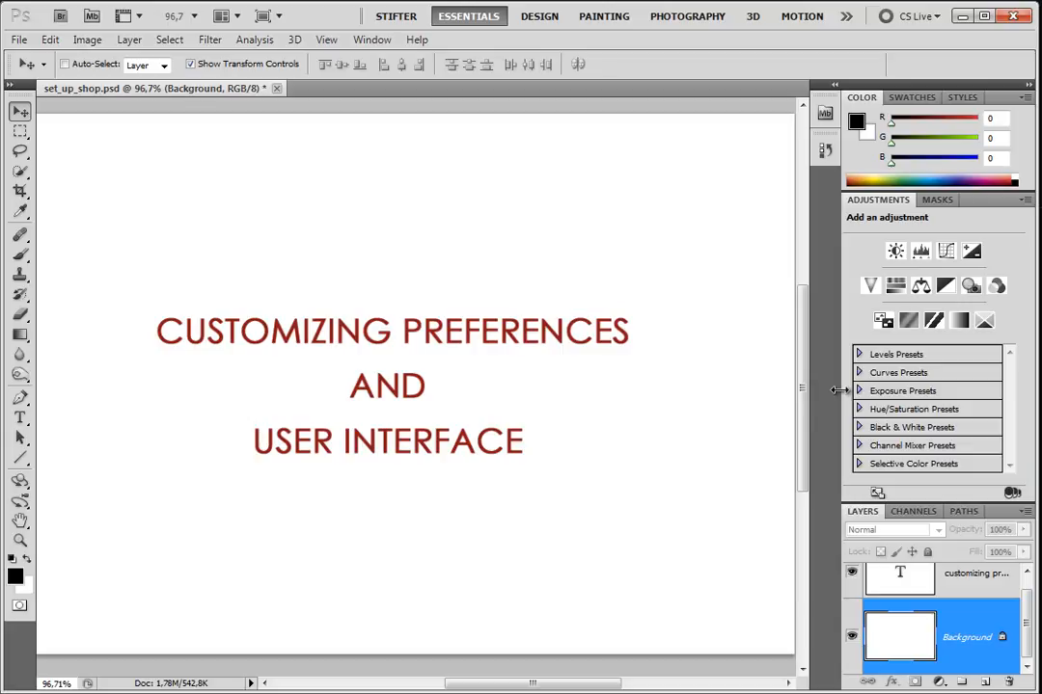
Step: Widen the main panel column and try the Adjustments panel in expanded view before returning it to standard view
left_click_drag(839, 389, 739, 389)
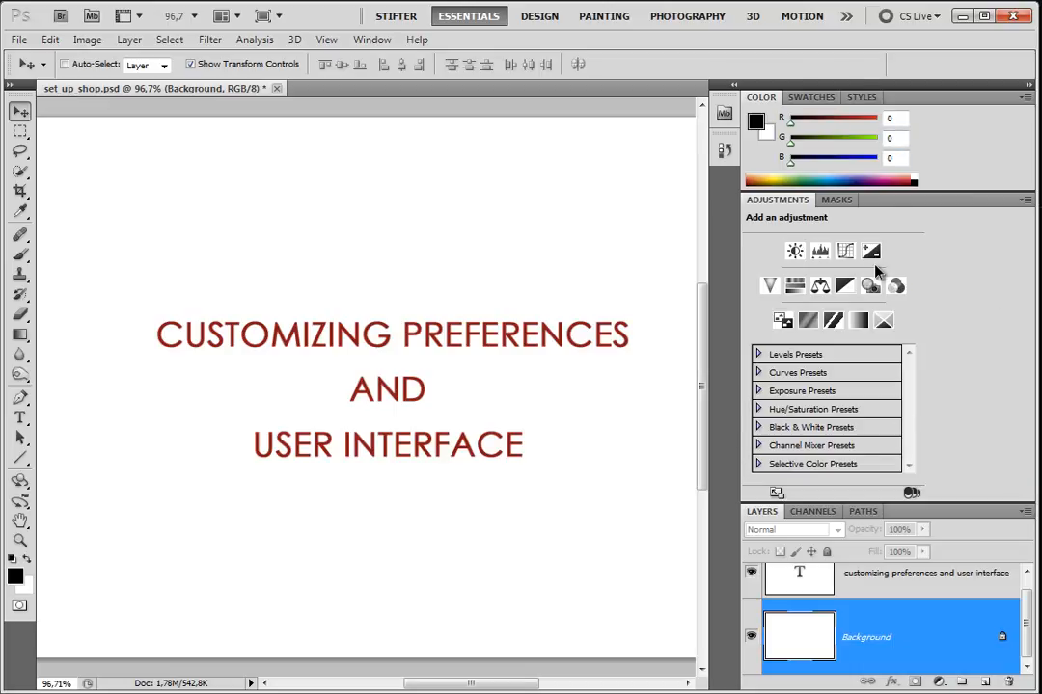
left_click(776, 494)
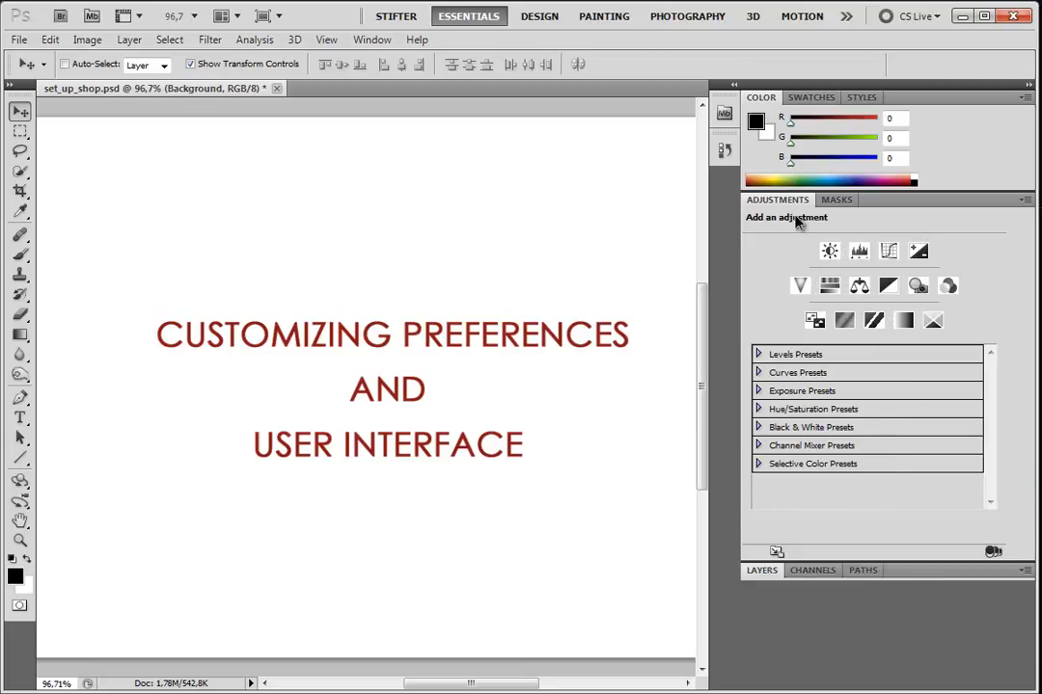
left_click(778, 552)
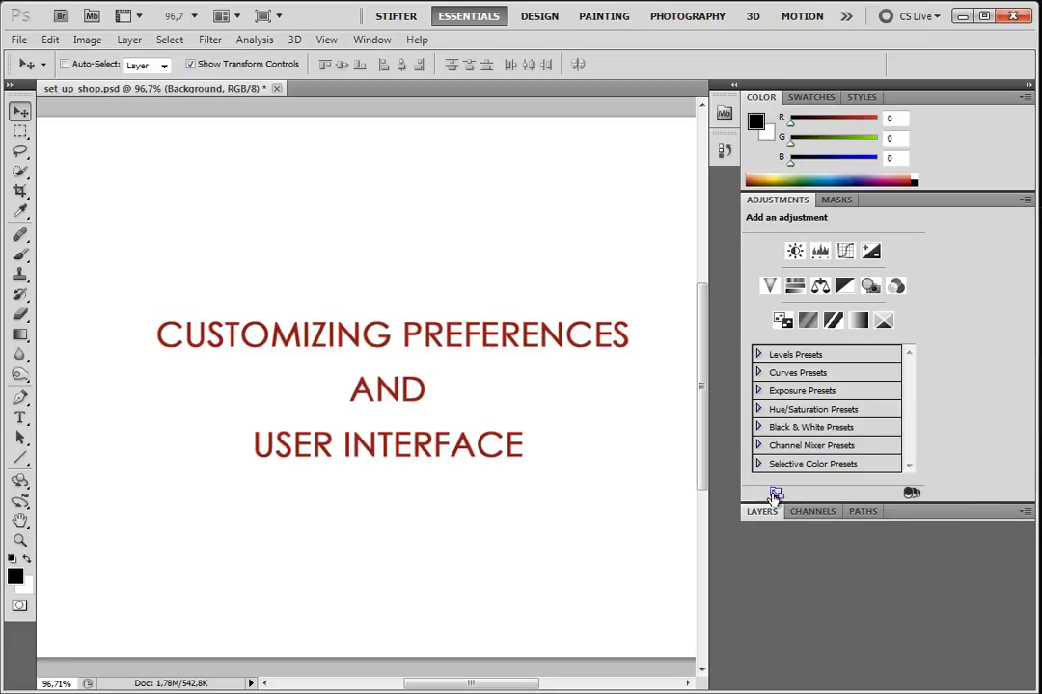
Step: Add a Curves adjustment layer, enlarge its controls with the Adjustments panel's expanded view, and show the Layers panel
left_click(849, 251)
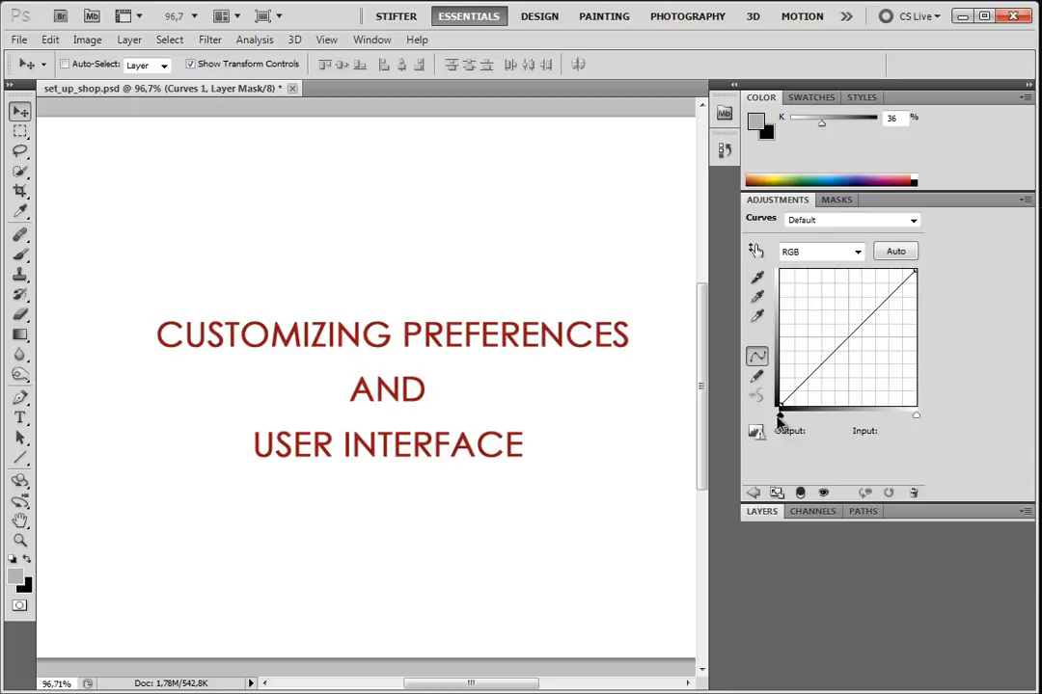
left_click(777, 494)
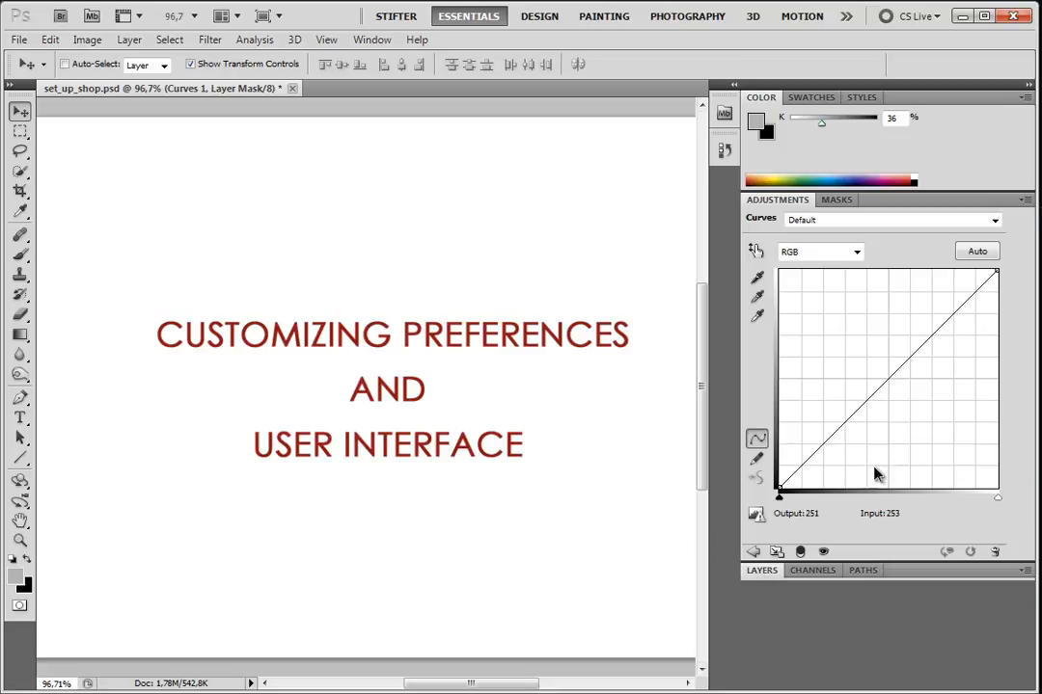
left_click(761, 570)
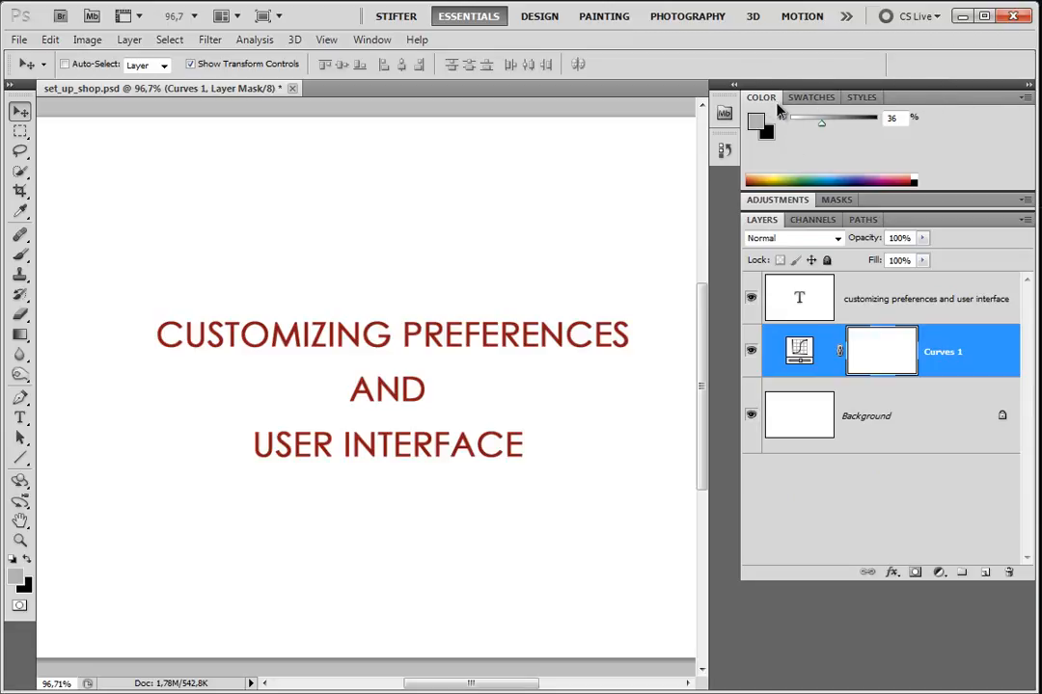
Step: Move the Color, Swatches and Styles panels into the collapsed icon column as one group, then expand the Adjustments panel
left_click_drag(767, 104, 725, 188)
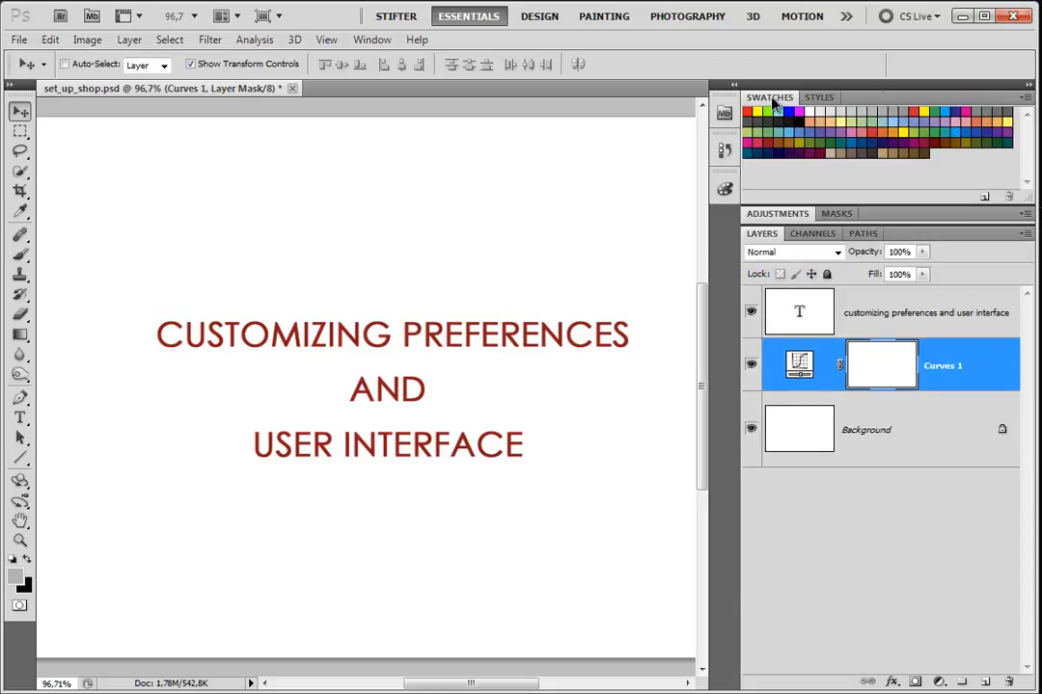
mouse_move(772, 104)
left_mouse_down()
mouse_move(725, 145)
mouse_move(728, 212)
mouse_move(724, 187)
left_mouse_up()
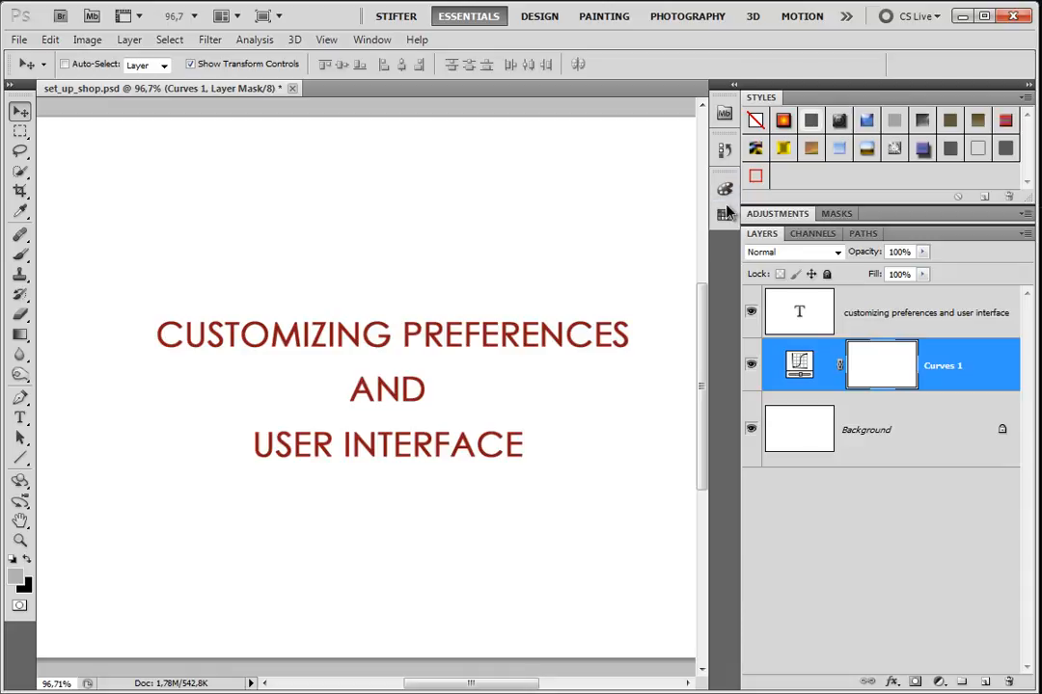
left_click_drag(762, 97, 725, 220)
left_click(786, 99)
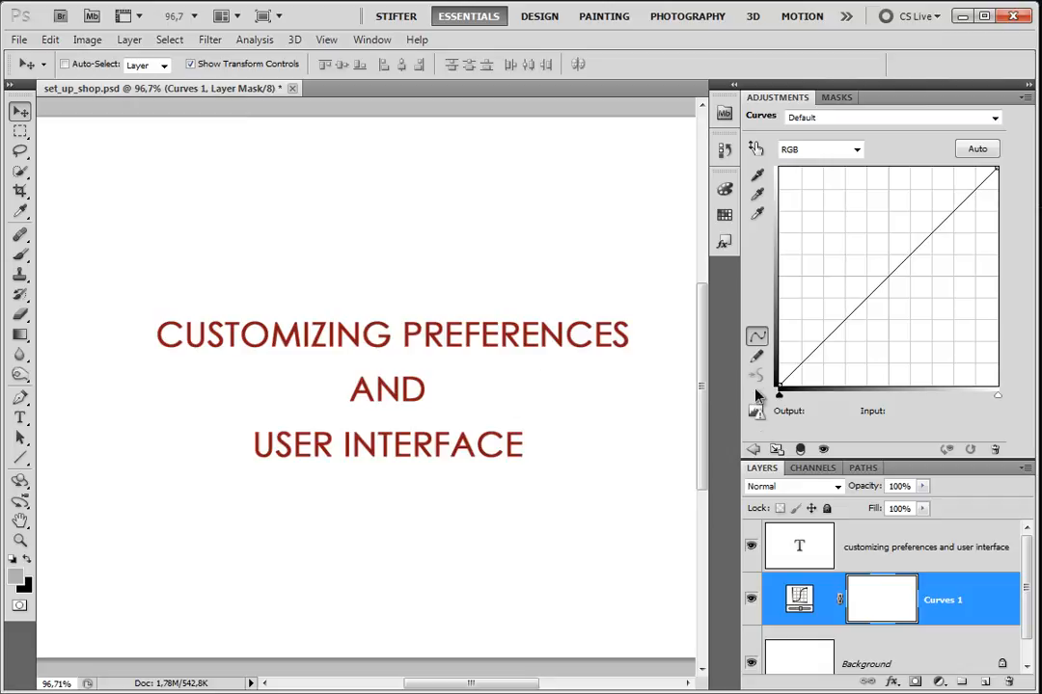
Step: Return to the list of adjustments and delete the whole Curves 1 layer, keeping its mask from being deleted separately
left_click(753, 449)
left_click(1009, 682)
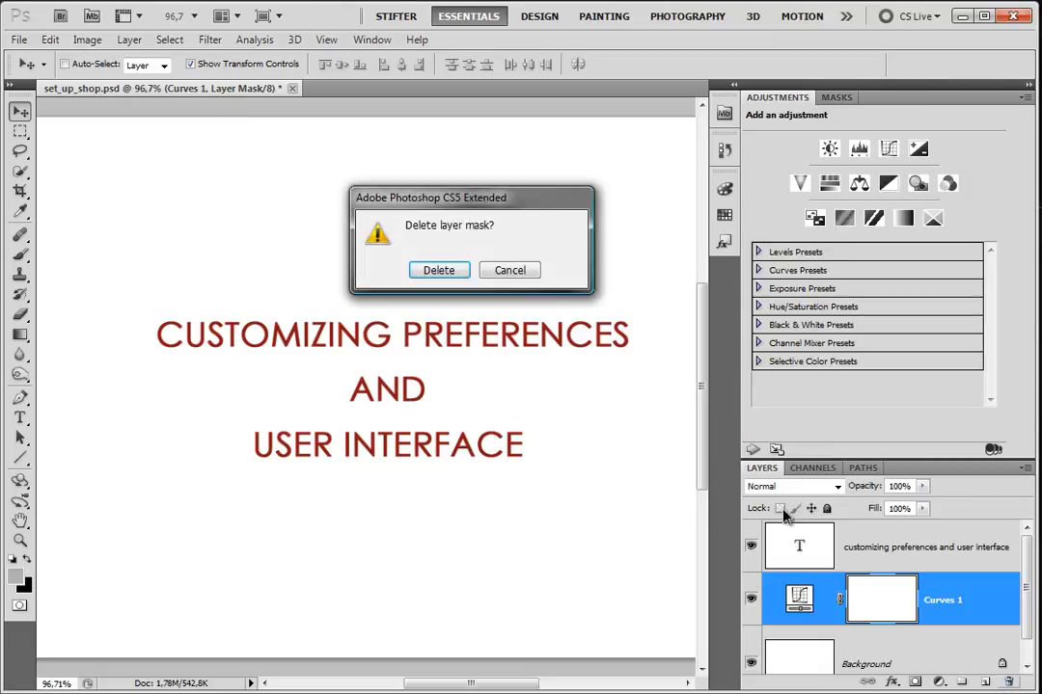
left_click(509, 271)
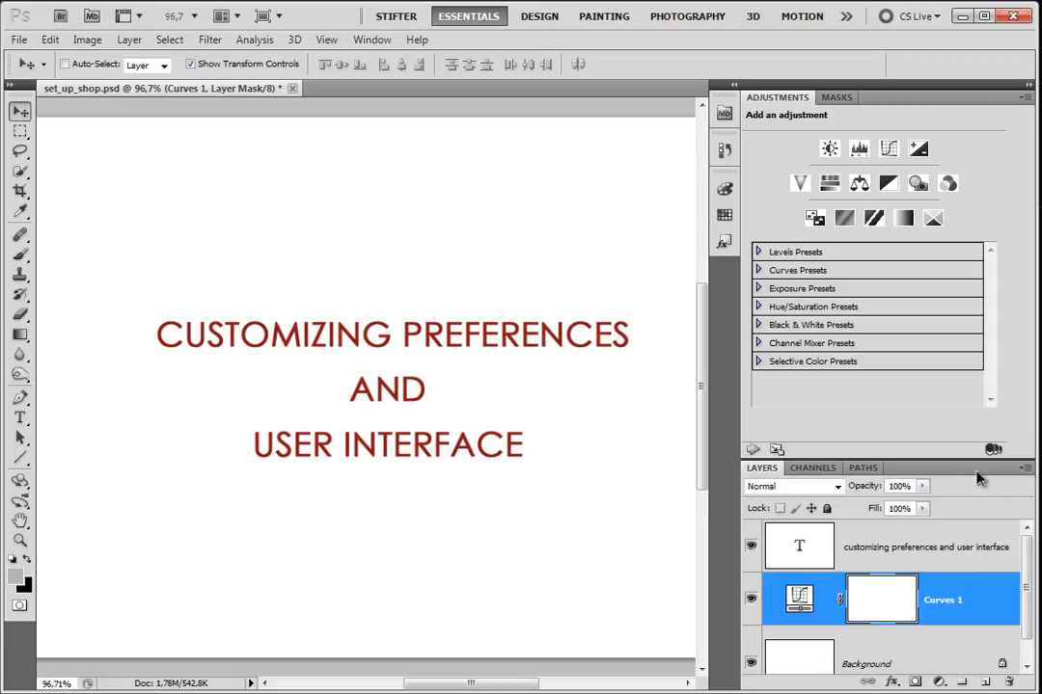
left_click_drag(985, 609, 1008, 682)
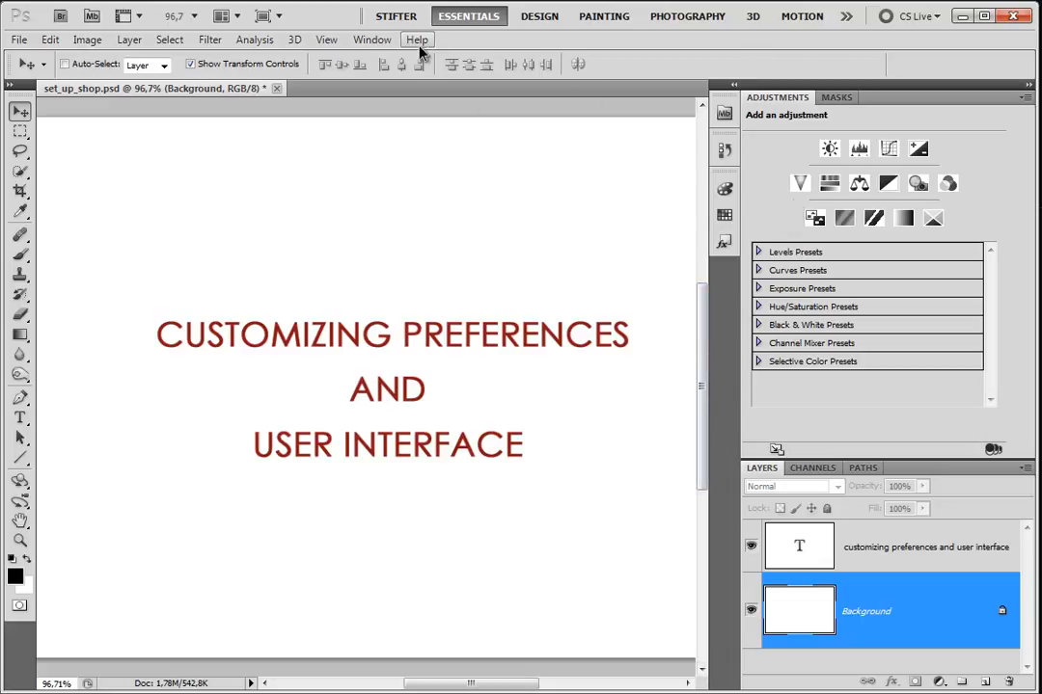
Step: Show the Actions panel alongside History and lengthen the panel group until all the action buttons fit
left_click(386, 41)
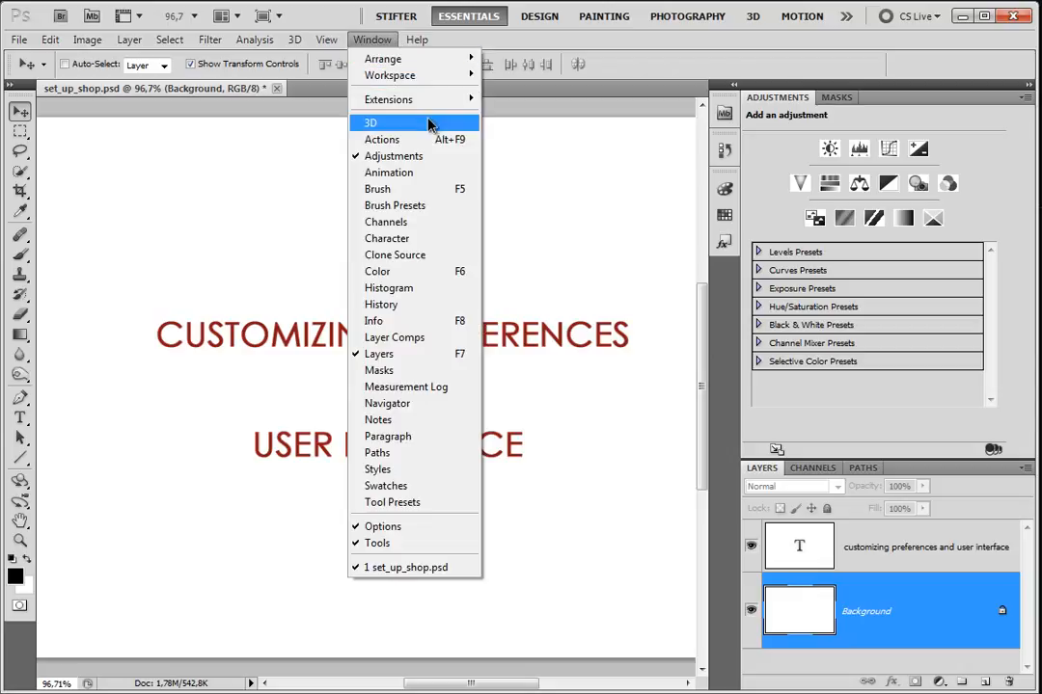
left_click(454, 141)
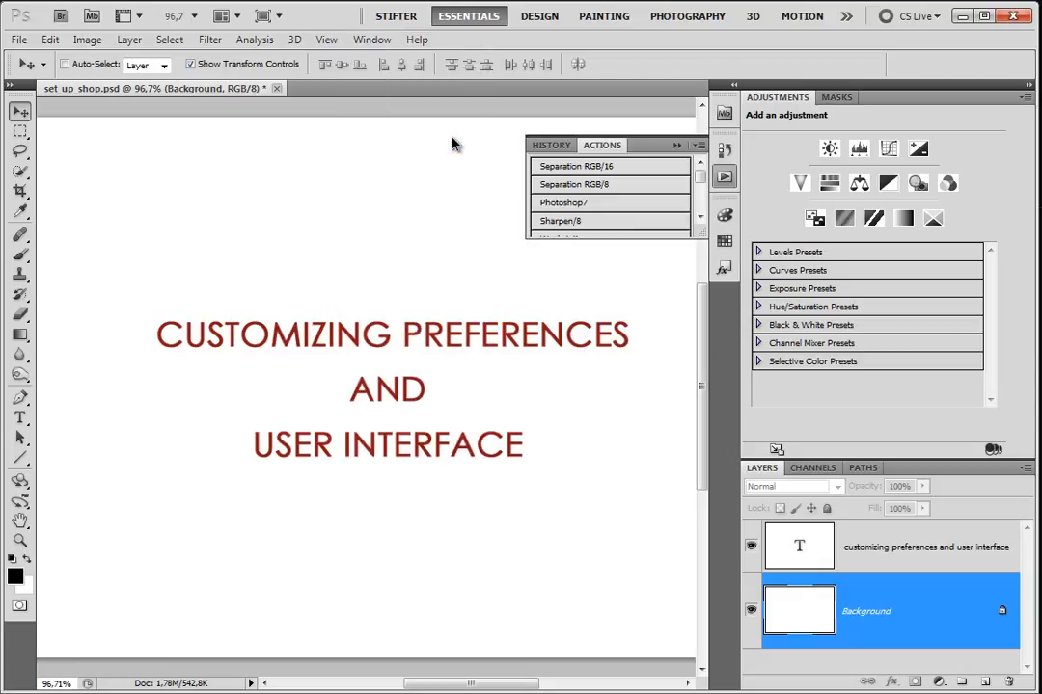
left_click_drag(696, 232, 701, 603)
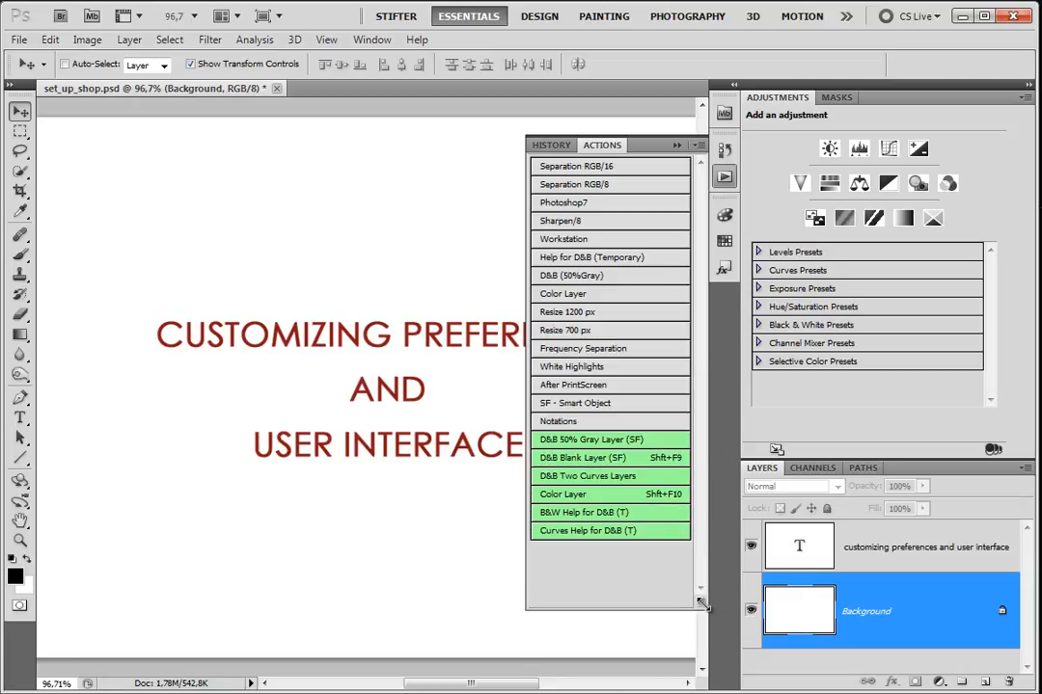
Step: Compare the History and Actions panels, switching Actions out of Button Mode and back into it before collapsing the group
left_click(555, 148)
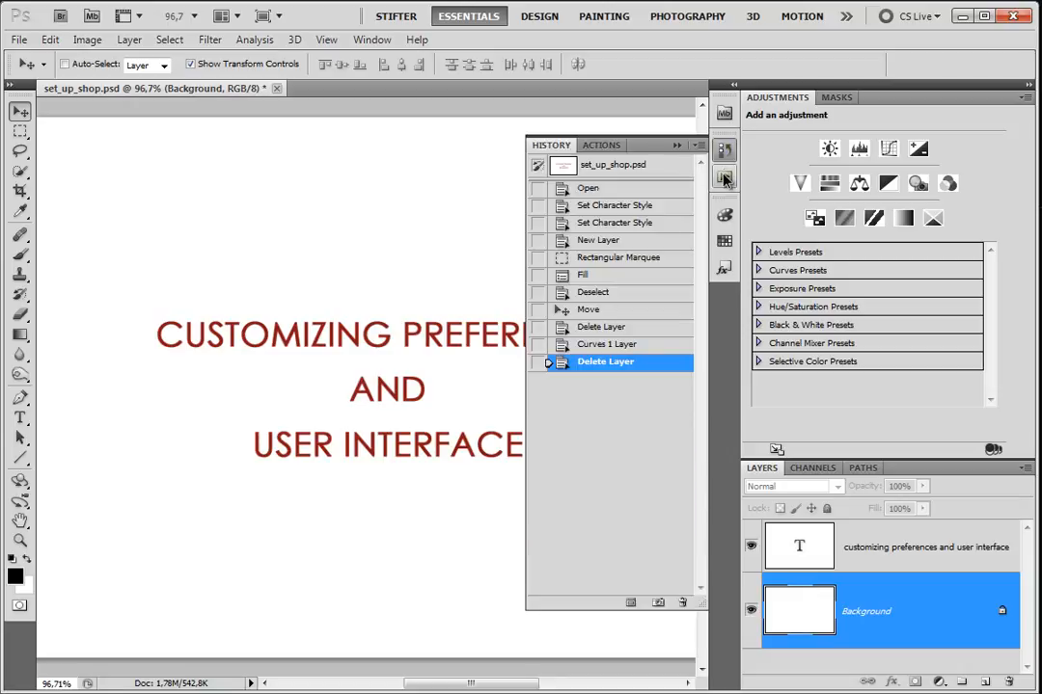
left_click(724, 178)
left_click(699, 145)
left_click(725, 152)
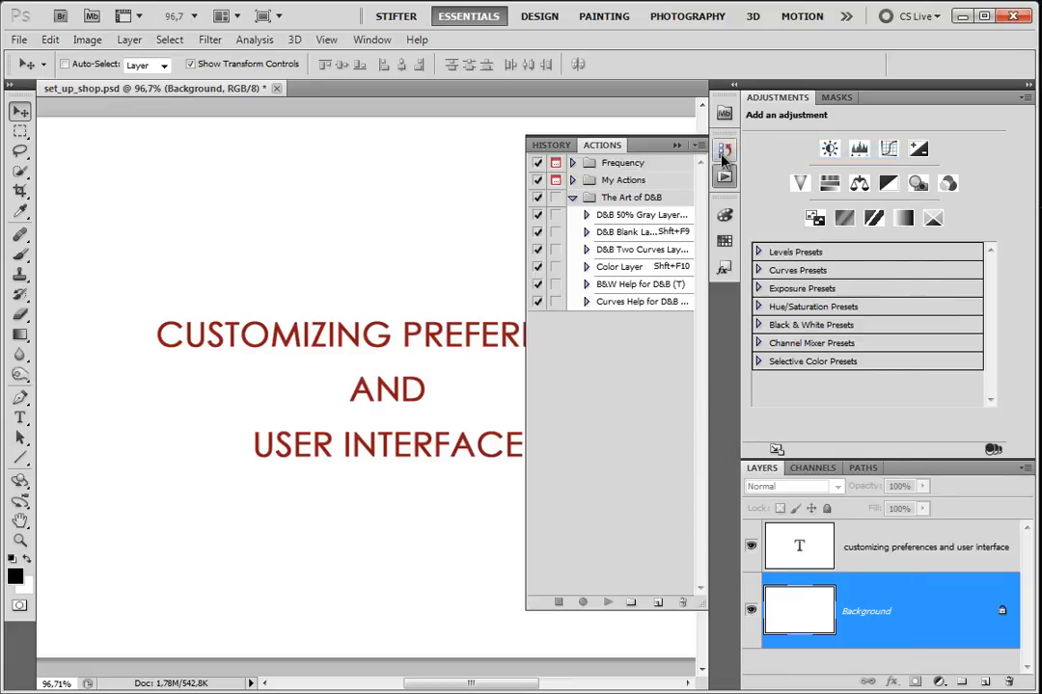
left_click(697, 147)
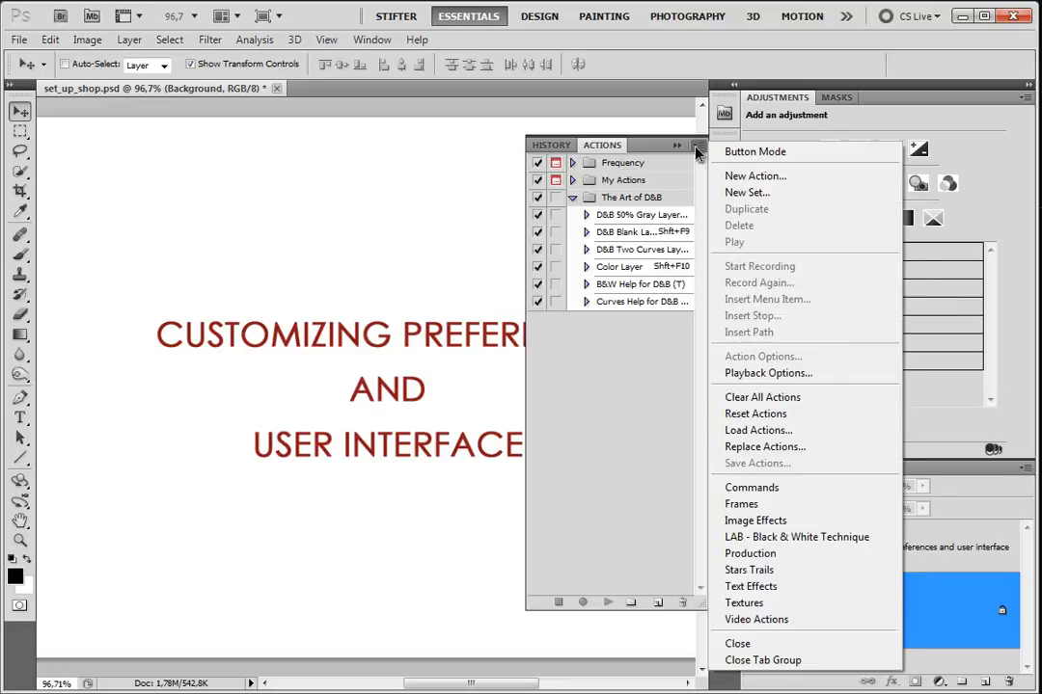
left_click(772, 153)
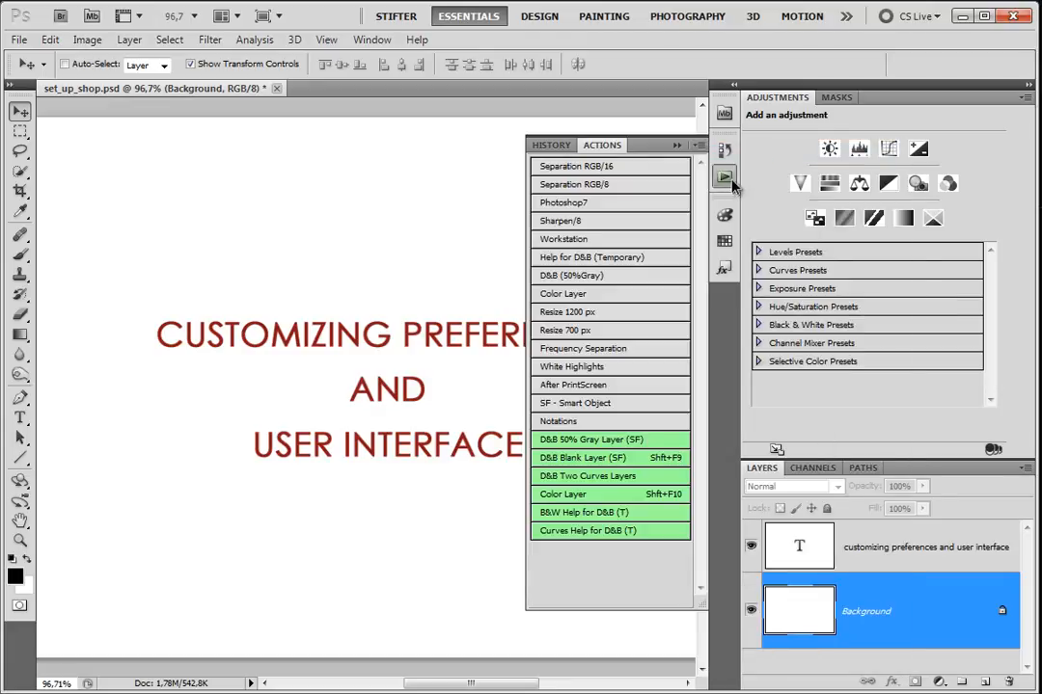
left_click(725, 180)
Step: Widen the expanded History and Actions panel group, then try collapsing and reopening it from the icon column
left_click(724, 149)
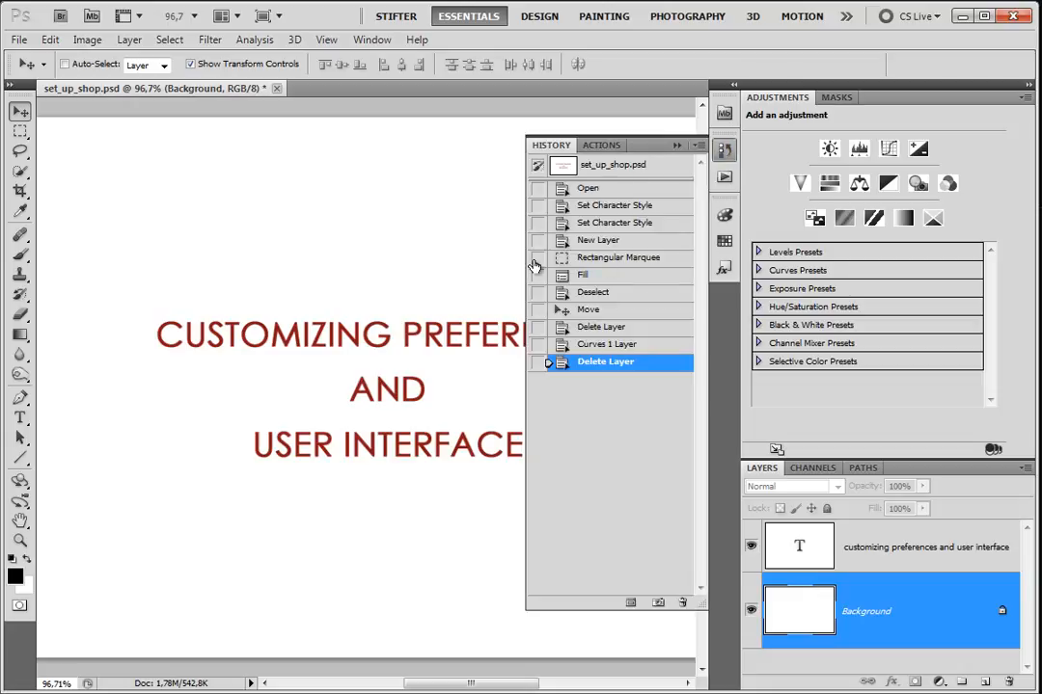
left_click_drag(526, 264, 462, 263)
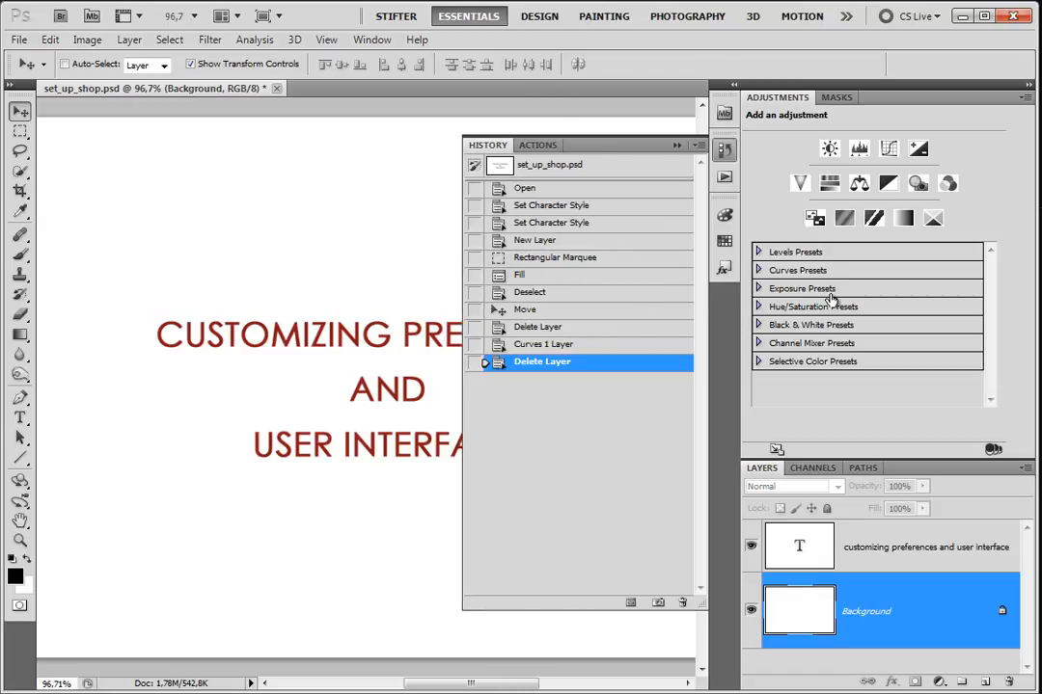
left_click(726, 151)
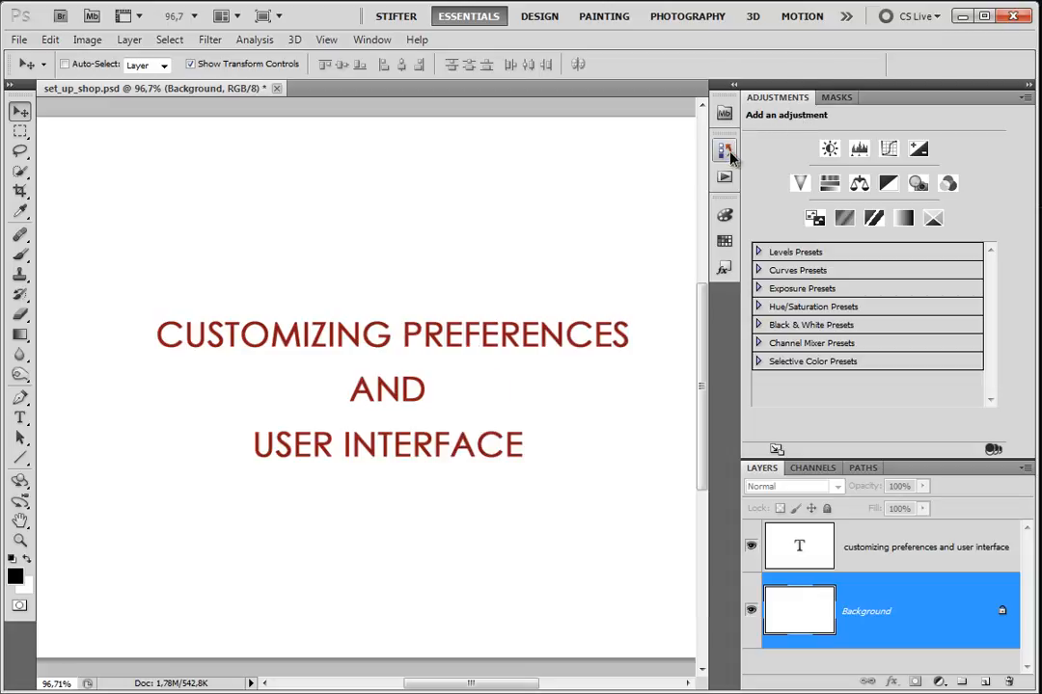
left_click(726, 152)
left_click(725, 151)
left_click(725, 151)
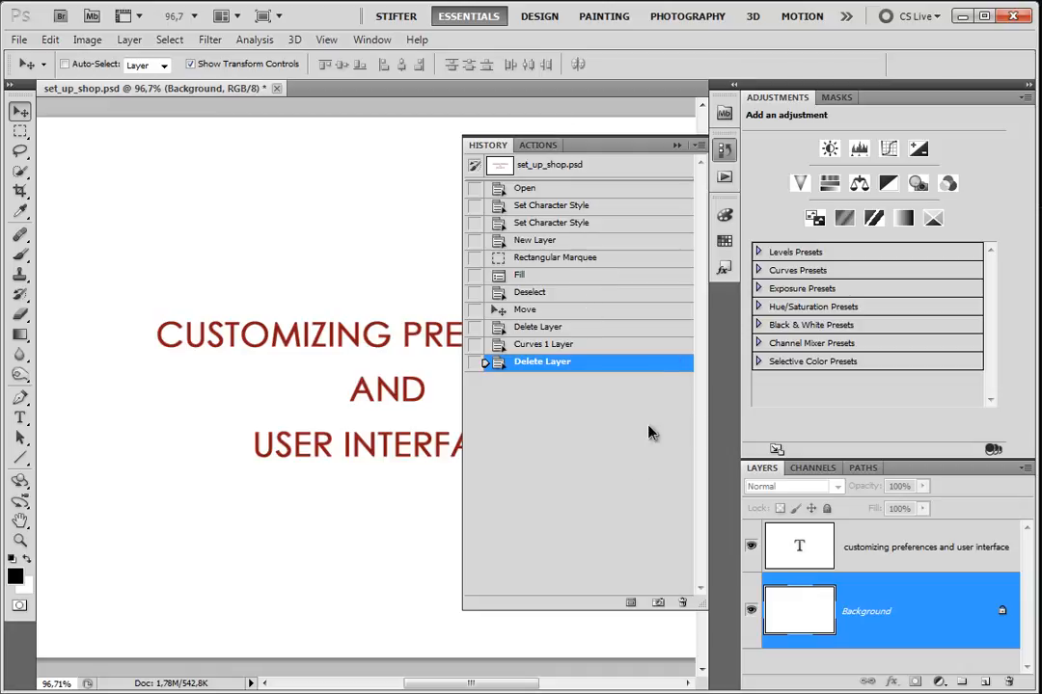
Step: Review the snapshot and non-linear history settings in History Options, accept them, and collapse the History panel
left_click(697, 145)
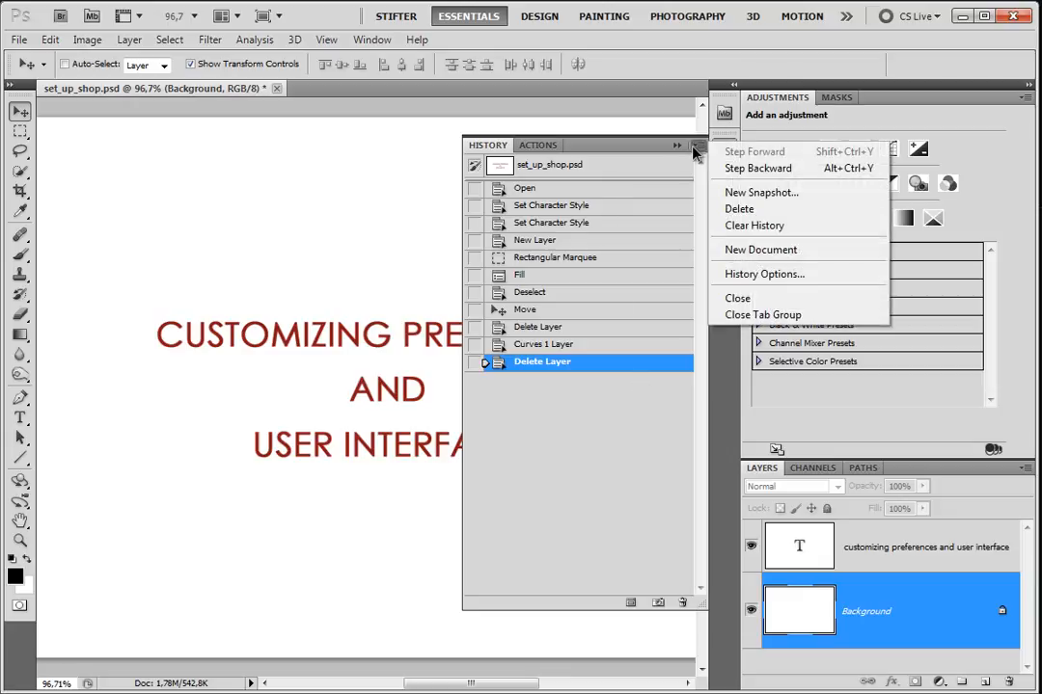
left_click(697, 146)
left_click(698, 146)
left_click(835, 275)
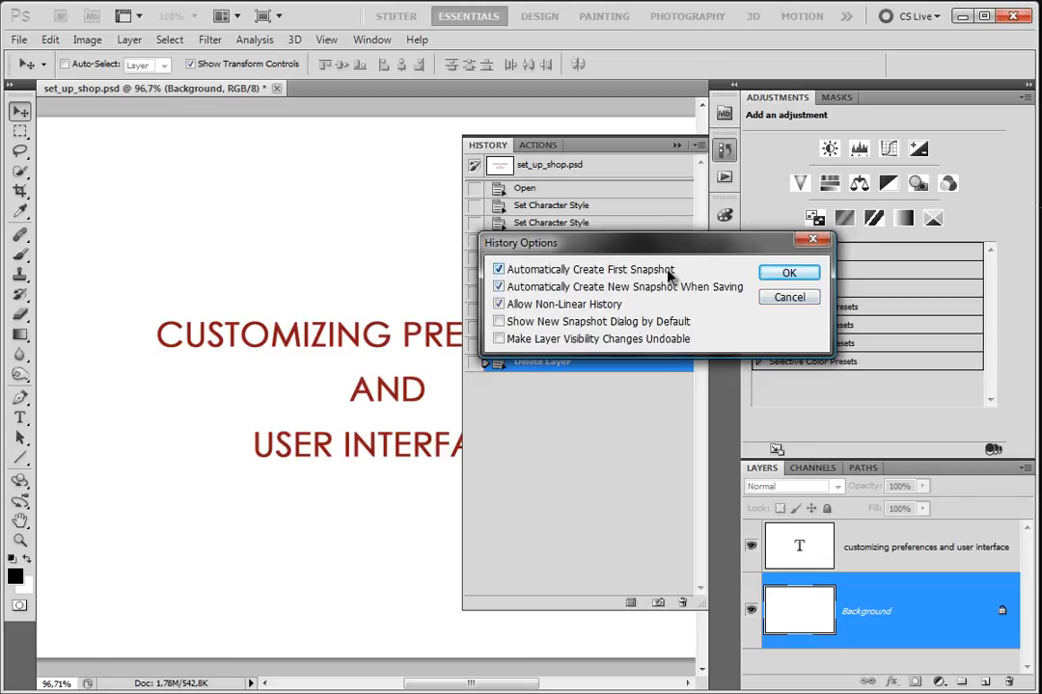
left_click_drag(672, 245, 280, 279)
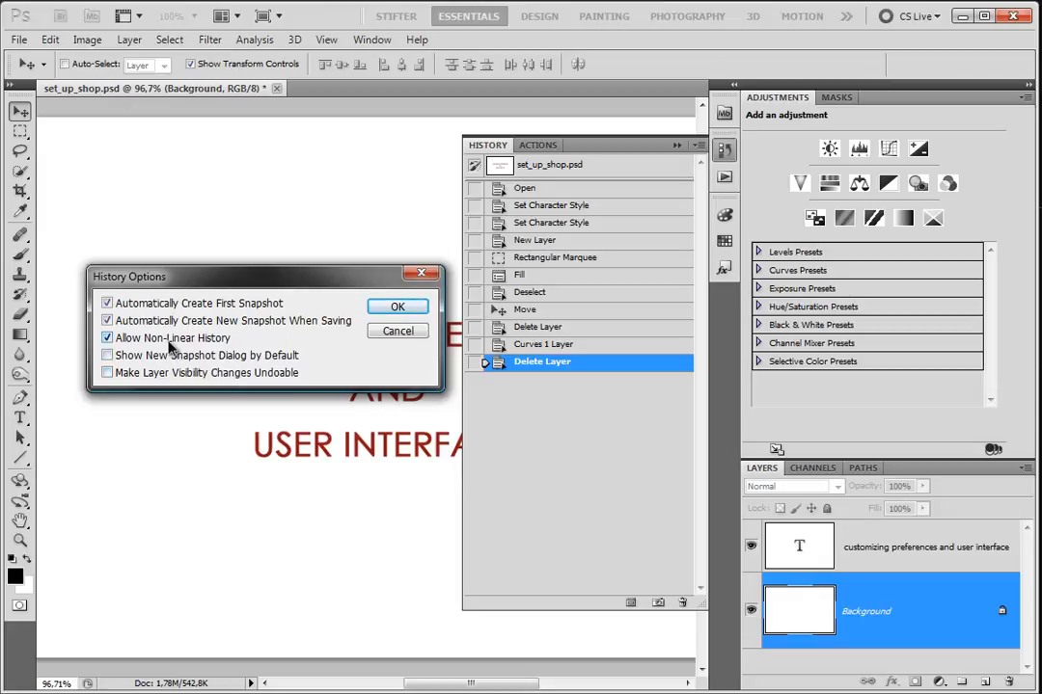
left_click(397, 307)
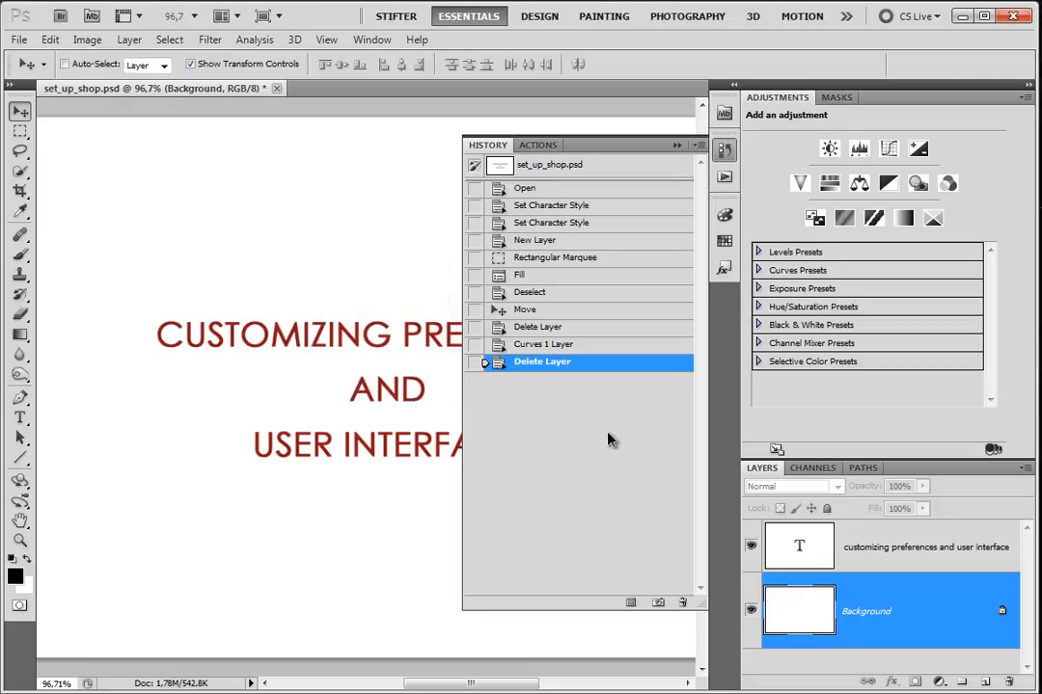
left_click(726, 157)
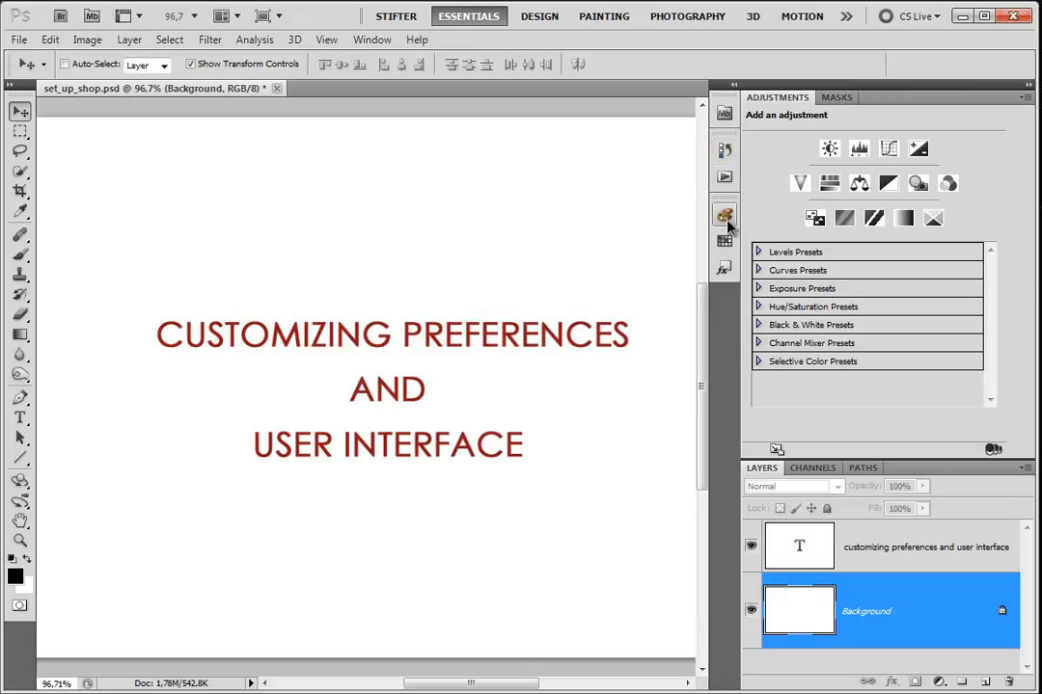
Step: Look through the Color, Swatches and Styles panels, lengthen the Styles panel until all styles fit, and collapse the group
left_click(725, 217)
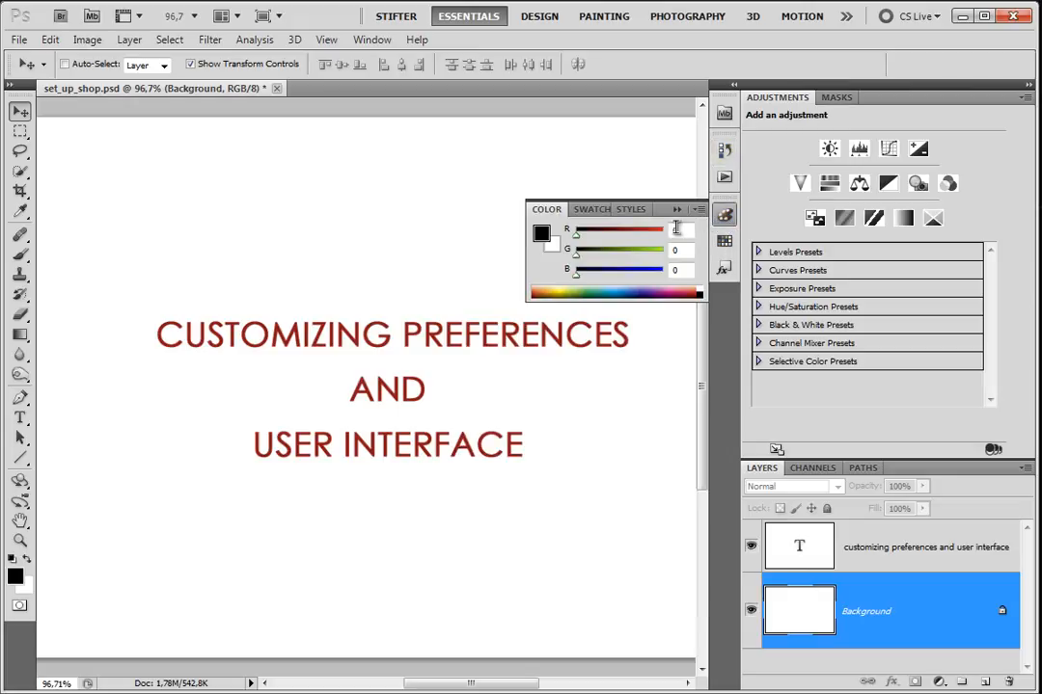
left_click(726, 241)
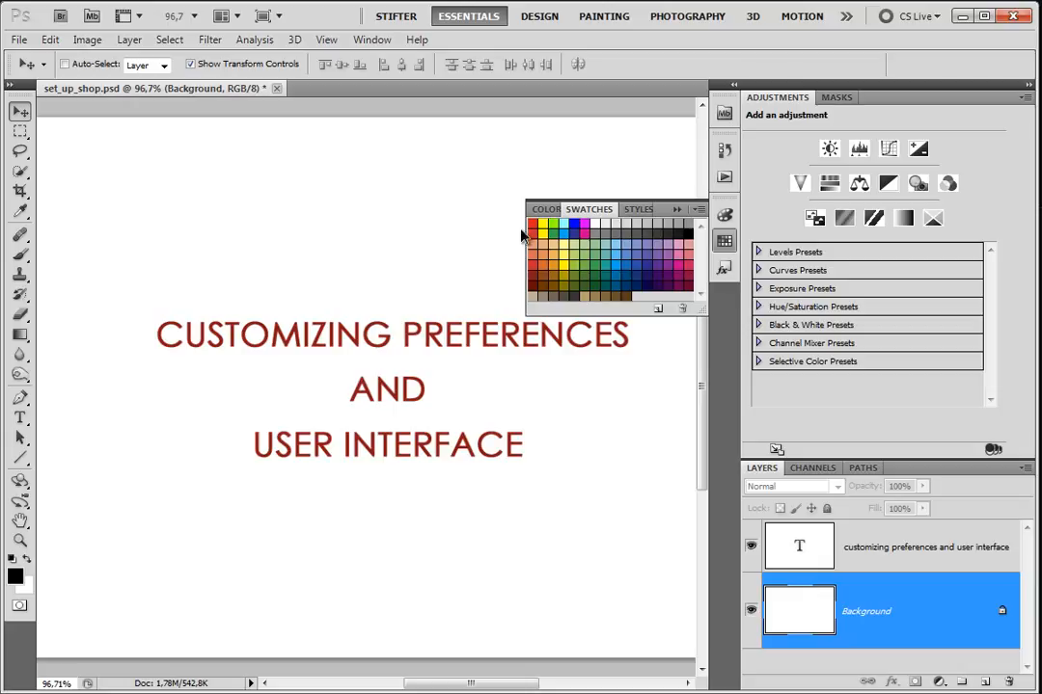
left_click(726, 269)
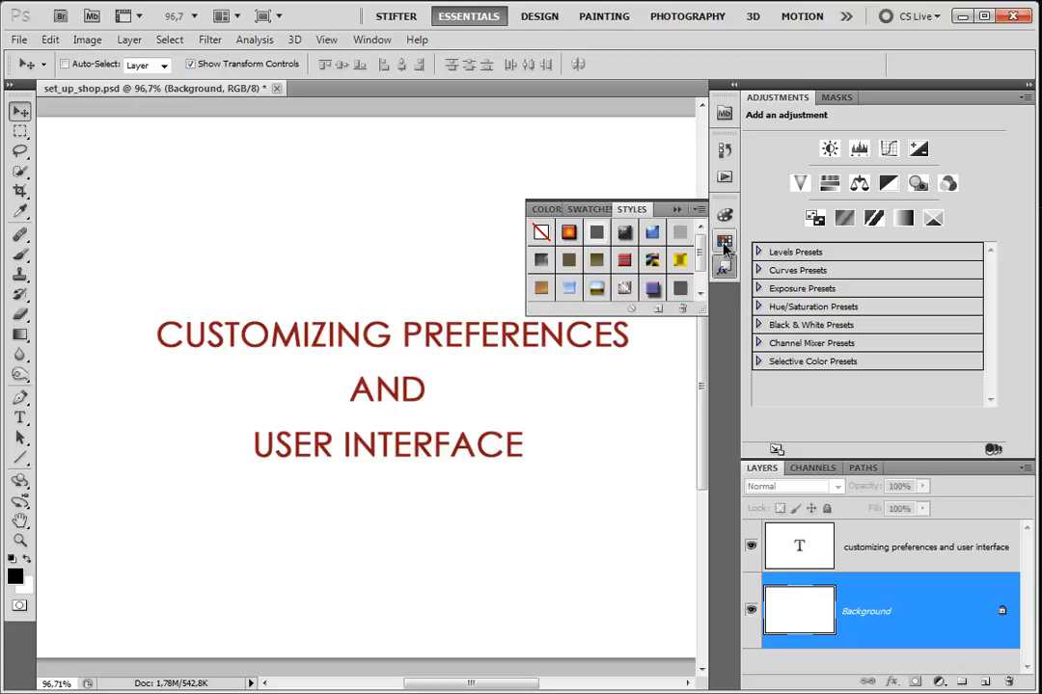
left_click(584, 208)
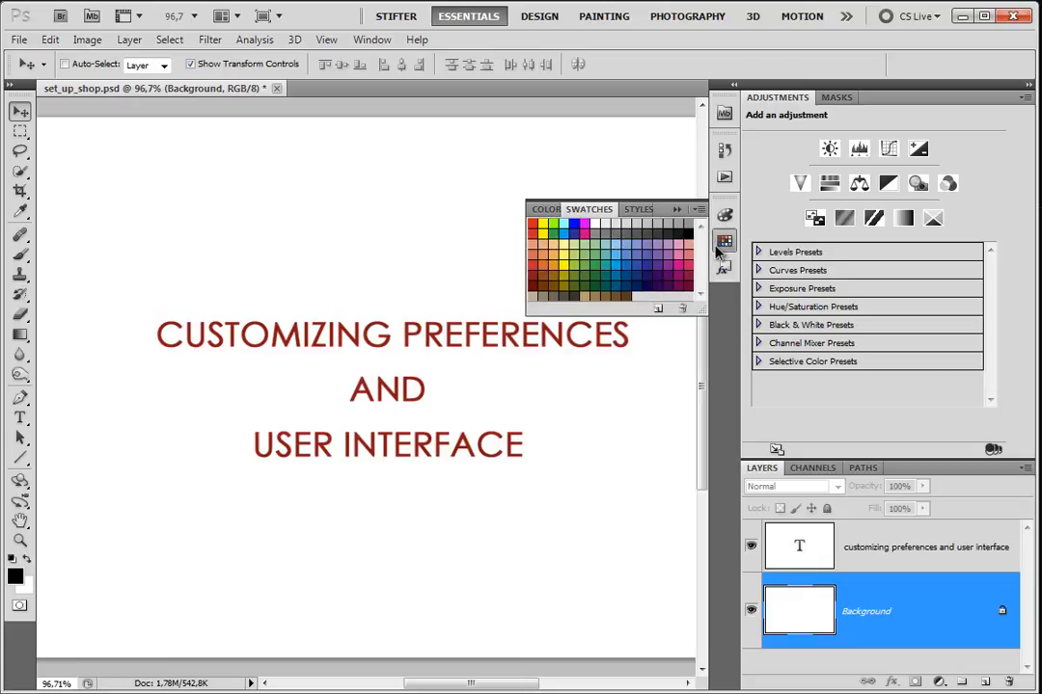
left_click(632, 208)
left_click_drag(698, 312, 692, 359)
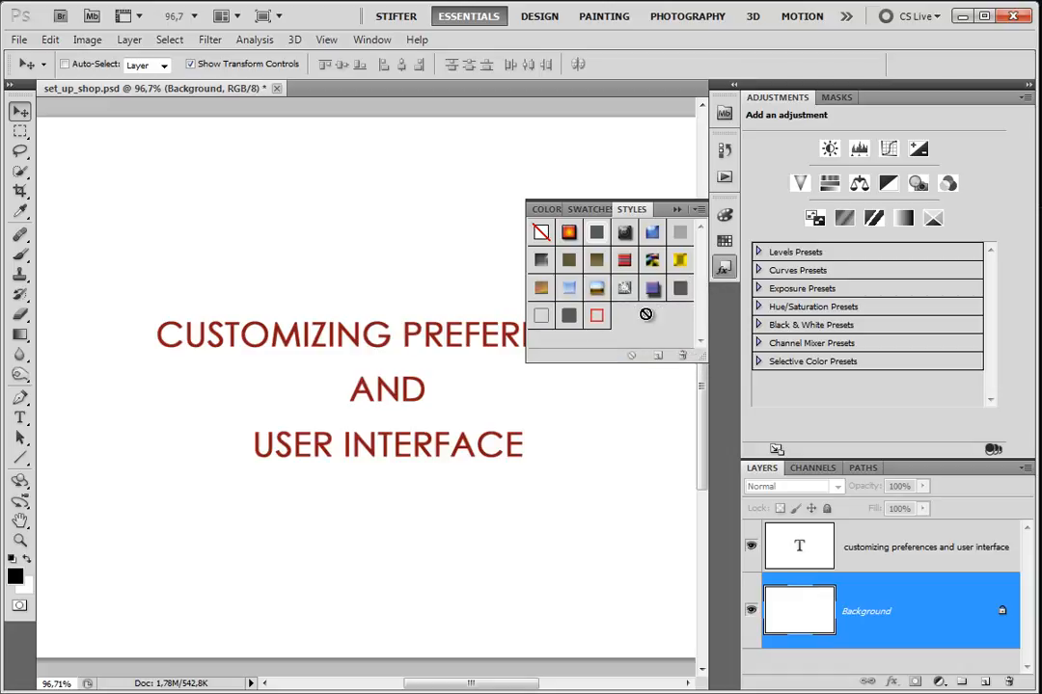
left_click(729, 275)
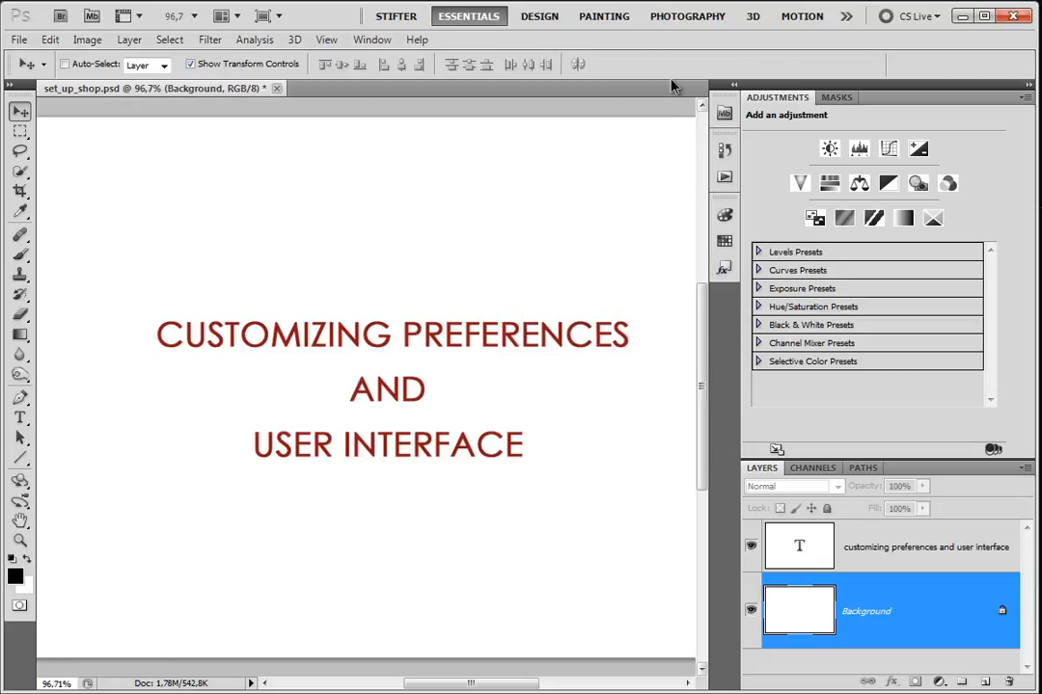
Step: Add the Brush panel group to the workspace, look through Brush Presets, Brush and Clone Source, and collapse it
left_click(386, 41)
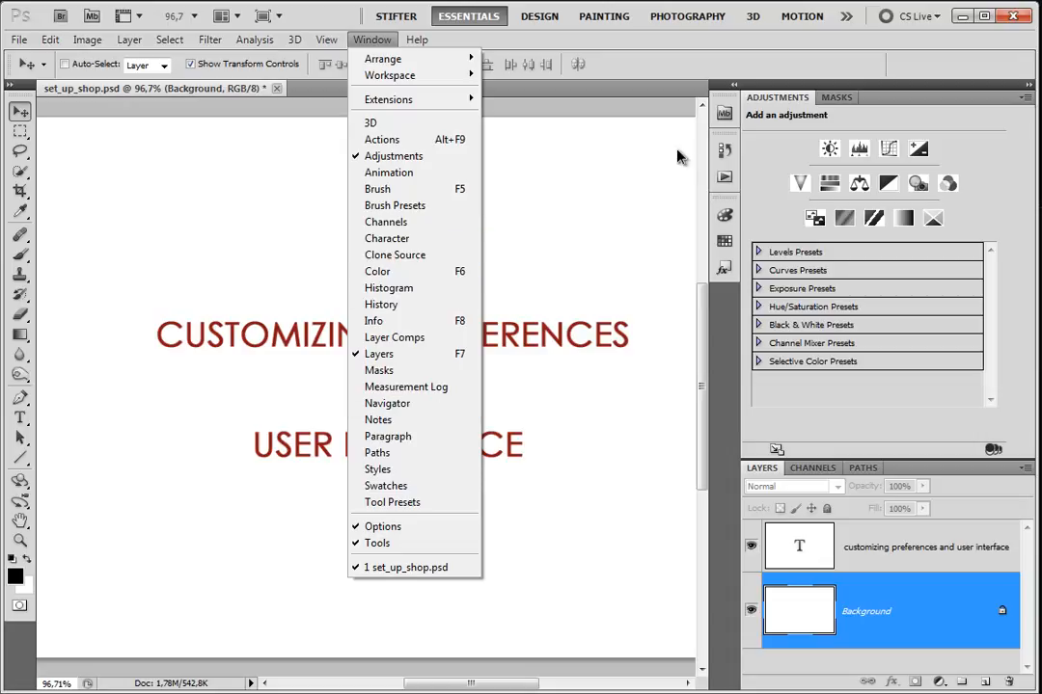
left_click(433, 193)
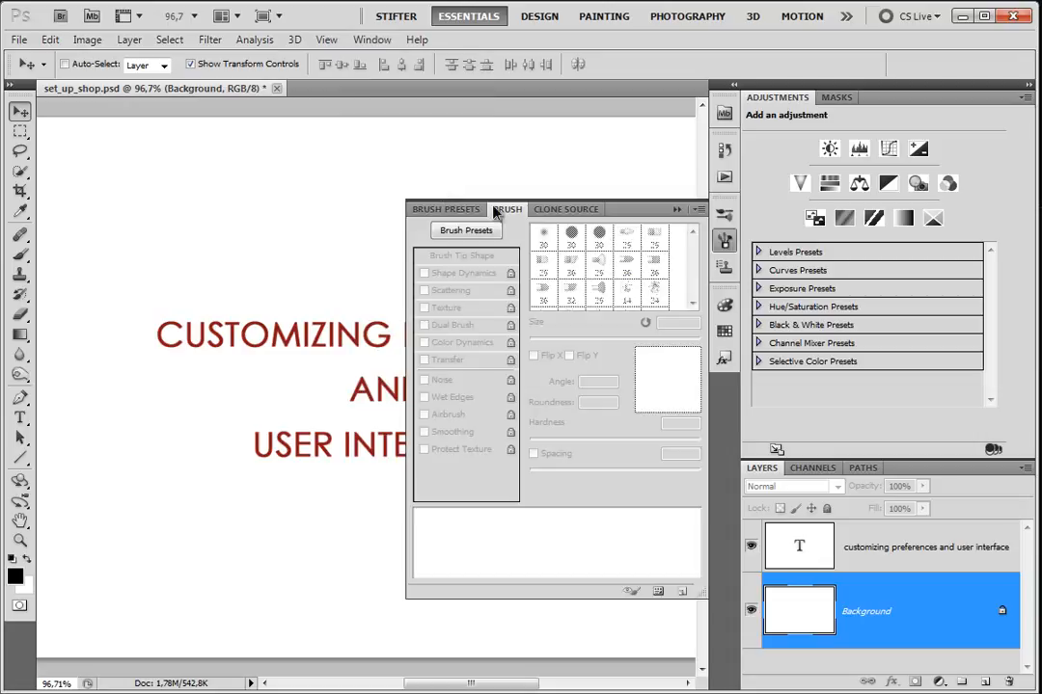
left_click(724, 214)
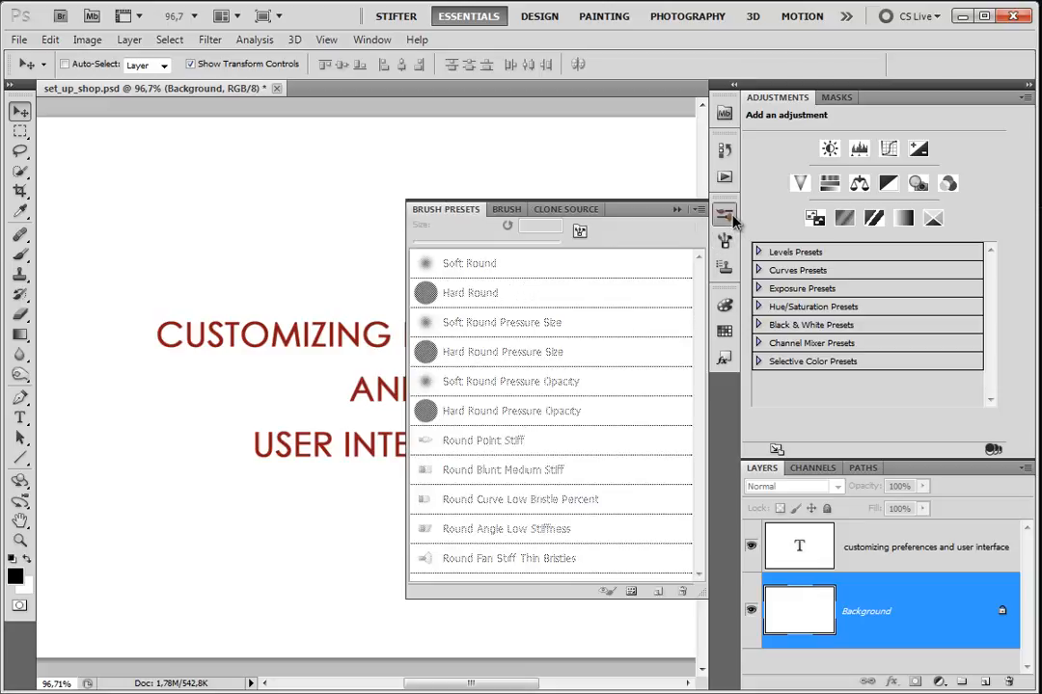
left_click(725, 241)
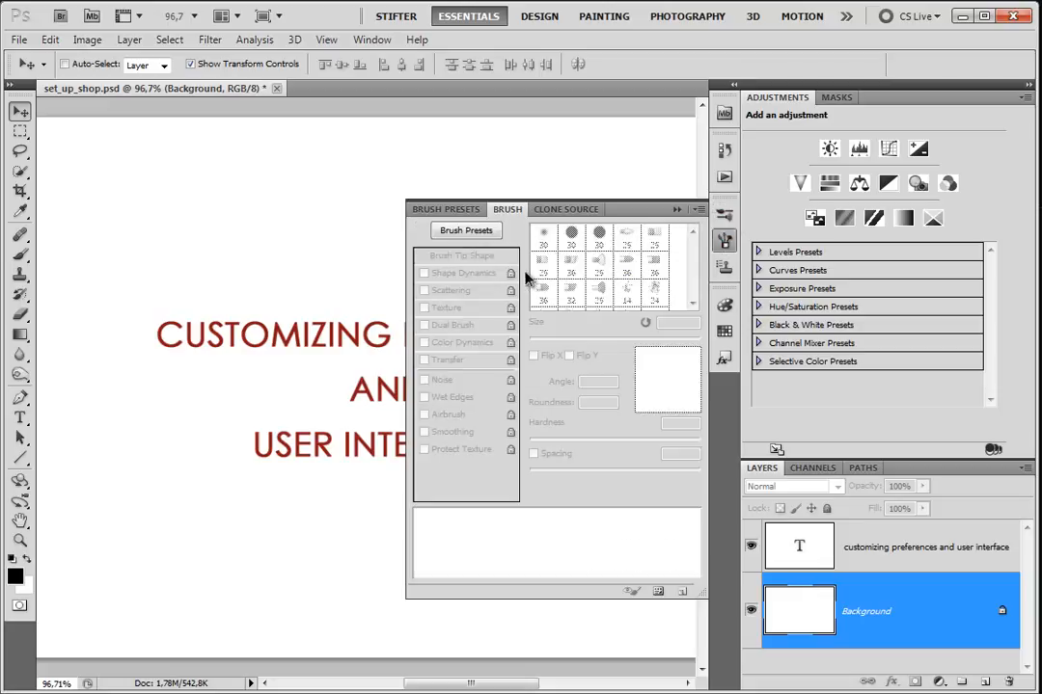
left_click(728, 268)
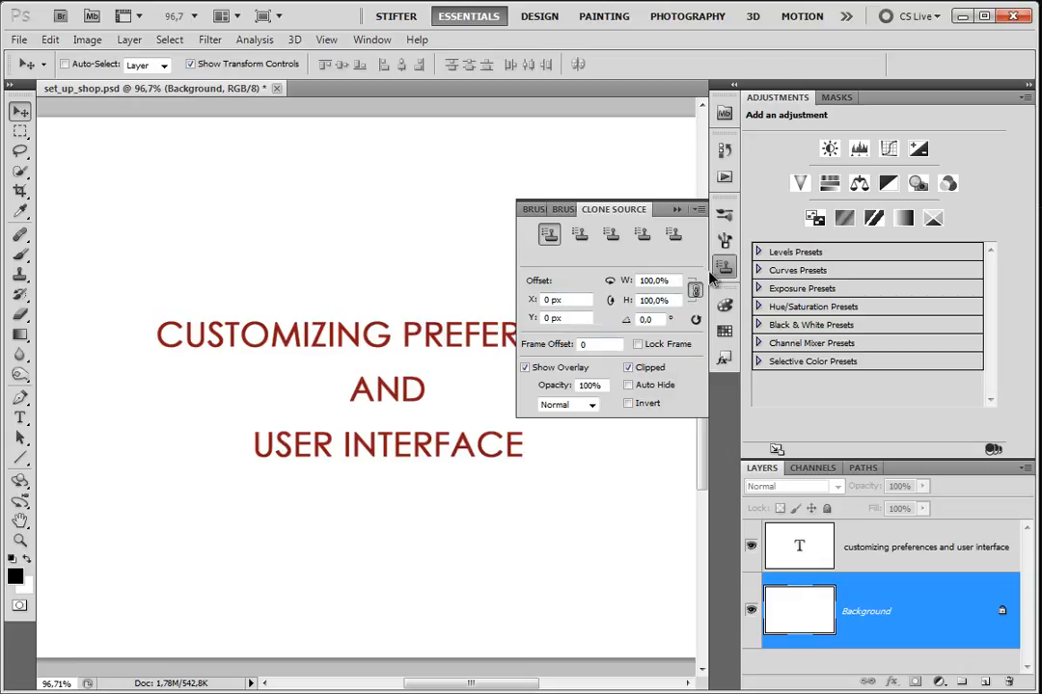
left_click(725, 268)
Step: Add the Histogram panel group to the workspace, show its Navigator panel, and enlarge it
left_click(371, 39)
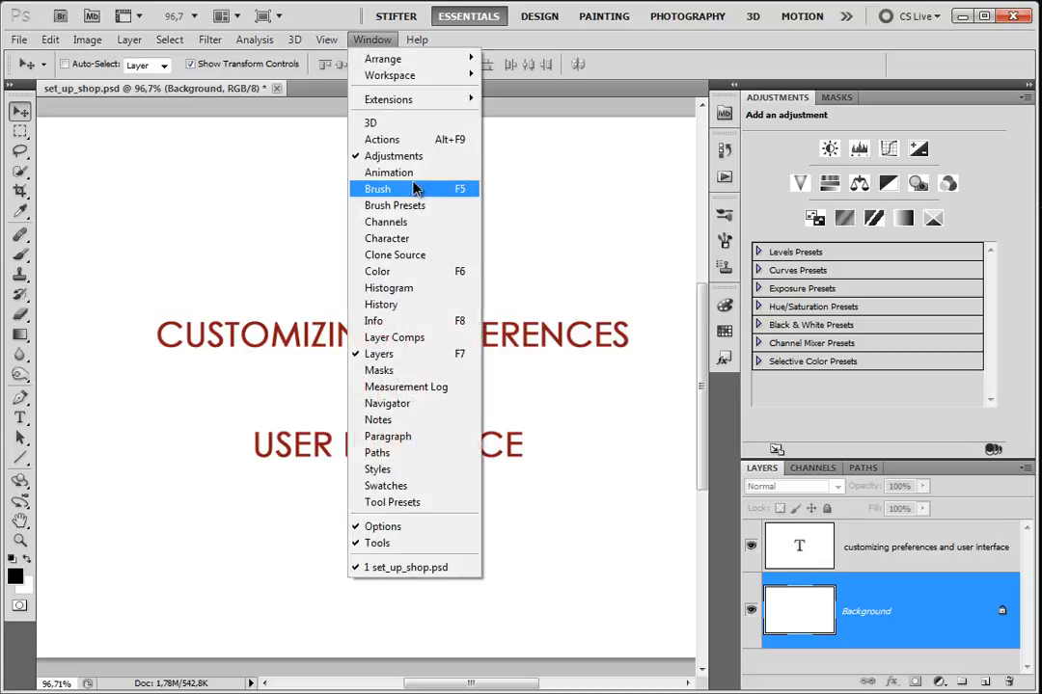
left_click(438, 292)
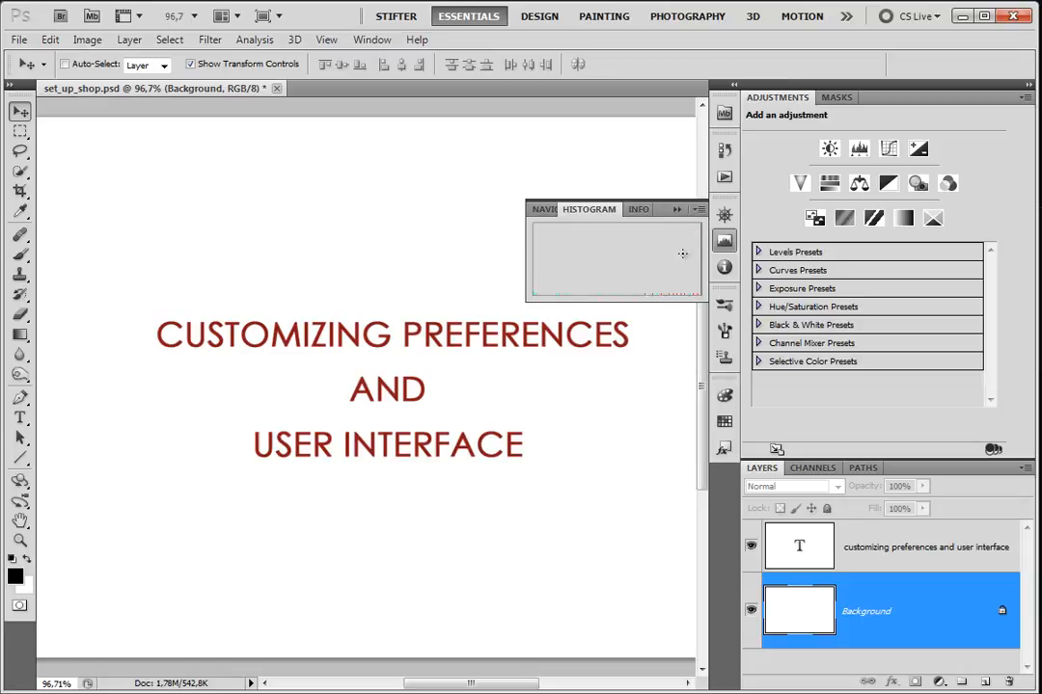
left_click(548, 211)
left_click_drag(524, 302, 472, 454)
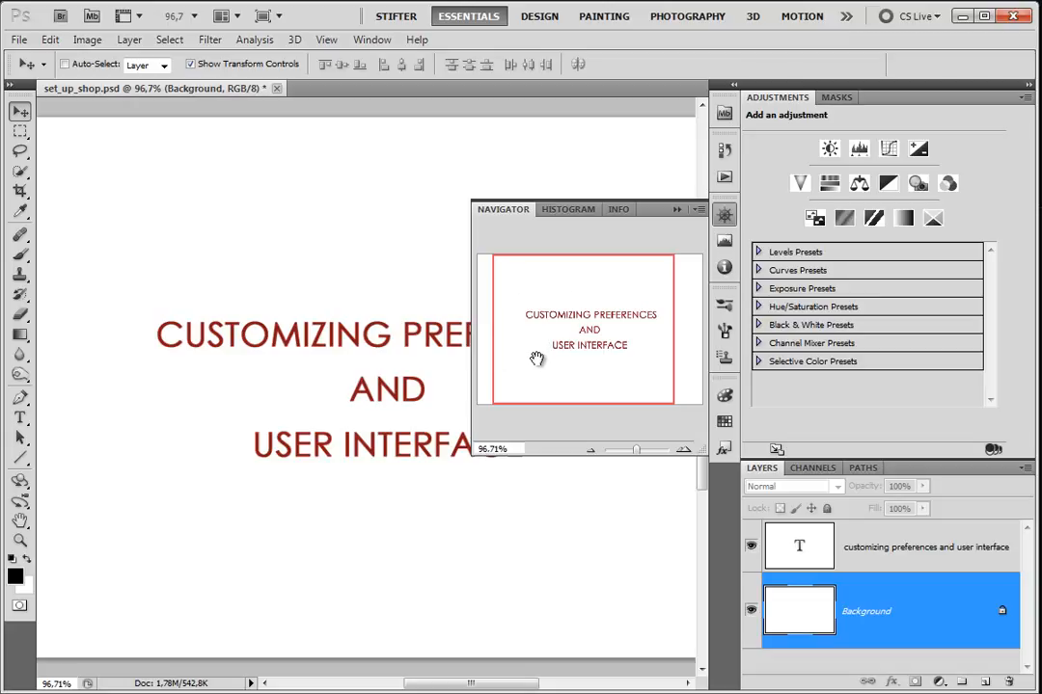
Step: Check the Navigator panel's view box color option and leave it without changes
left_click(699, 210)
left_click(753, 216)
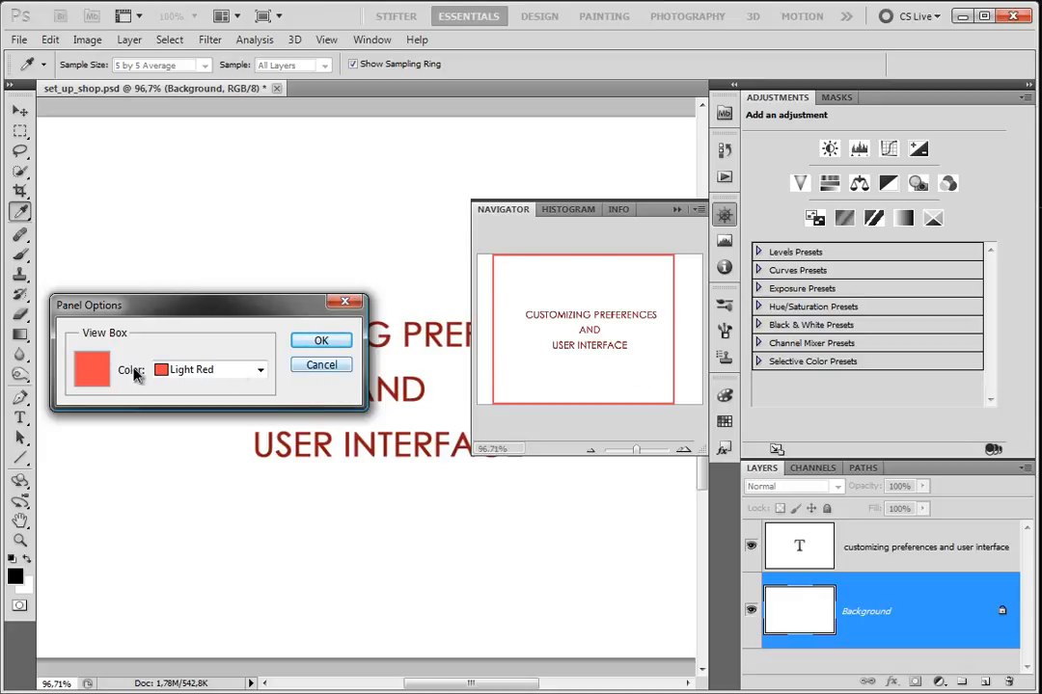
left_click(319, 366)
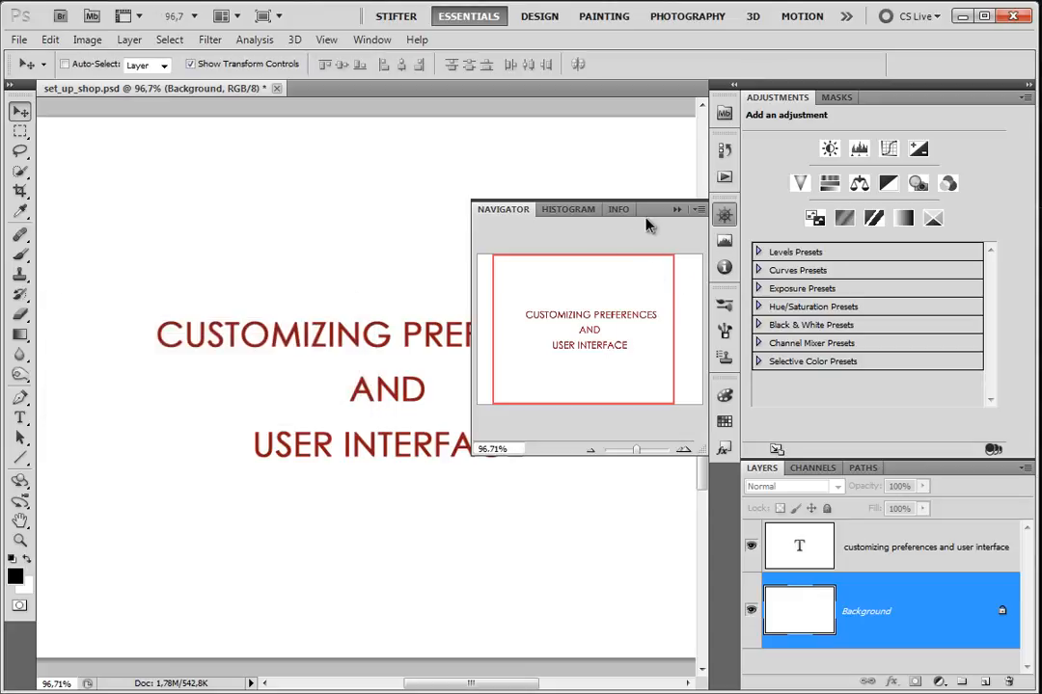
Step: Switch the Histogram panel to Expanded View and check its source setting
left_click(567, 210)
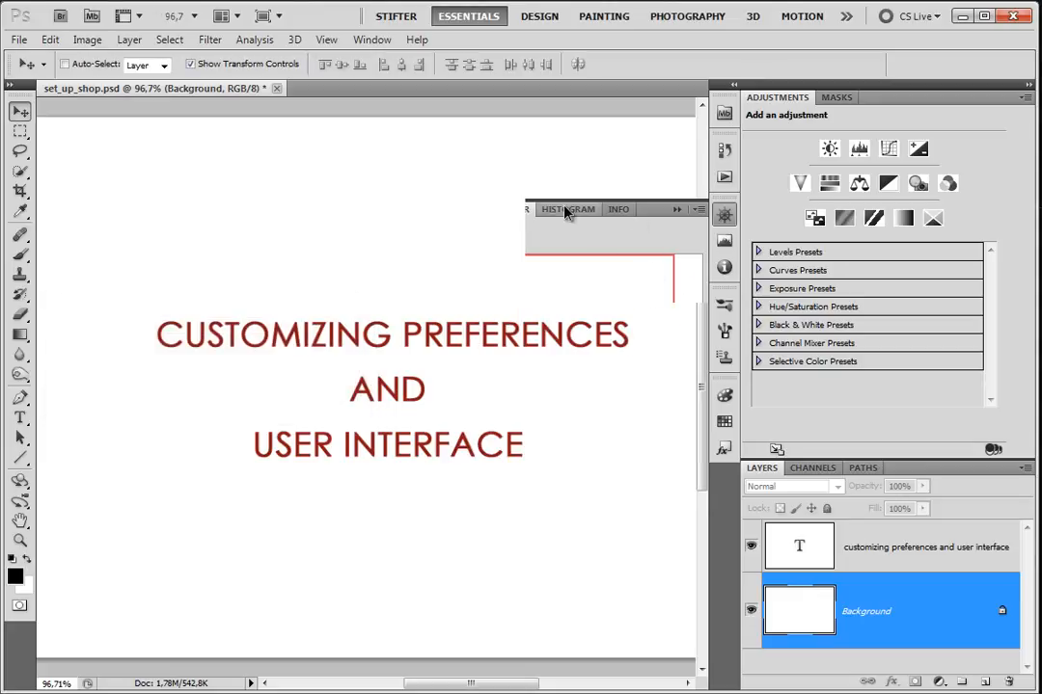
left_click(700, 210)
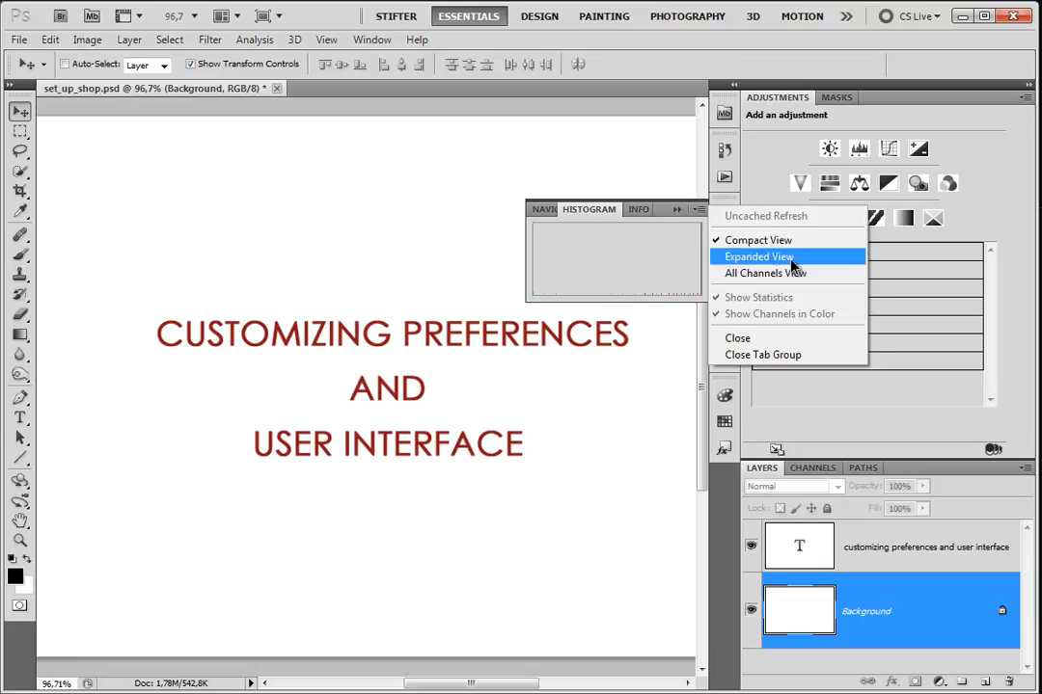
left_click(789, 258)
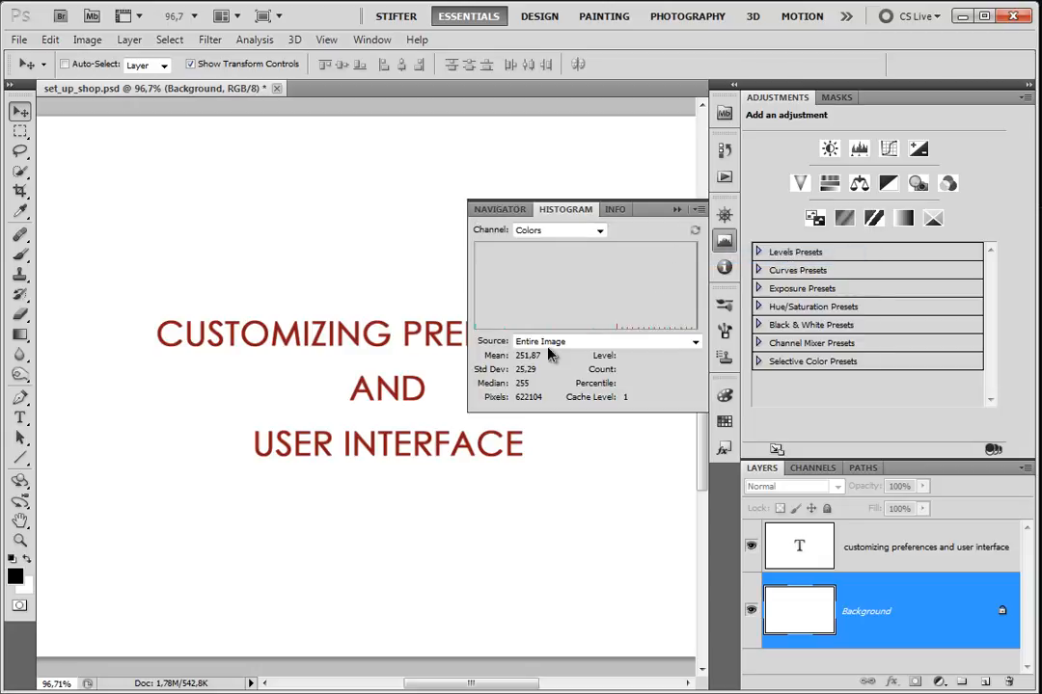
left_click(590, 343)
left_click(595, 343)
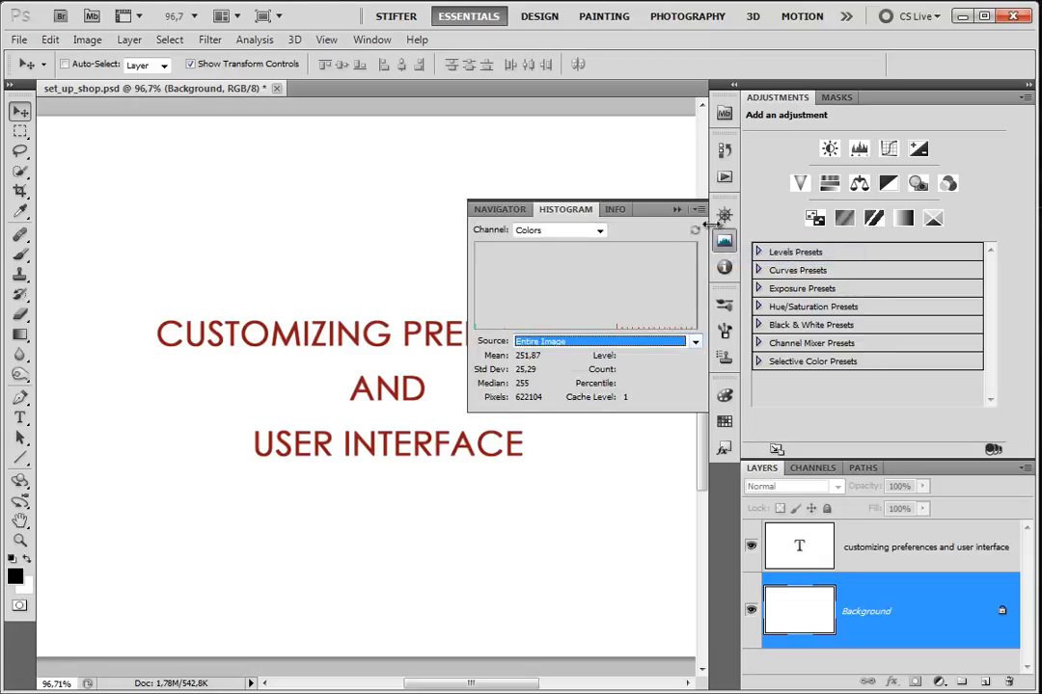
Step: Set the Histogram panel to All Channels View, try collapsing and reopening it, and review its display options
left_click(699, 209)
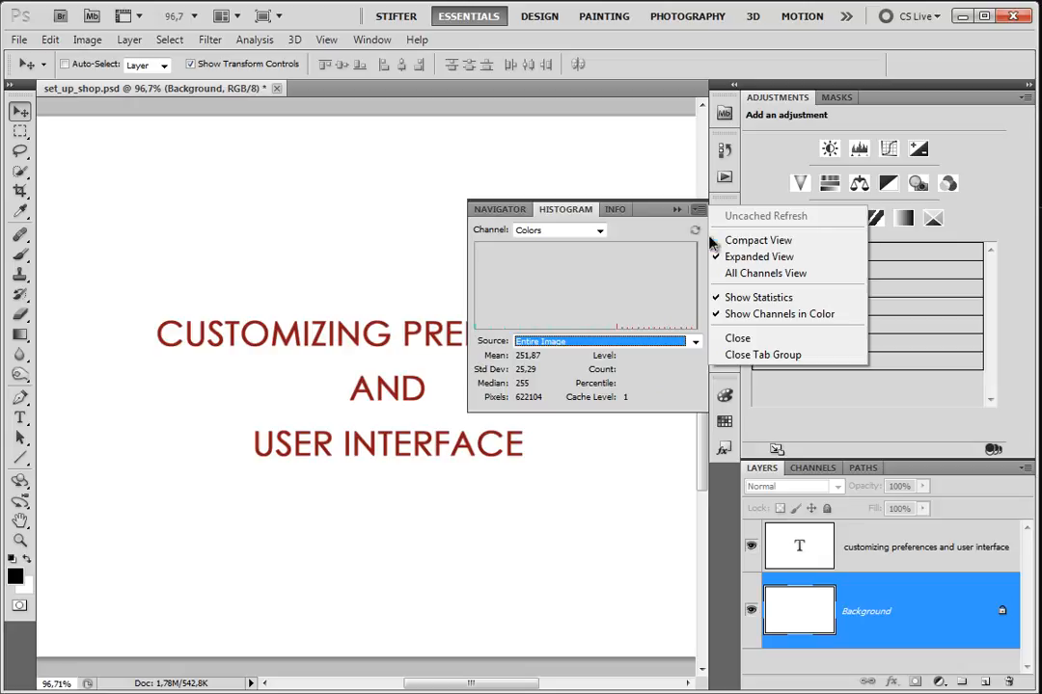
left_click(805, 275)
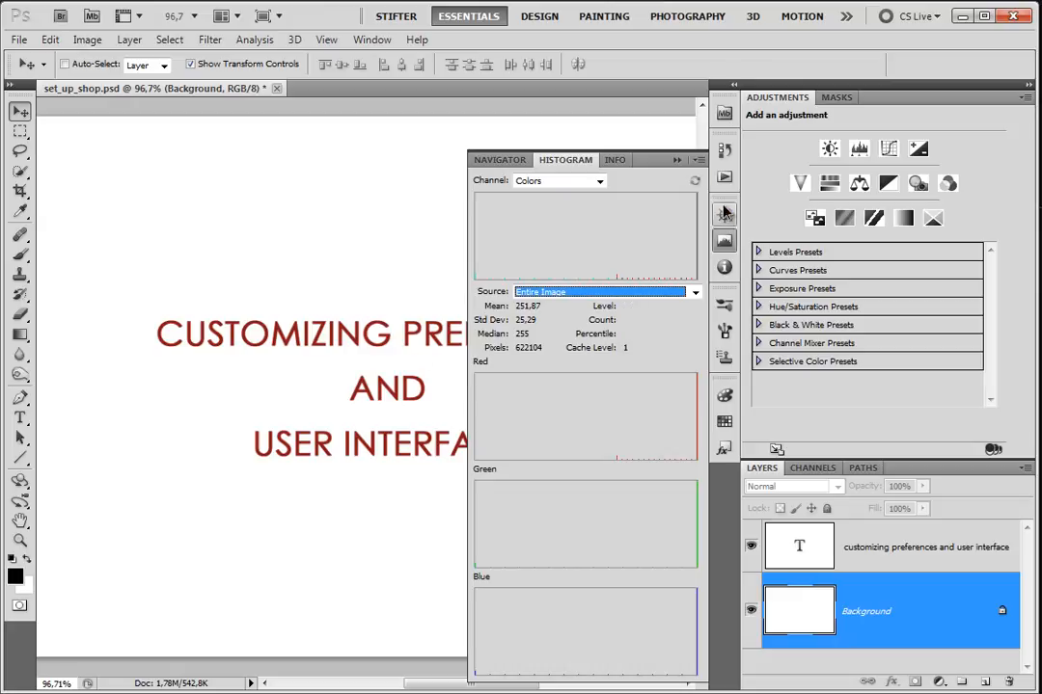
left_click(724, 240)
left_click(723, 240)
left_click(700, 159)
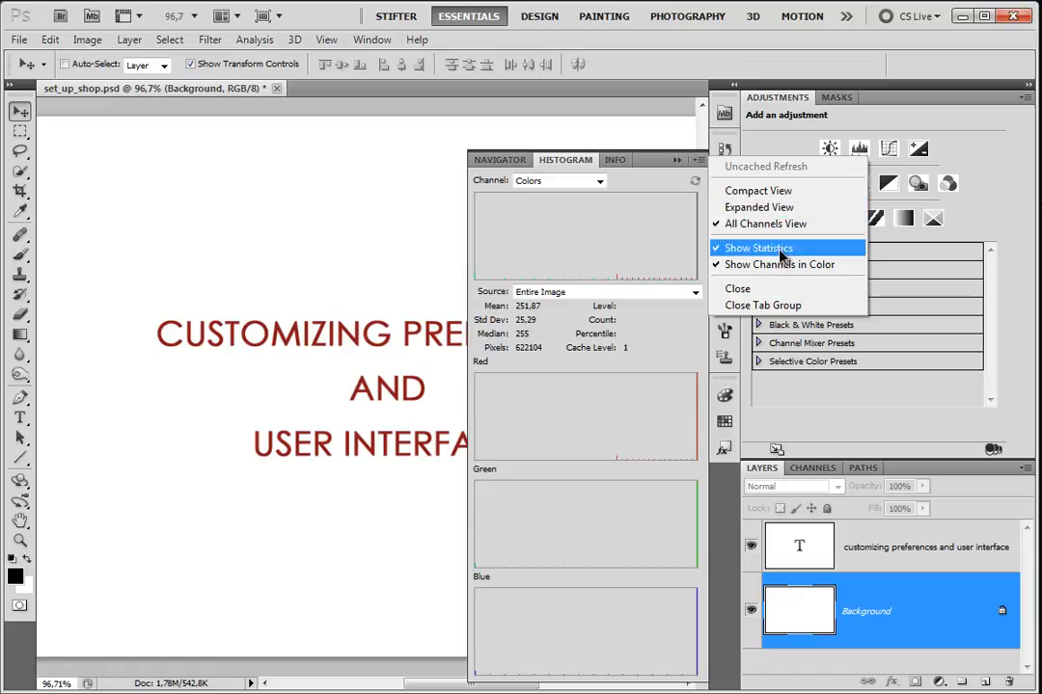
left_click(519, 335)
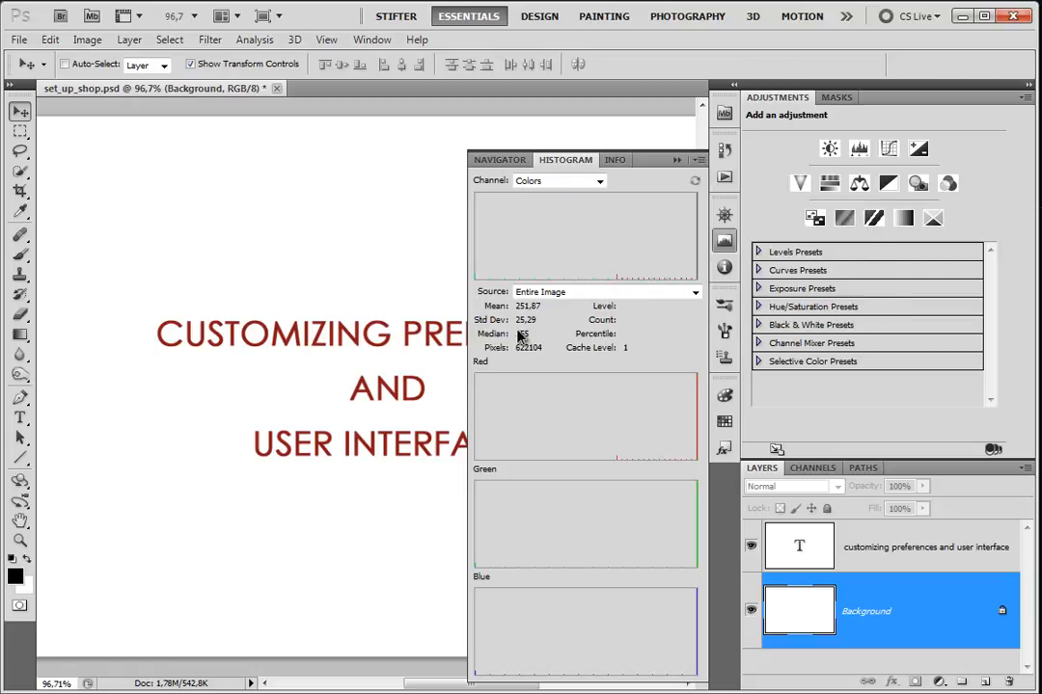
Step: Open the Info panel's options and check the available modes for the first and second color readouts
left_click(725, 268)
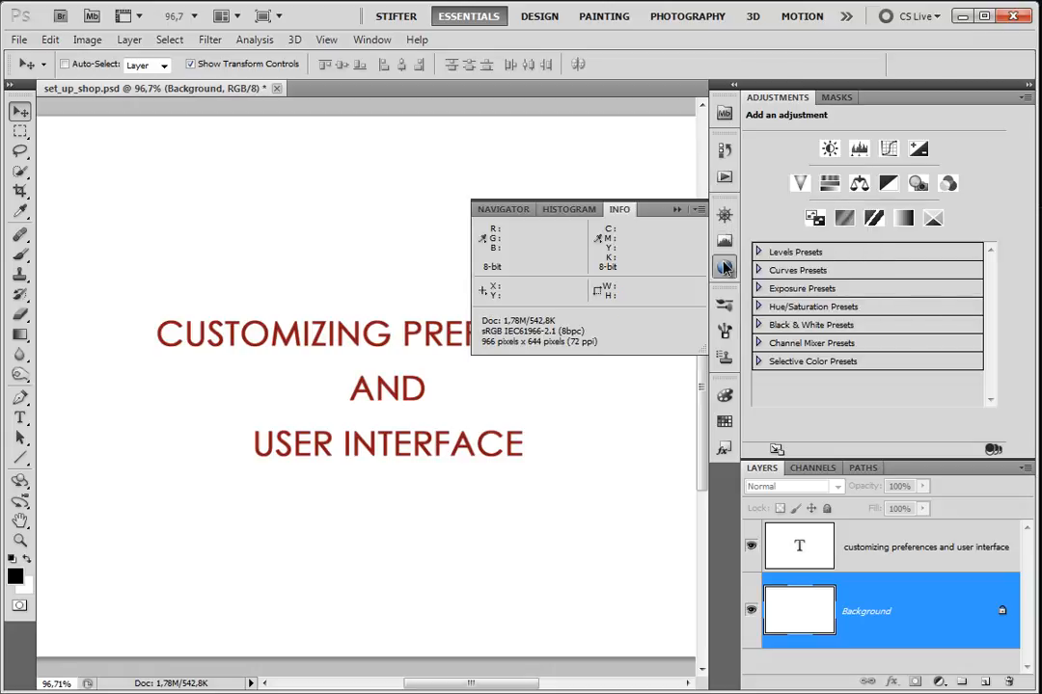
left_click(699, 209)
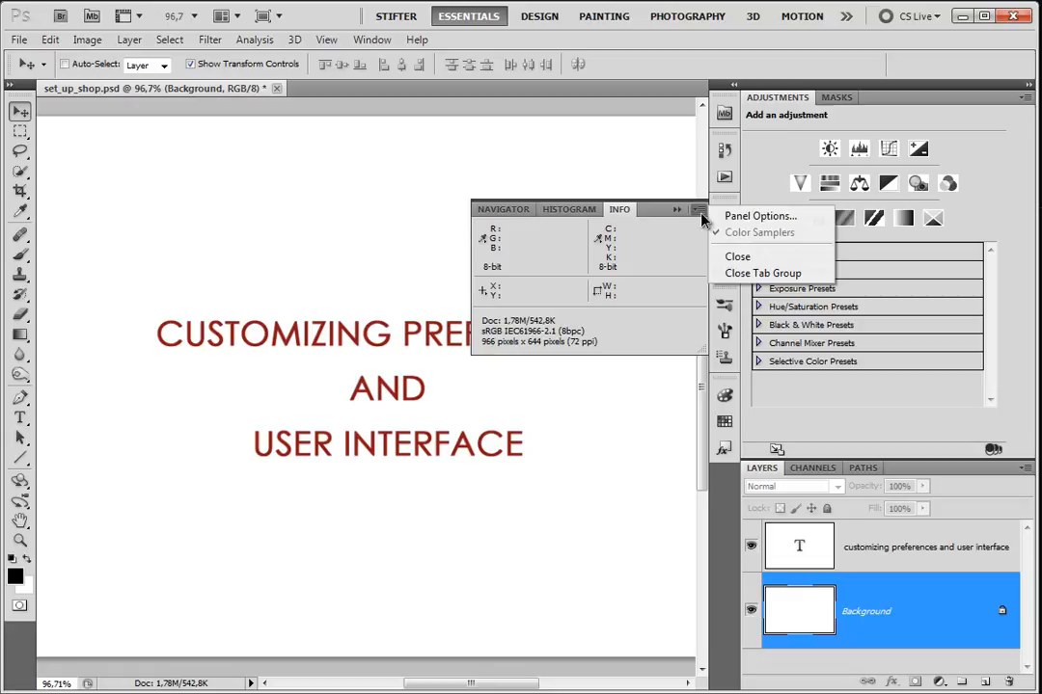
left_click(761, 217)
left_click_drag(226, 241, 274, 235)
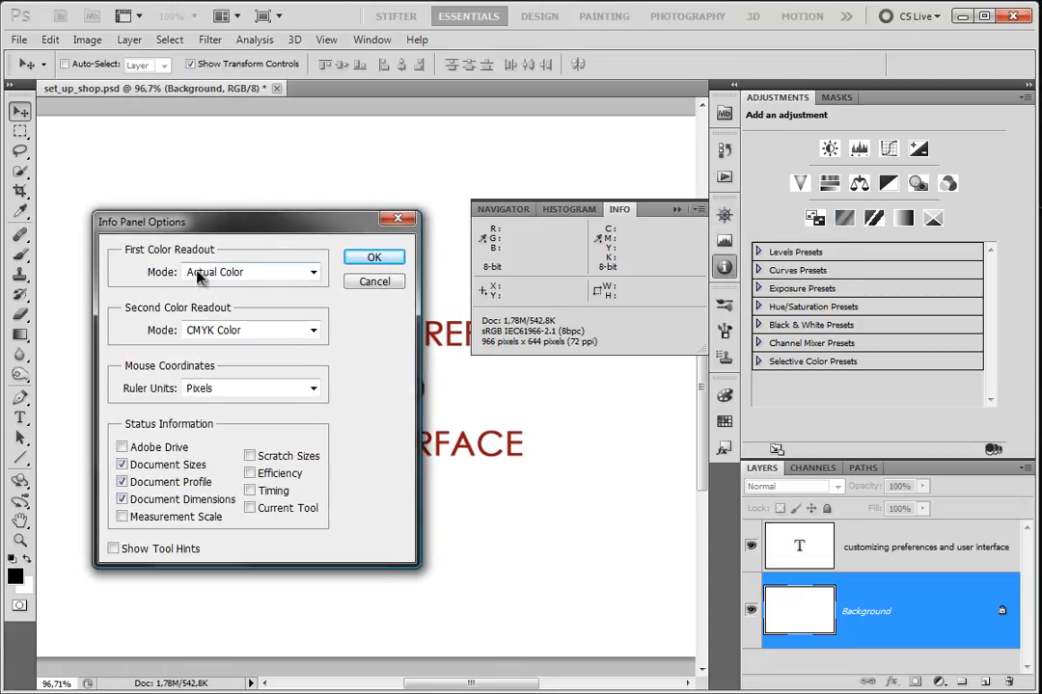
left_click(301, 275)
left_click(299, 277)
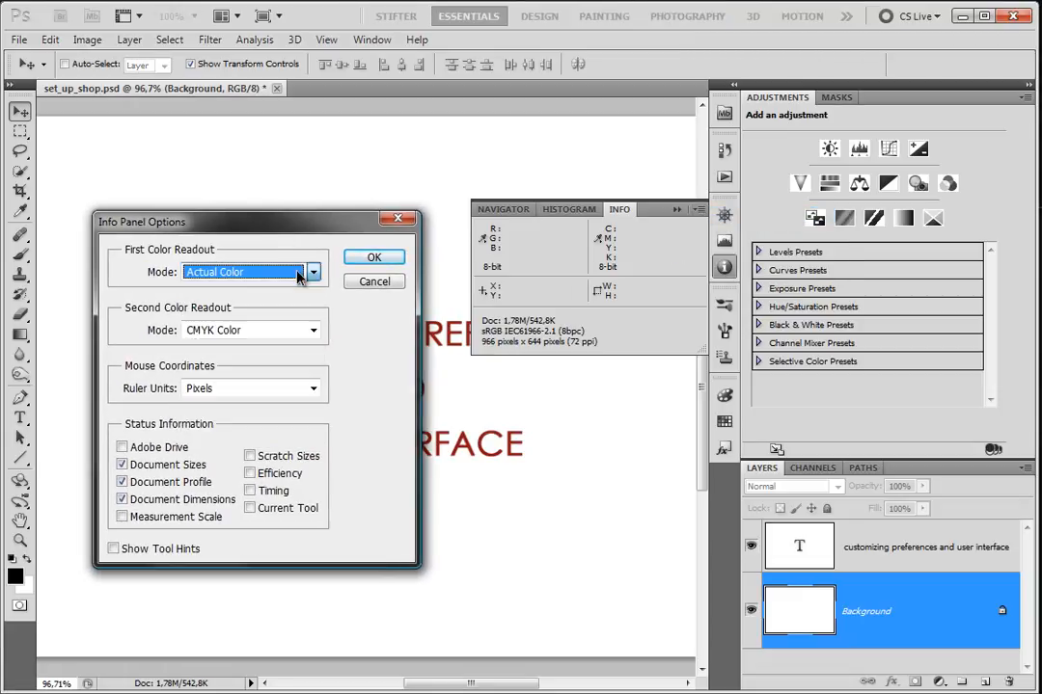
left_click(277, 330)
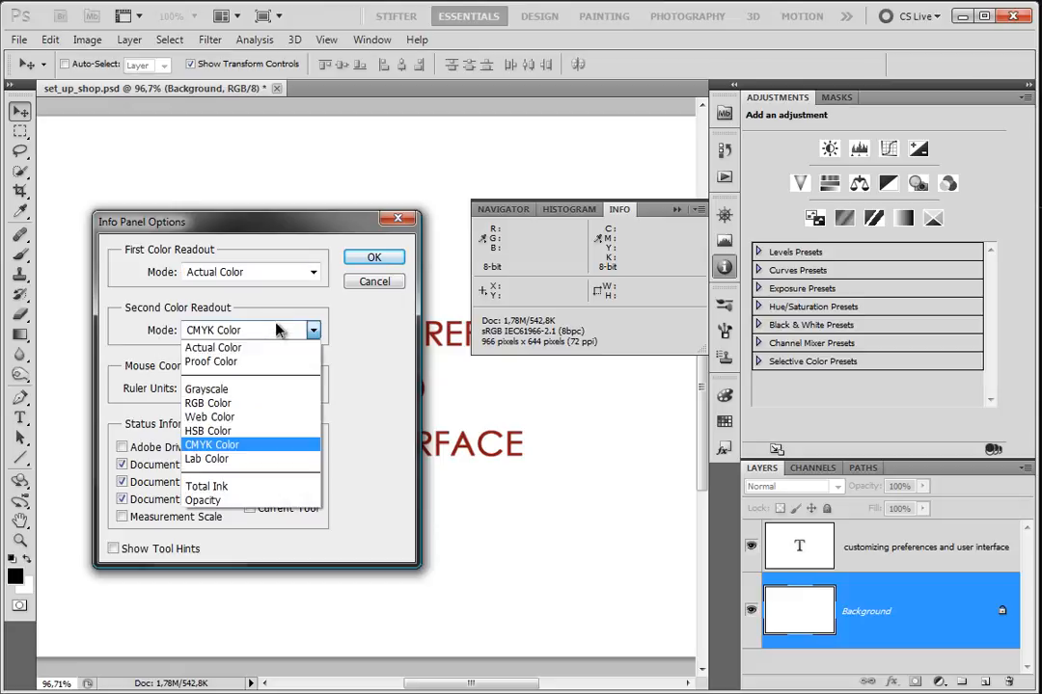
left_click(277, 331)
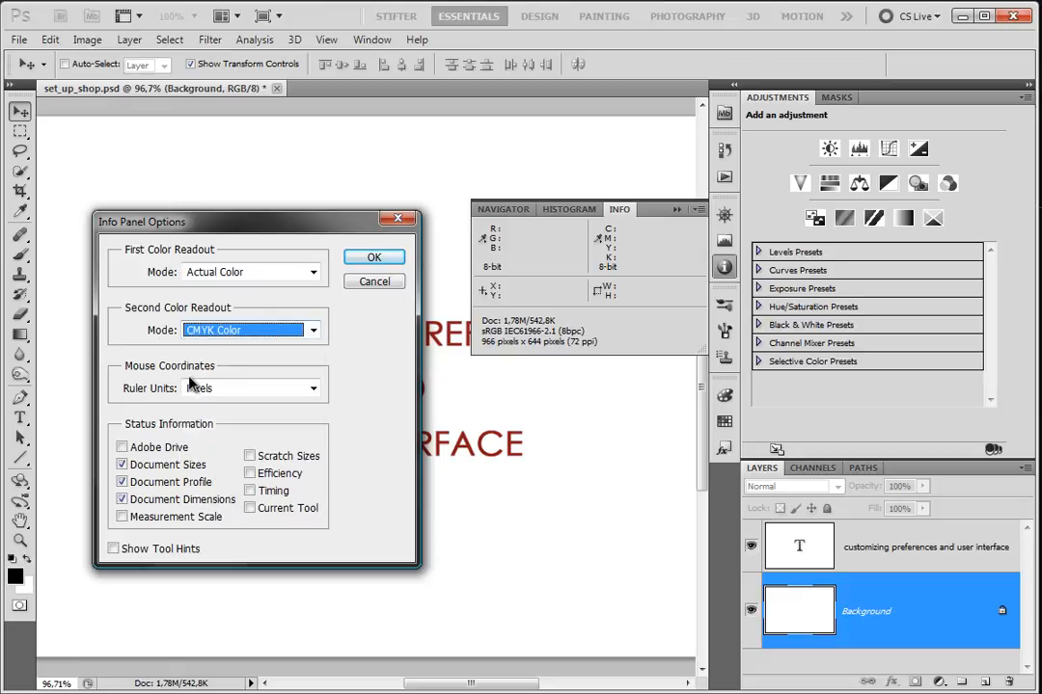
Step: Check the ruler unit choices, add Scratch Sizes to the Info panel's status information, and collapse the panel
left_click(266, 390)
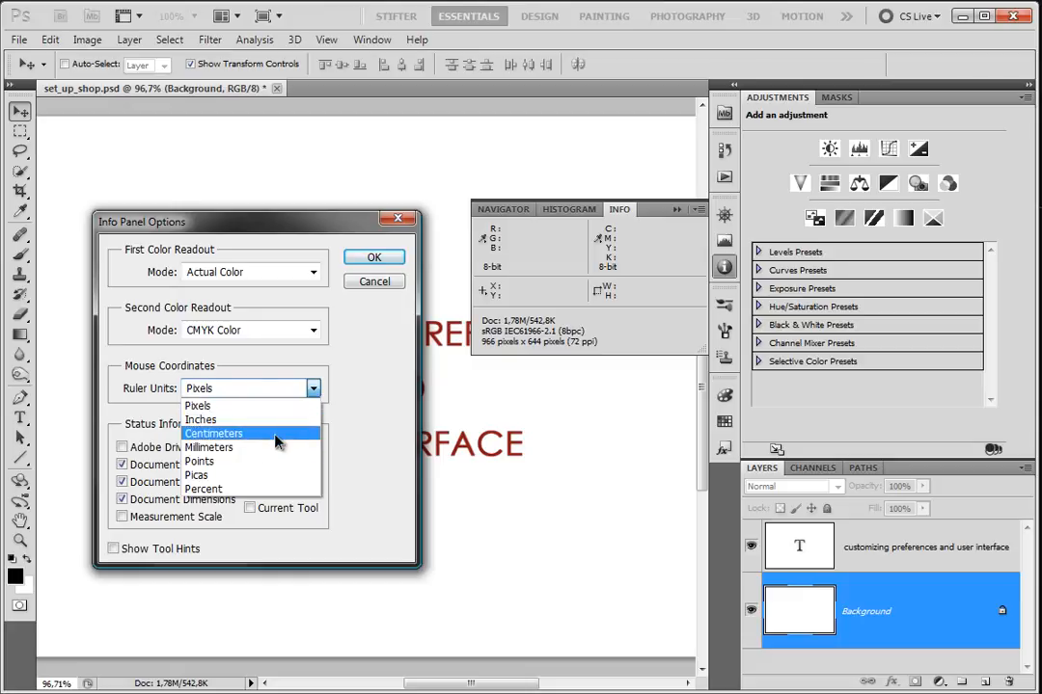
left_click(386, 409)
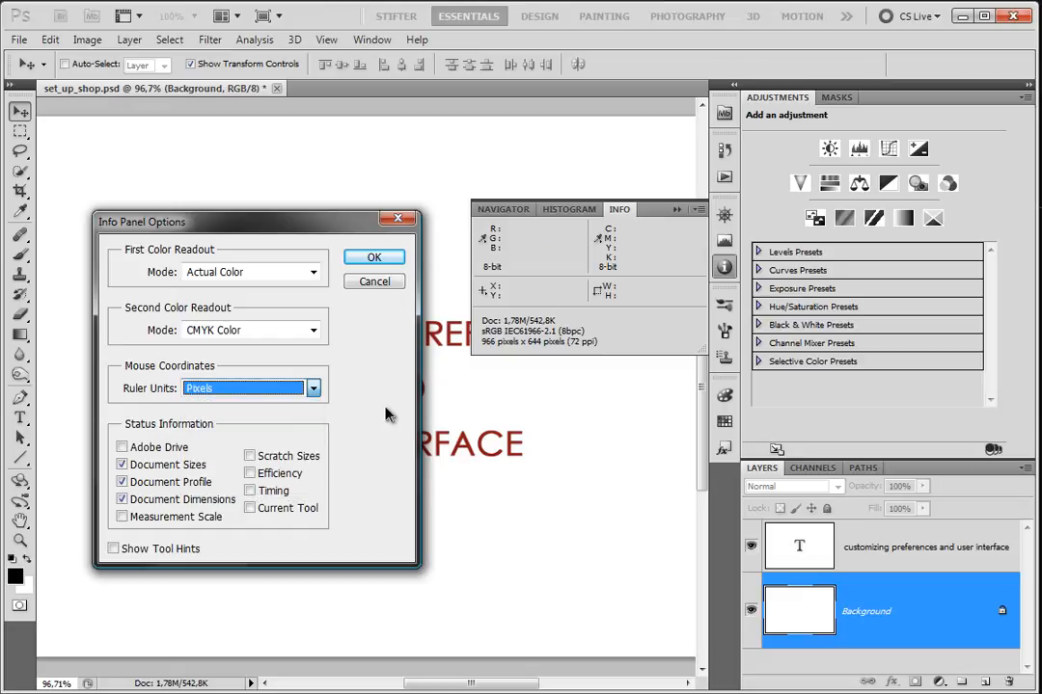
left_click(246, 388)
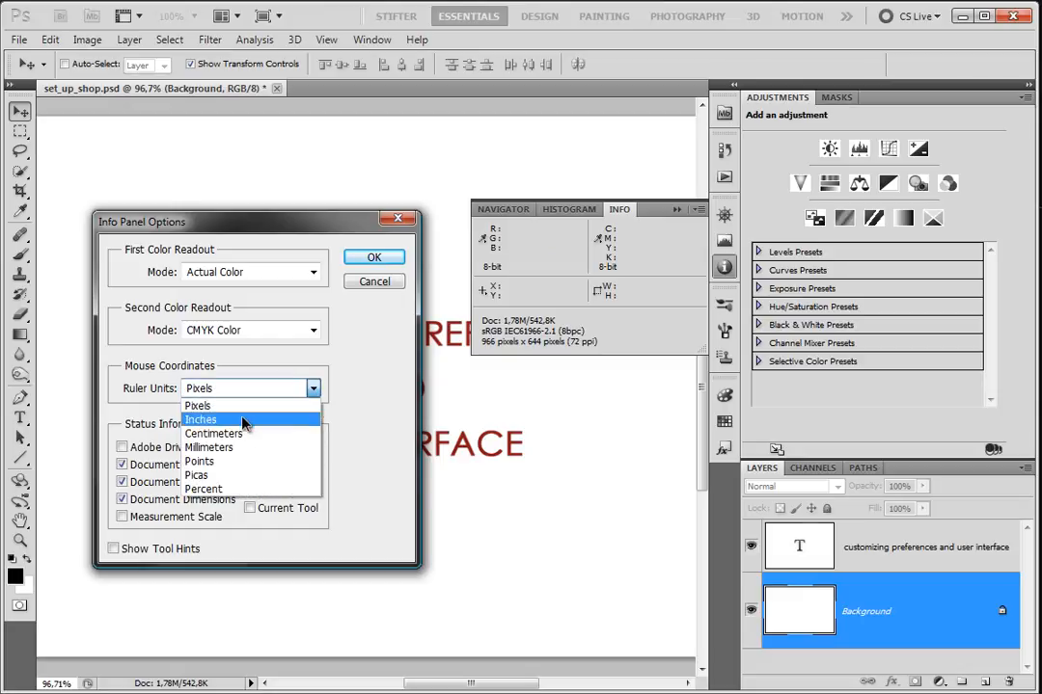
left_click(364, 416)
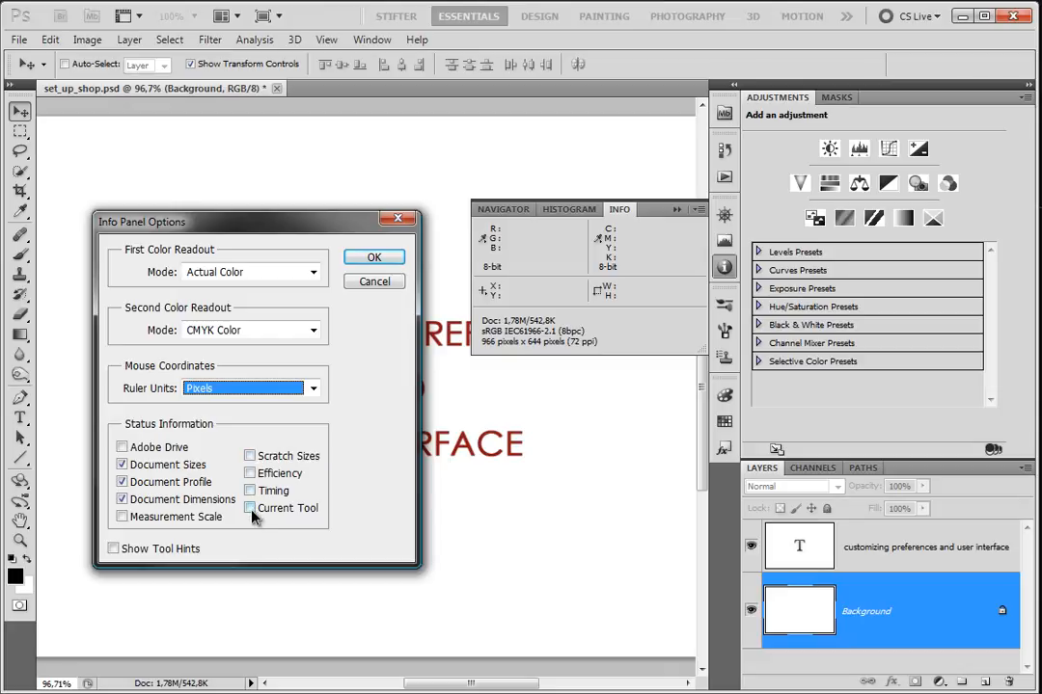
left_click(250, 456)
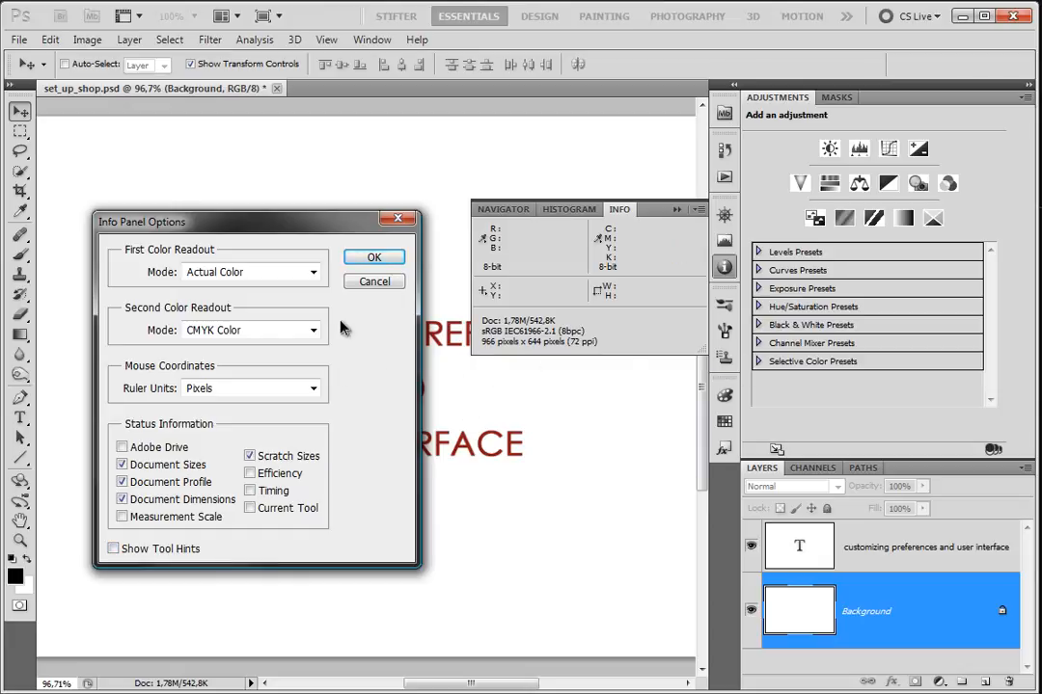
left_click(369, 260)
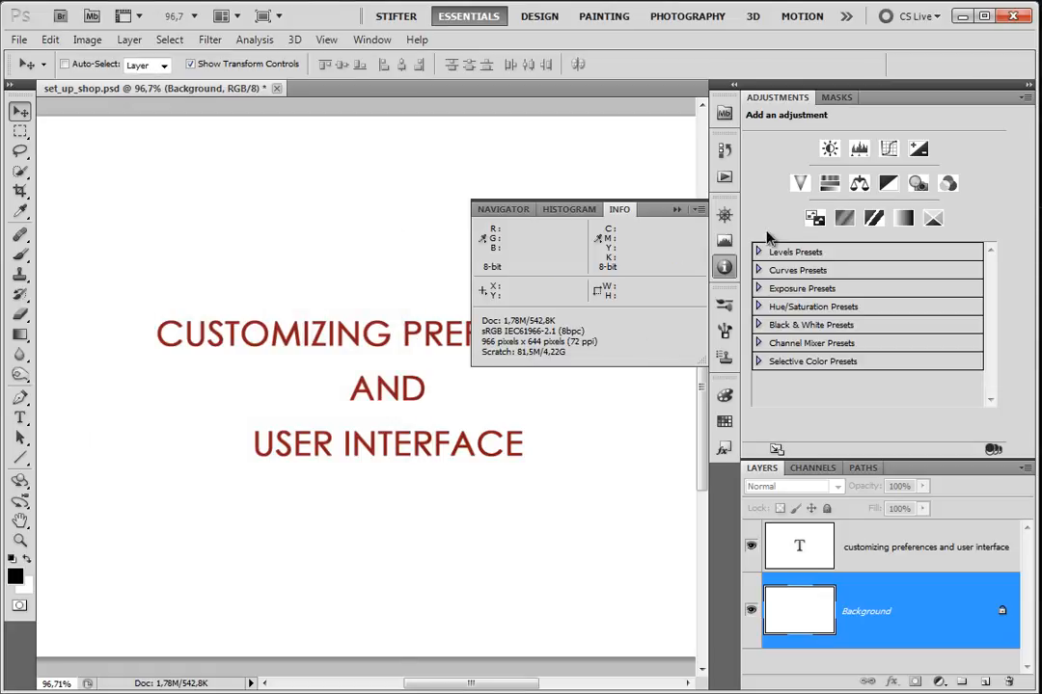
left_click(726, 268)
left_click(726, 268)
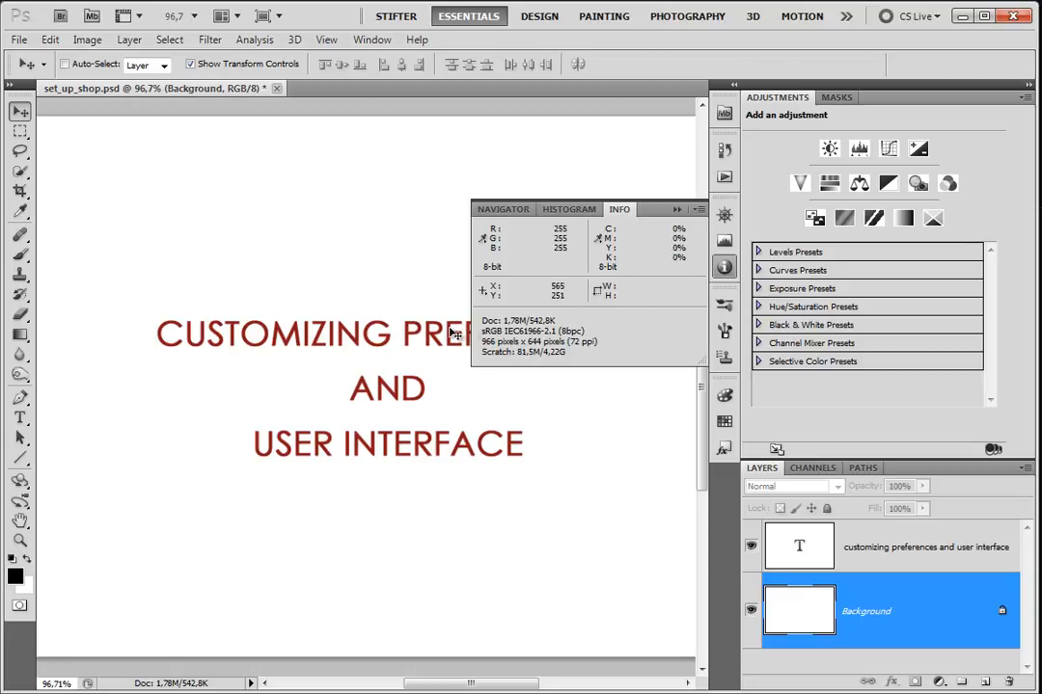
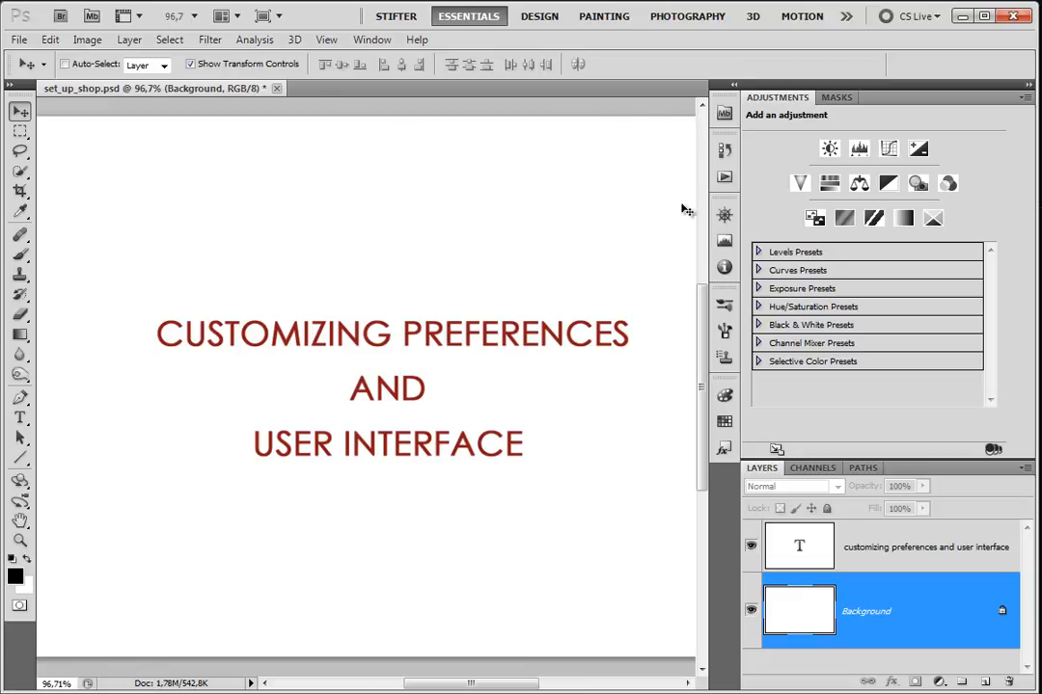
Step: Add the Character and Paragraph panel group to the workspace and look at both panels
left_click(370, 42)
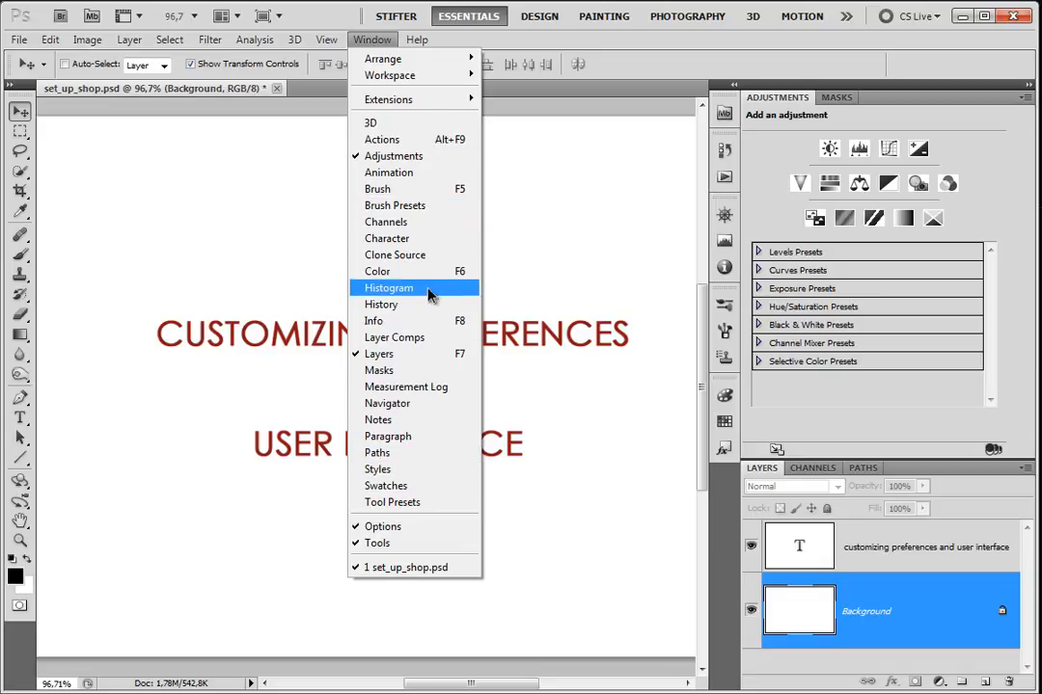
left_click(425, 239)
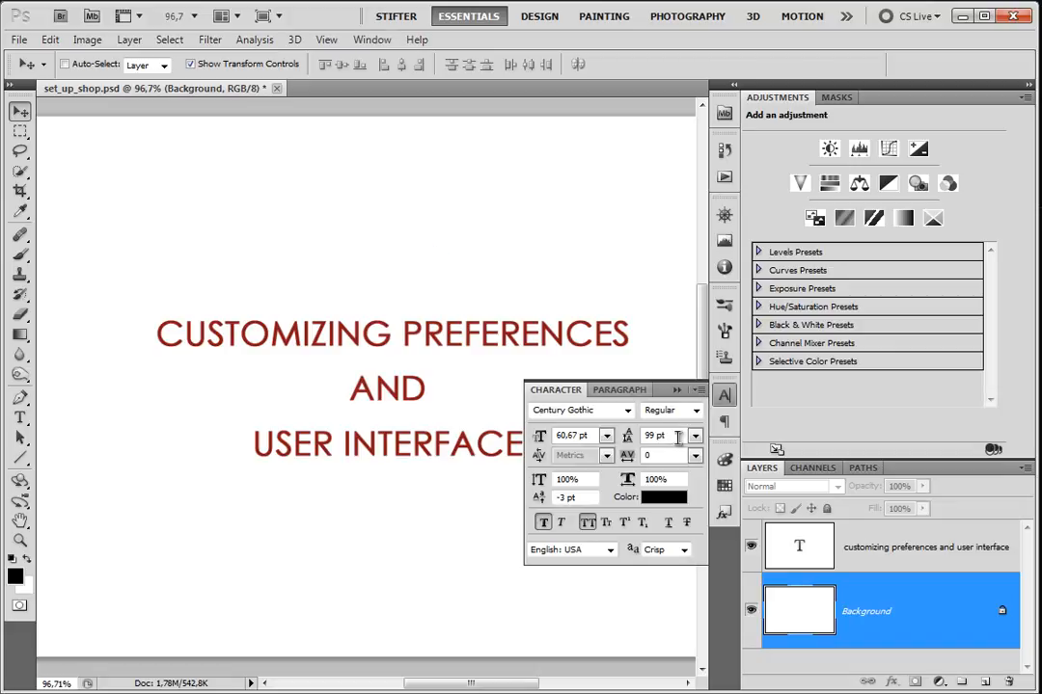
left_click(619, 392)
left_click(556, 391)
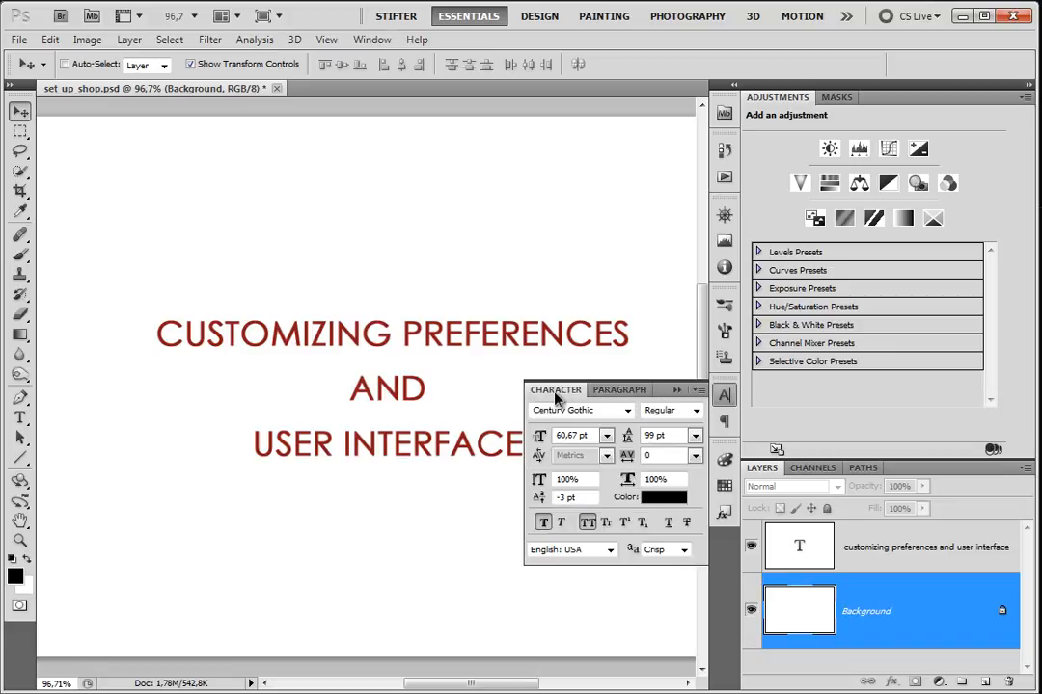
left_click(642, 394)
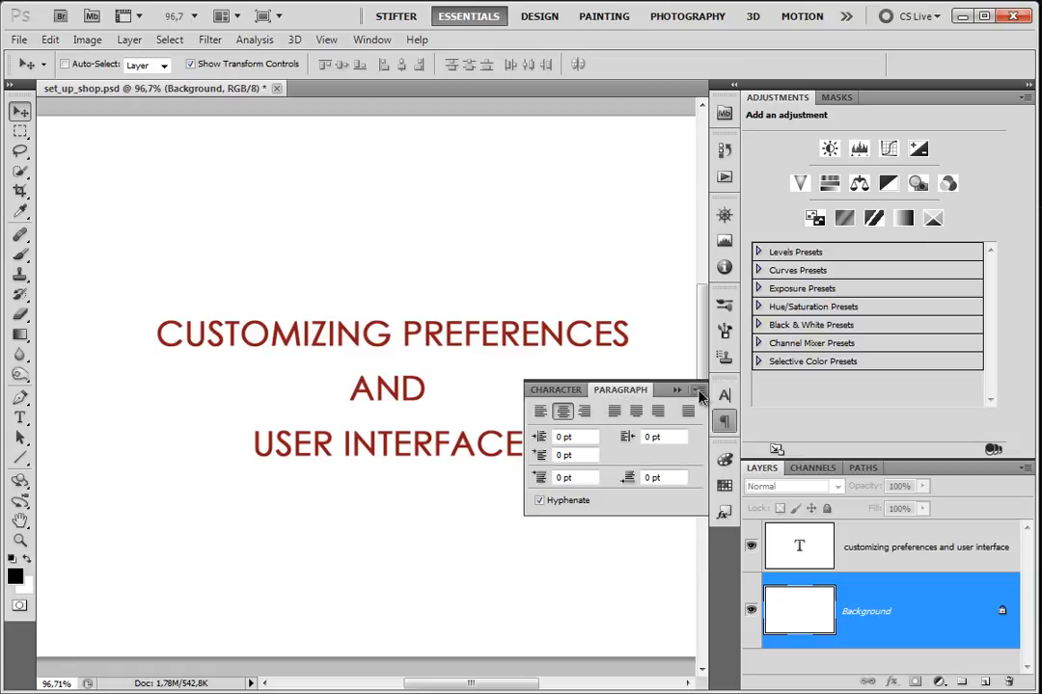
Step: Try the Paragraph panel's Roman Hanging Punctuation option, switch it back off, and review the other paragraph options
left_click(701, 394)
left_click(806, 397)
left_click(700, 393)
left_click(732, 397)
left_click(699, 394)
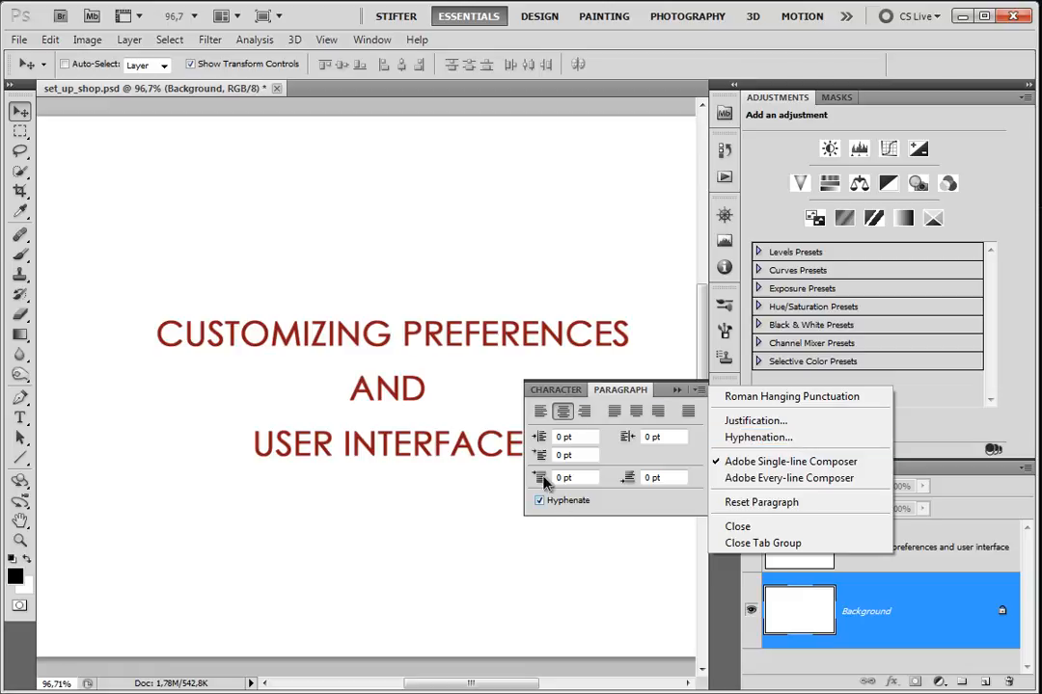
left_click(541, 401)
Step: Review the Character panel's text options and collapse the Character and Paragraph panel group
left_click(554, 390)
left_click(697, 389)
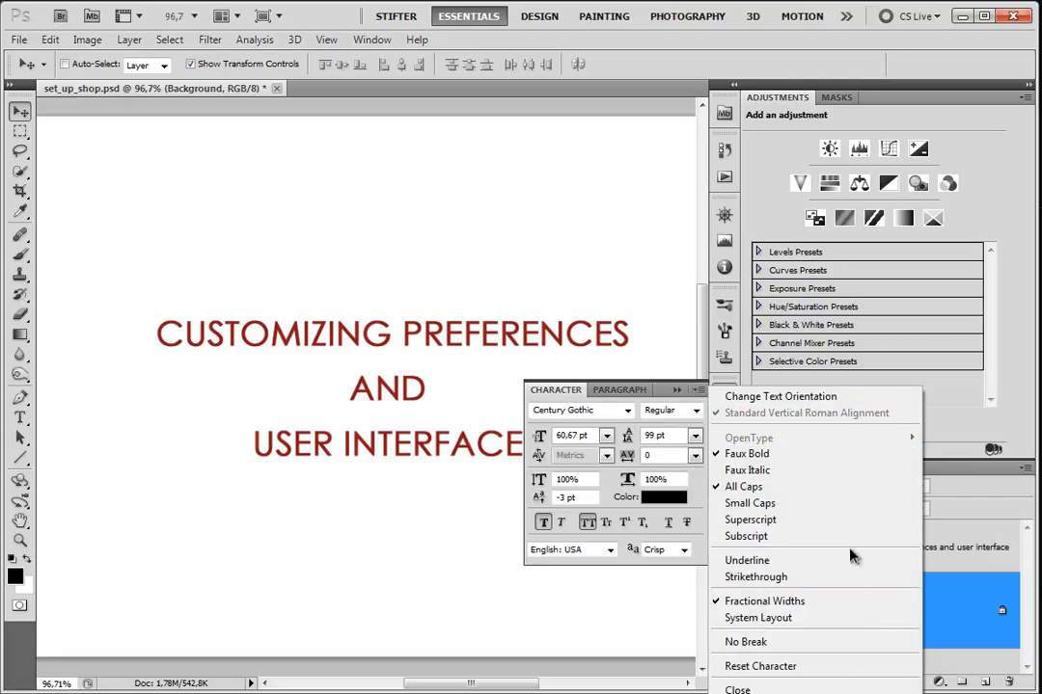
left_click(565, 394)
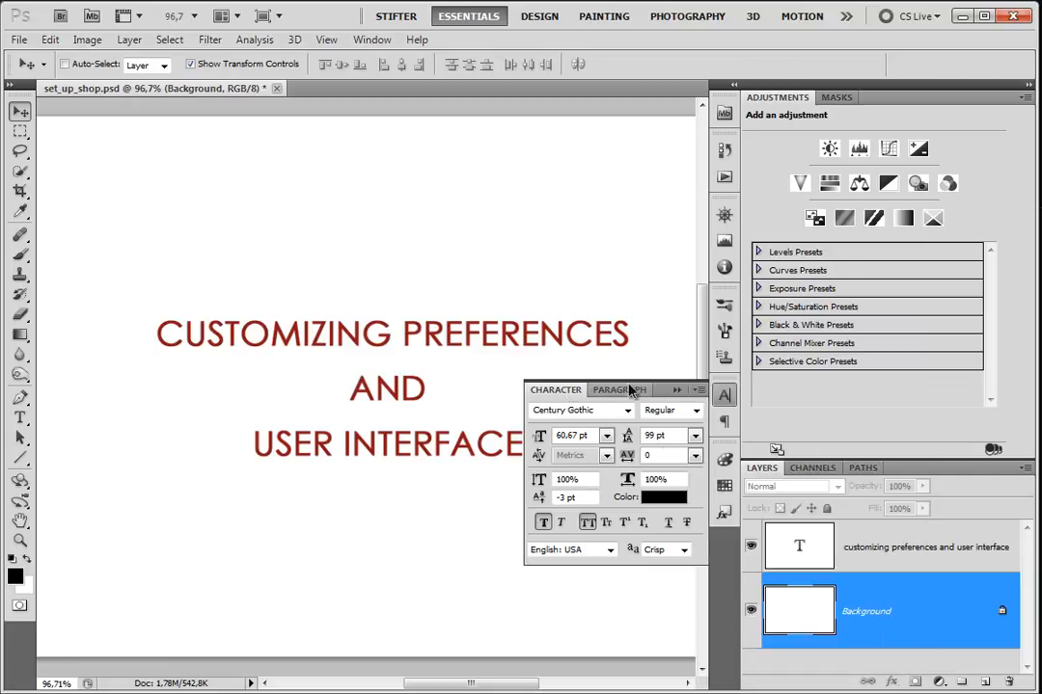
left_click(718, 400)
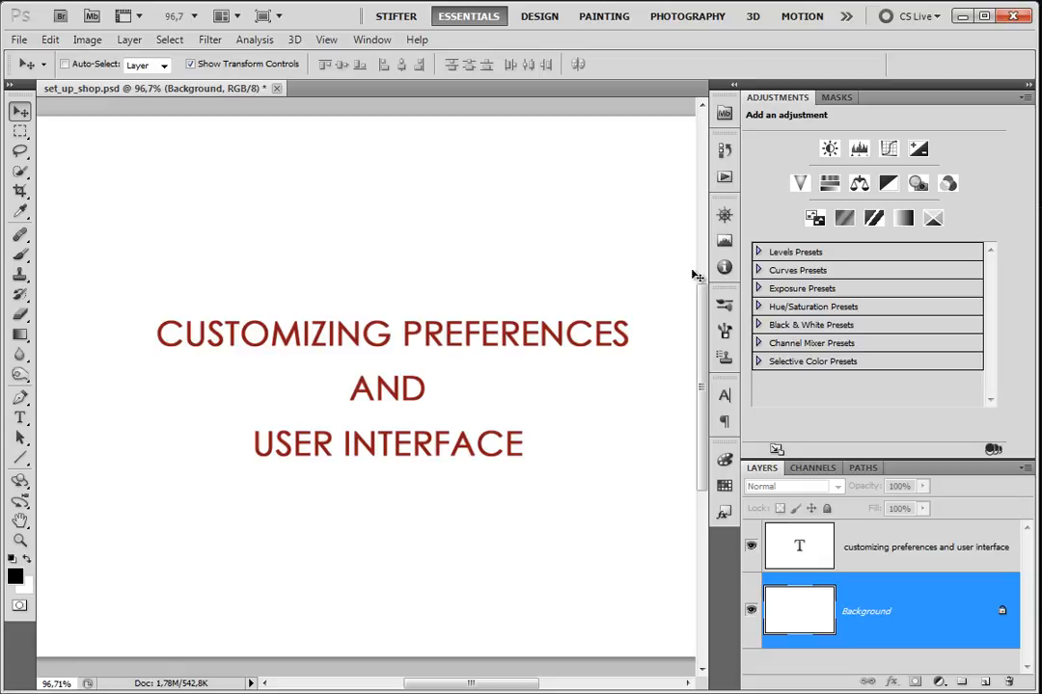
Step: Review the Adjustments panel's options, add a Levels adjustment layer, and check its auto color correction options without changing them
left_click(1024, 100)
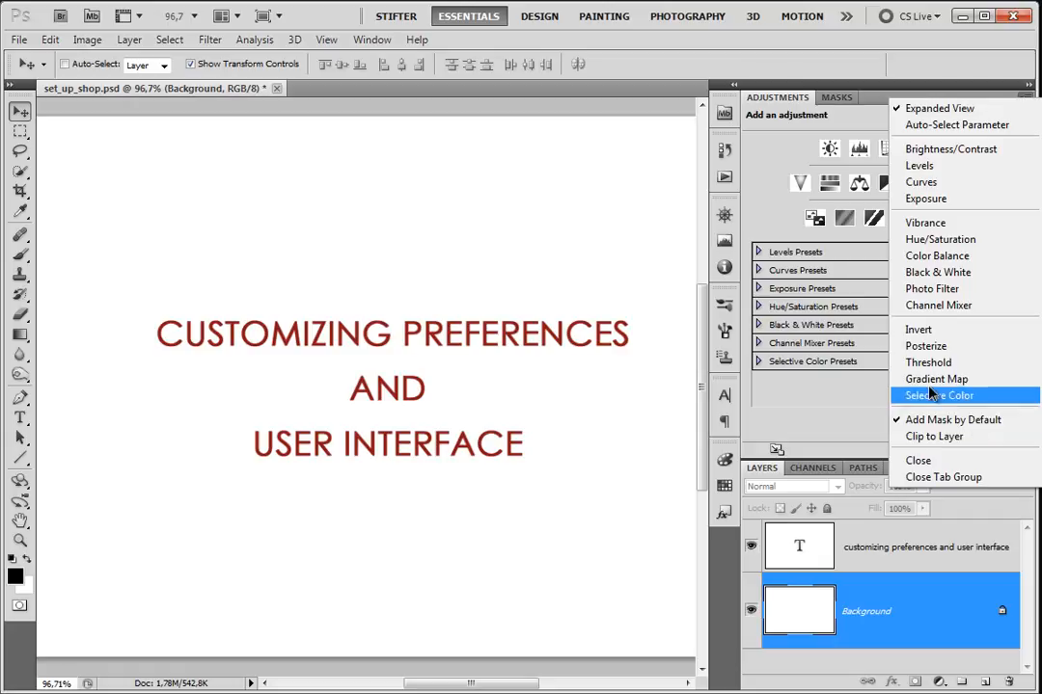
left_click(827, 405)
left_click(860, 153)
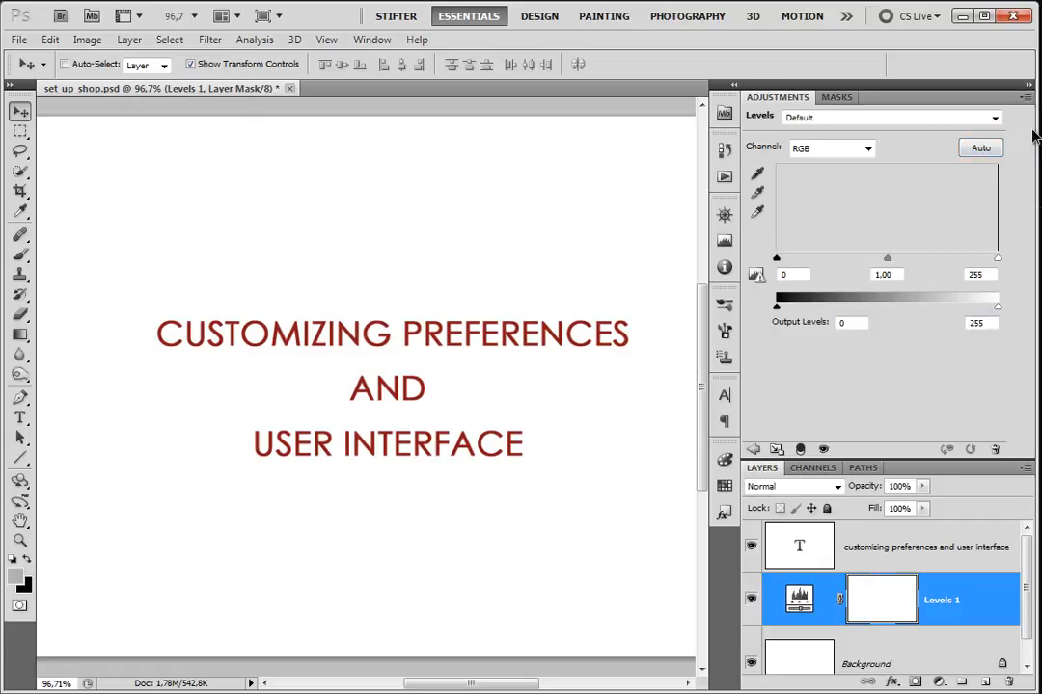
left_click(1024, 98)
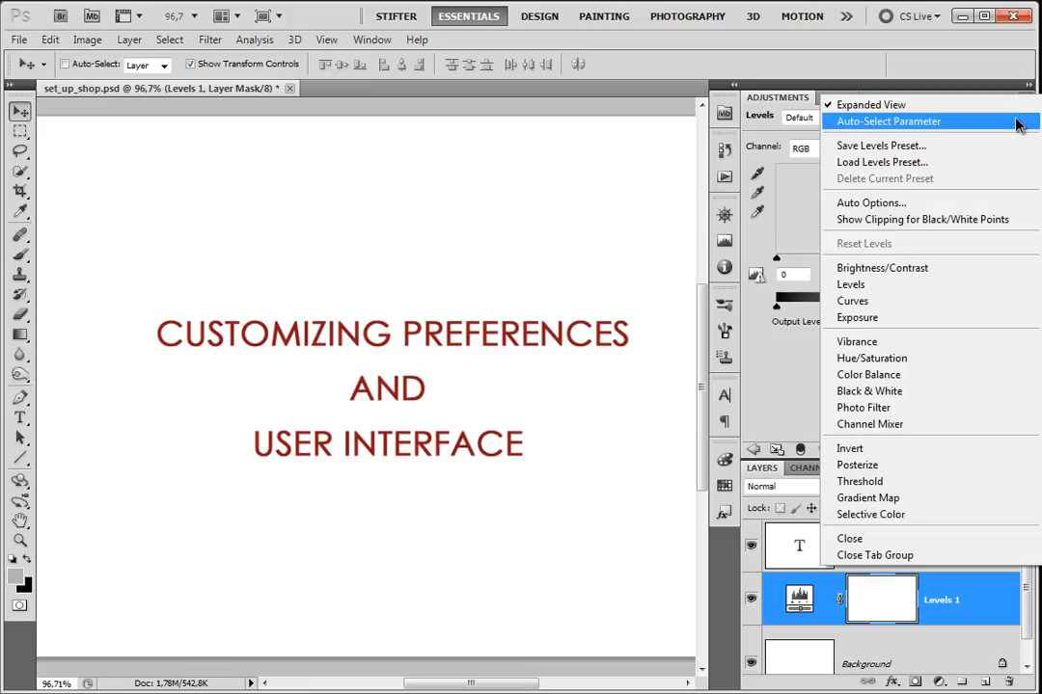
left_click(967, 207)
left_click_drag(673, 235, 322, 202)
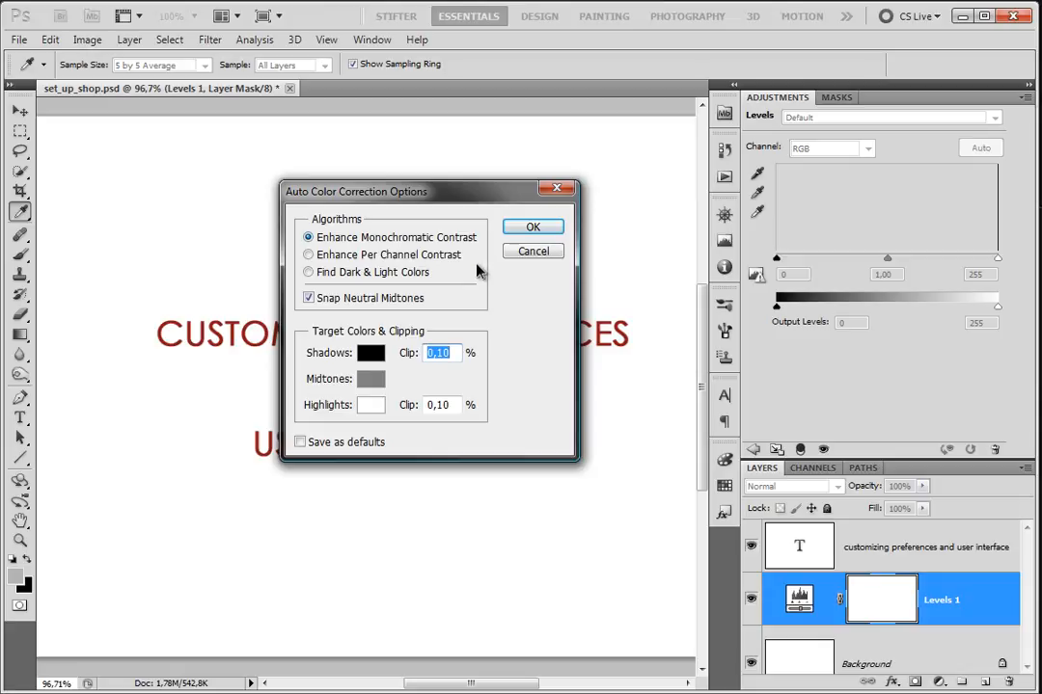
left_click(513, 253)
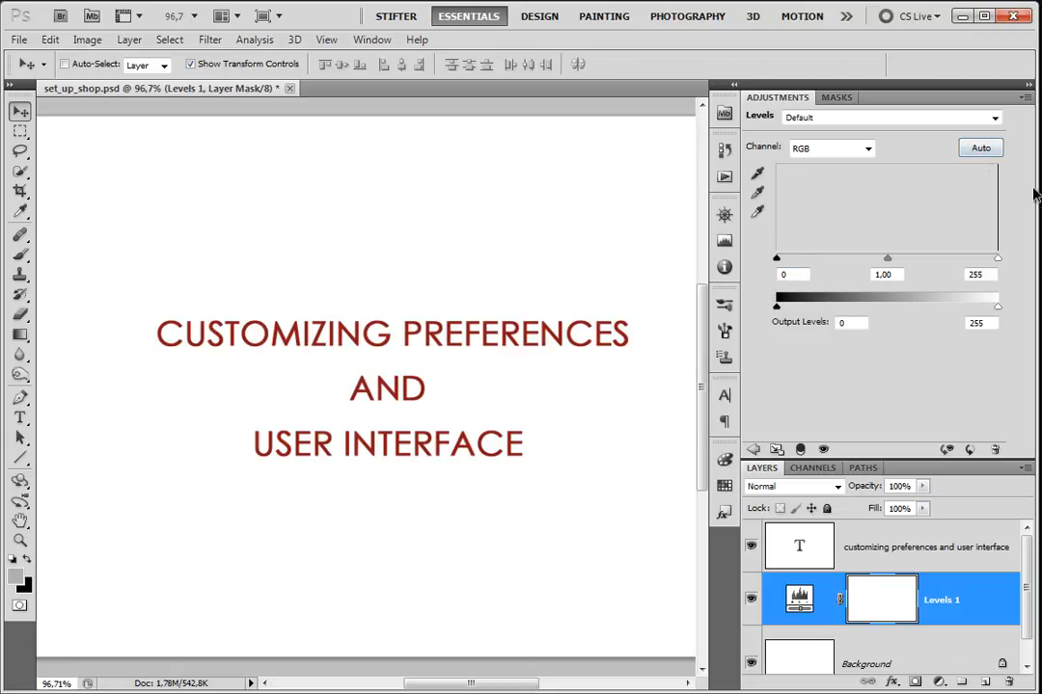
Step: Recheck the Levels options and delete the Levels adjustment layer
left_click(1023, 99)
left_click(973, 212)
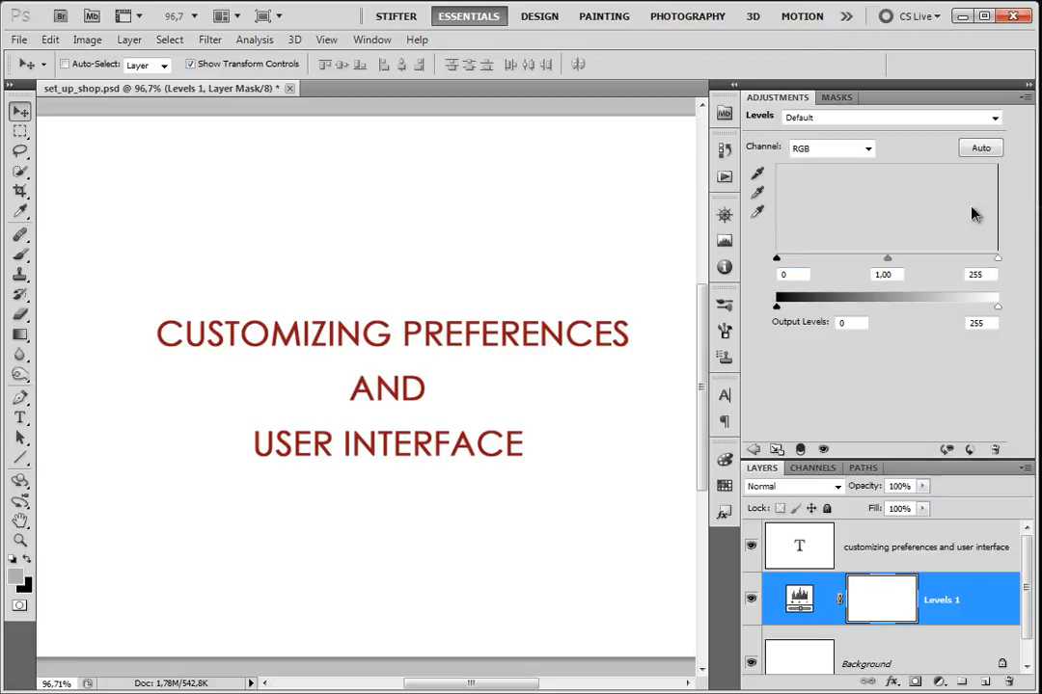
left_click(995, 451)
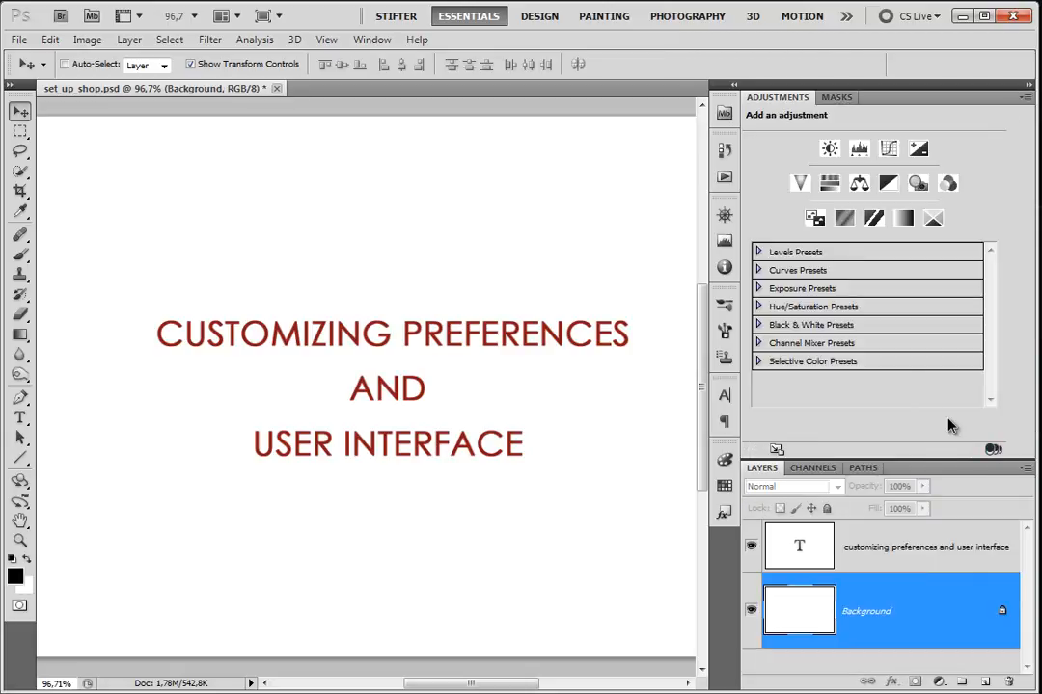
Step: Add a Curves adjustment layer, check its options, and toggle its grid to quarter divisions and back to the finer ten-part divisions
left_click(888, 147)
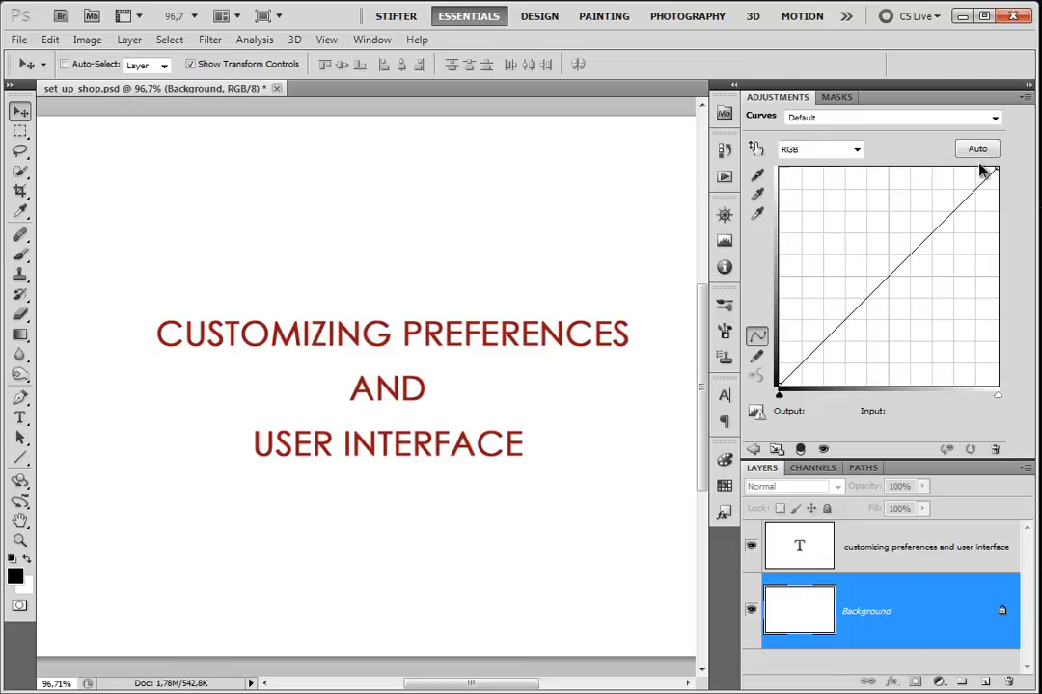
left_click(844, 243, "alt")
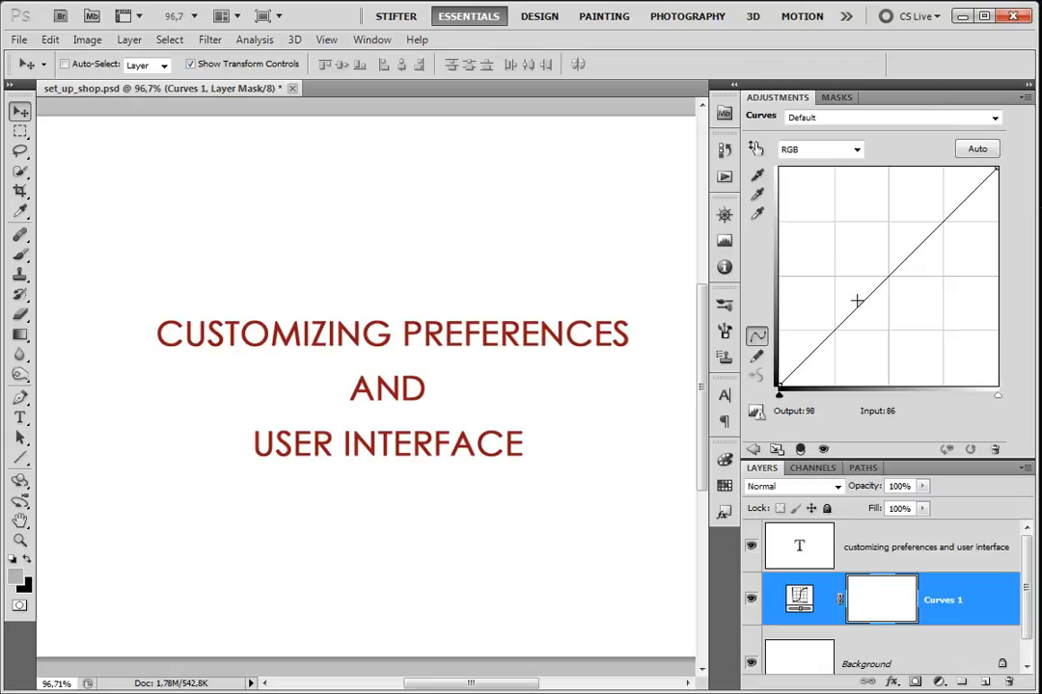
left_click(1025, 98)
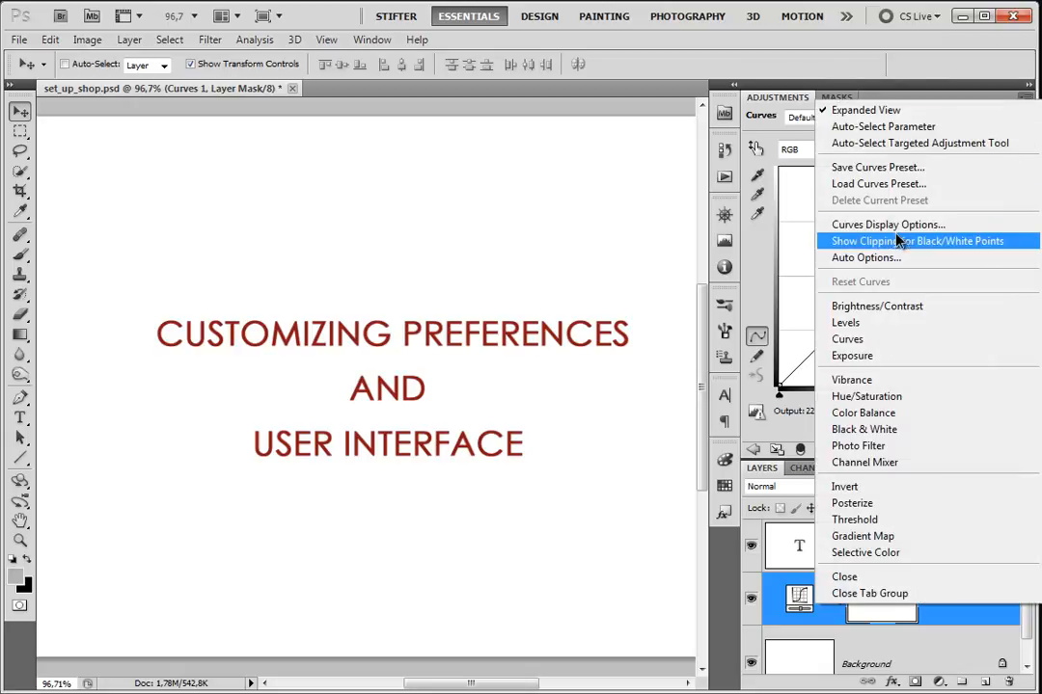
left_click(779, 98)
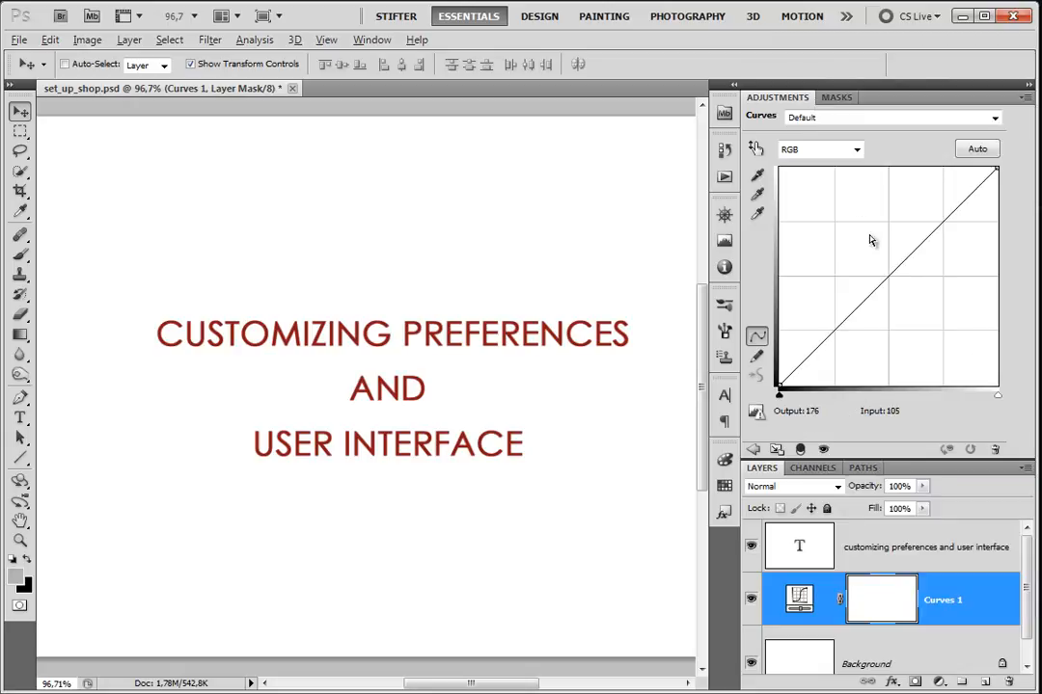
left_click(879, 247, "alt")
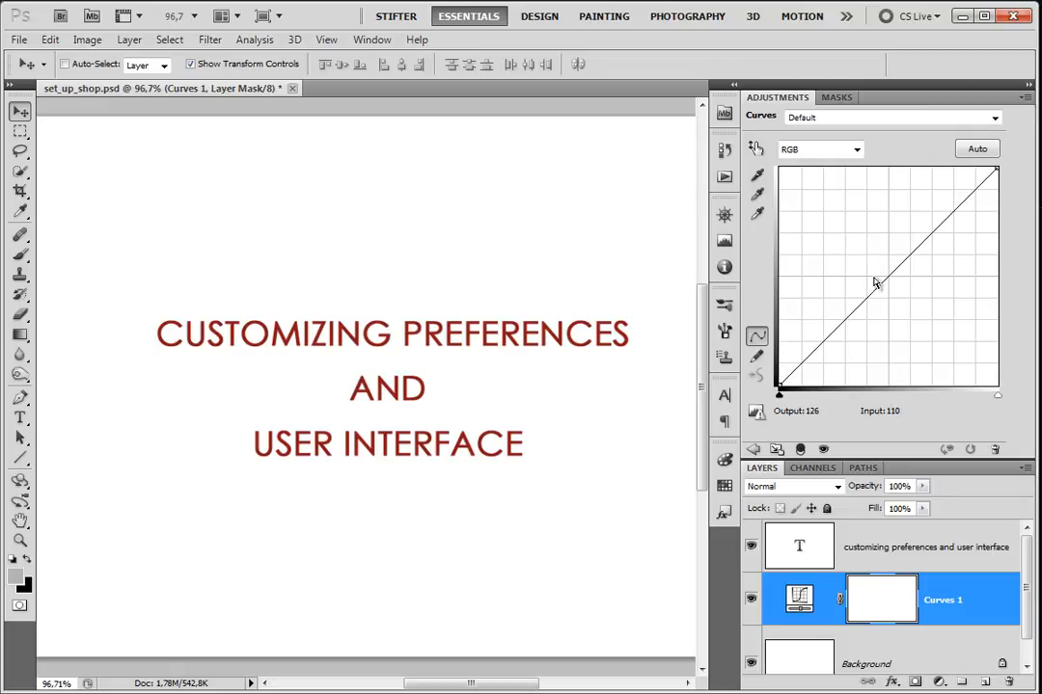
Step: Shape the curve into a steep S by raising an upper point and lowering a shadow point to input 82, output 42
left_click_drag(908, 258, 890, 209)
left_click_drag(839, 331, 855, 354)
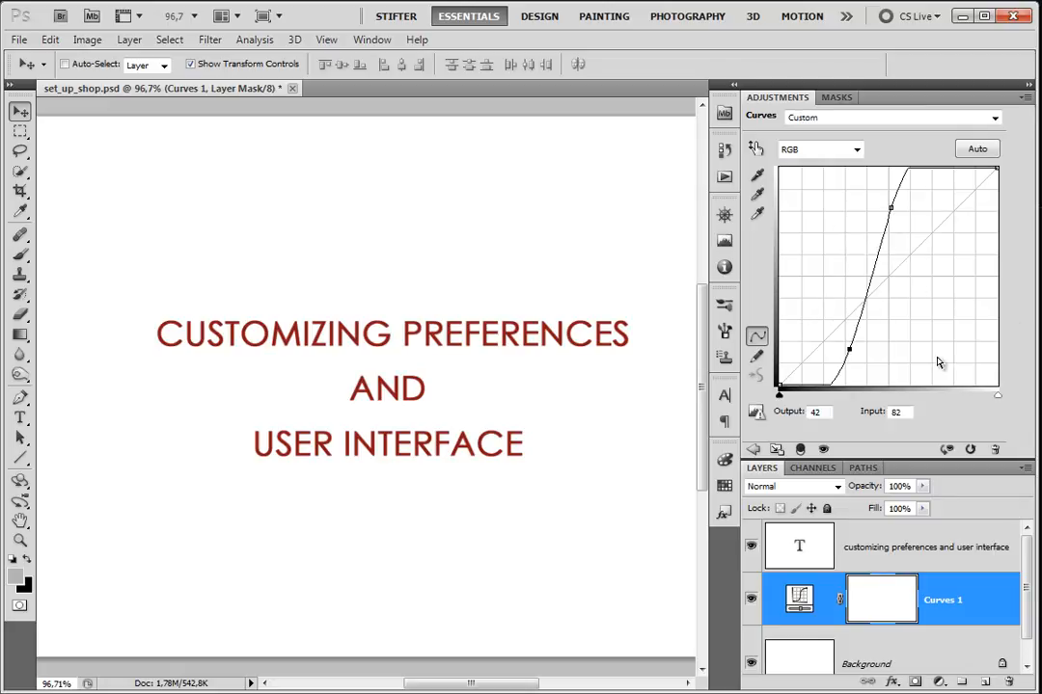
Step: Reset the curve to its default and compare the coarse and fine grids in Curves Display Options without keeping changes
left_click(968, 449)
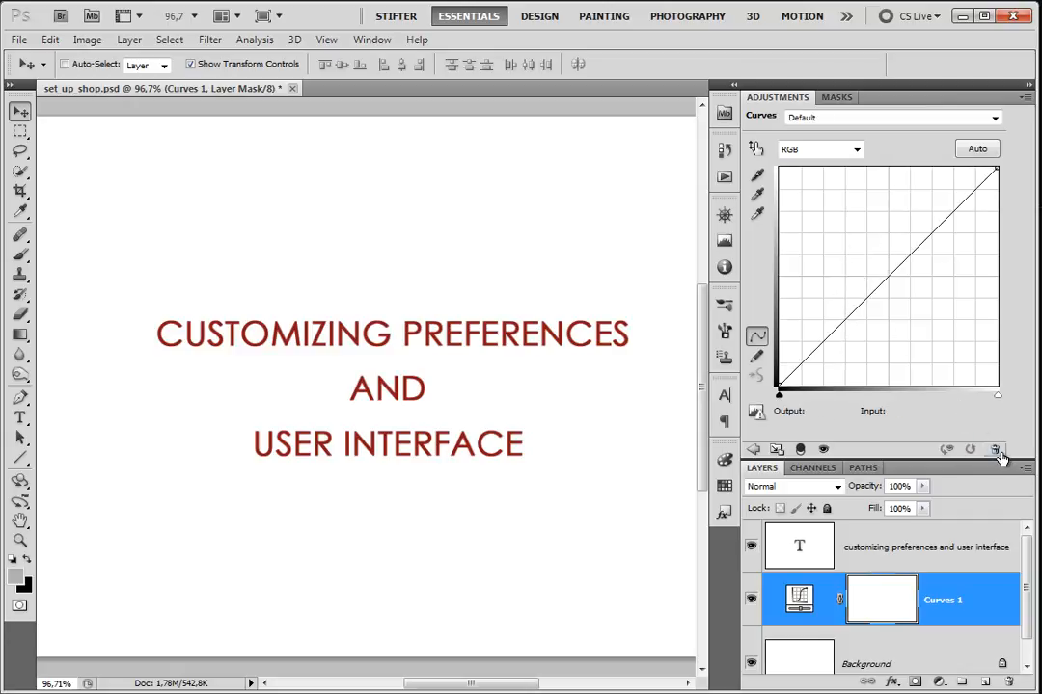
left_click(1024, 98)
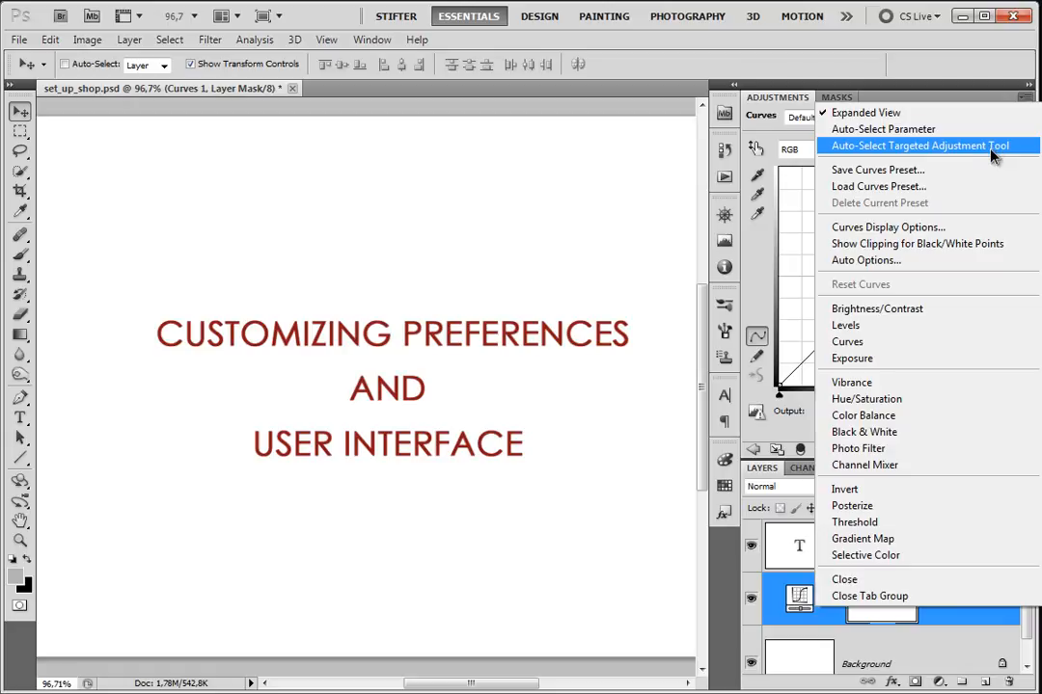
left_click(994, 232)
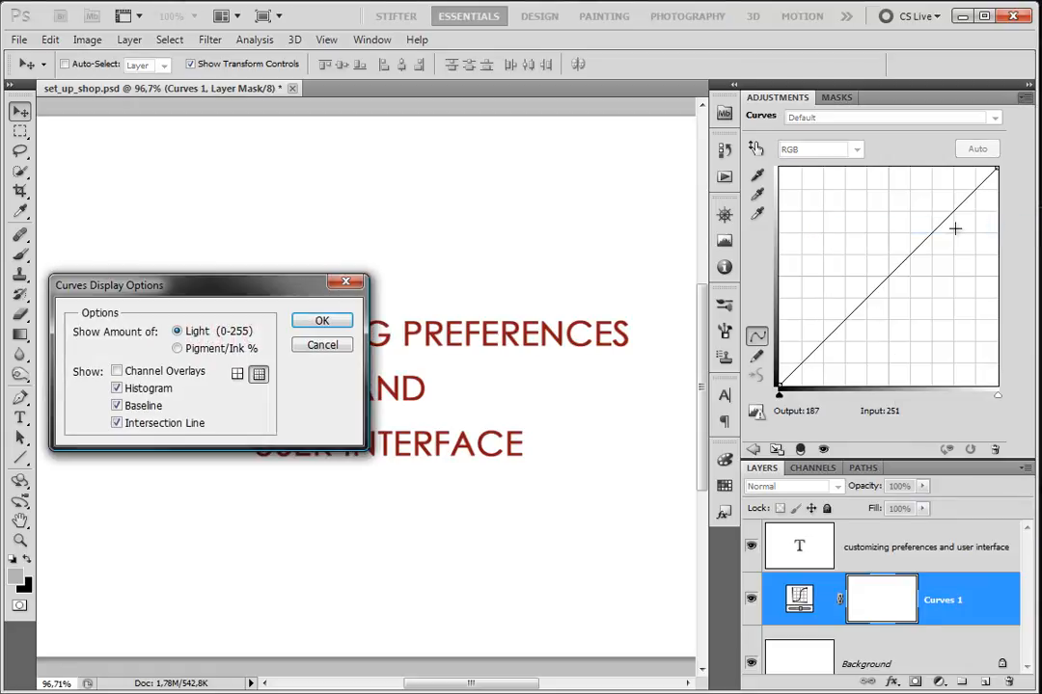
left_click_drag(193, 284, 437, 217)
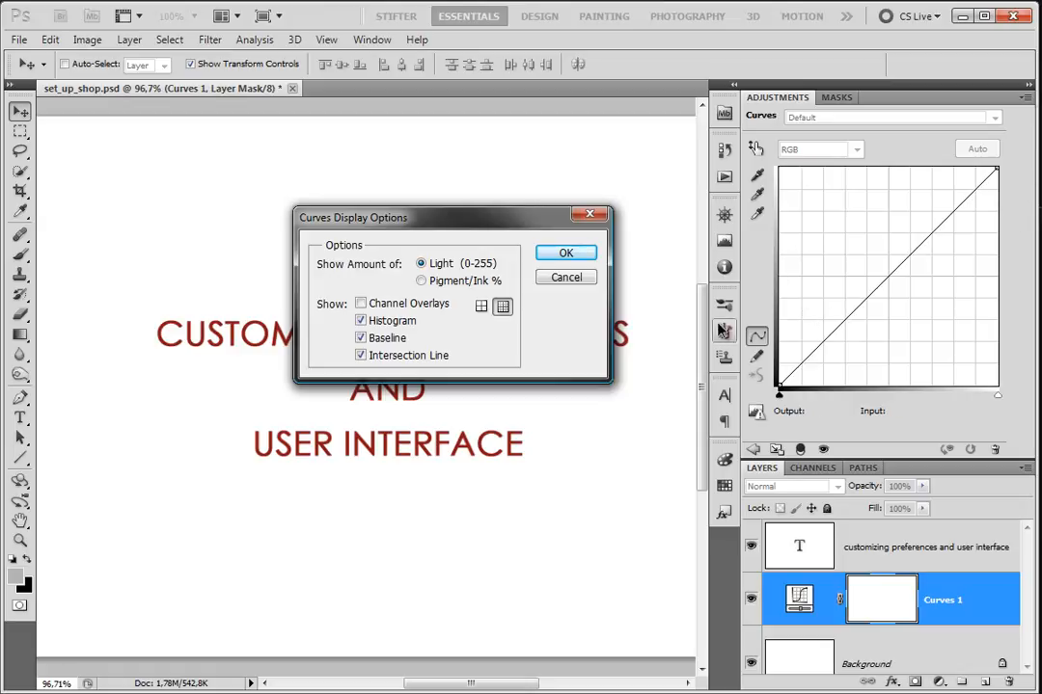
left_click(480, 306)
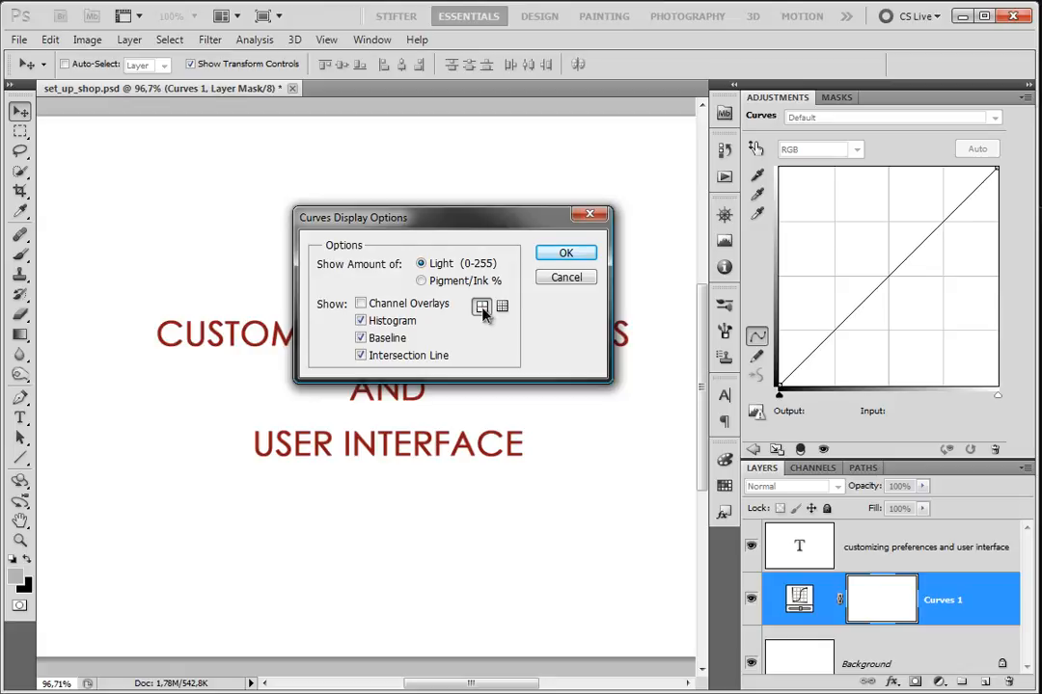
left_click(502, 306)
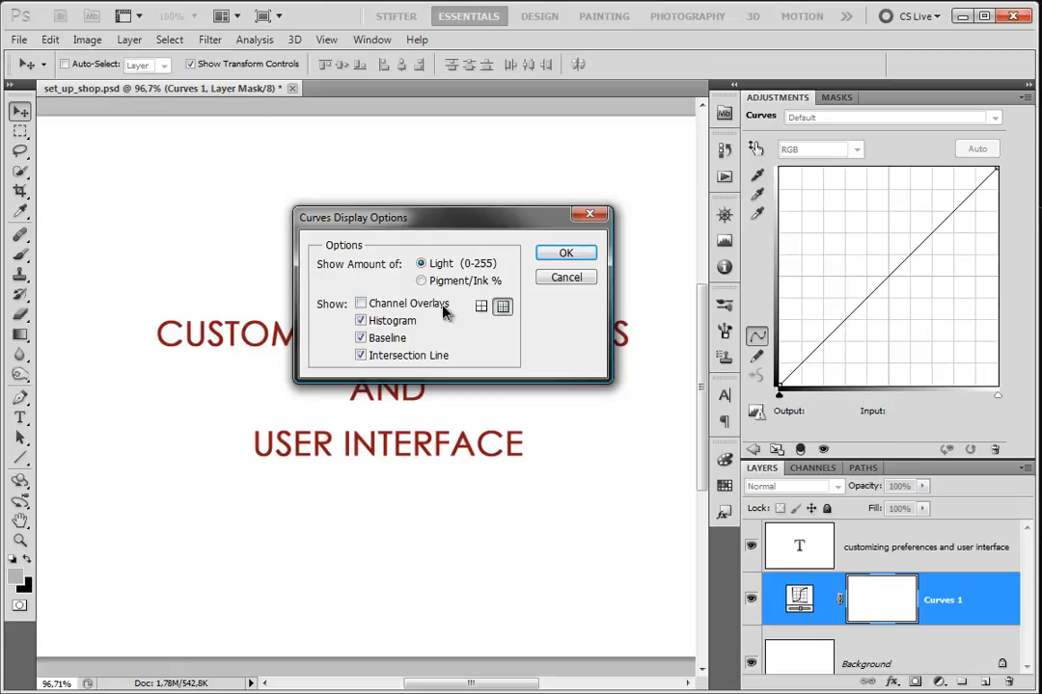
left_click(564, 277)
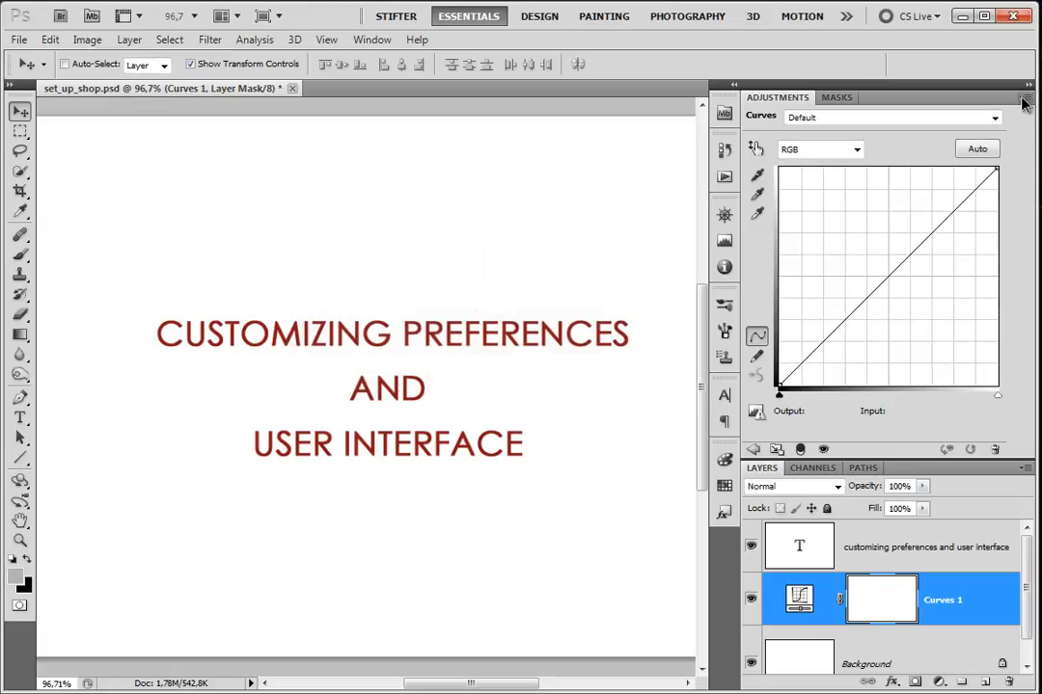
Step: Delete the Curves adjustment layer and look through the collapsed panels, including Styles, Paragraph, Brush, Navigator and History
left_click(996, 449)
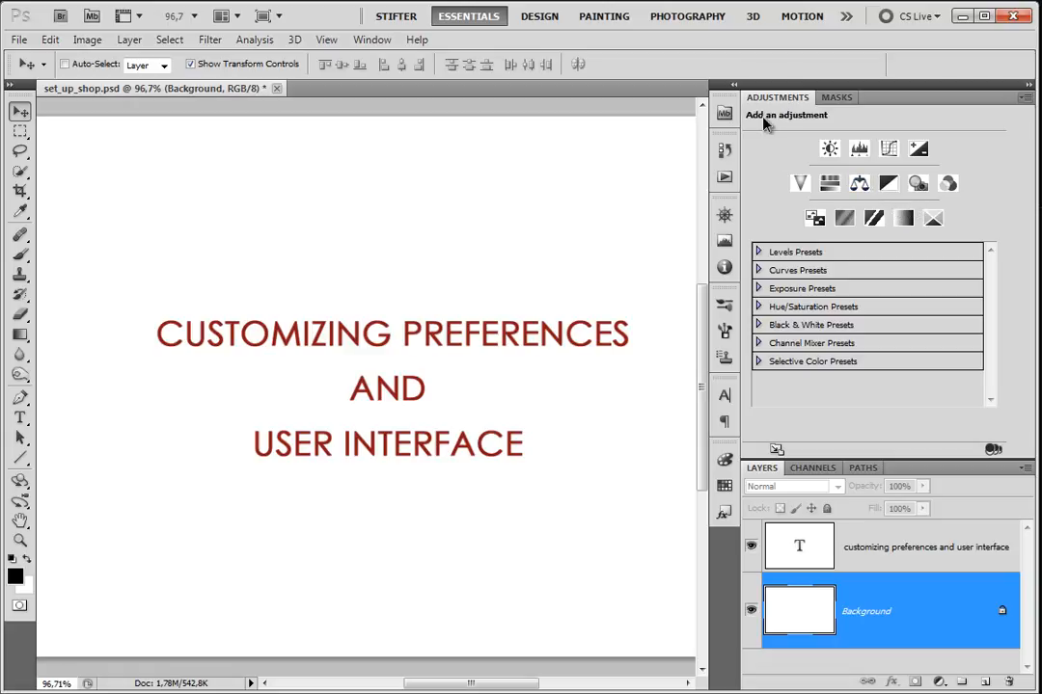
left_click(724, 486)
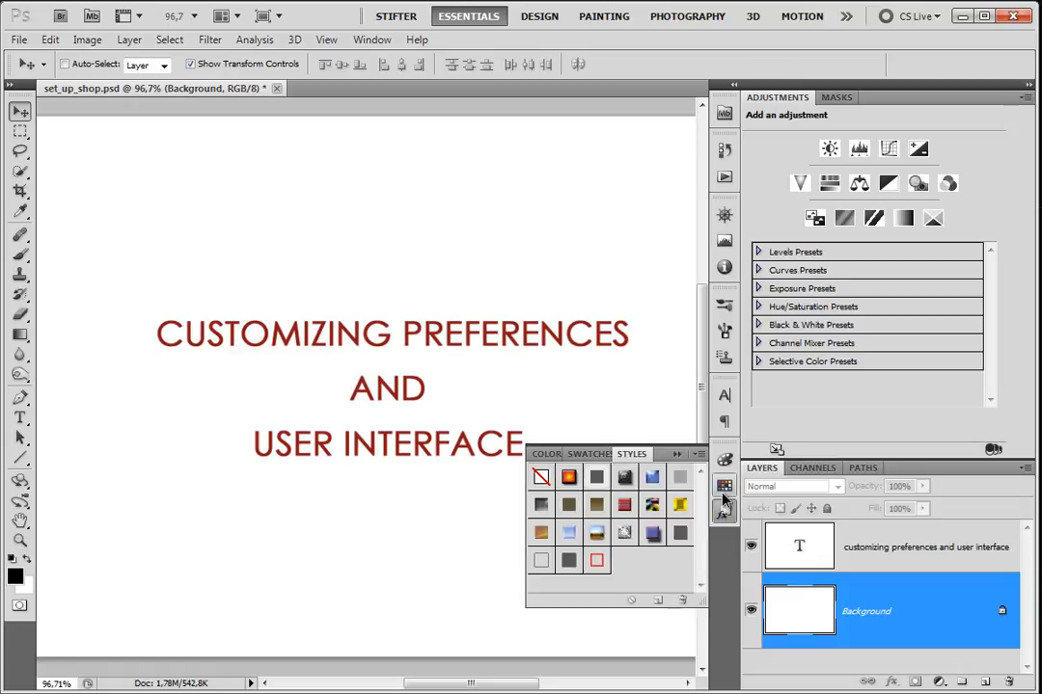
left_click(724, 459)
left_click(724, 420)
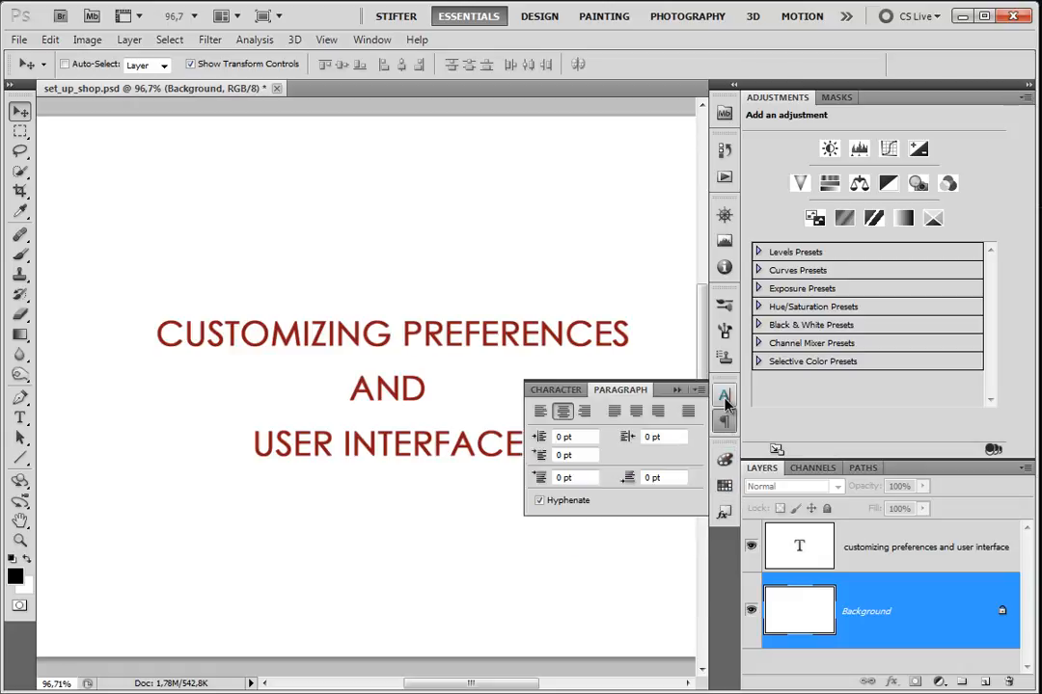
left_click(725, 402)
left_click(724, 333)
left_click(726, 307)
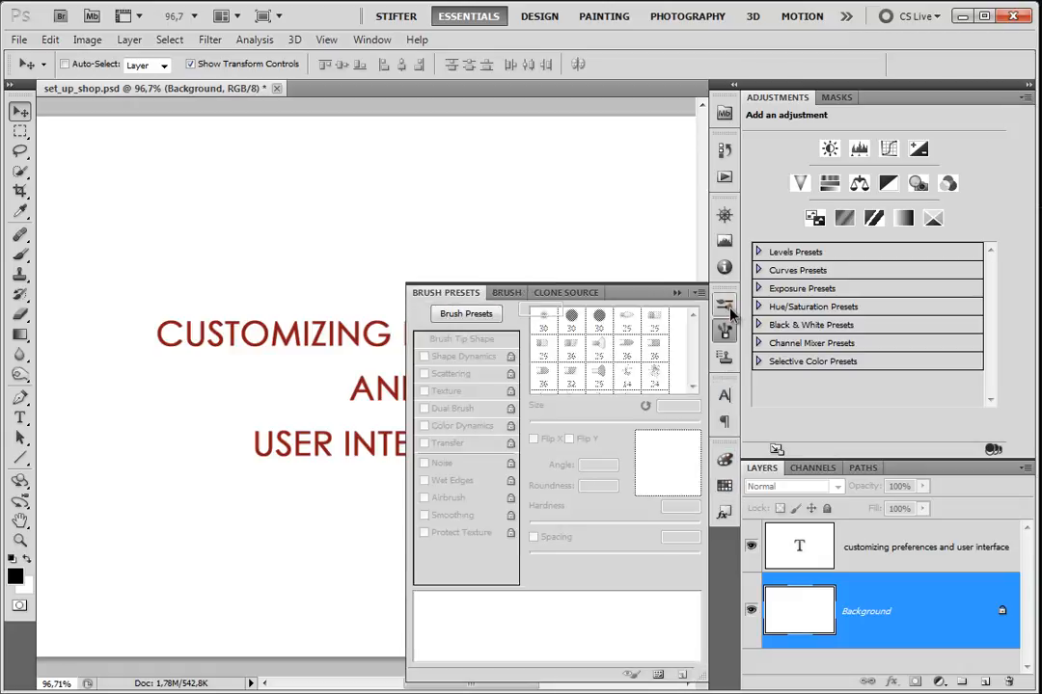
left_click(726, 308)
left_click(724, 266)
left_click(726, 216)
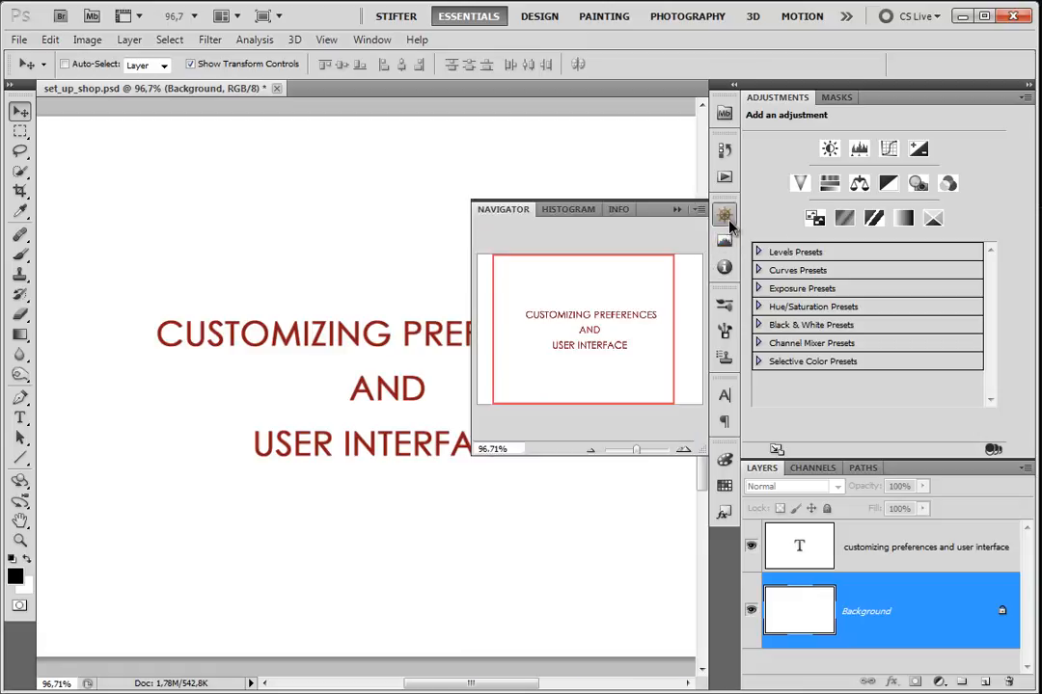
left_click(725, 175)
left_click(727, 153)
left_click(726, 152)
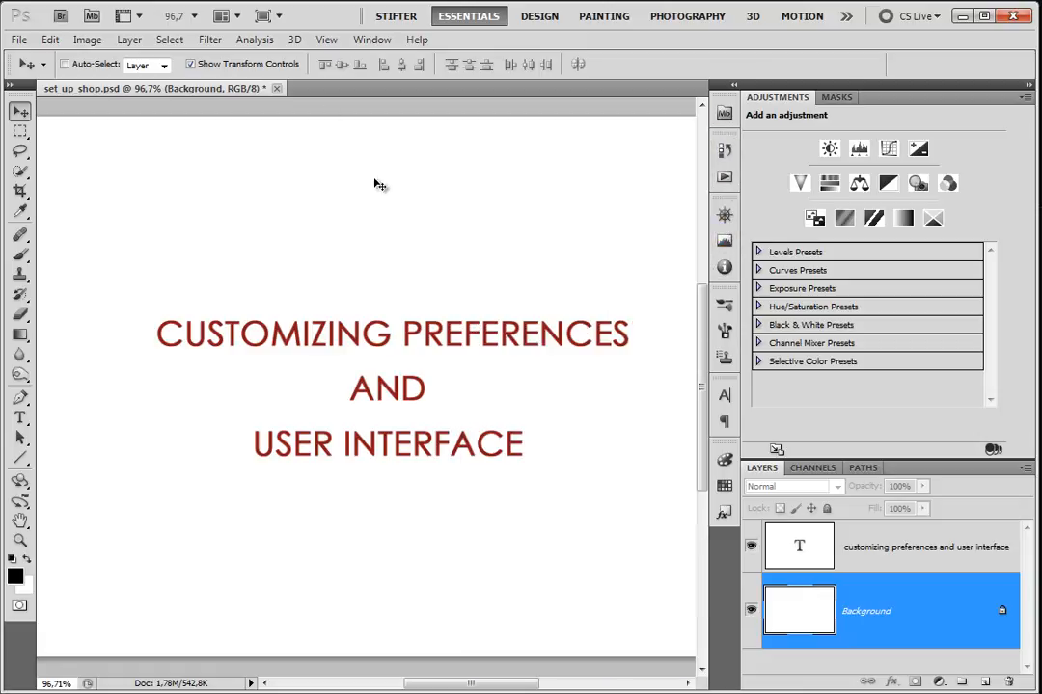
Step: Add the Notes and Layer Comps panel group to the dock, enlarged in height, and collapse the Adjustments panel
left_click(417, 39)
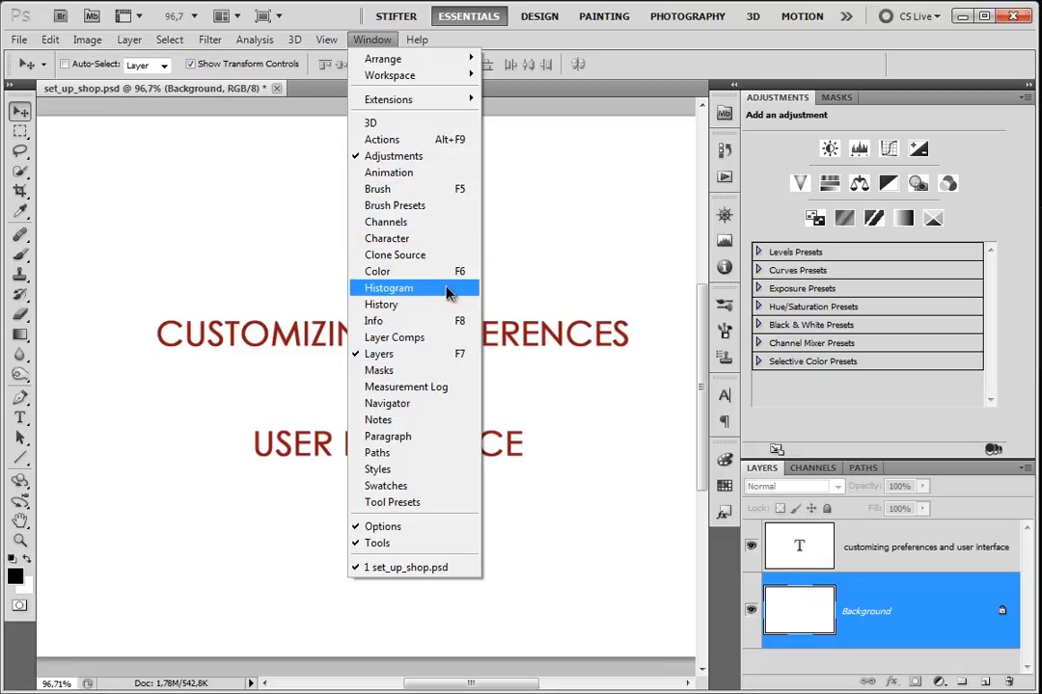
left_click(434, 425)
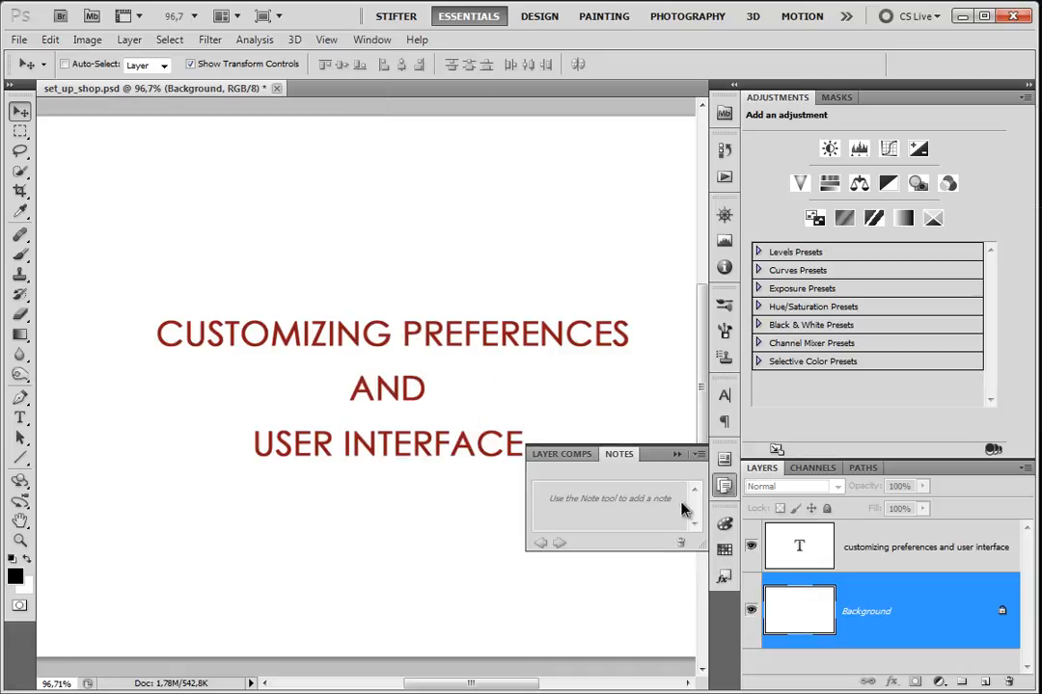
left_click_drag(700, 543, 707, 664)
left_click(724, 459)
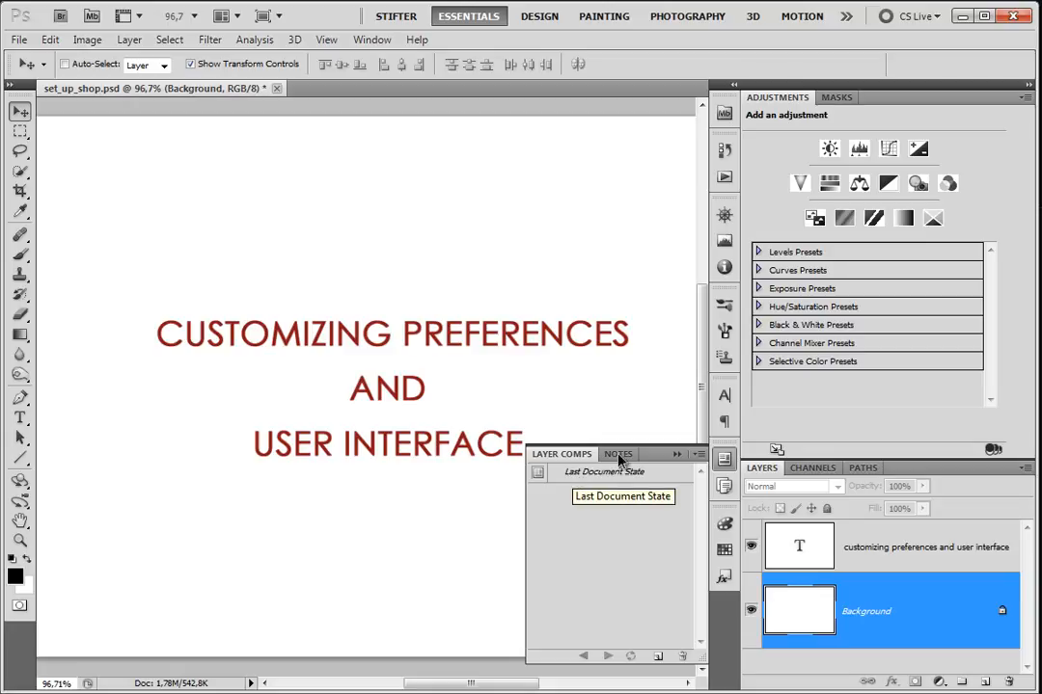
left_click(723, 459)
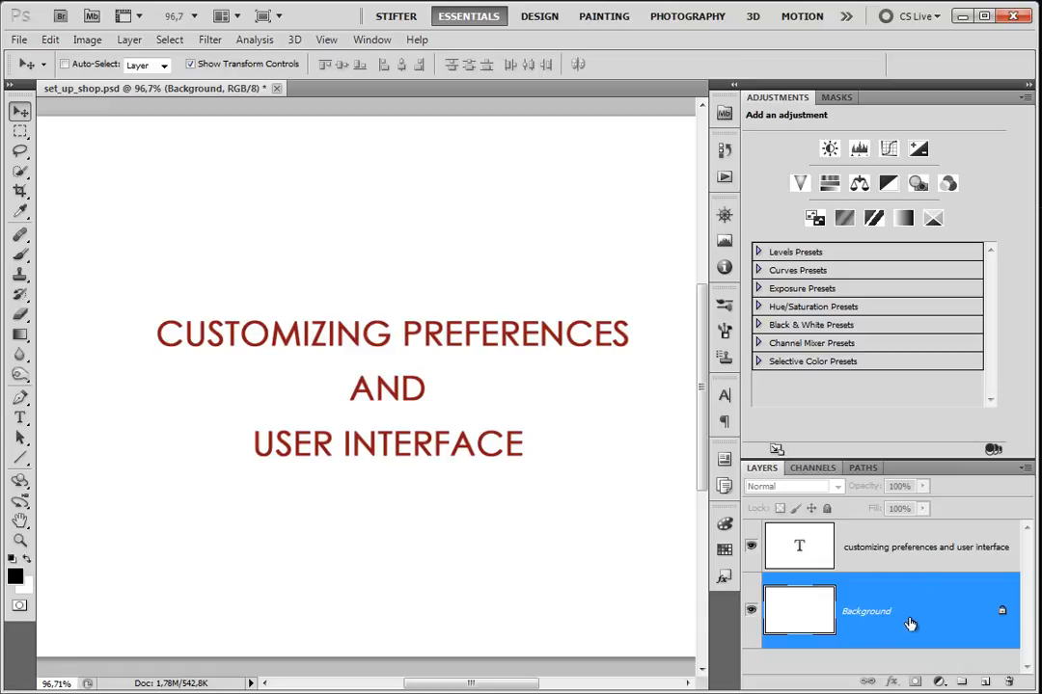
double_click(793, 101)
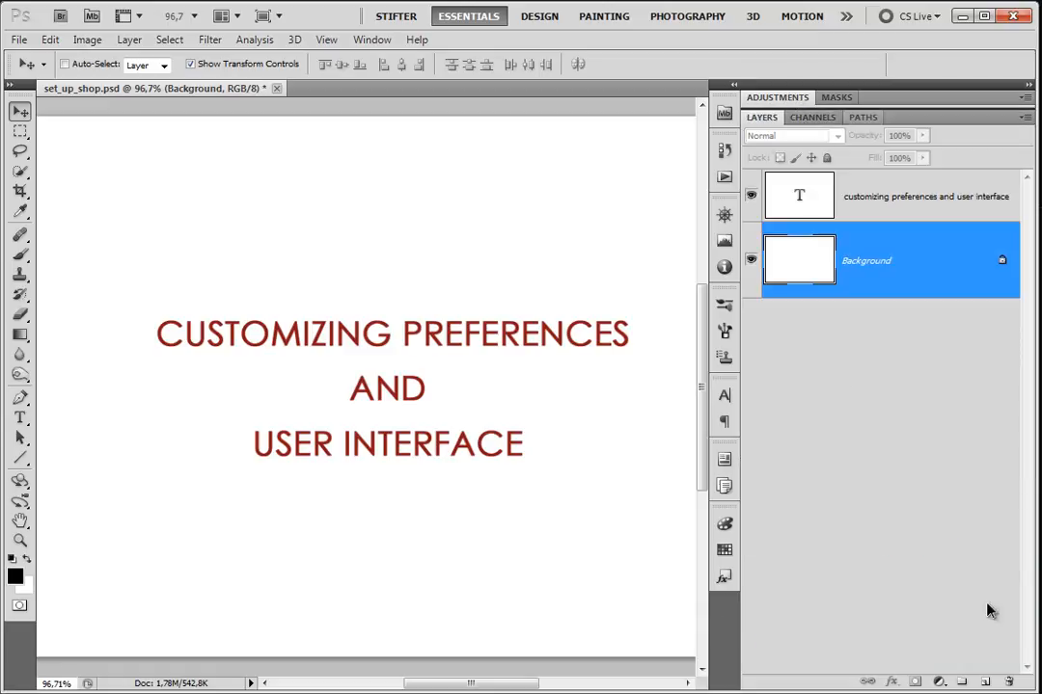
Step: Add a new layer above the Background and set the Brush tool to a hard 40 px tip
left_click(986, 683)
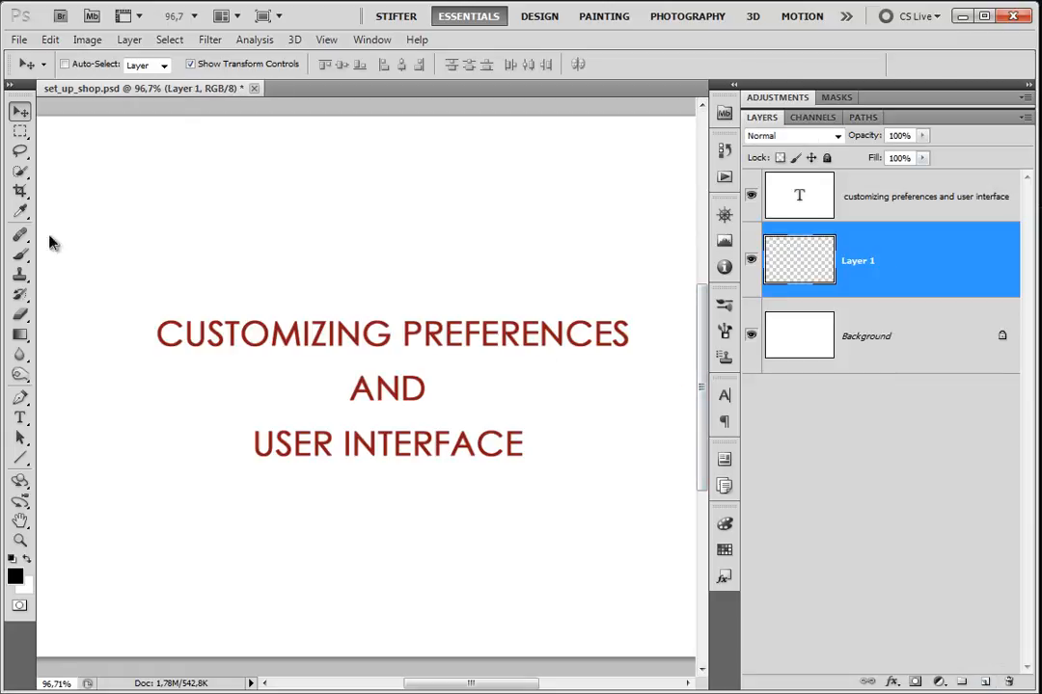
left_click(19, 253)
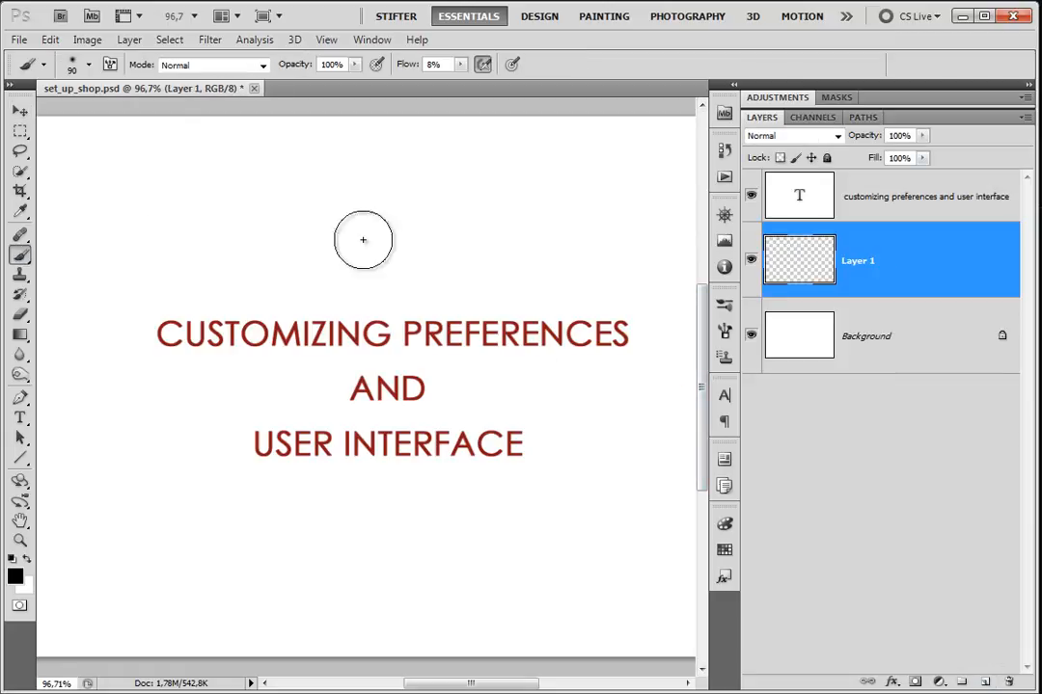
right_click(425, 239)
left_click_drag(385, 289, 595, 294)
left_click_drag(458, 253, 420, 254)
left_click(595, 77)
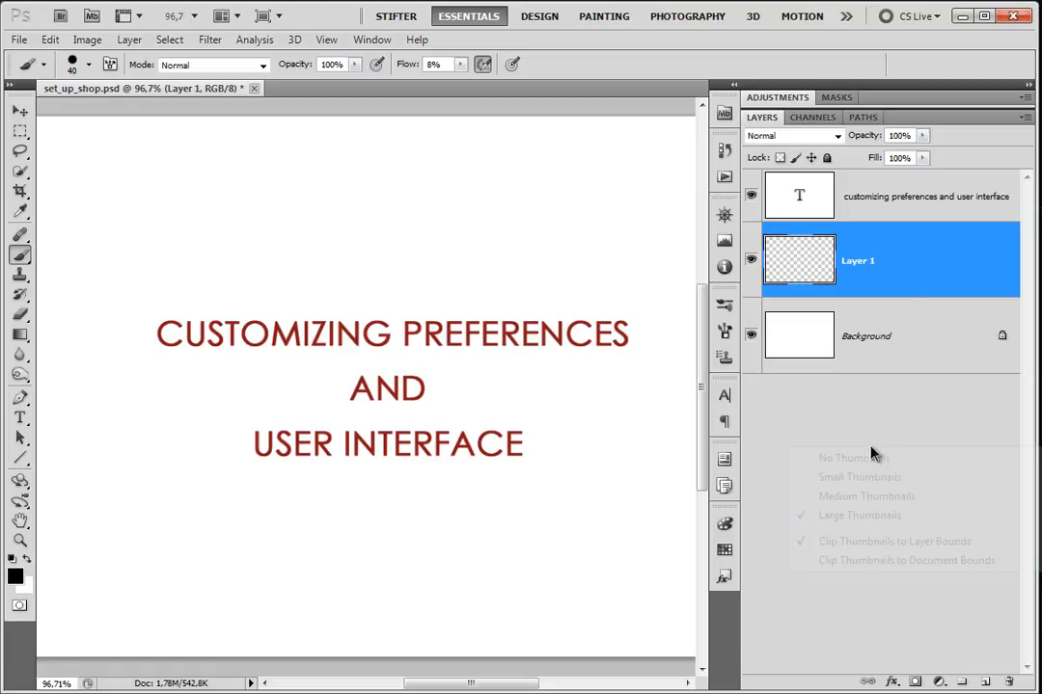
Step: Try small layer thumbnails, return to Large Thumbnails, and clip the thumbnails to the document bounds
right_click(868, 451)
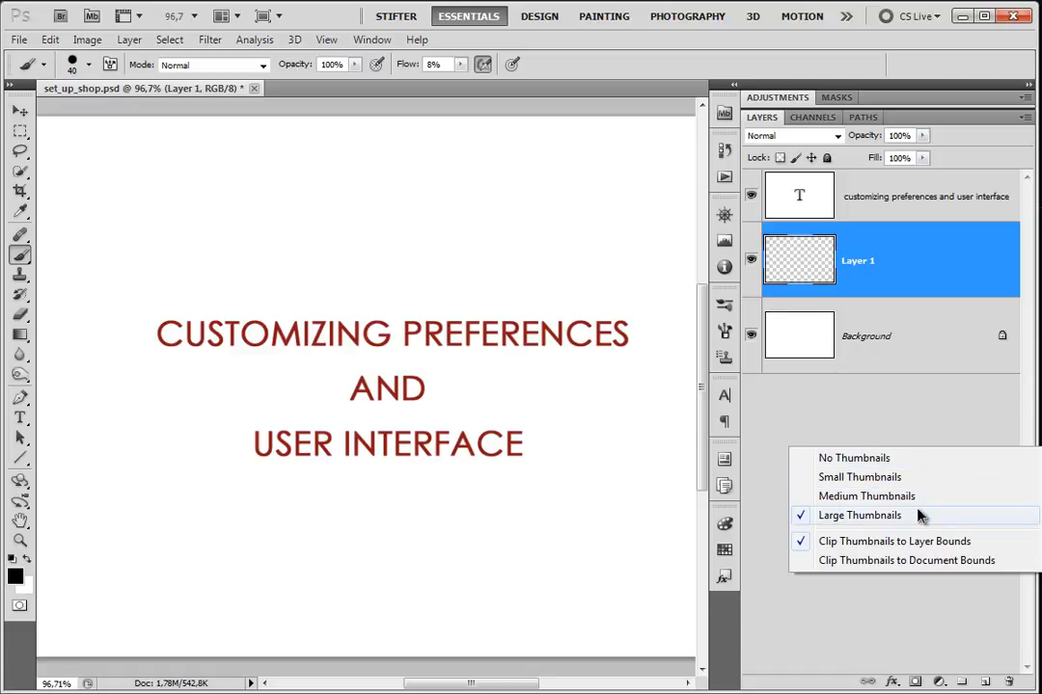
left_click(913, 480)
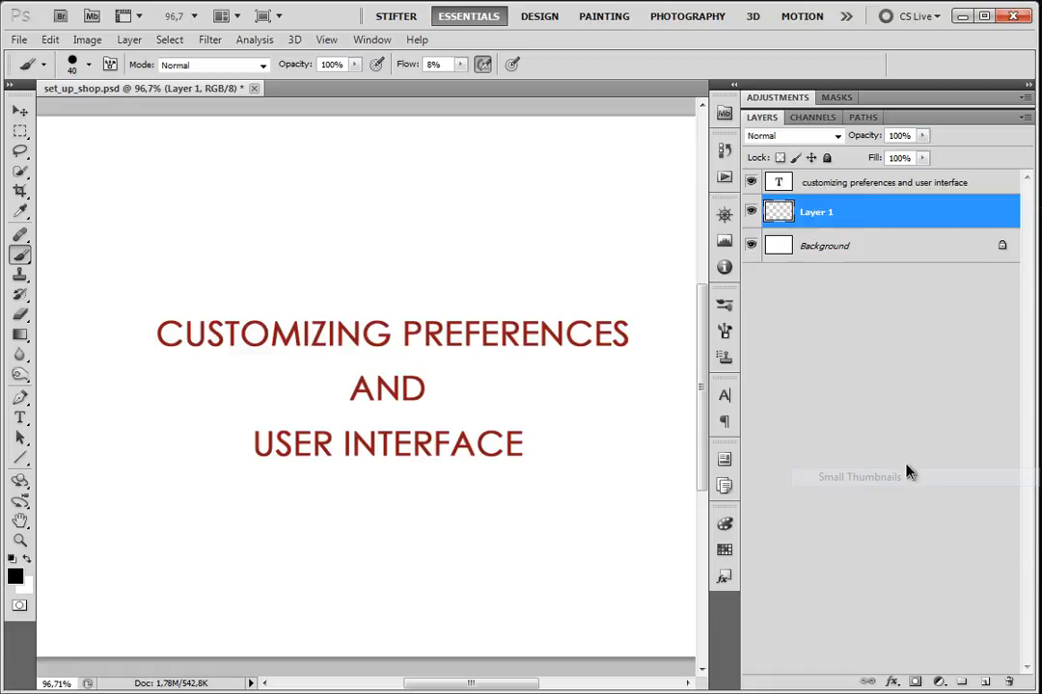
right_click(902, 364)
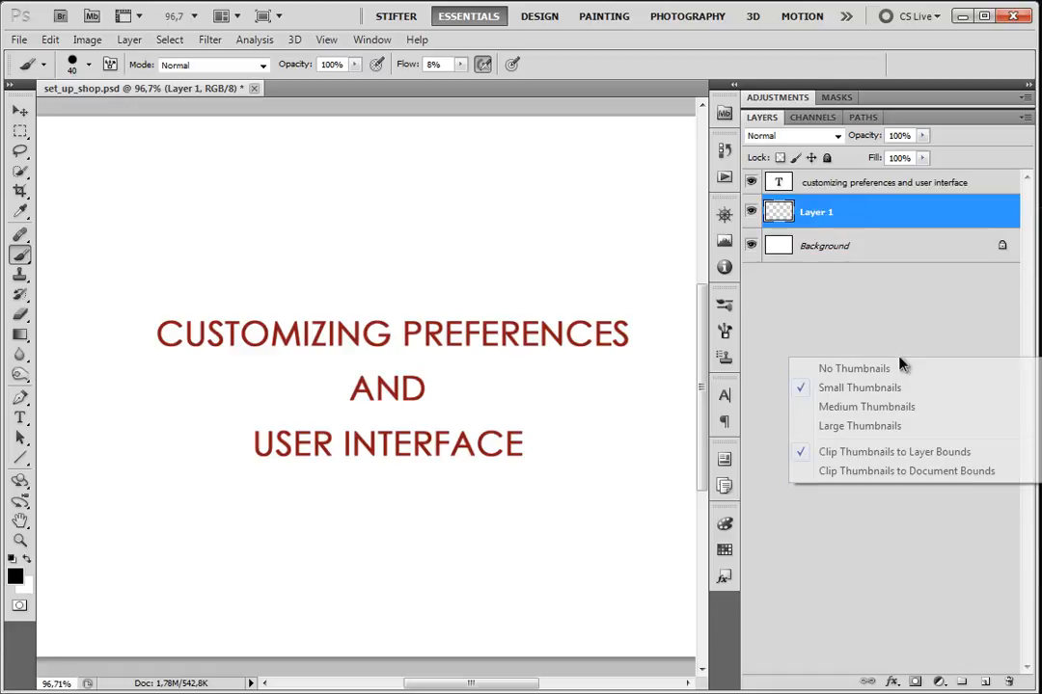
left_click(904, 431)
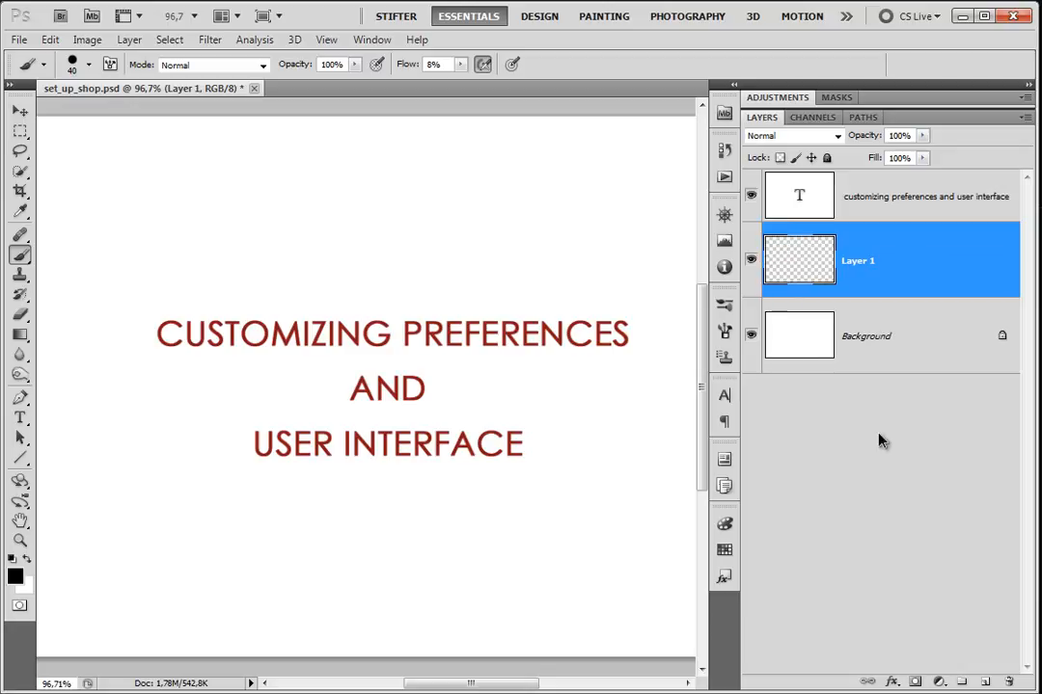
right_click(893, 435)
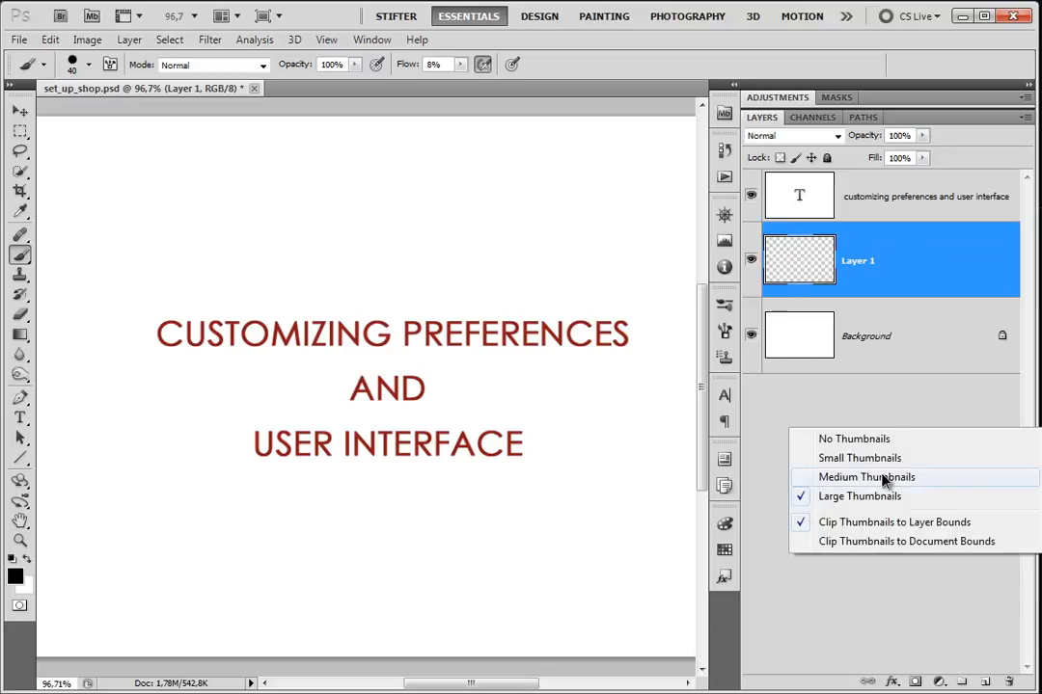
left_click(906, 543)
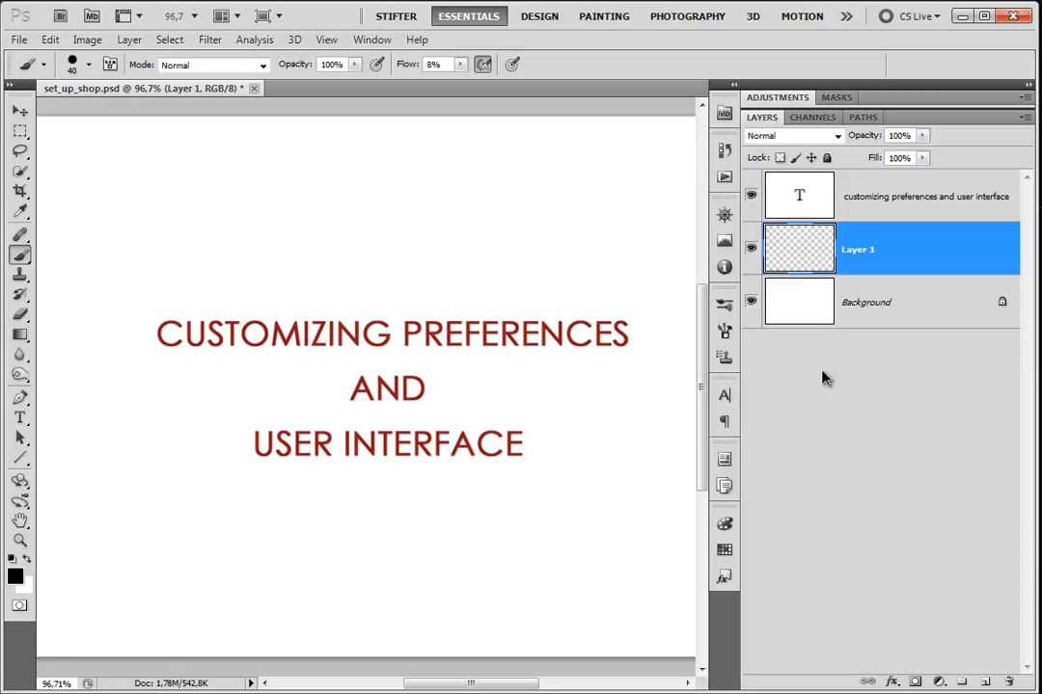
Step: Set the brush flow to 100% and paint a black dab near the upper-left and lower-right corners of the canvas on Layer 1
scroll(72, 155, "down", 3)
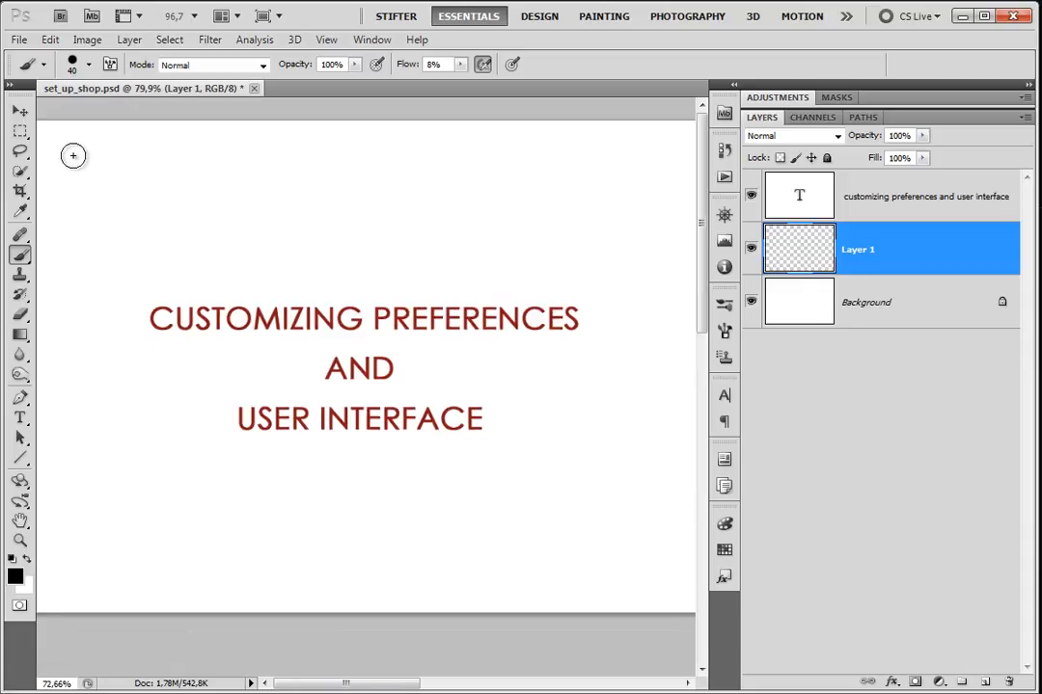
left_click(100, 210)
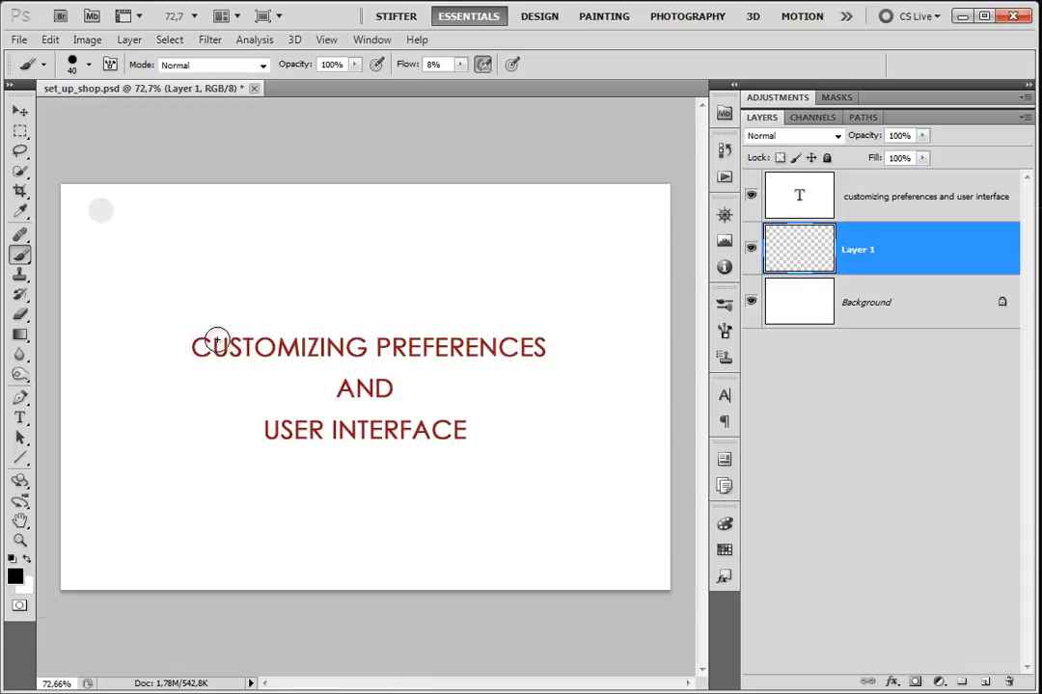
key("ctrl+z")
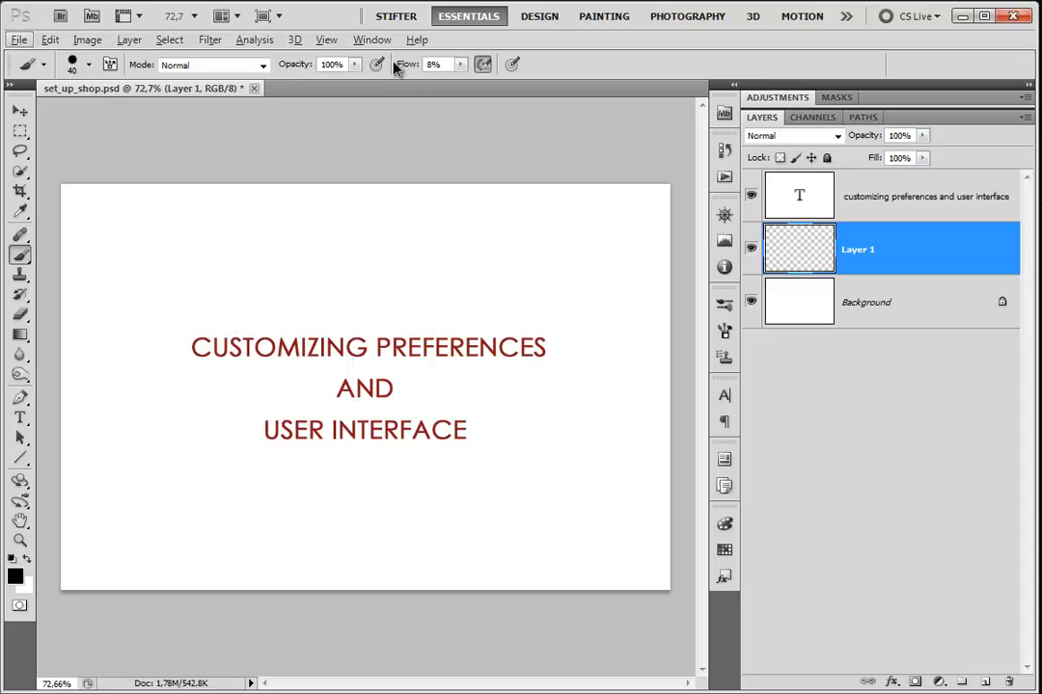
left_click_drag(412, 65, 741, 70)
left_click(112, 224)
left_click(625, 545)
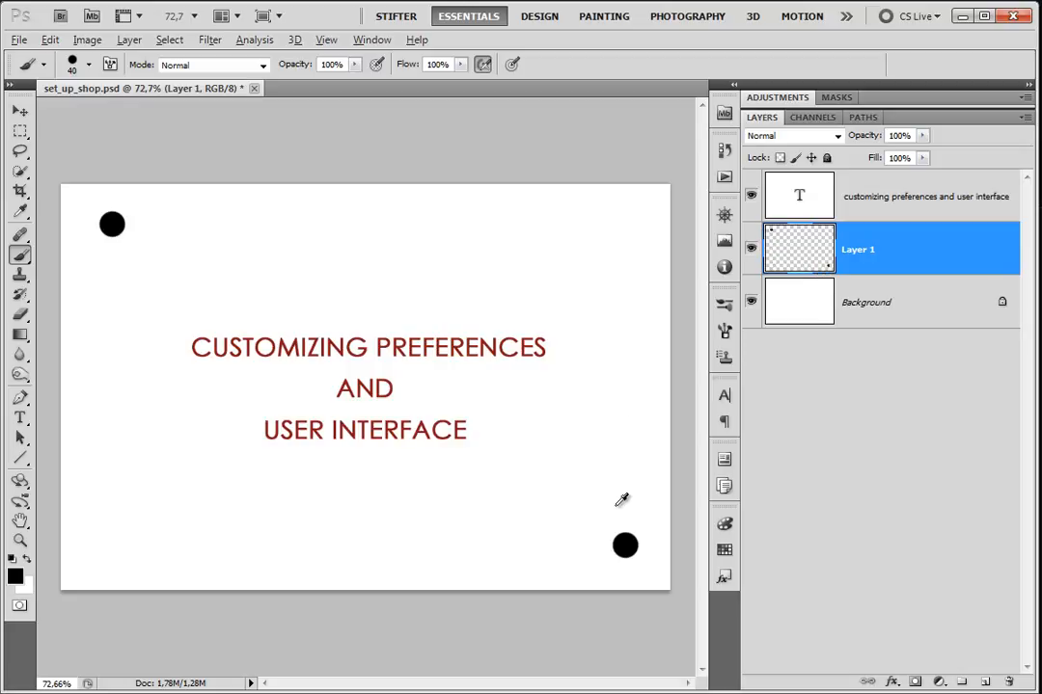
Step: Undo the lower-right brush dab on Layer 1 and clip the layer thumbnails to the layer bounds
key("ctrl+z")
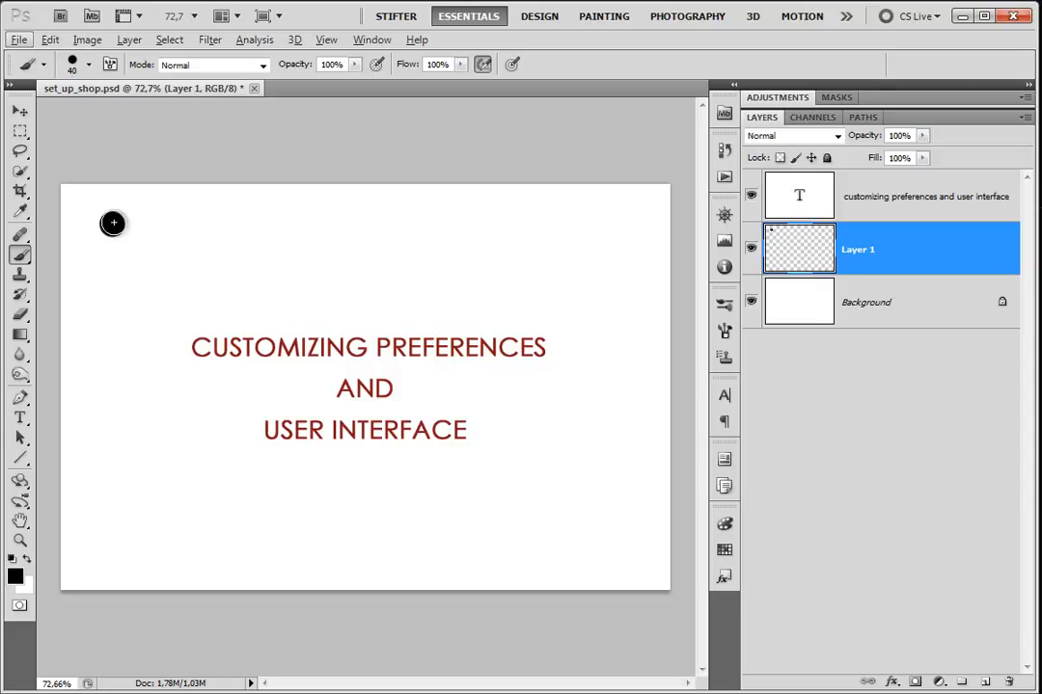
right_click(871, 376)
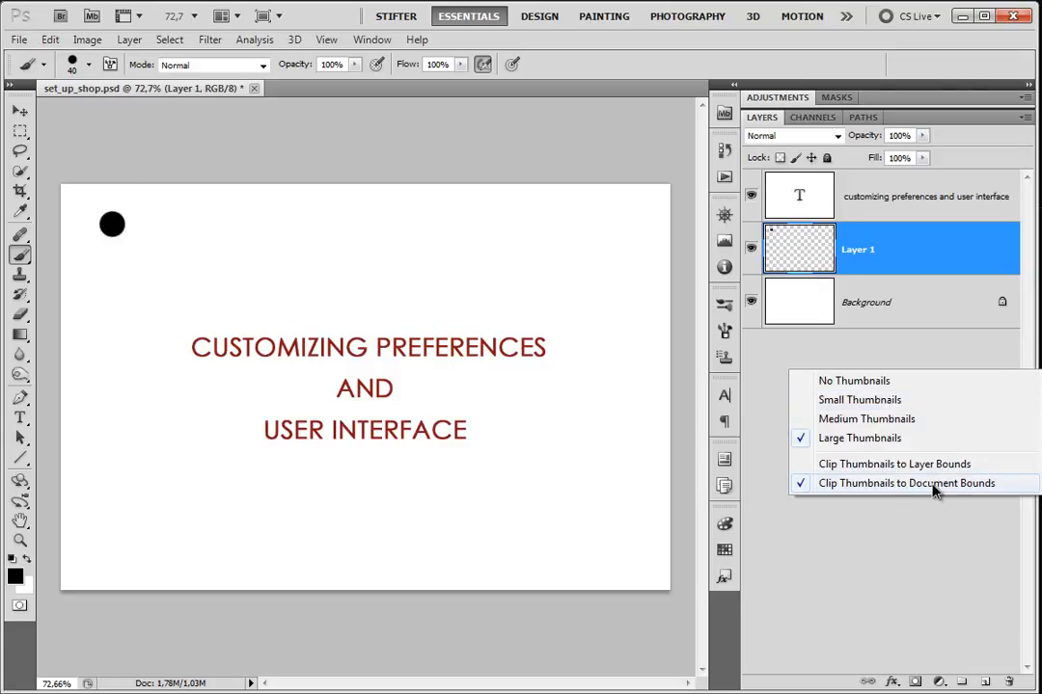
left_click(763, 368)
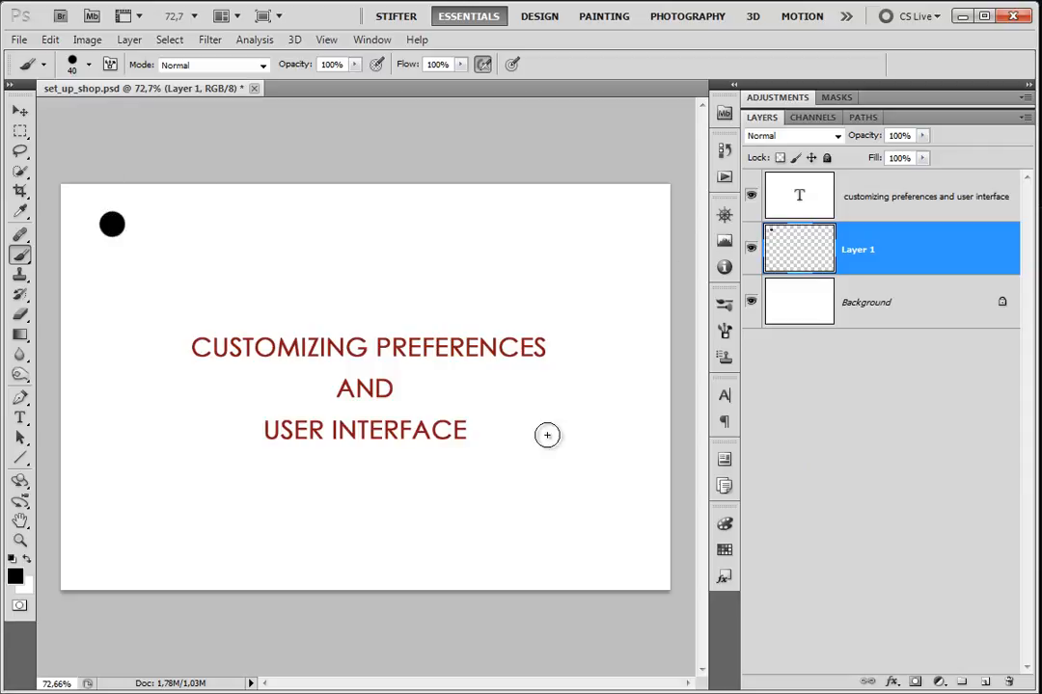
right_click(891, 395)
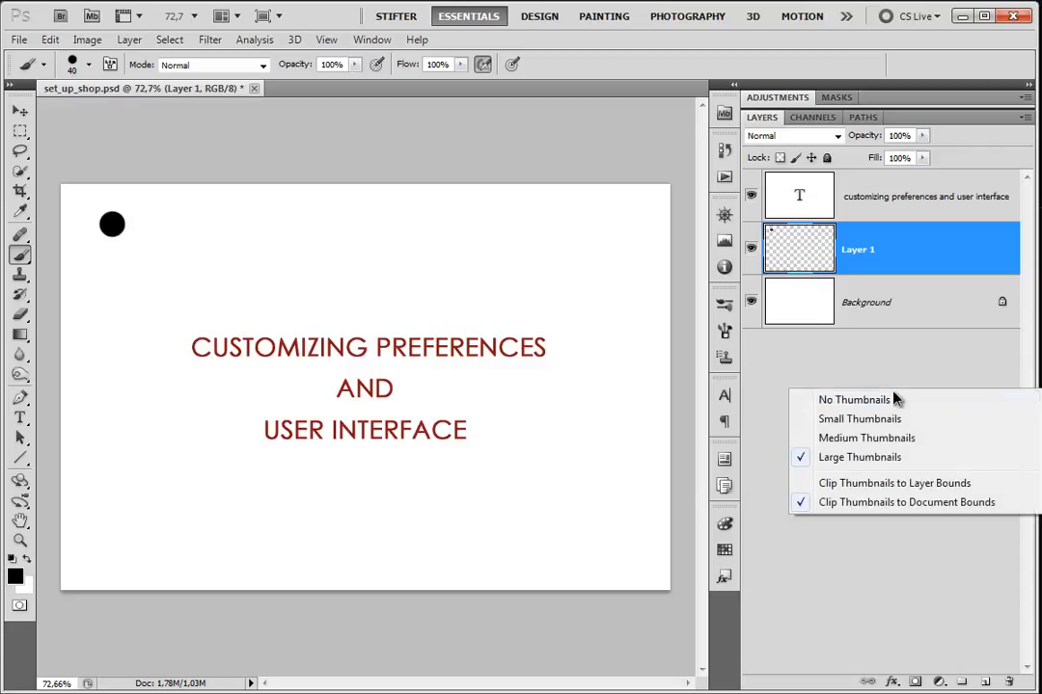
left_click(901, 483)
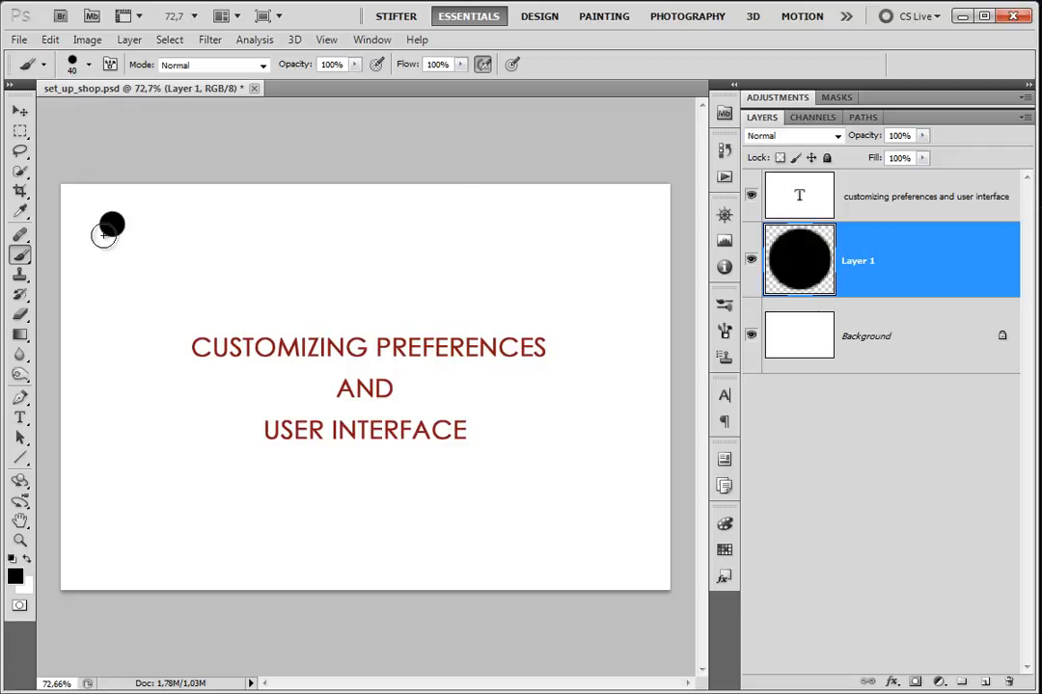
Step: Try a black dab near the canvas's lower-right corner, undo it, and delete Layer 1
left_click(631, 554)
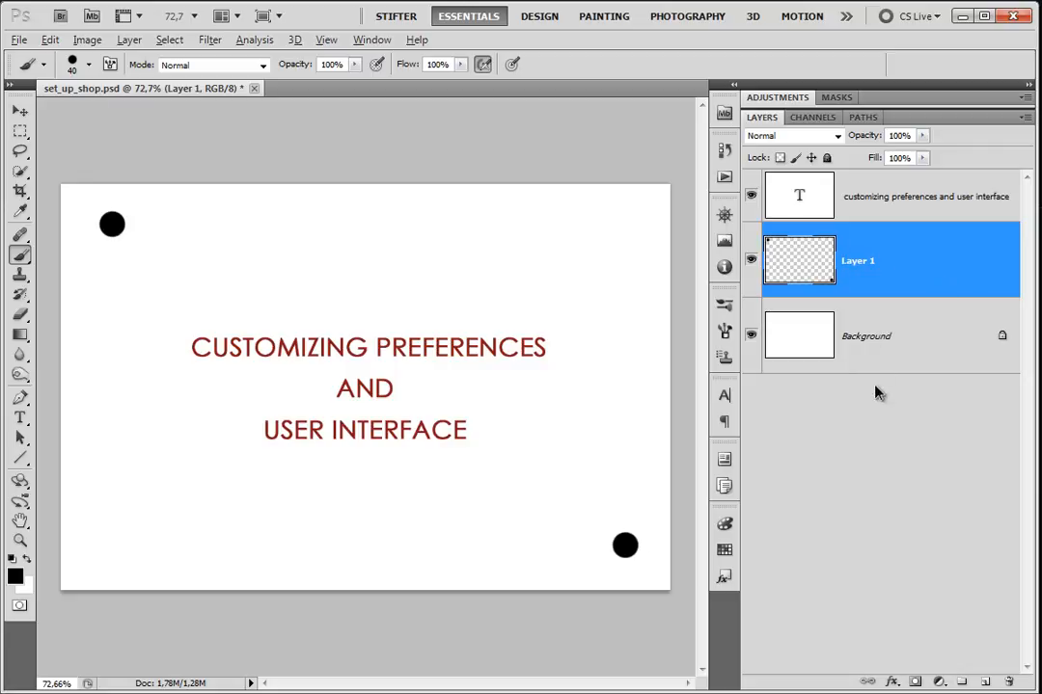
key("ctrl+z")
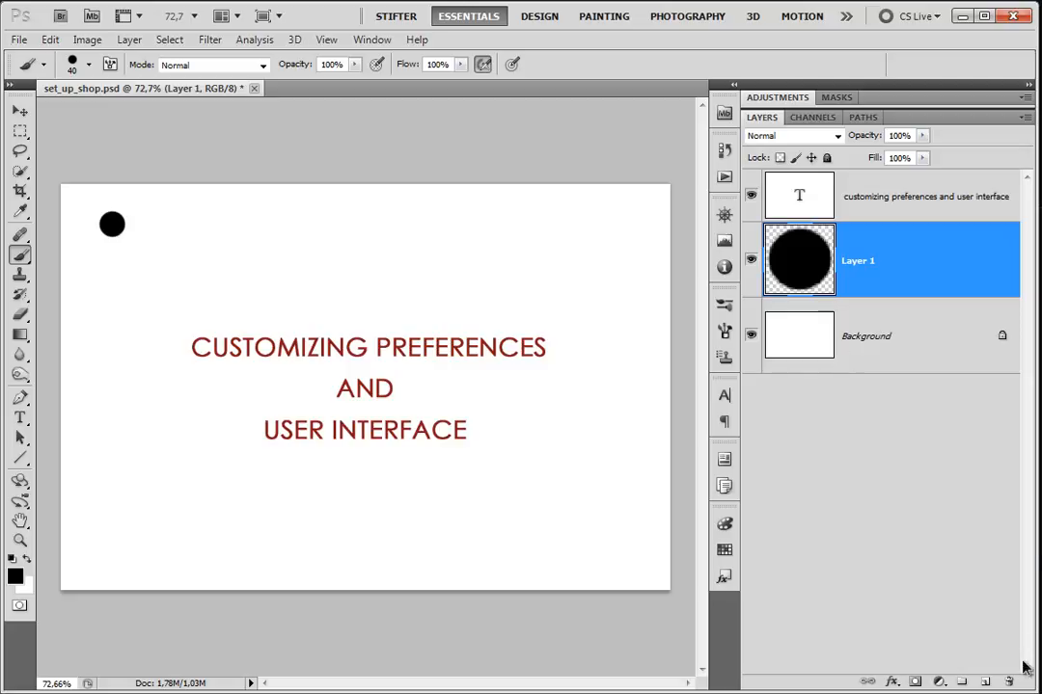
key("Delete")
Step: Check the thumbnail size choices of the Channels panel and choose Large for the Paths panel
left_click(813, 118)
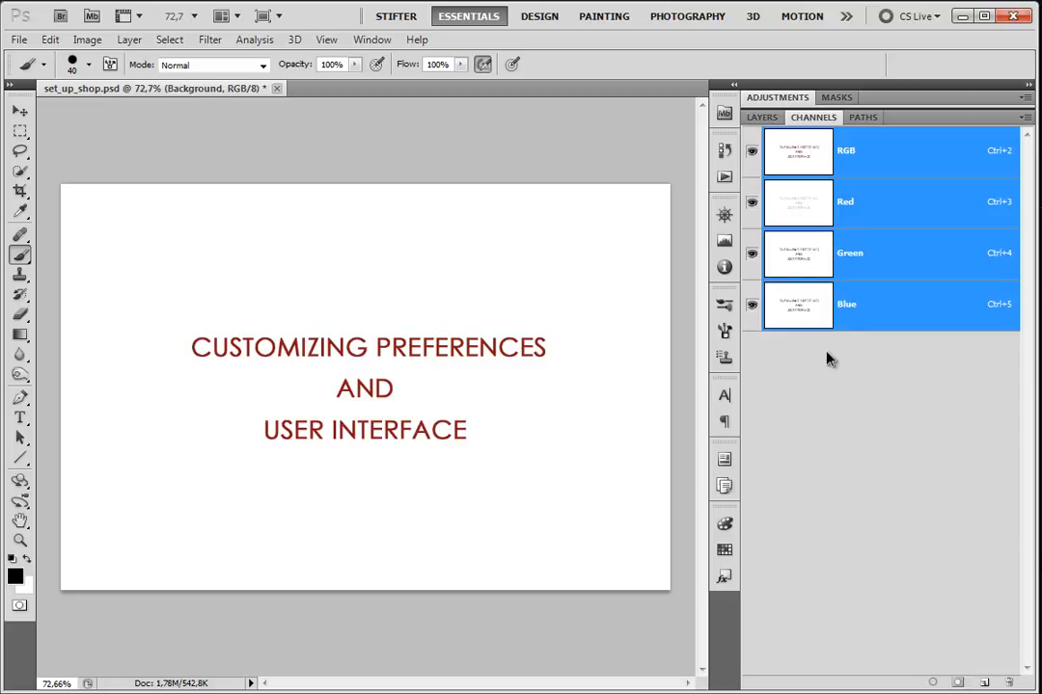
right_click(859, 370)
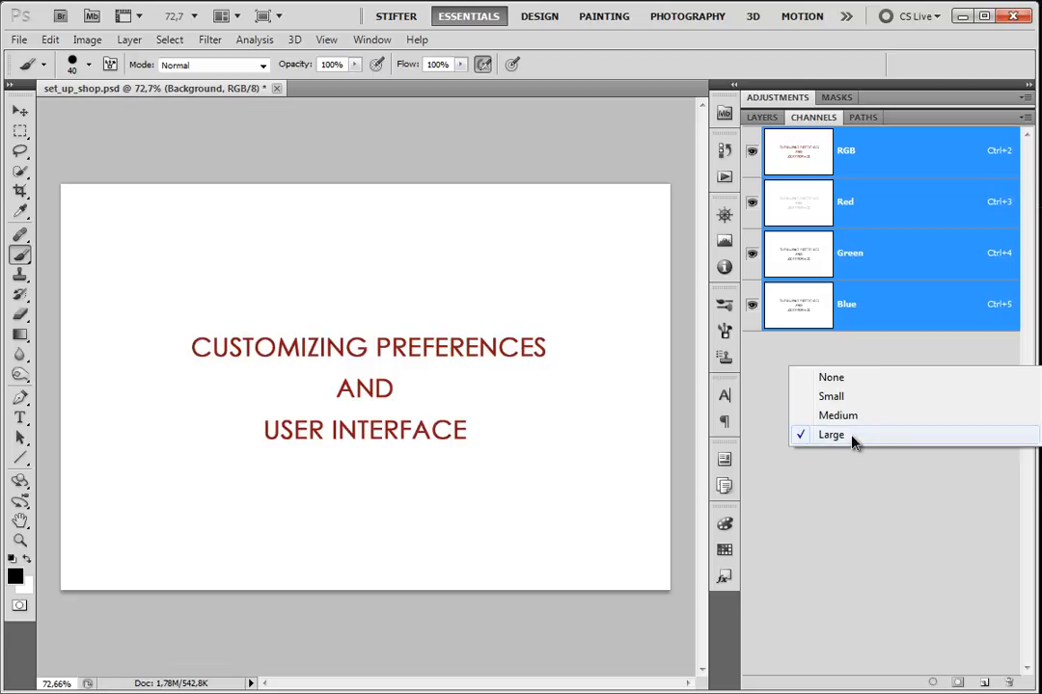
left_click(871, 117)
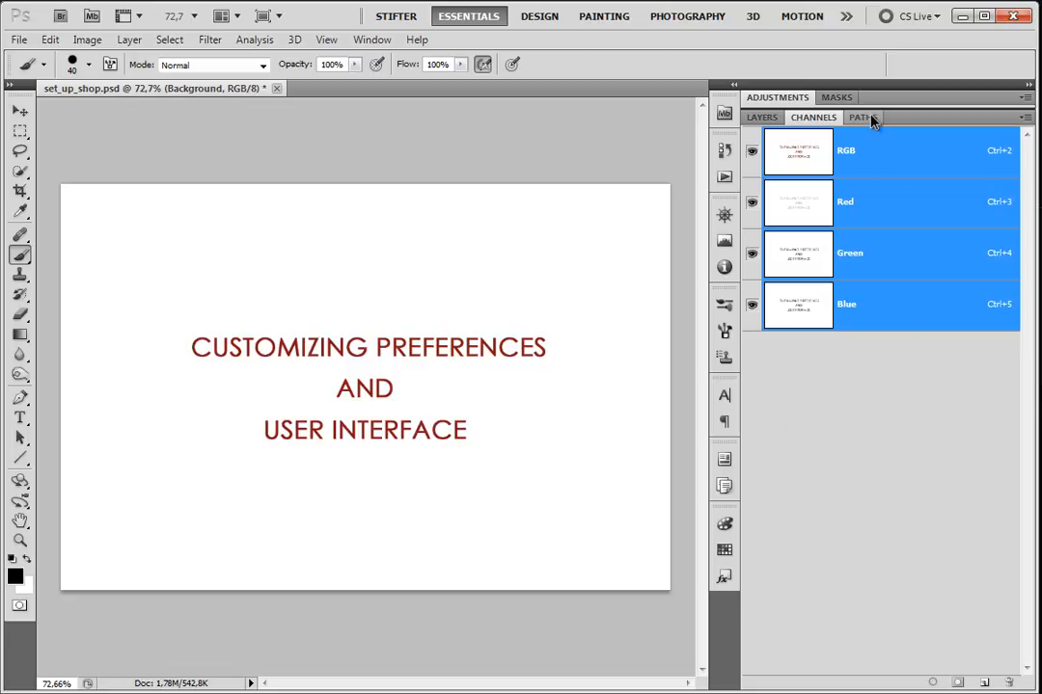
left_click(871, 118)
right_click(905, 301)
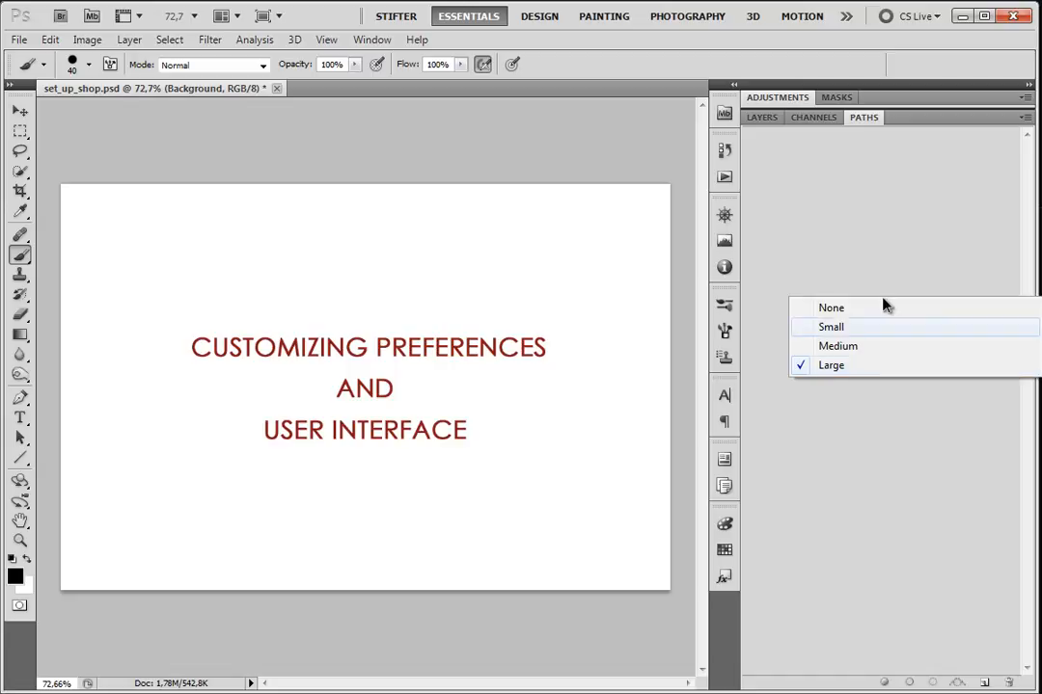
left_click(832, 365)
Step: View the Channels Panel Options and the Paths Panel Options, cancelling both without changes
left_click(810, 118)
left_click(1024, 117)
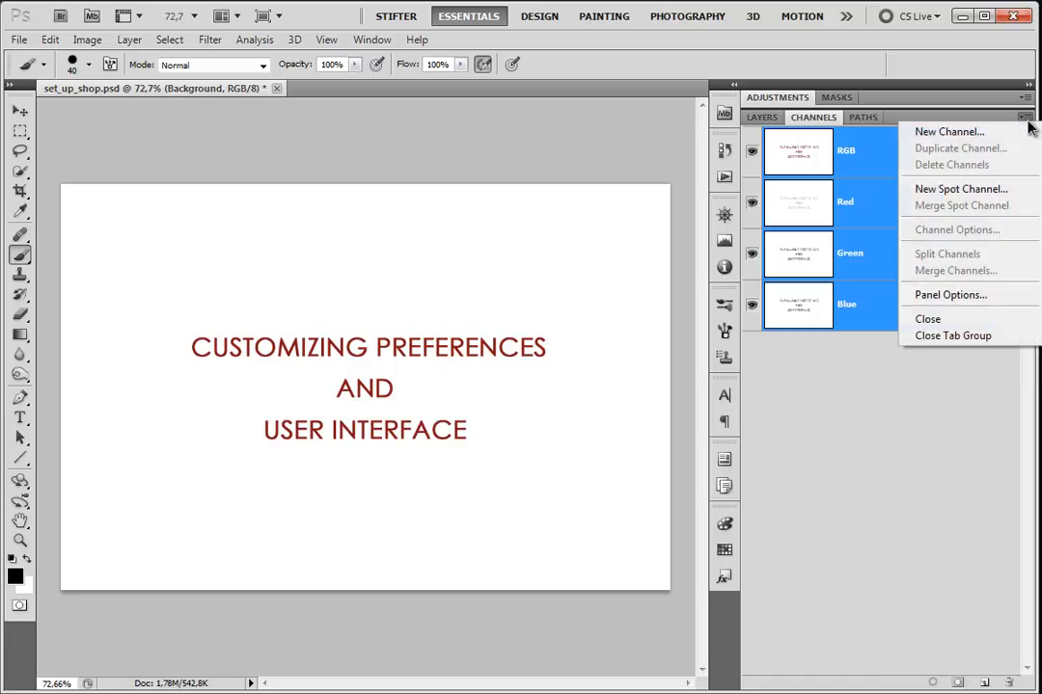
left_click(1002, 294)
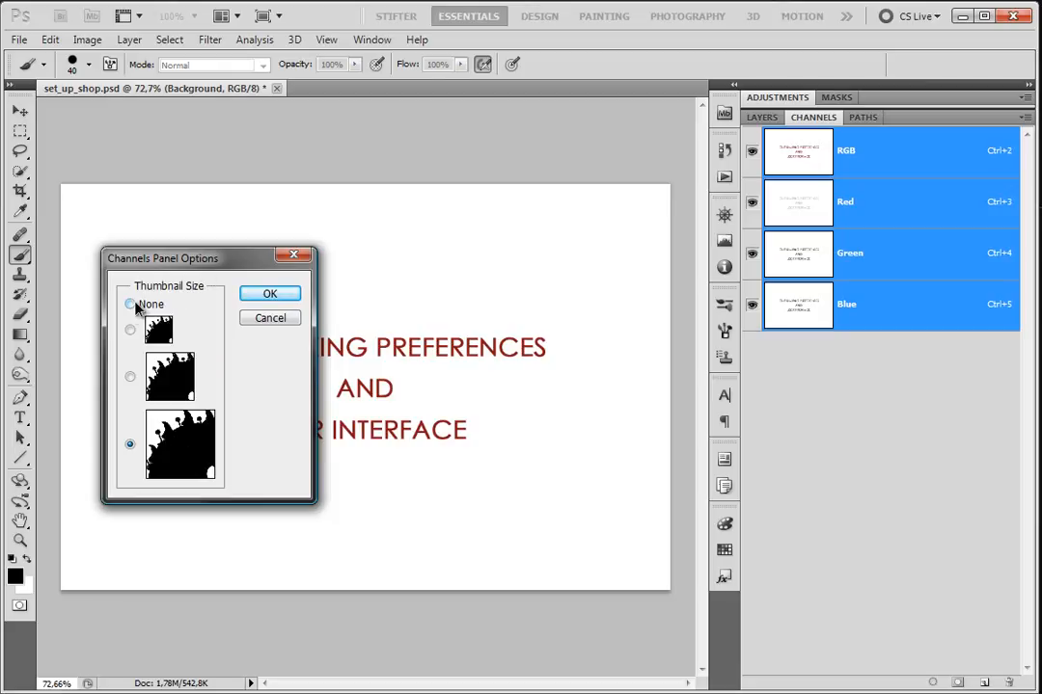
left_click(252, 319)
left_click(858, 118)
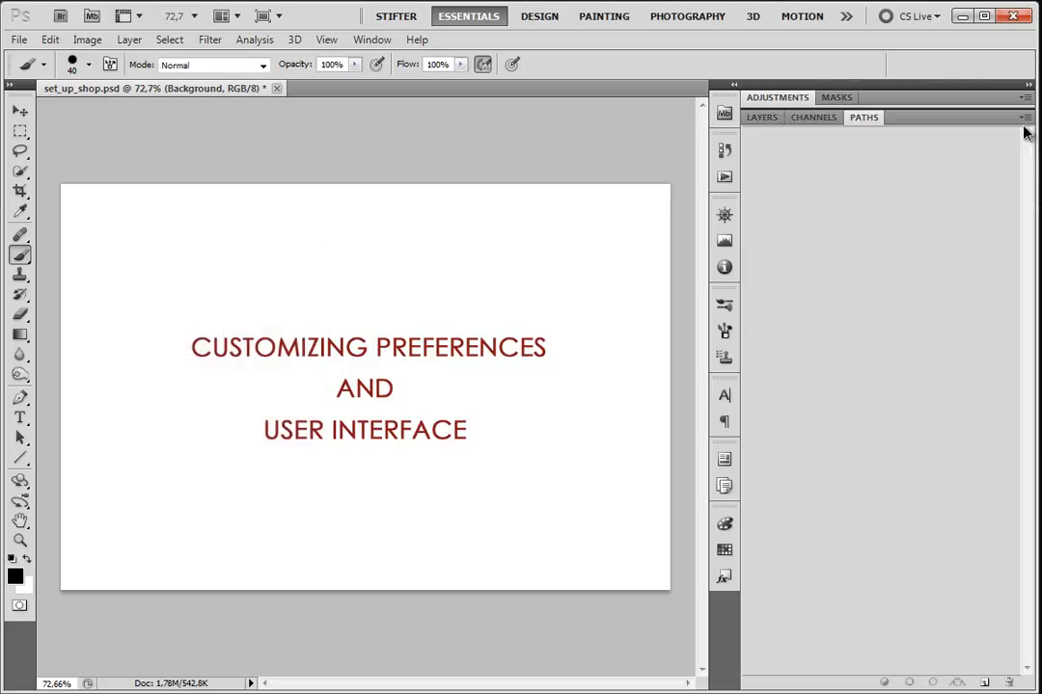
left_click(1025, 119)
left_click(977, 293)
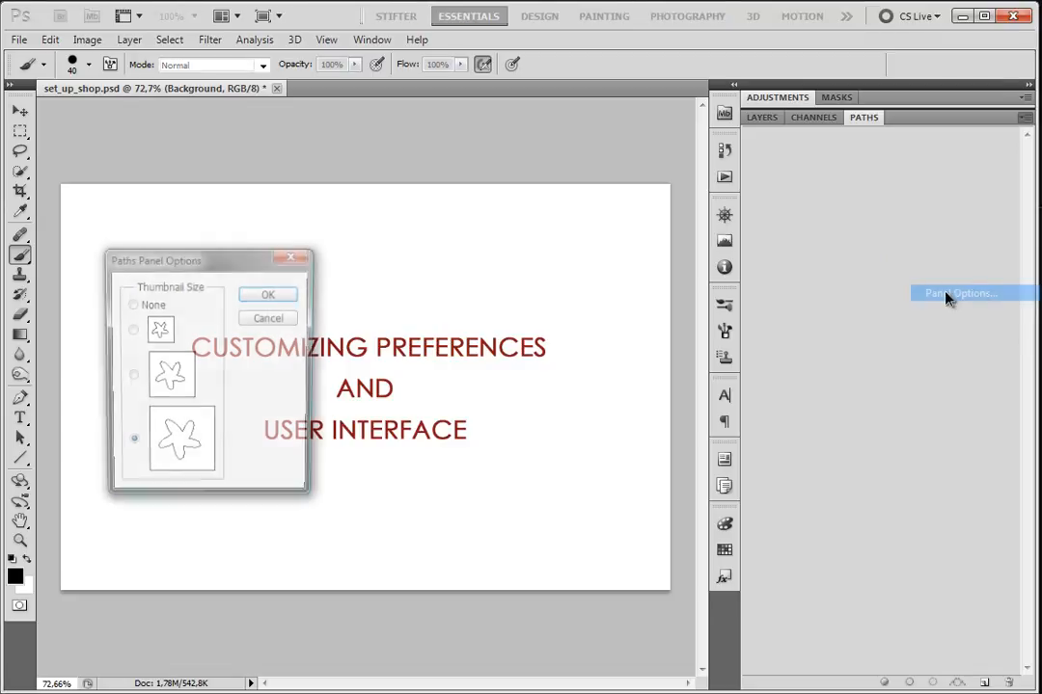
left_click(265, 324)
Step: Enable Expand New Effects in the Layers Panel Options
left_click(760, 118)
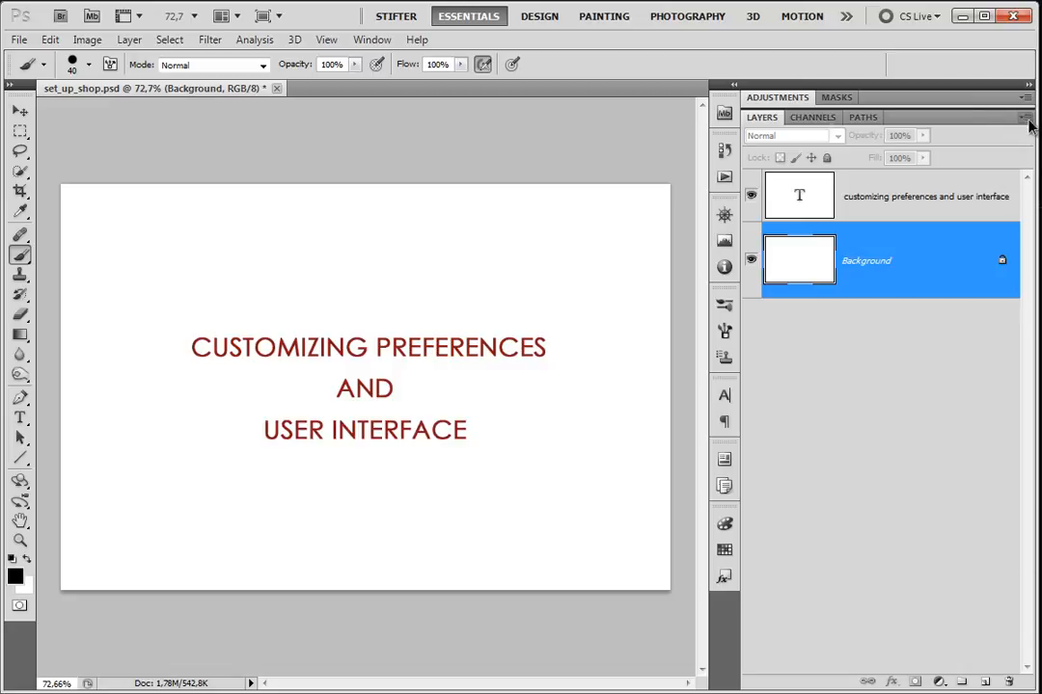
left_click(1026, 119)
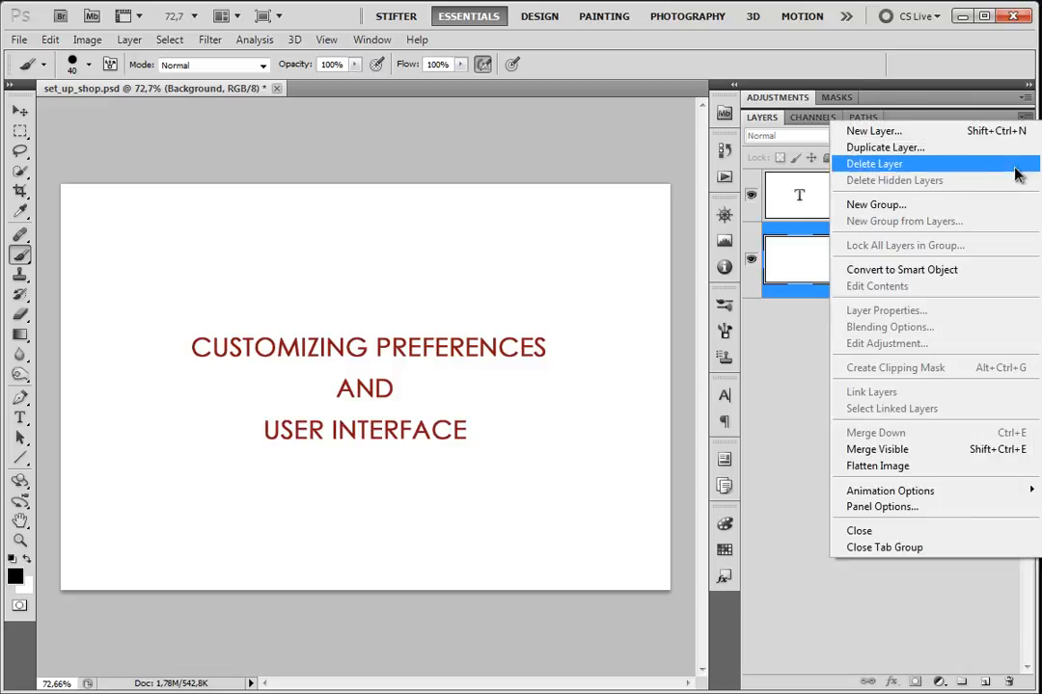
left_click(962, 509)
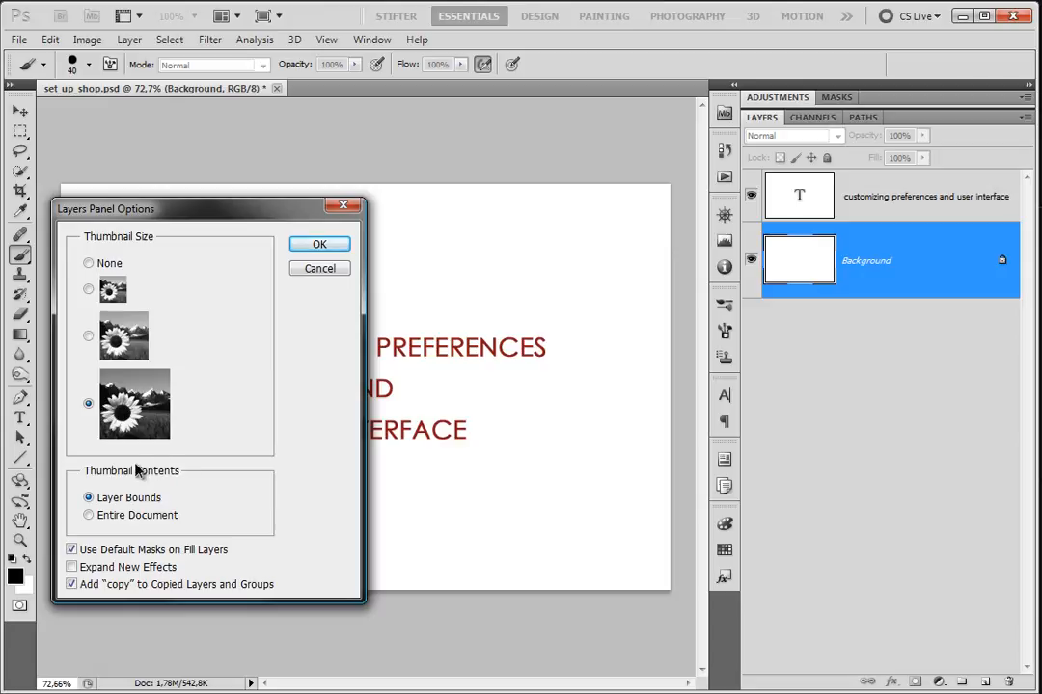
left_click_drag(219, 222, 471, 137)
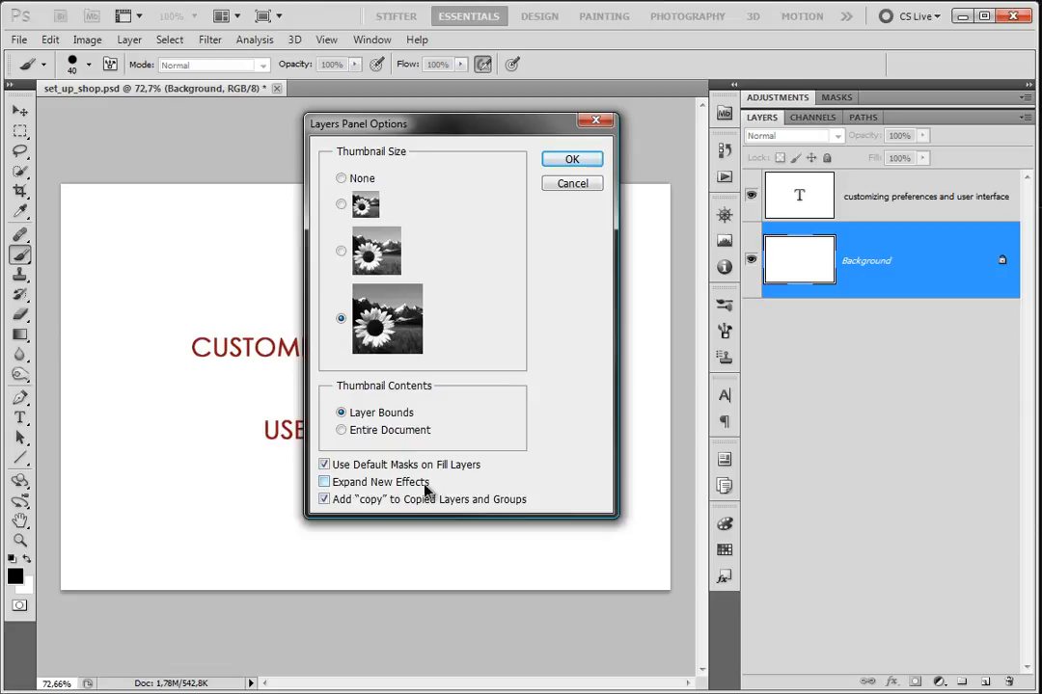
left_click(361, 484)
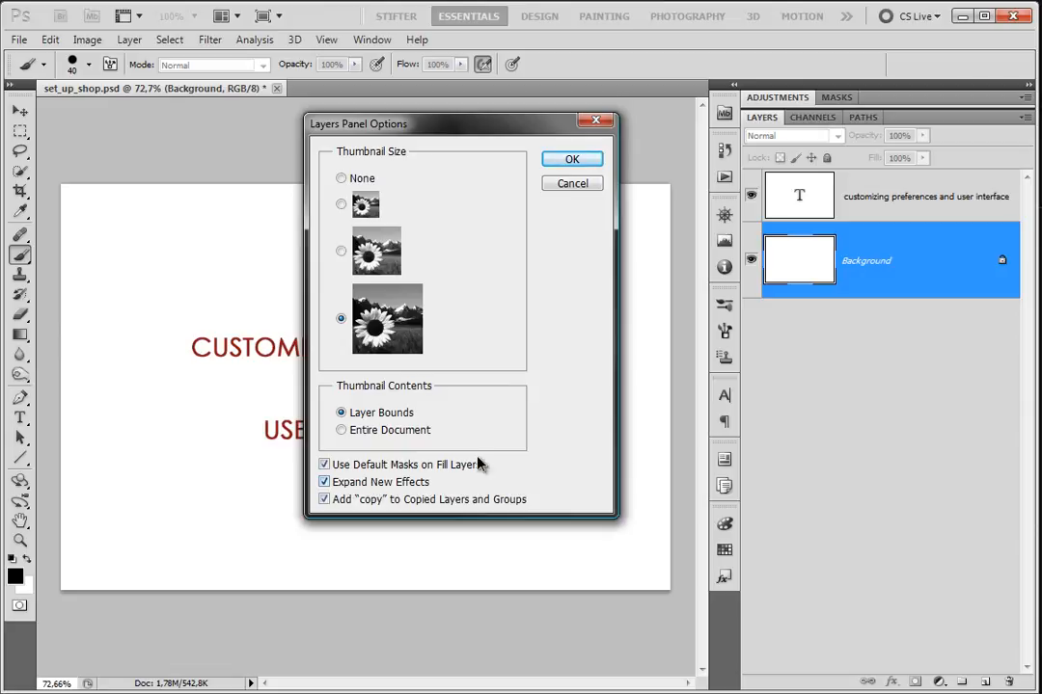
left_click(572, 160)
Step: Add a Drop Shadow layer style to the text layer
left_click(928, 223)
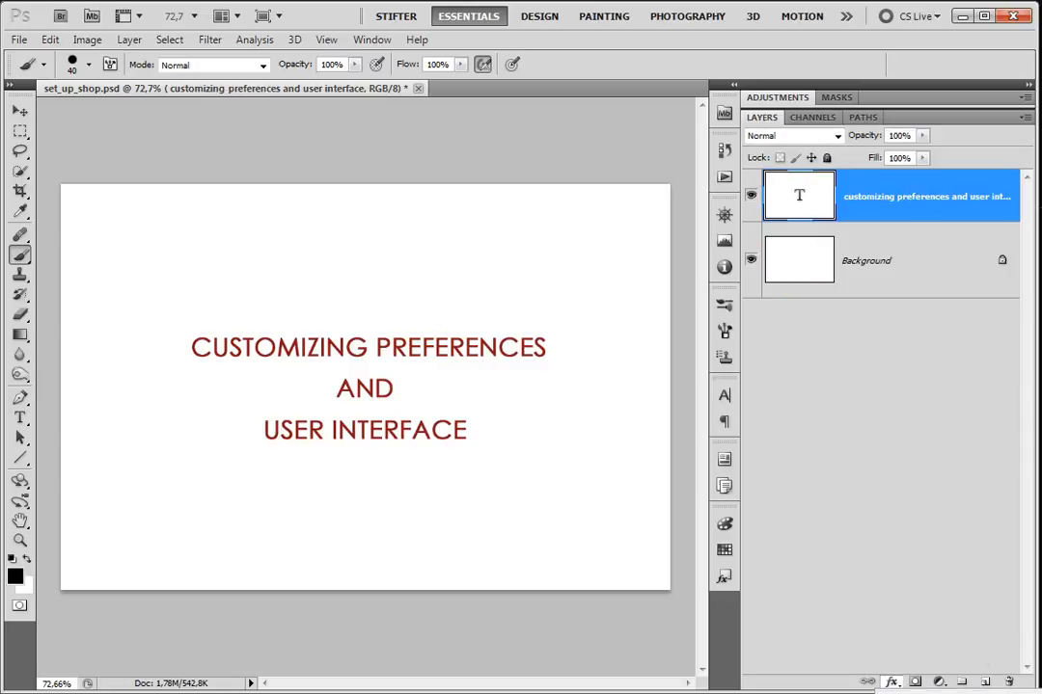
left_click(907, 690)
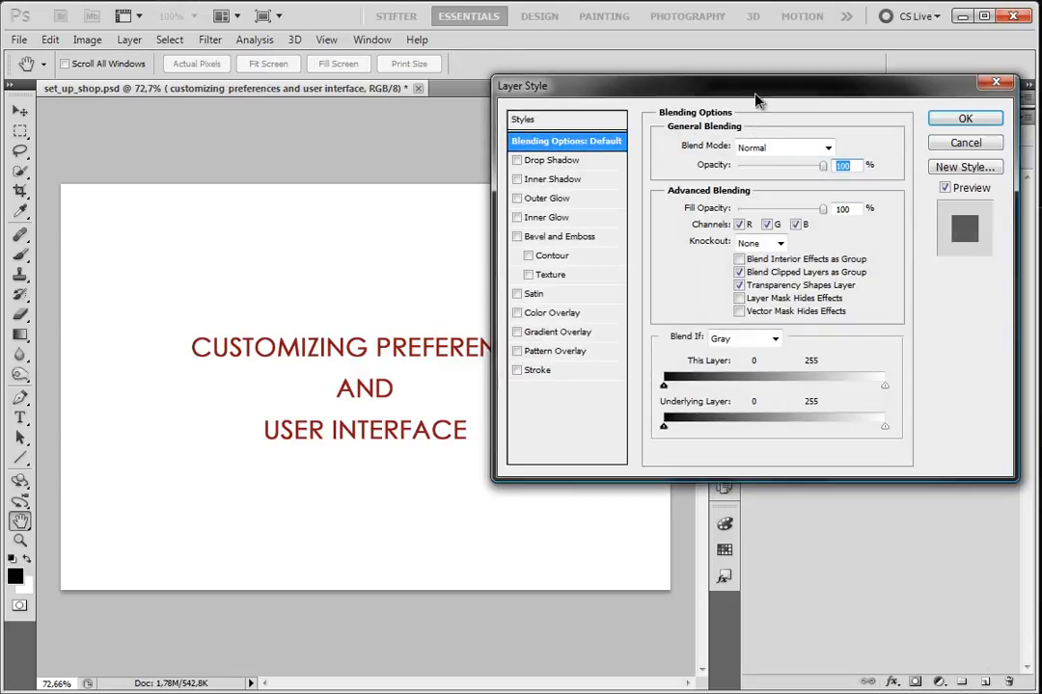
left_click_drag(757, 100, 746, 109)
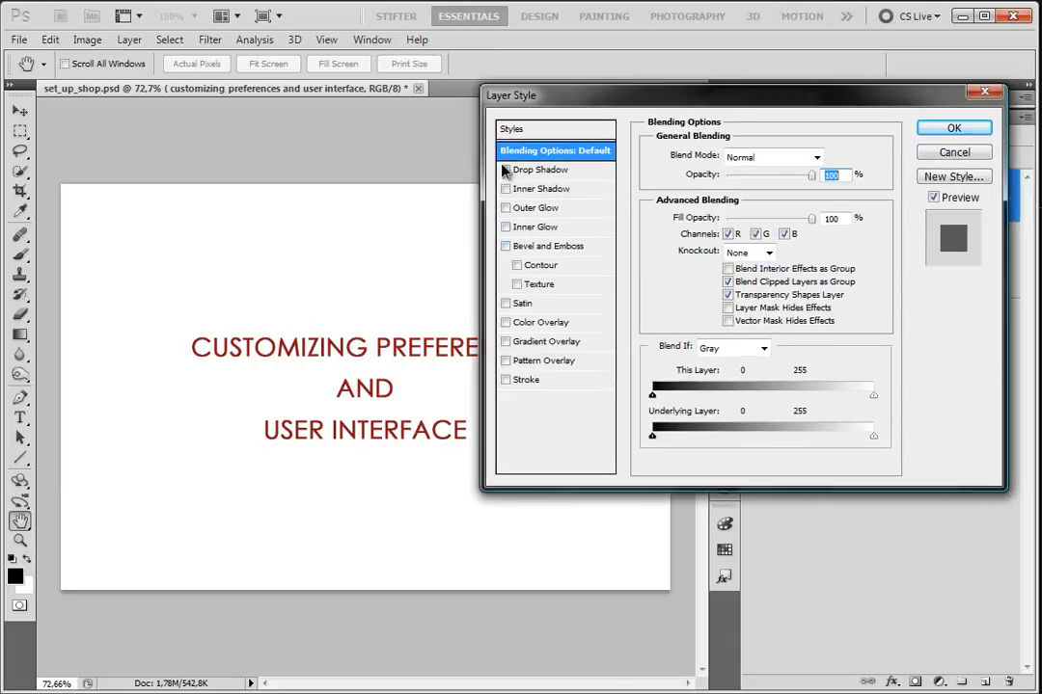
left_click(504, 170)
left_click(955, 130)
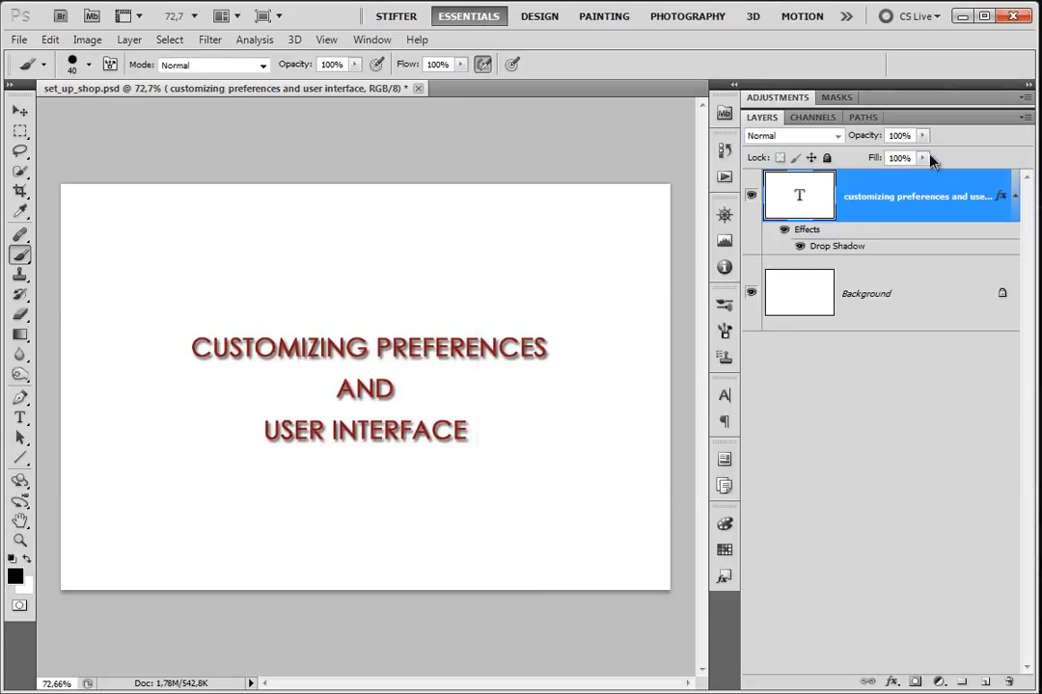
Step: Collapse and expand the text layer's effects list, and delete all effects from the layer
left_click(1014, 206)
left_click(1014, 205)
left_click(1015, 206)
left_click(1015, 206)
left_click_drag(923, 237, 1008, 681)
Step: Turn off Expand New Effects in the Layers Panel Options, keeping Add "copy" to Copied Layers and Groups enabled
left_click(1025, 116)
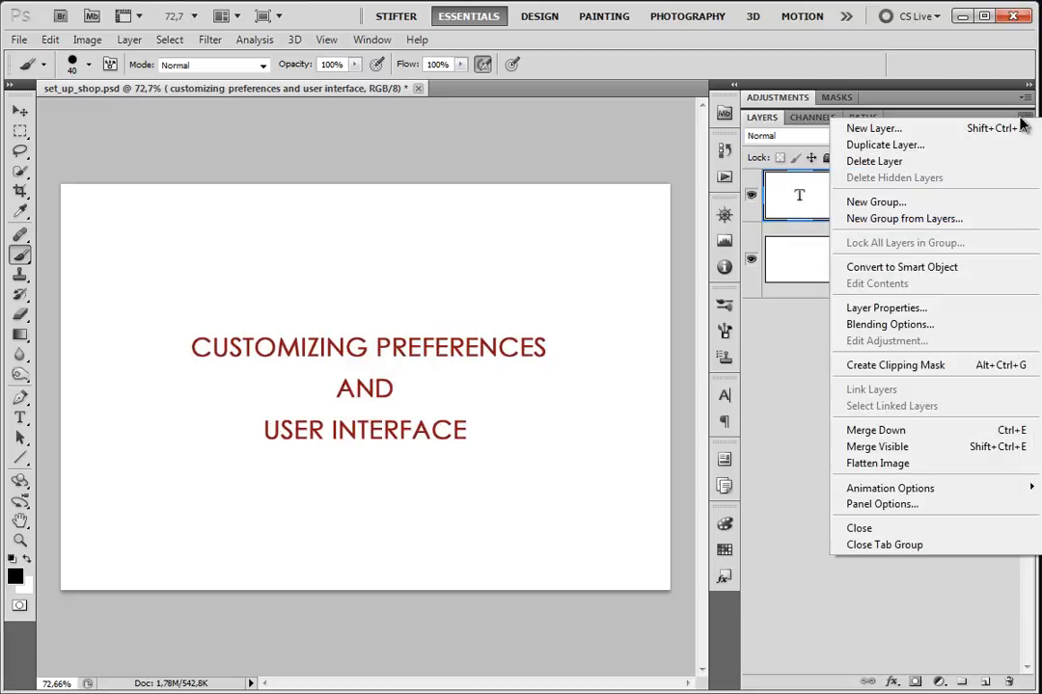
left_click(936, 506)
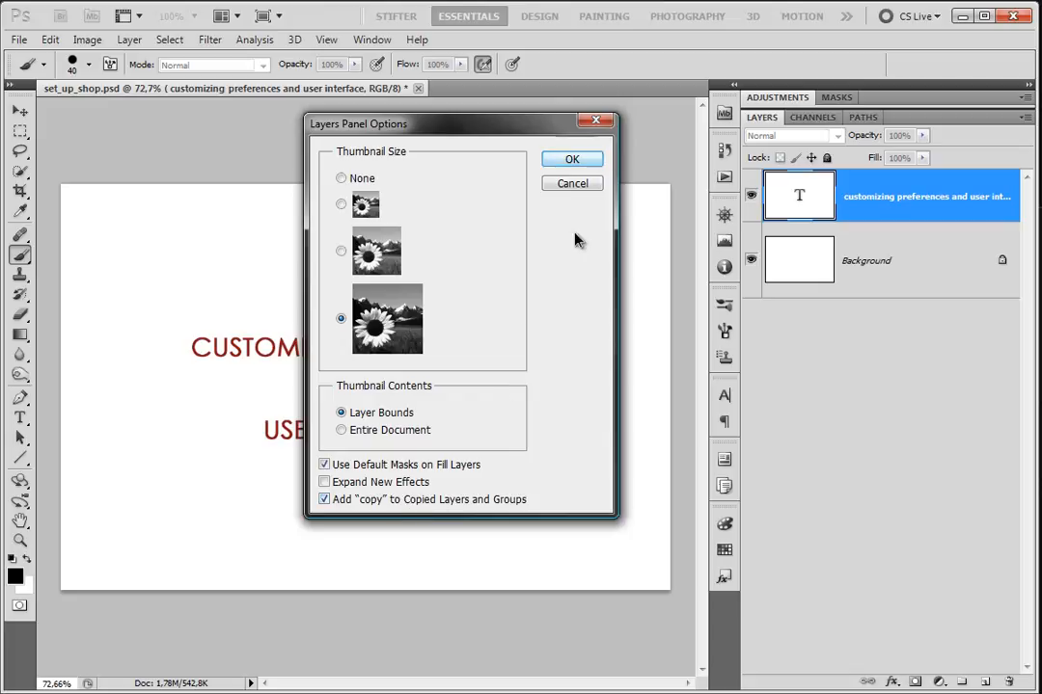
left_click(572, 160)
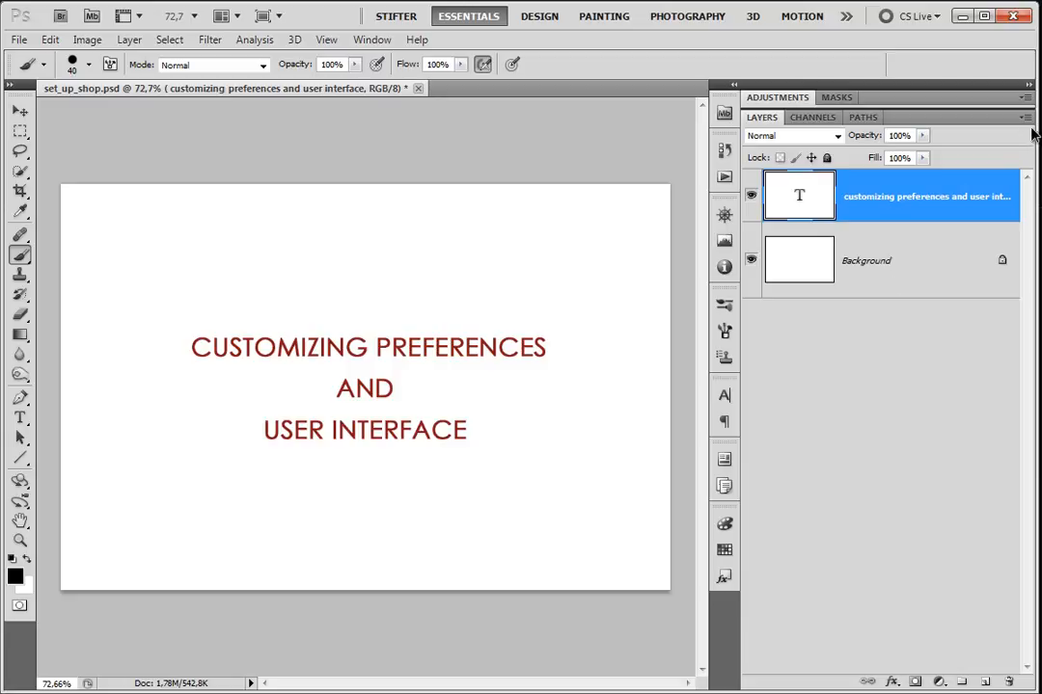
Step: Apply a Drop Shadow with its default settings to the text layer again
left_click(1024, 117)
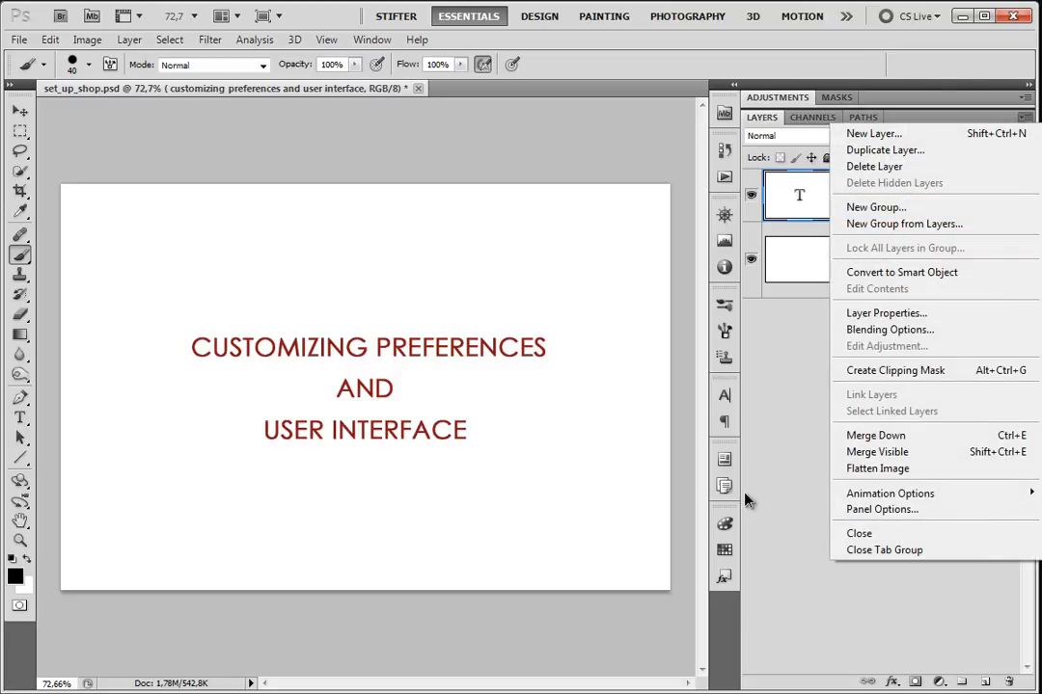
left_click(777, 503)
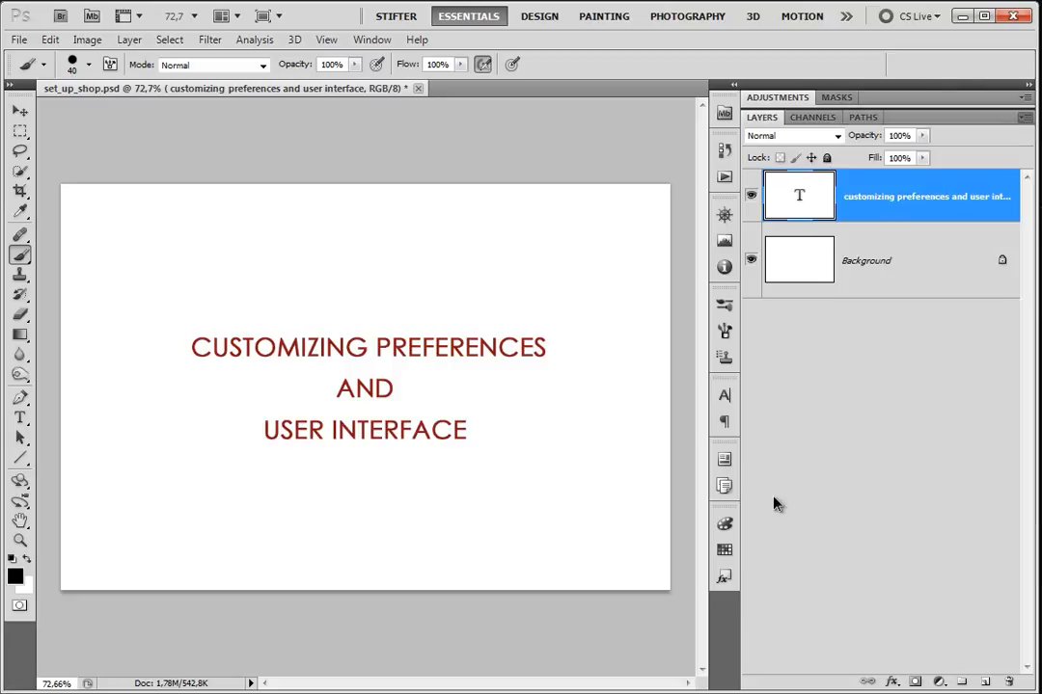
double_click(986, 214)
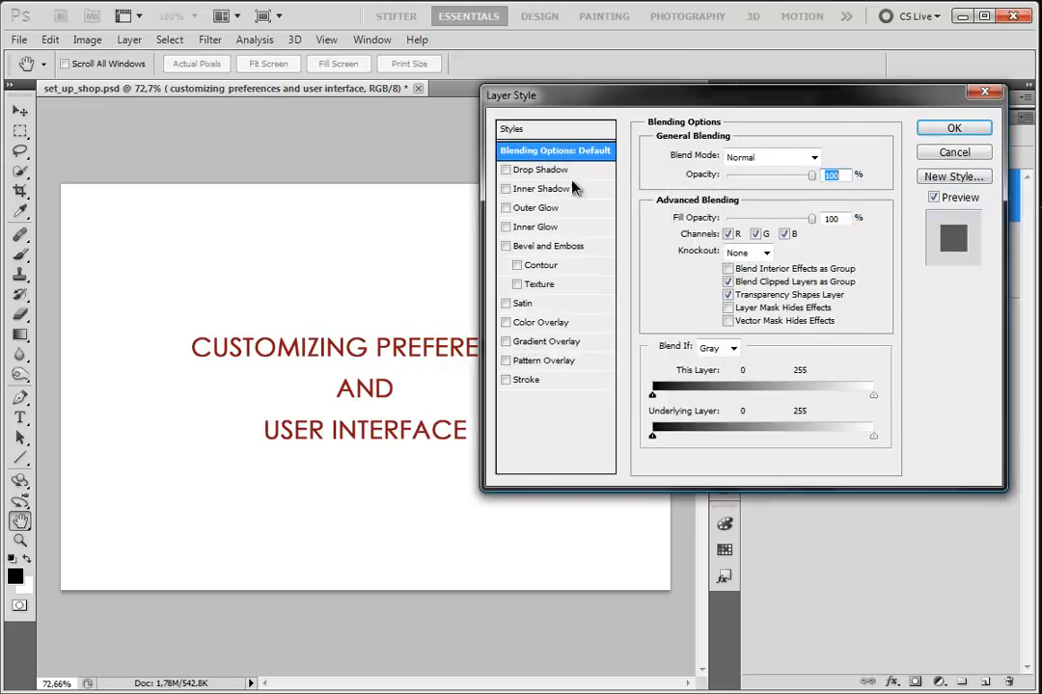
left_click(522, 171)
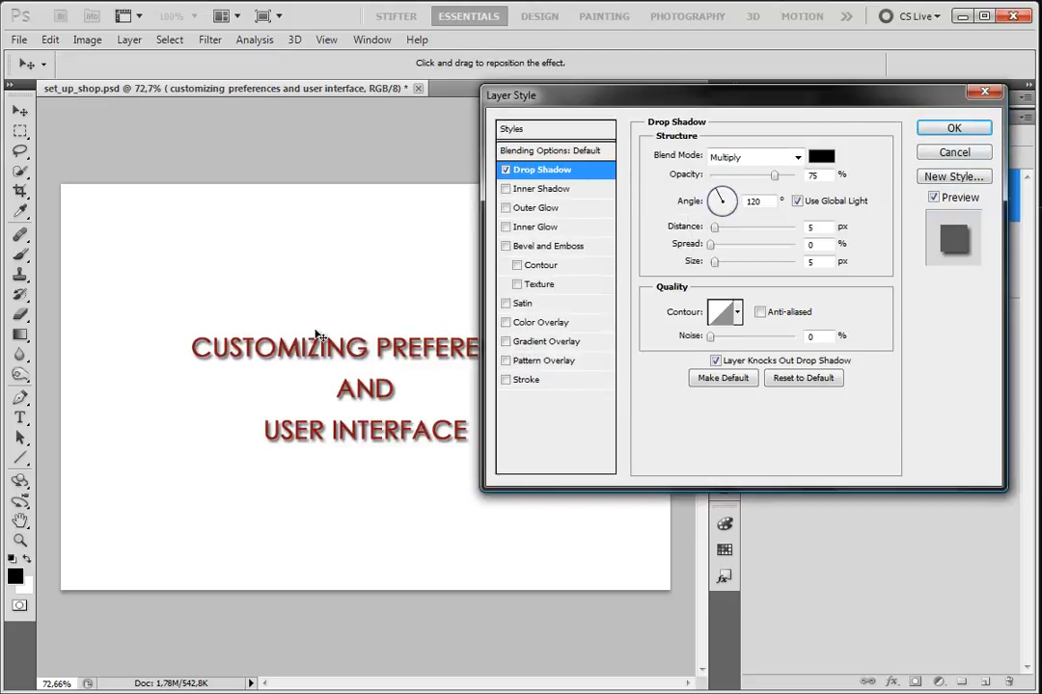
left_click(936, 128)
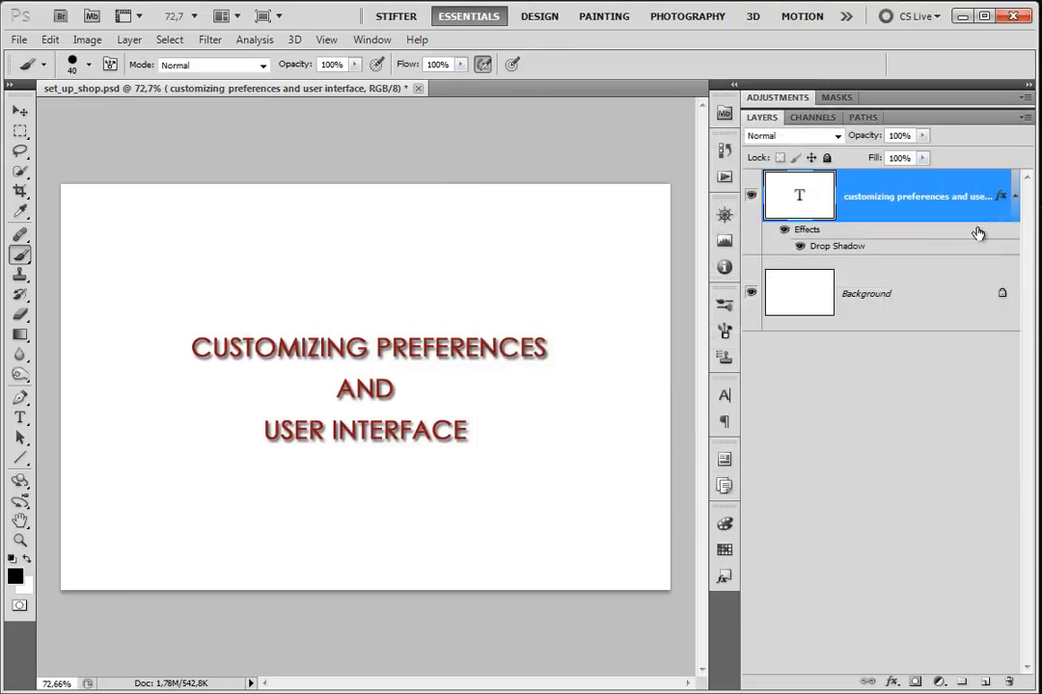
Step: Toggle the text layer's effects list open and closed, leaving it collapsed
left_click(1015, 198)
left_click(1015, 198)
right_click(791, 423)
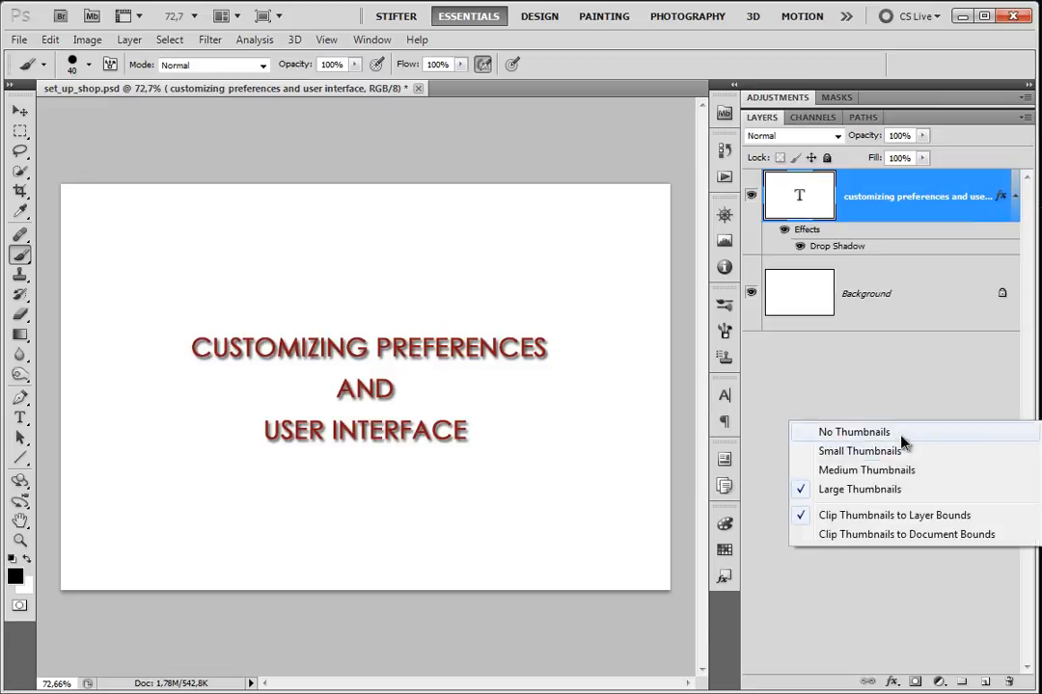
left_click(1015, 196)
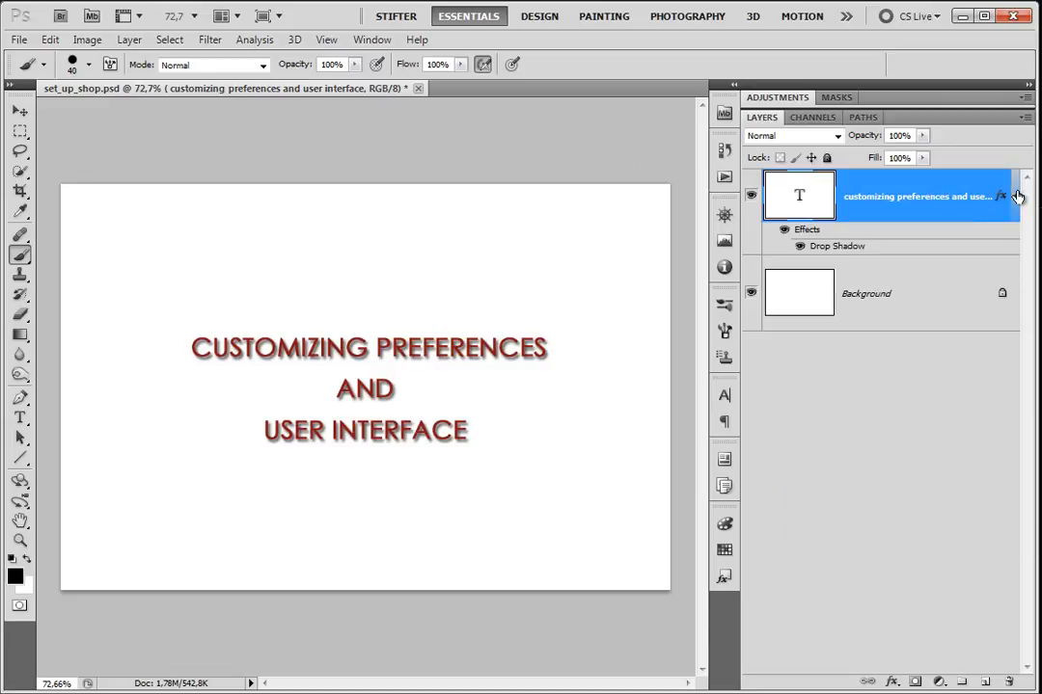
left_click(1015, 197)
Step: Duplicate the text layer with its effects and move the copy above the original text on the canvas
left_click(1026, 117)
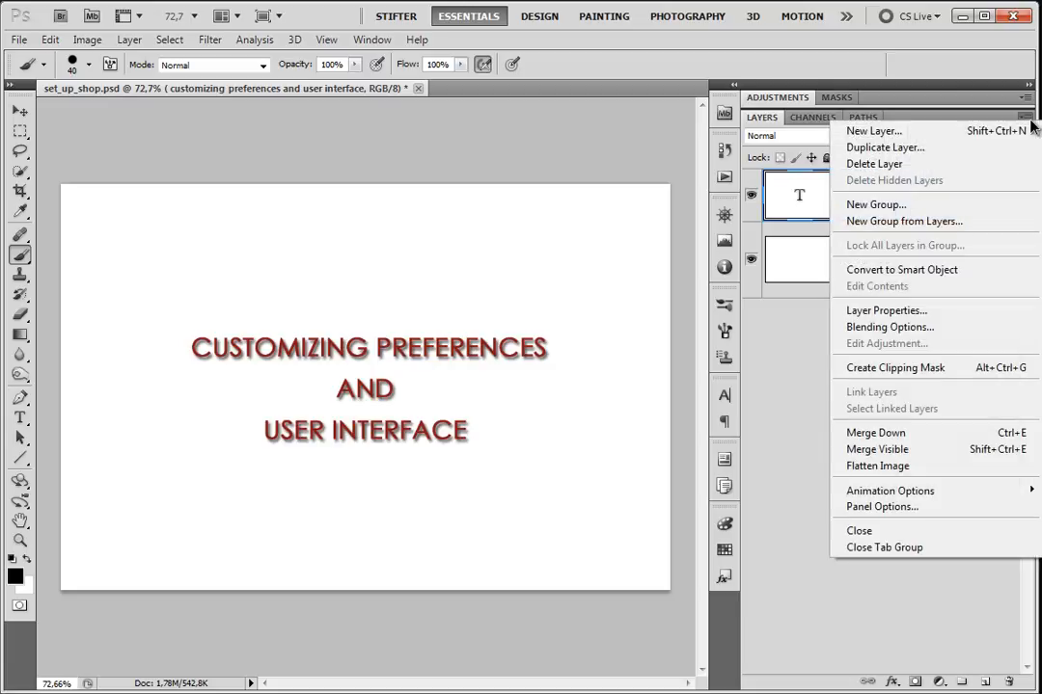
left_click(811, 210)
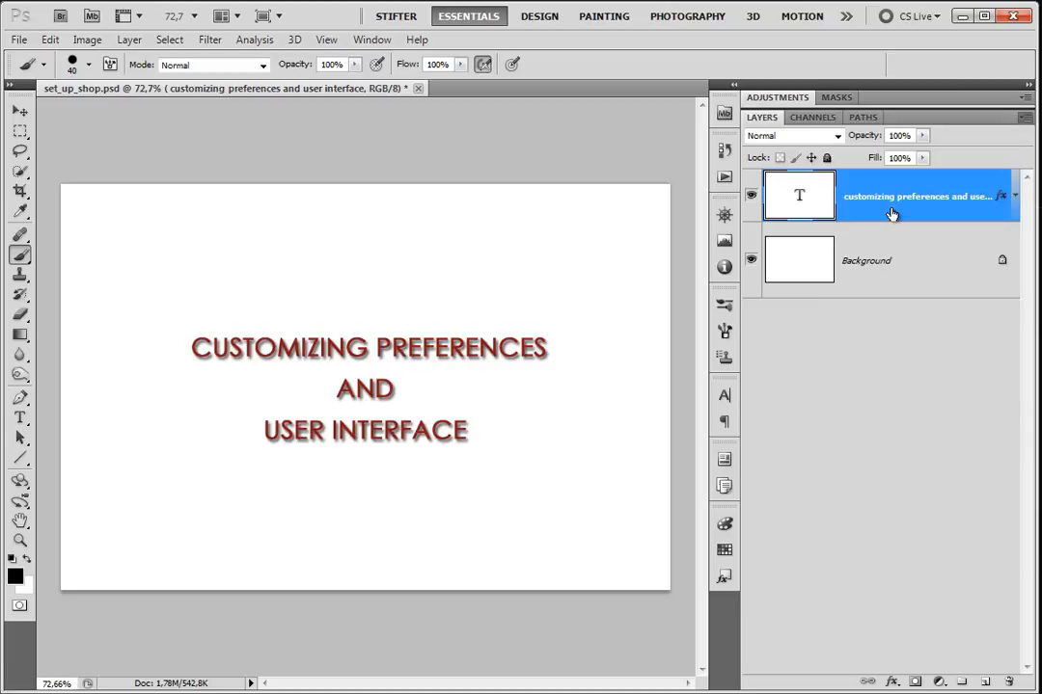
key("ctrl+j")
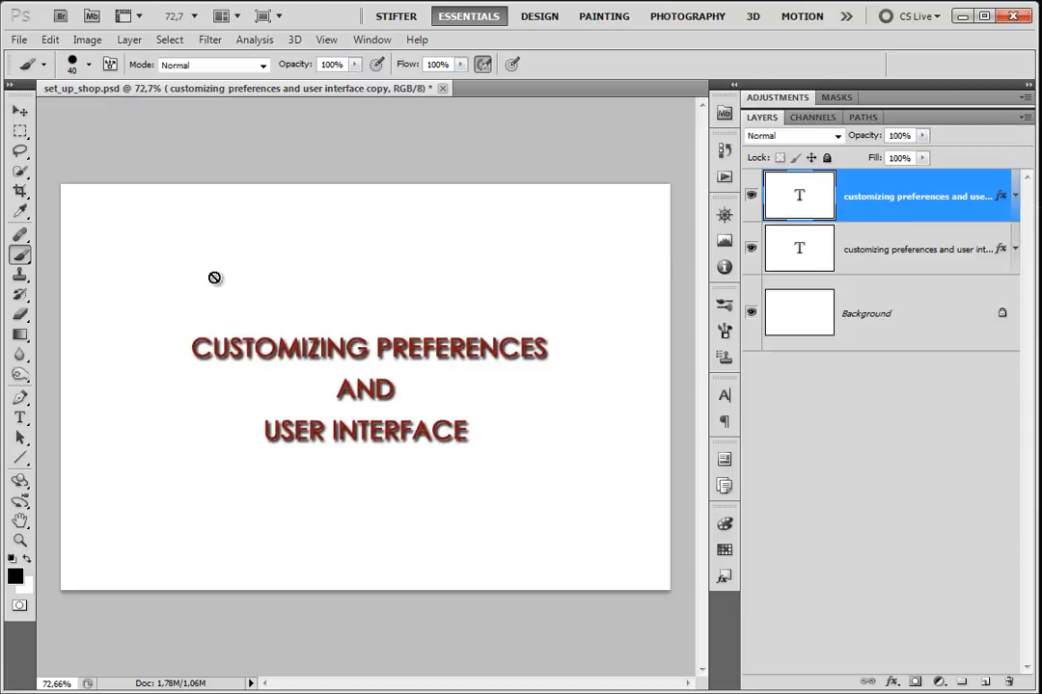
left_click_drag(310, 347, 365, 228)
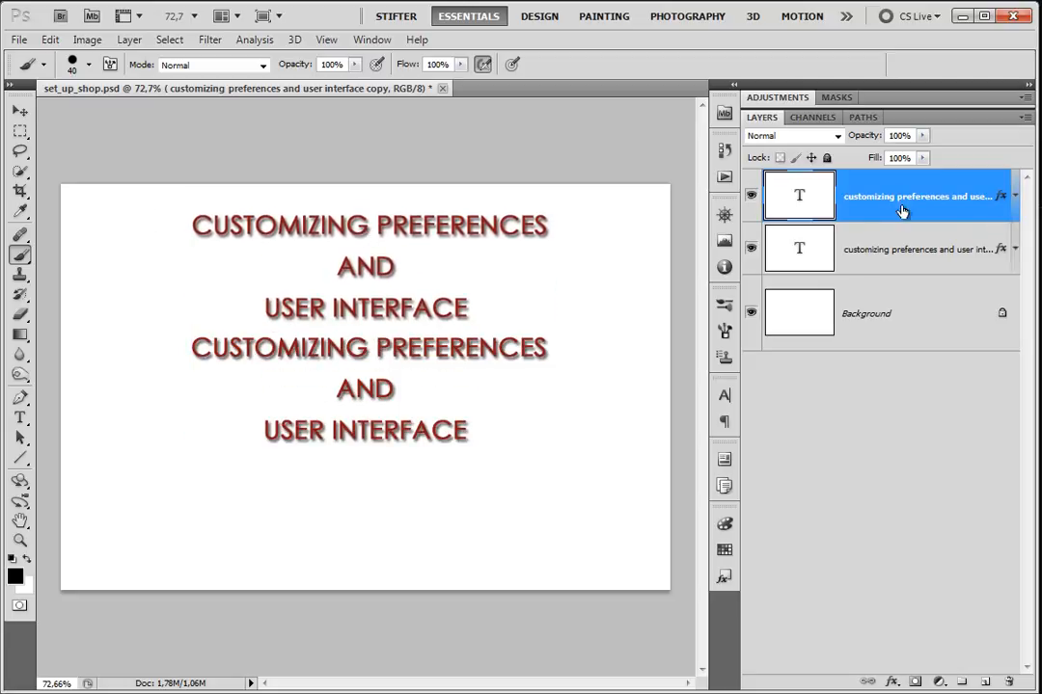
Step: Delete the upper text layer's effects, and move the lower text layer's Drop Shadow onto it as a copy
left_click_drag(1004, 196, 1008, 682)
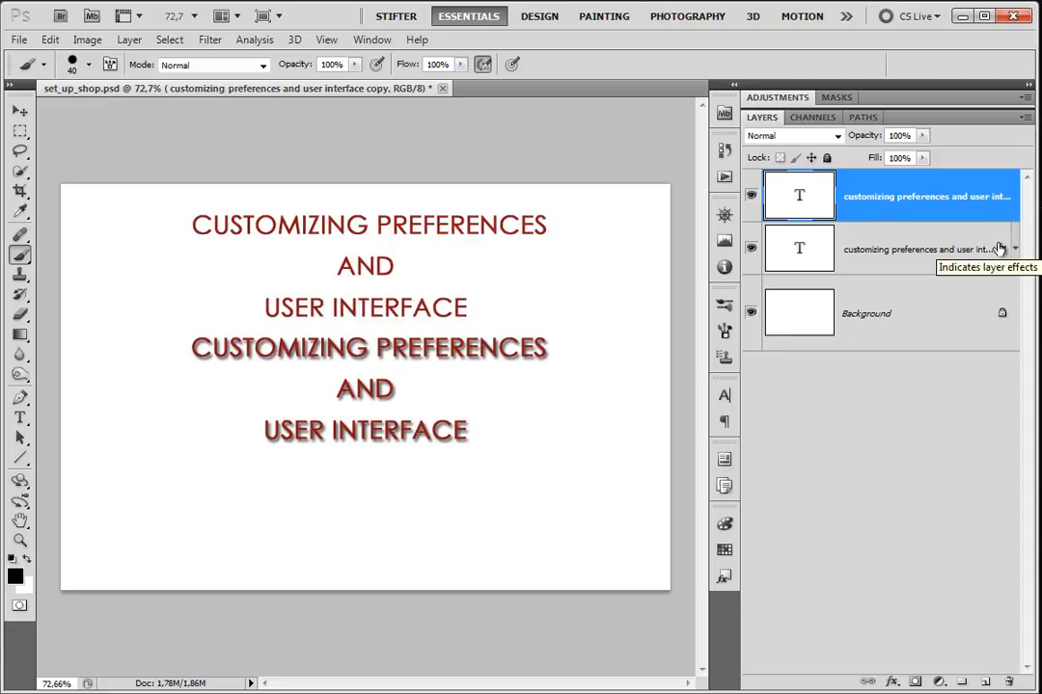
left_click_drag(1001, 250, 1003, 198)
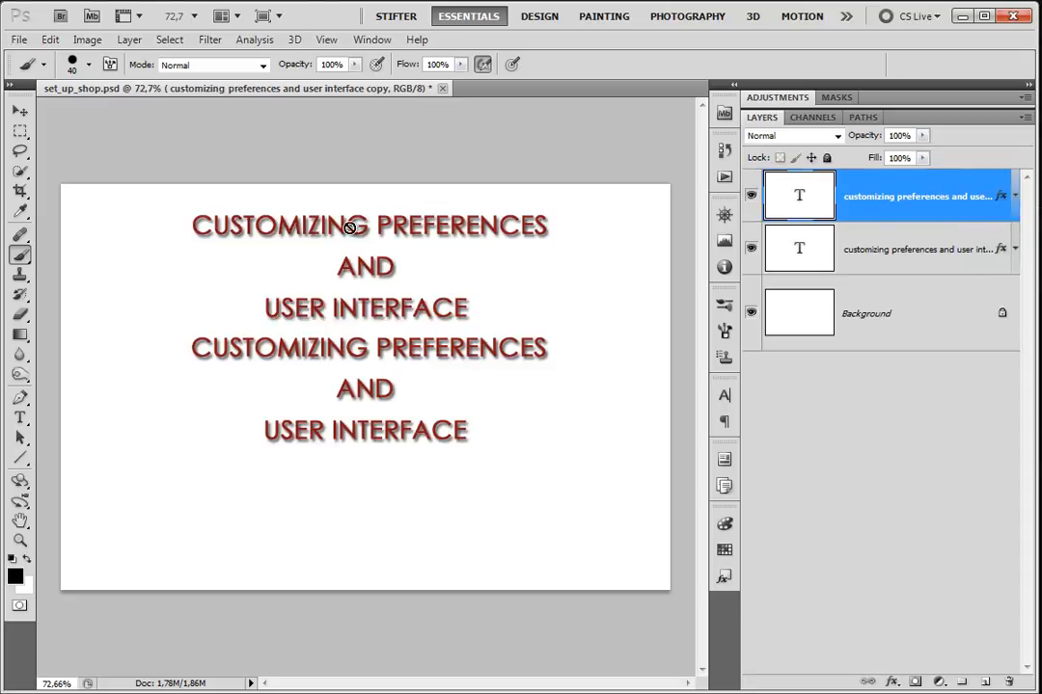
left_click(1014, 197)
left_click(1014, 198)
left_click(1013, 198)
Step: Delete the effects from both text layers and remove the duplicate text layer
left_click_drag(1002, 196, 1011, 681)
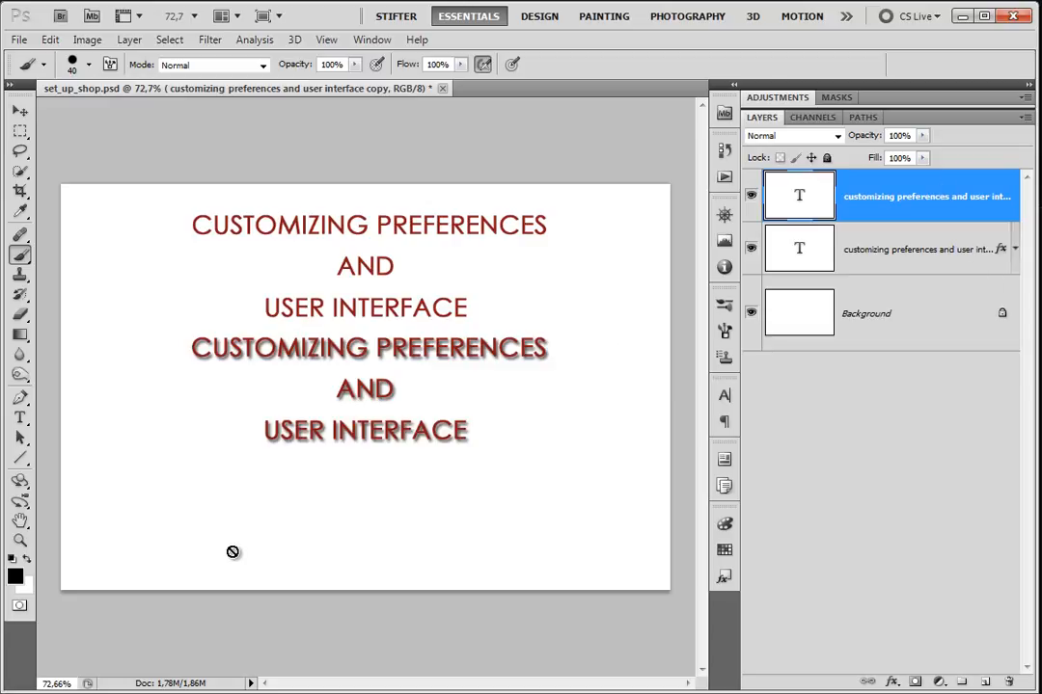
left_click(1013, 251)
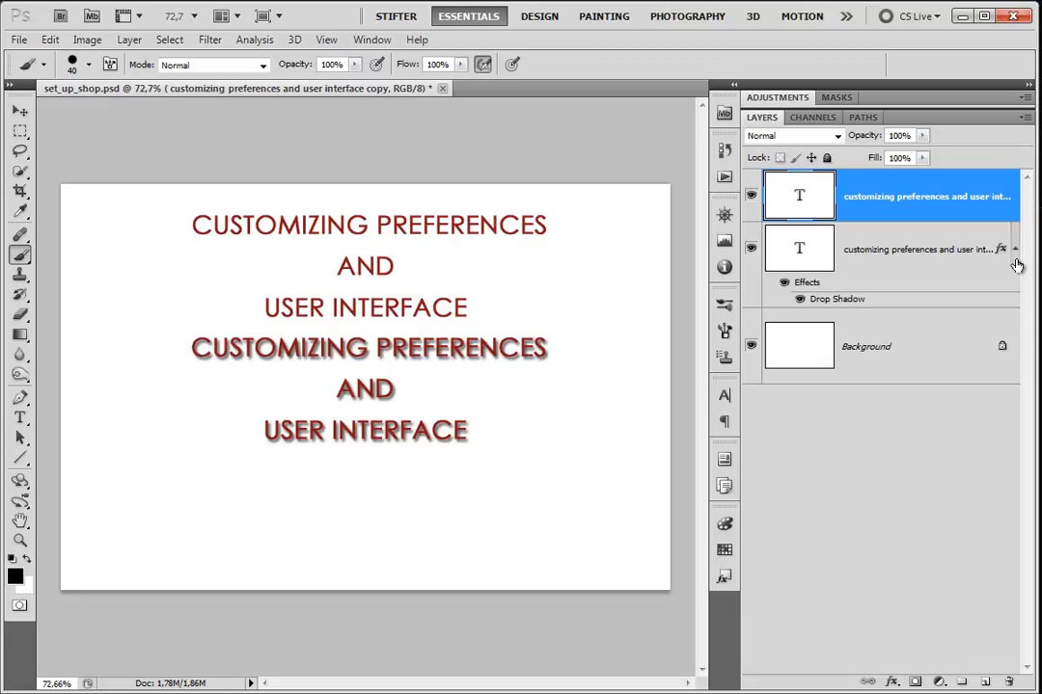
left_click(1012, 249)
left_click_drag(1003, 250, 1009, 682)
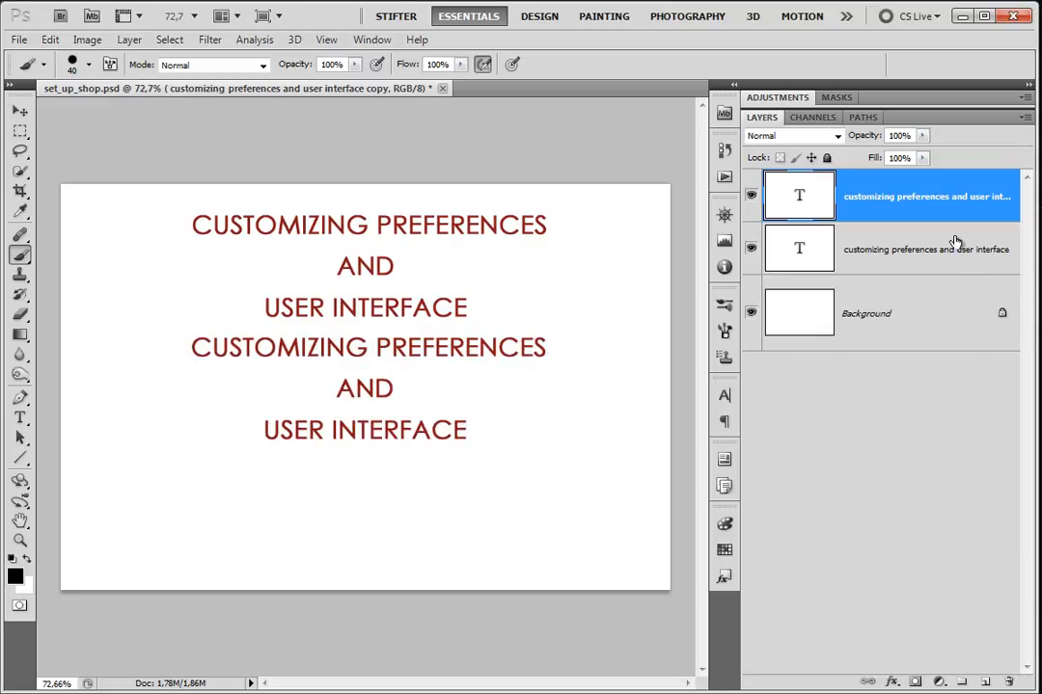
key("Delete")
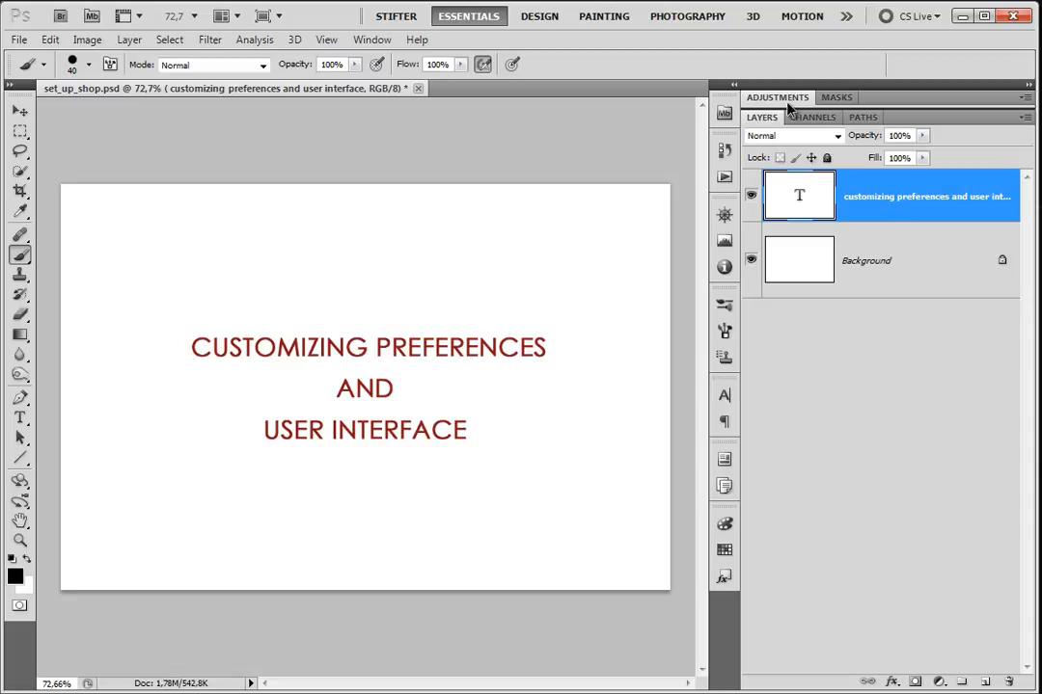
Step: Expand the Adjustments panel and review the capture options for a new workspace without saving one
left_click(777, 98)
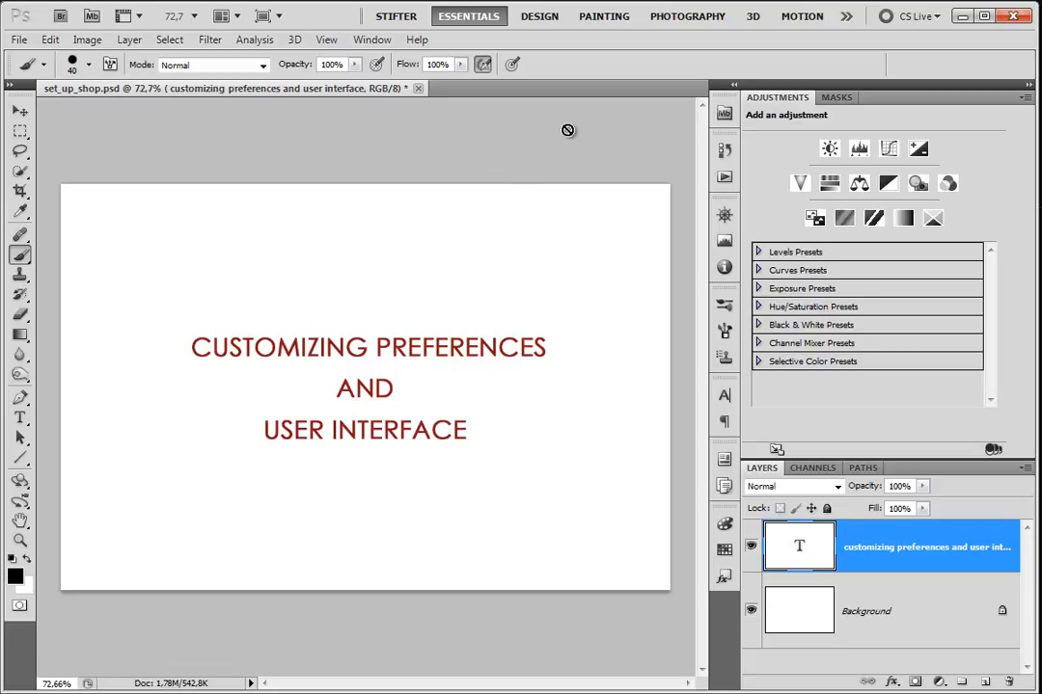
left_click(845, 16)
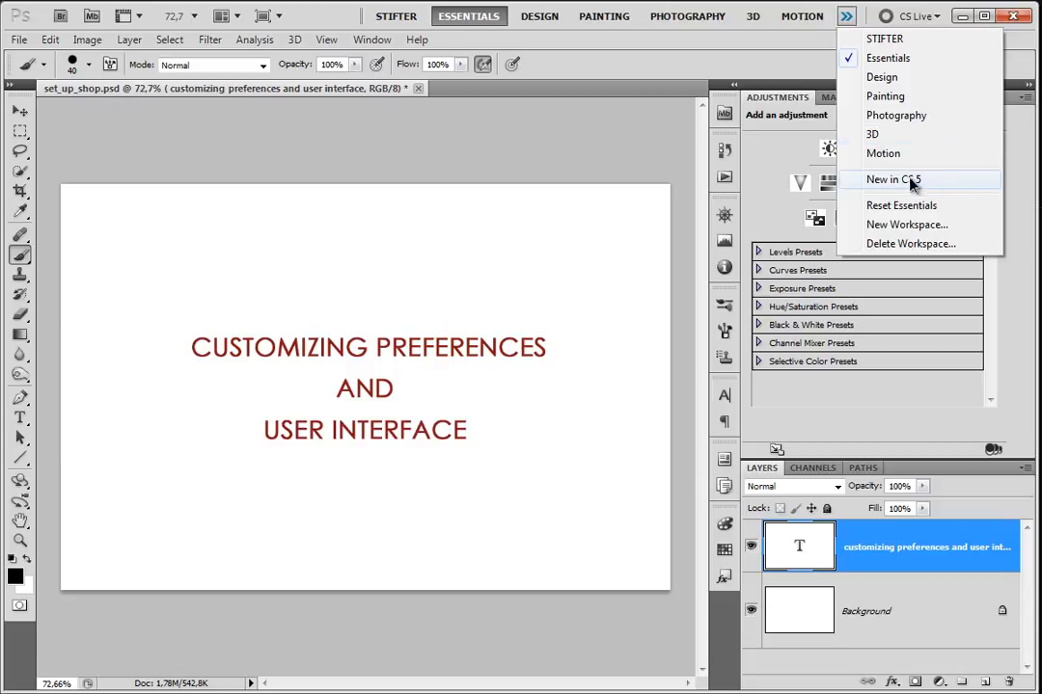
left_click(941, 224)
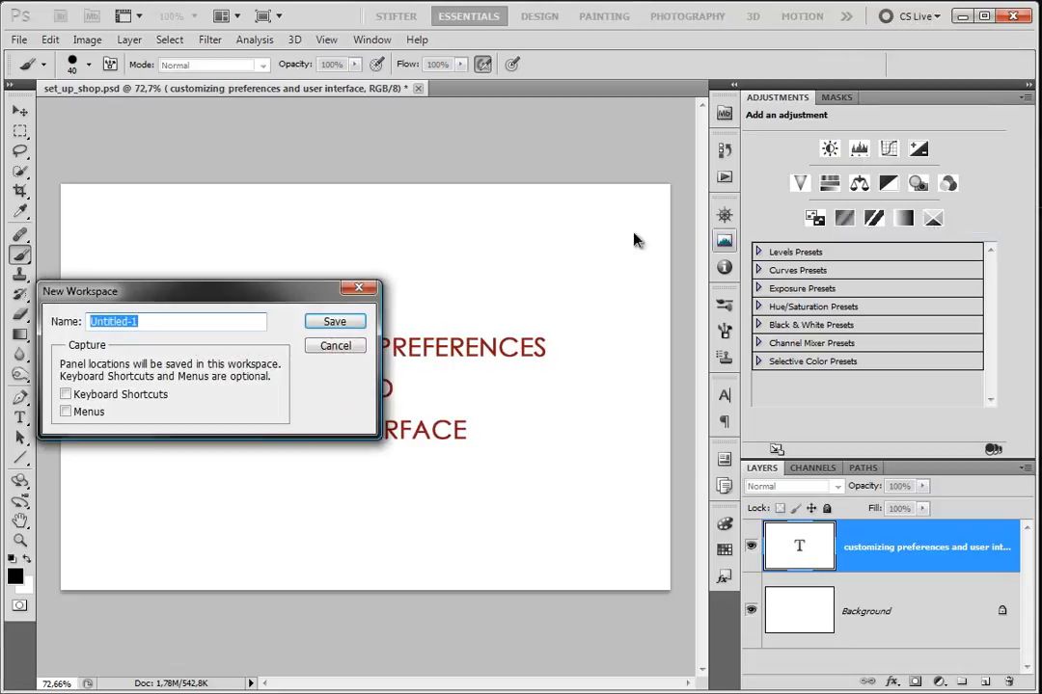
left_click_drag(221, 288, 495, 156)
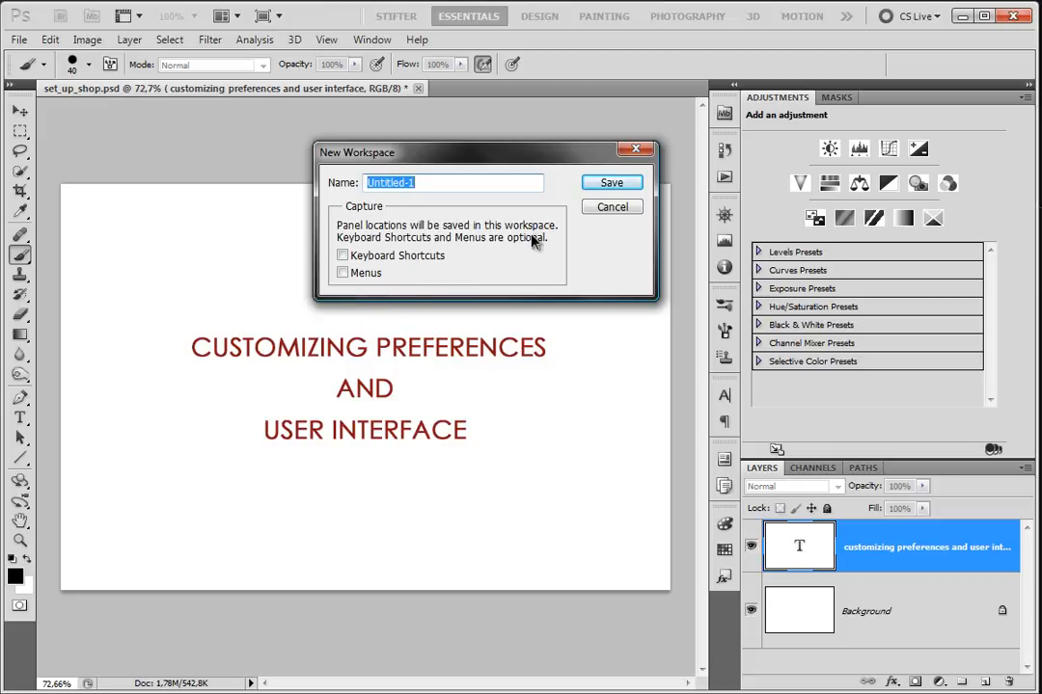
left_click(611, 206)
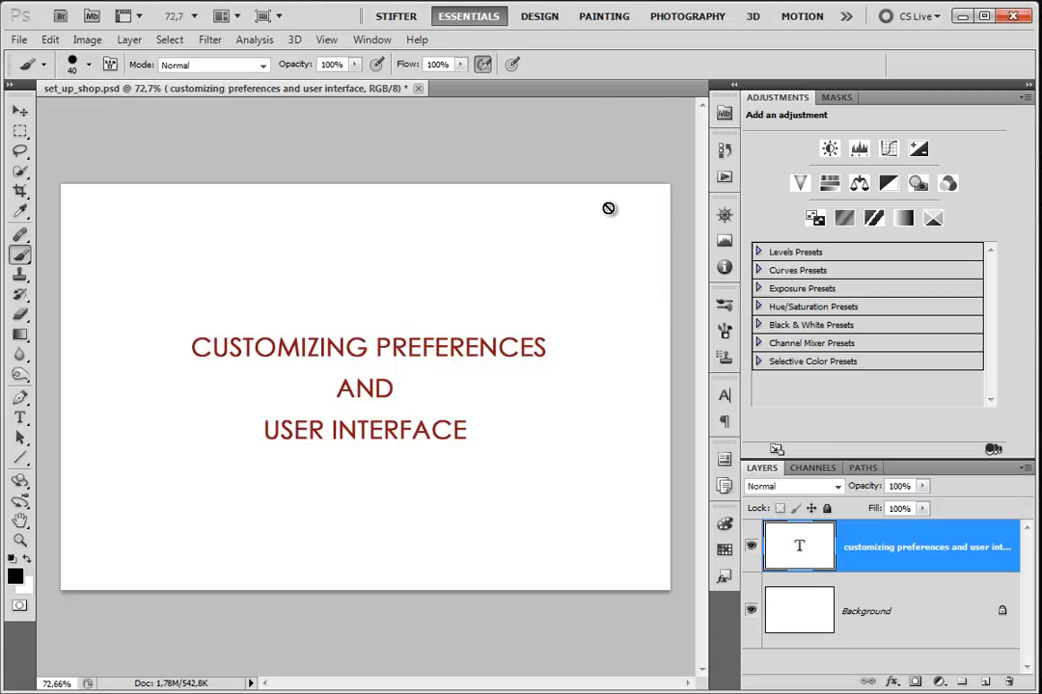
Step: Switch to the saved custom workspace, try the Painting workspace, and return to the custom one
left_click(412, 20)
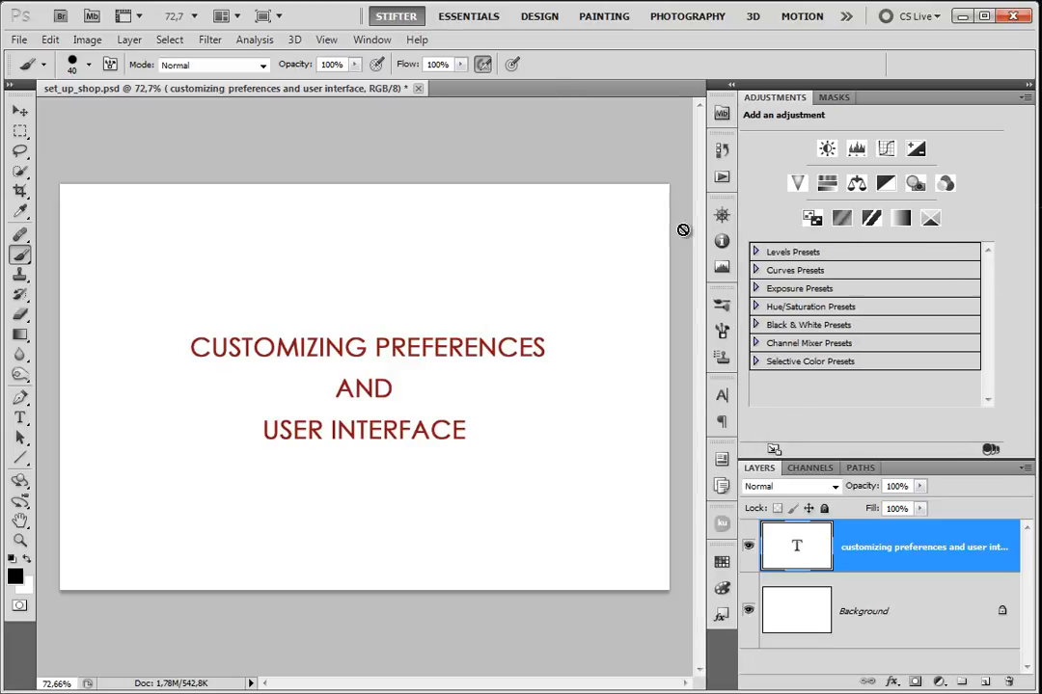
left_click(606, 20)
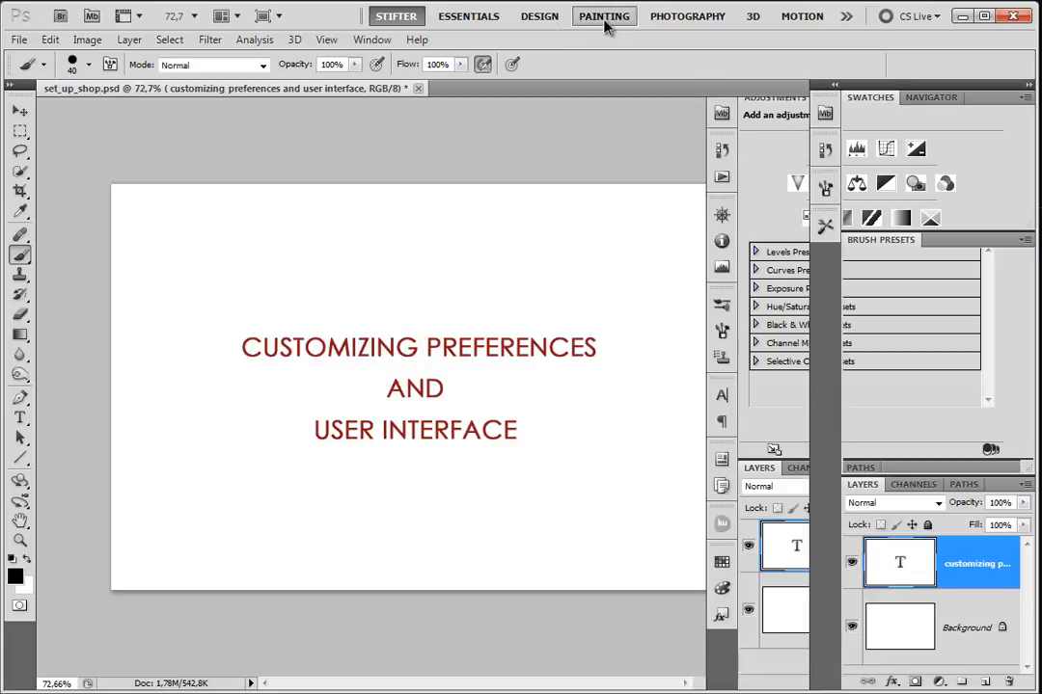
left_click(382, 20)
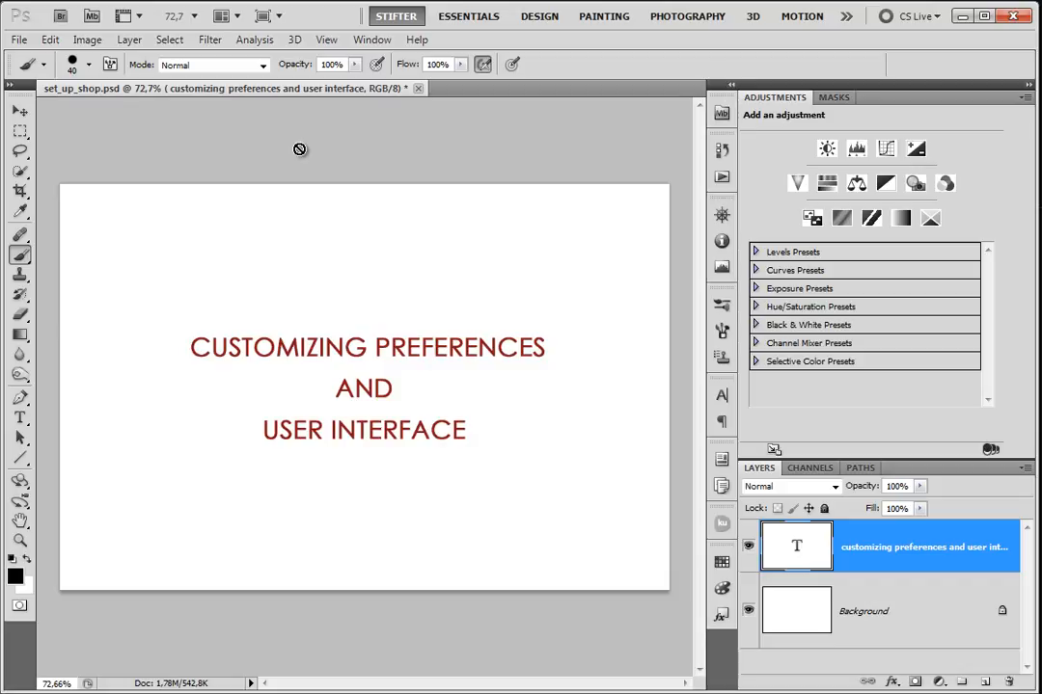
Step: Activate the Rectangular Marquee tool and set the area around the canvas to the Custom background color
left_click(19, 130)
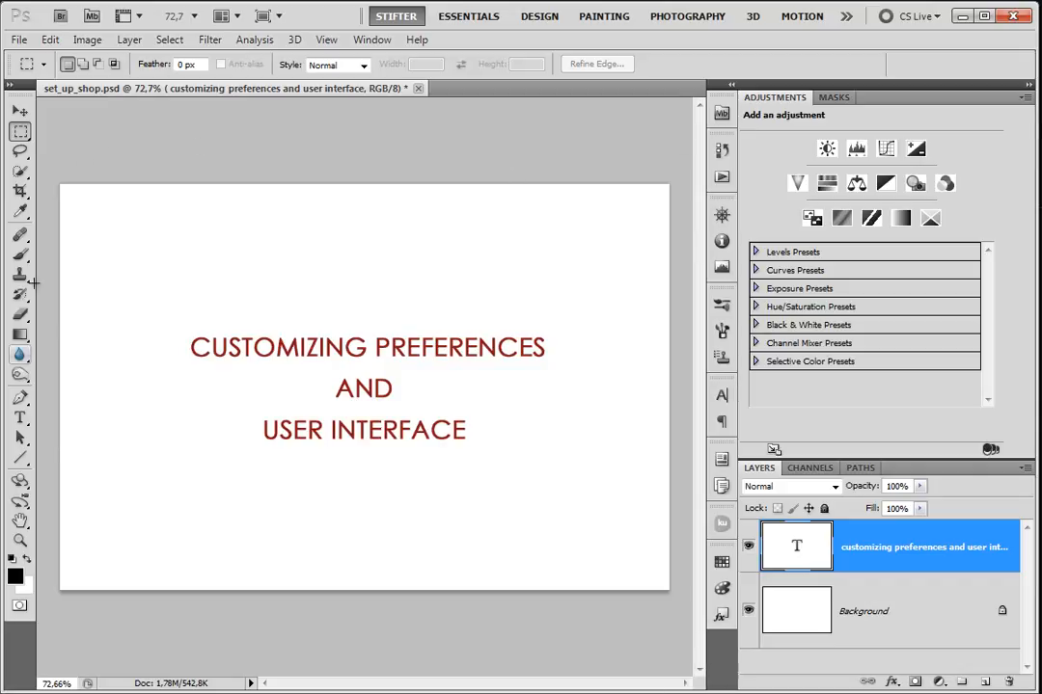
scroll(420, 192, "down", 2)
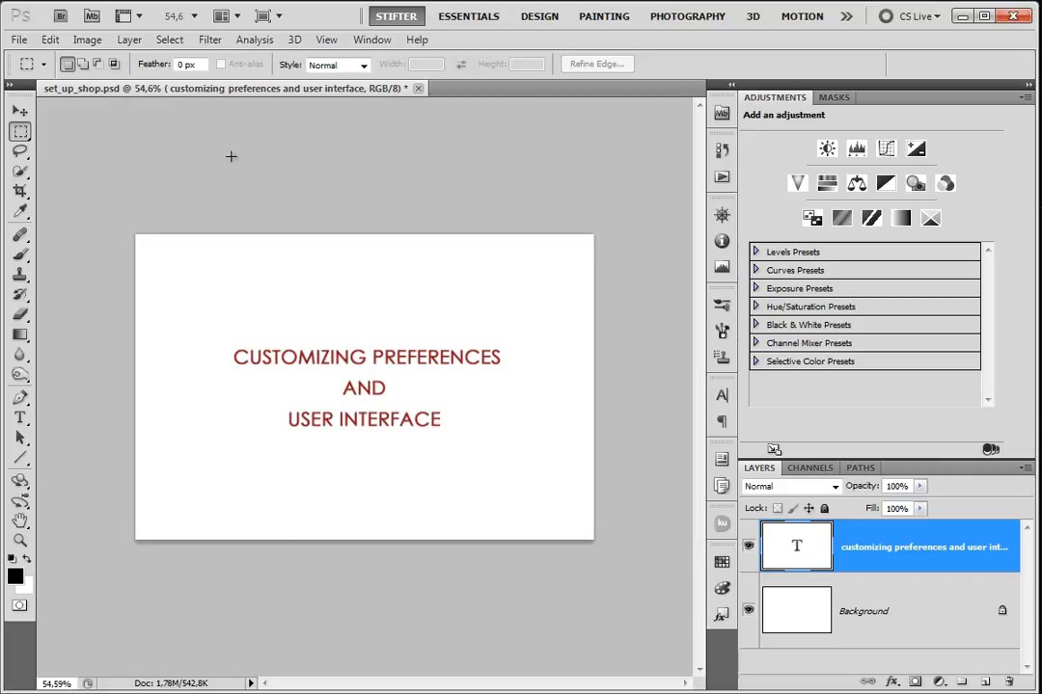
right_click(352, 171)
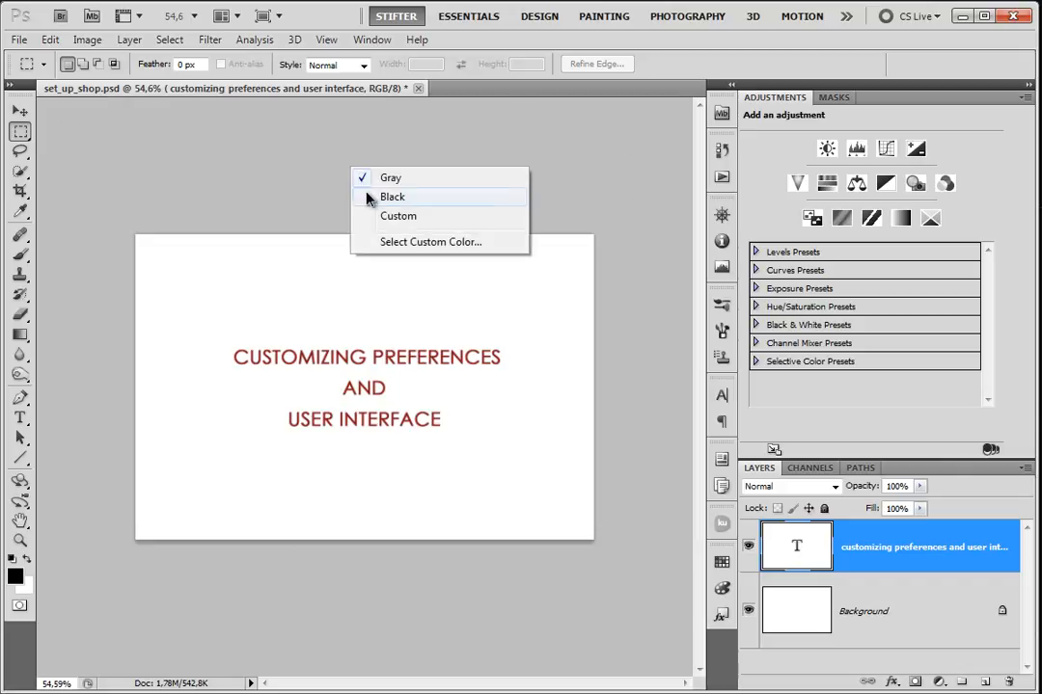
left_click(458, 221)
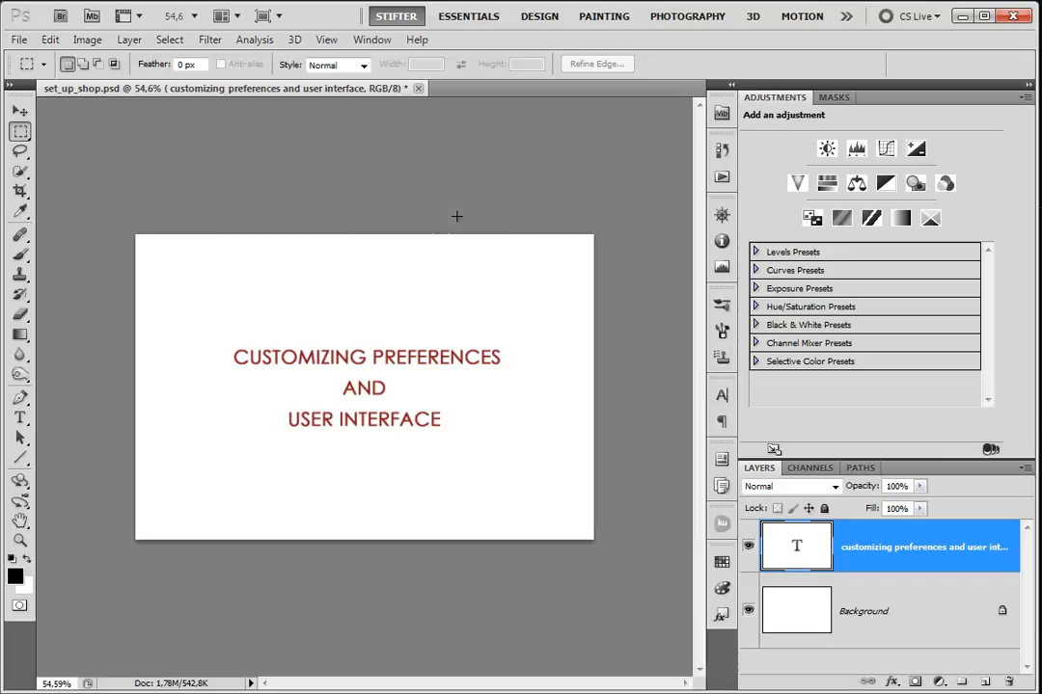
Step: Inspect the brightness value of the custom background color around the canvas and accept the color
right_click(407, 169)
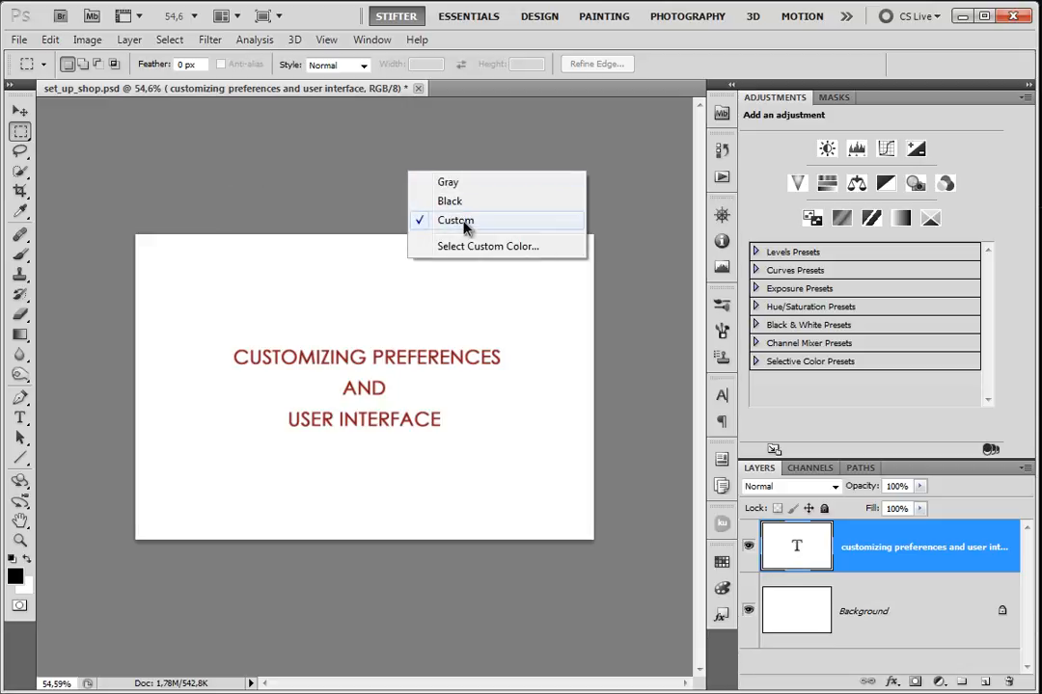
left_click(538, 250)
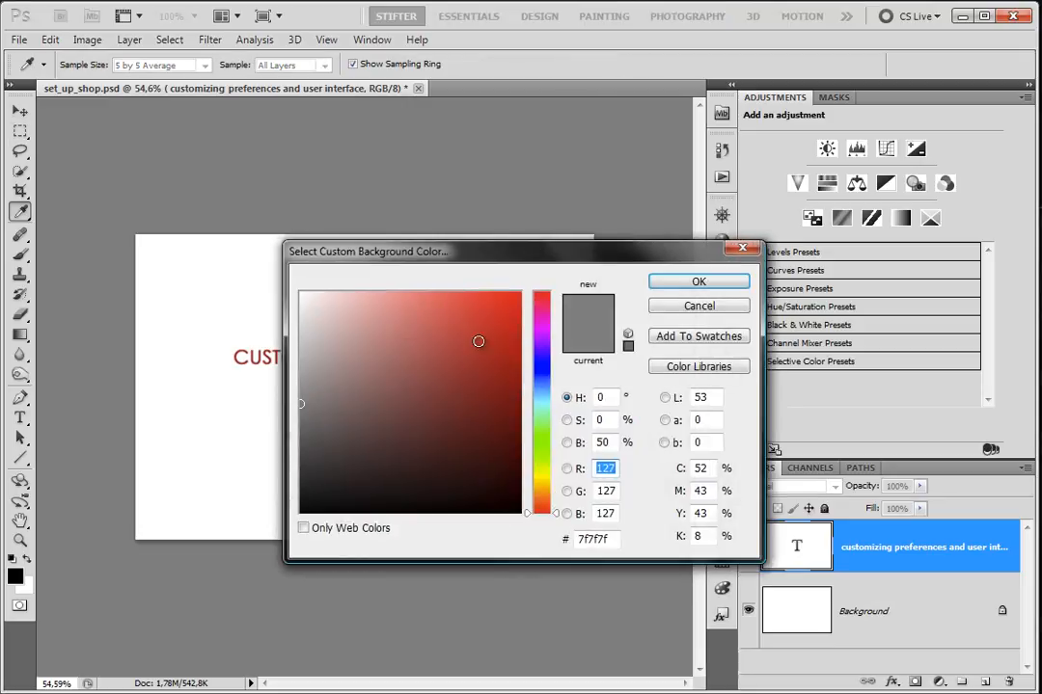
left_click(615, 442)
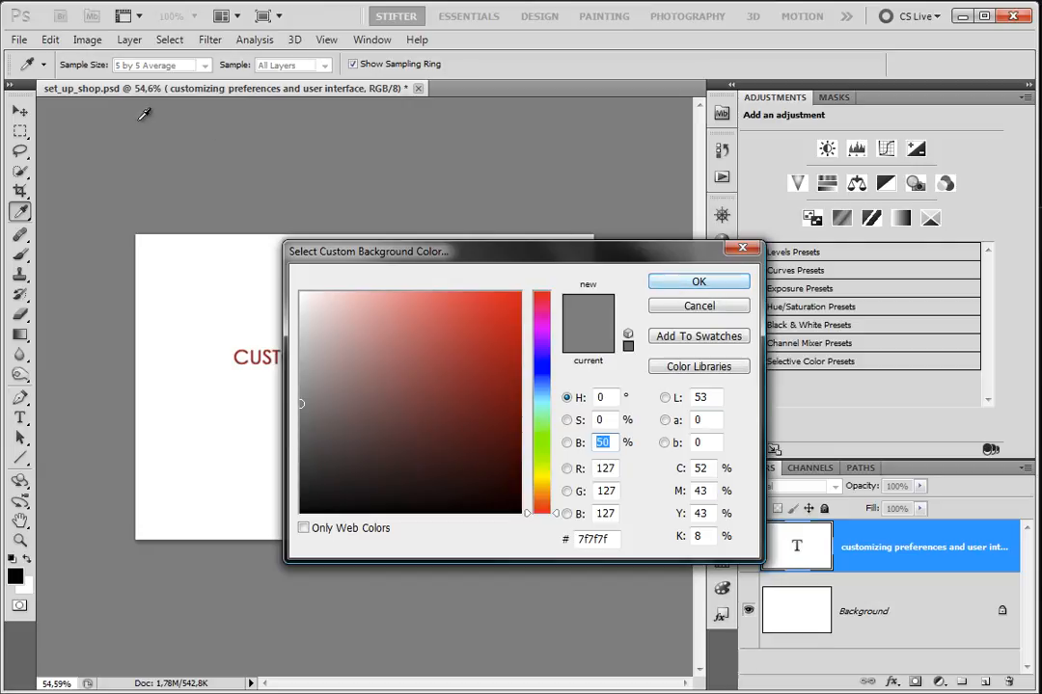
left_click(693, 282)
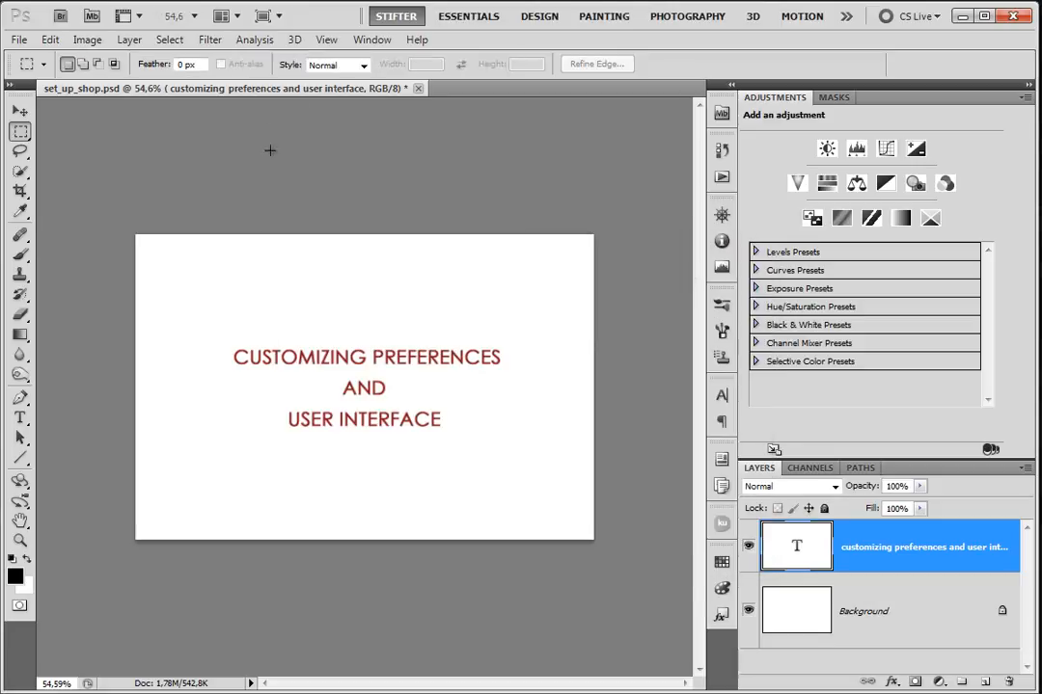
scroll(418, 246, "up", 3)
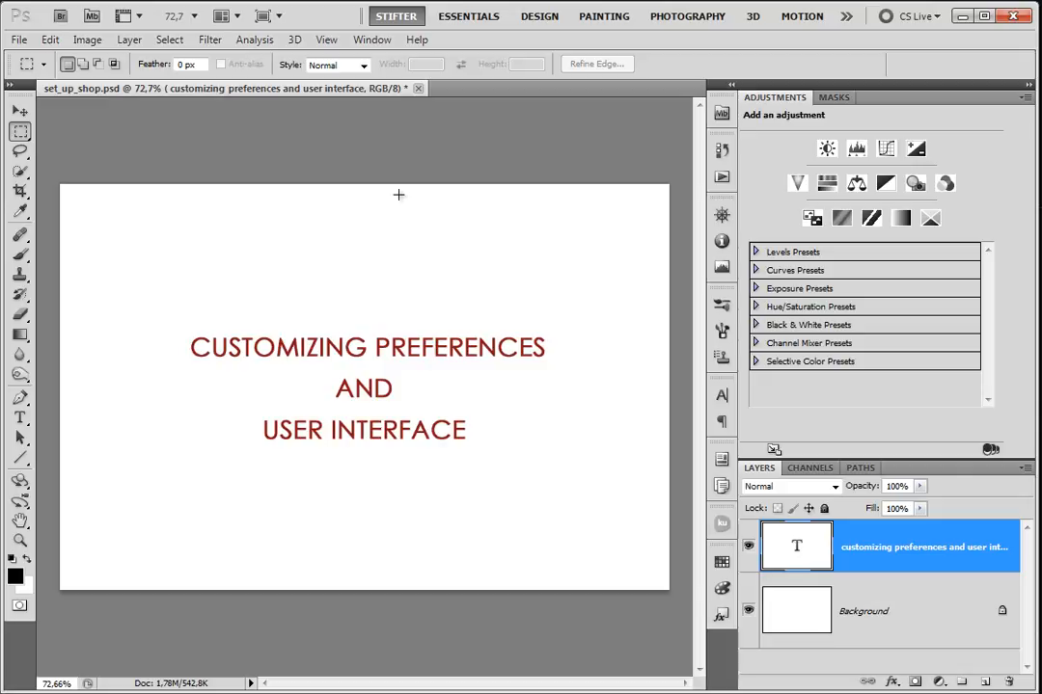
Step: Open the keyboard shortcut settings and examine the shortcuts for Tools and for the Edit commands under Application Menus
left_click(50, 40)
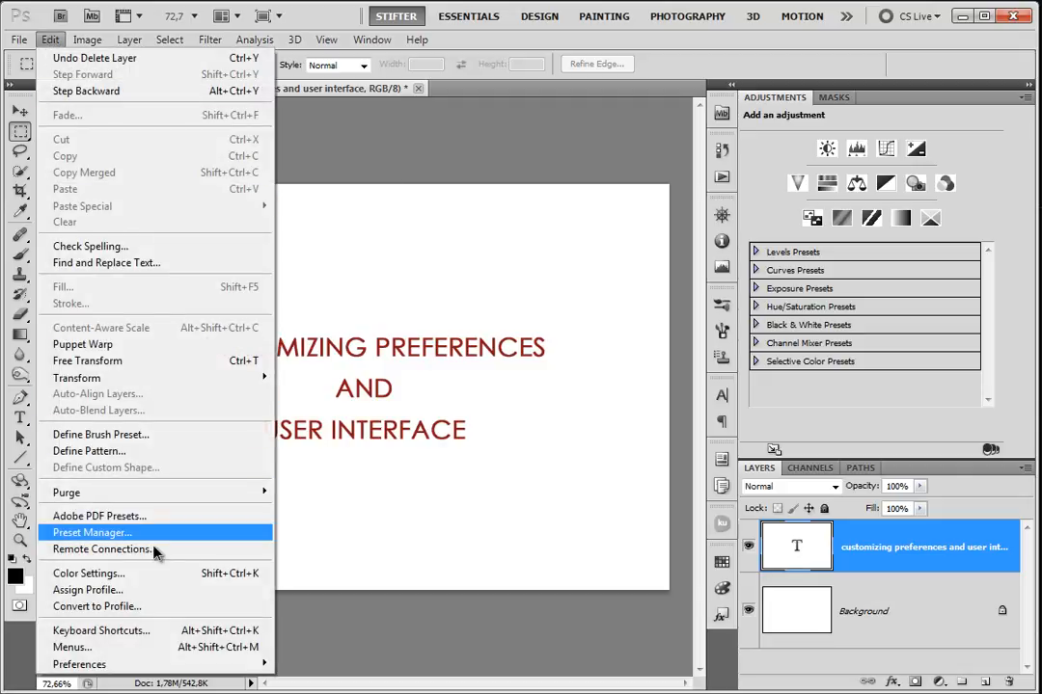
left_click(202, 632)
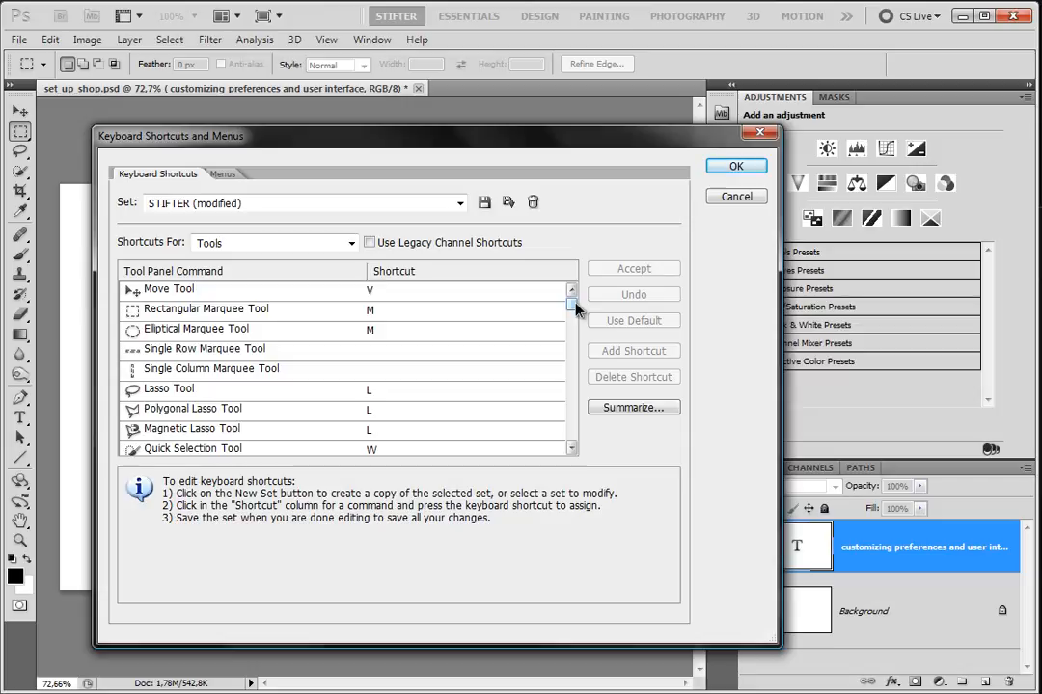
scroll(576, 306, "down", 7)
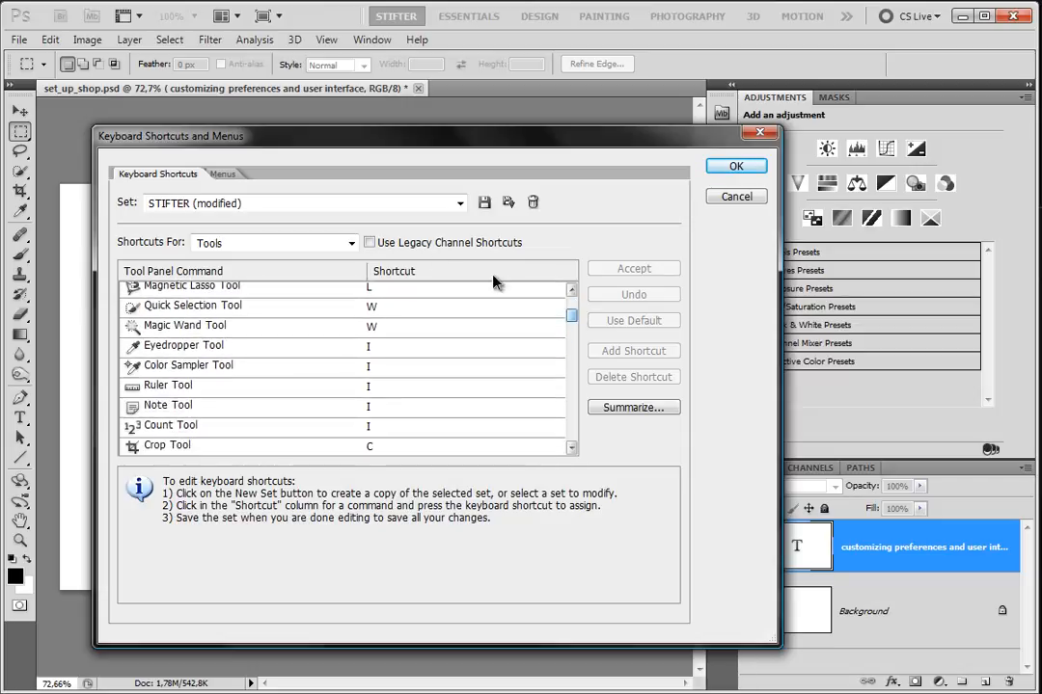
left_click(334, 242)
left_click(333, 262)
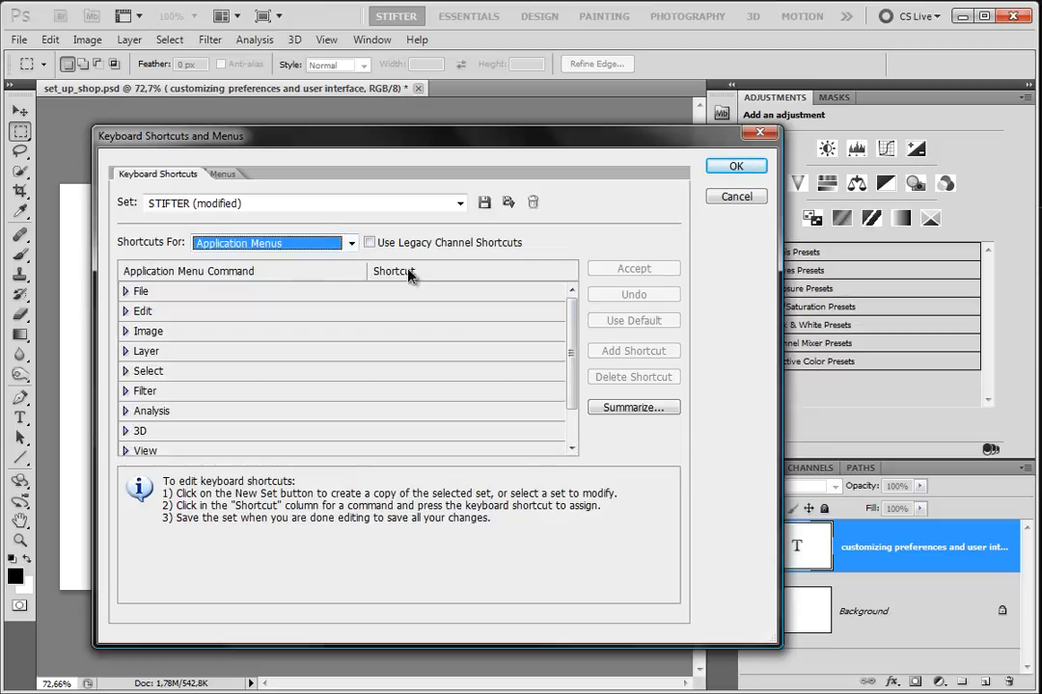
left_click(133, 311)
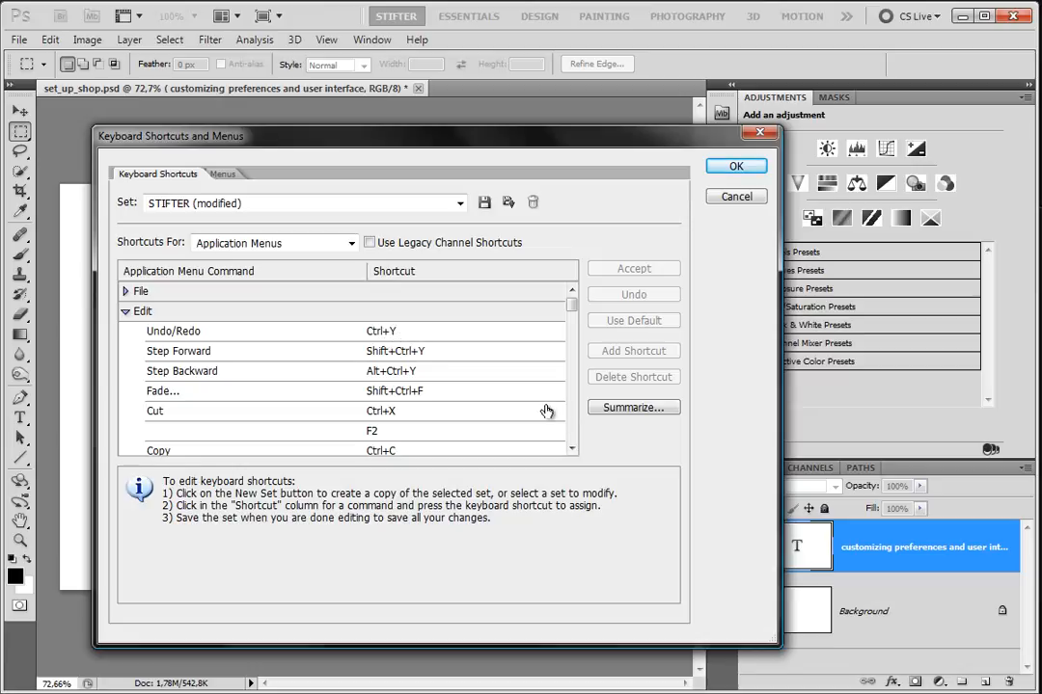
Step: Examine the brush size and brush hardness shortcuts among the Tools shortcuts
left_click(345, 242)
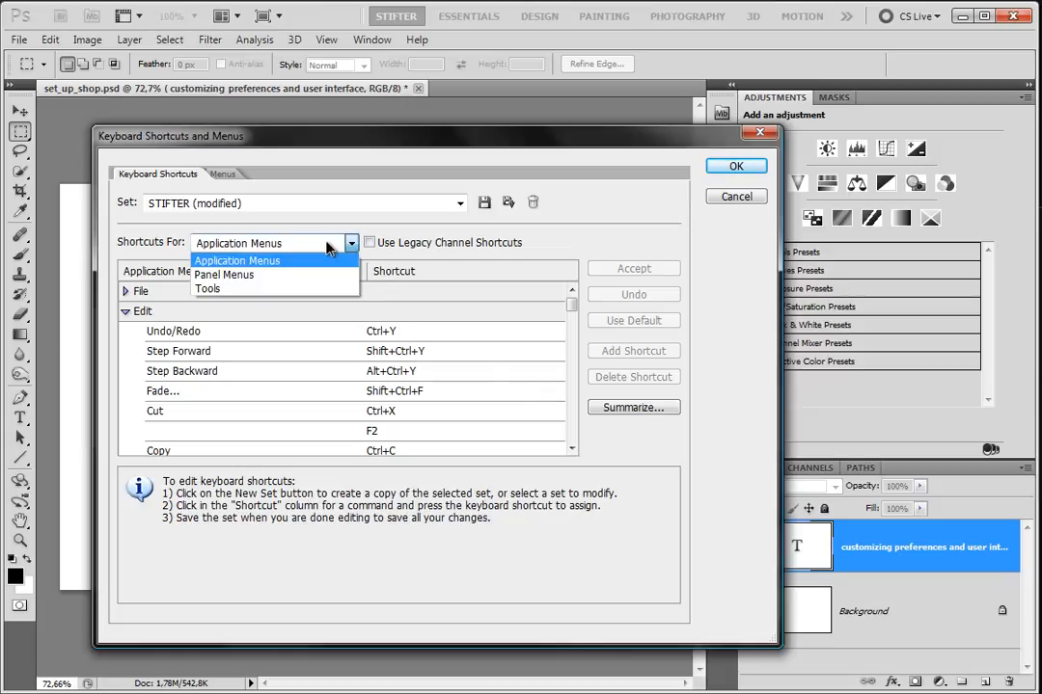
left_click(260, 289)
left_click(573, 332)
left_click_drag(575, 332, 574, 434)
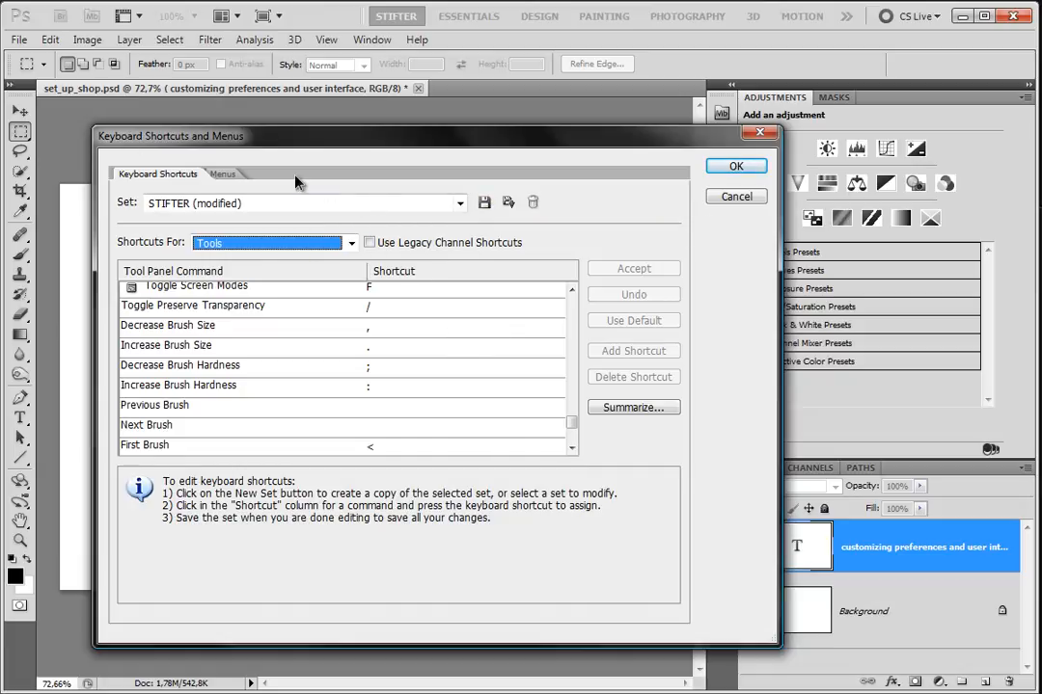
Step: Examine the visibility and color options for the Edit commands in the menu customization settings, then cancel the dialog
left_click(232, 176)
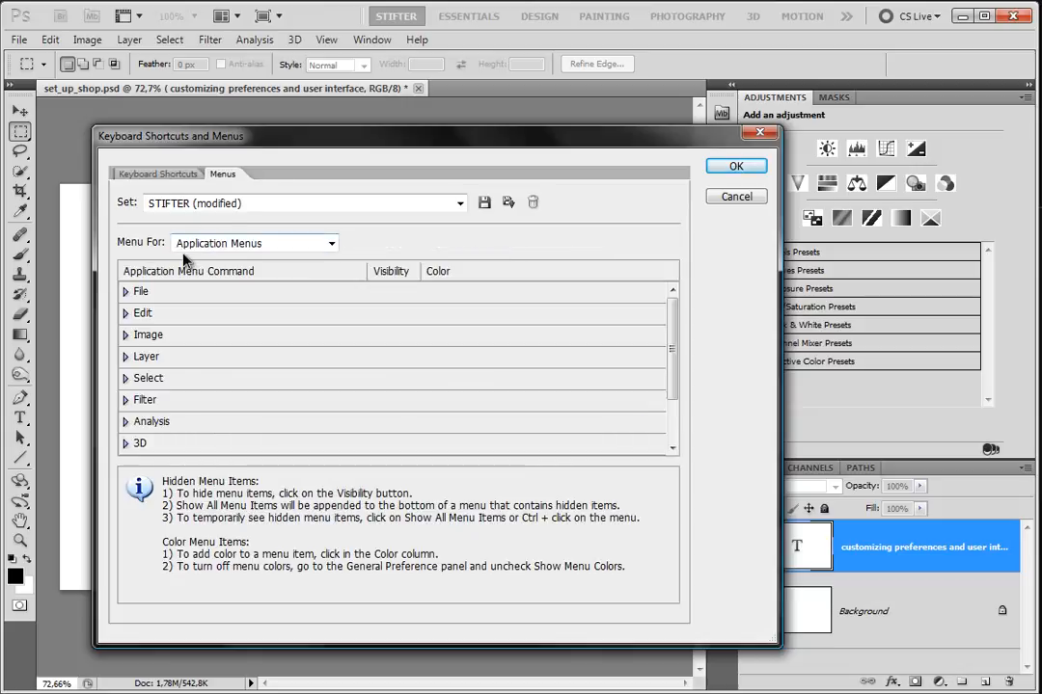
left_click(124, 314)
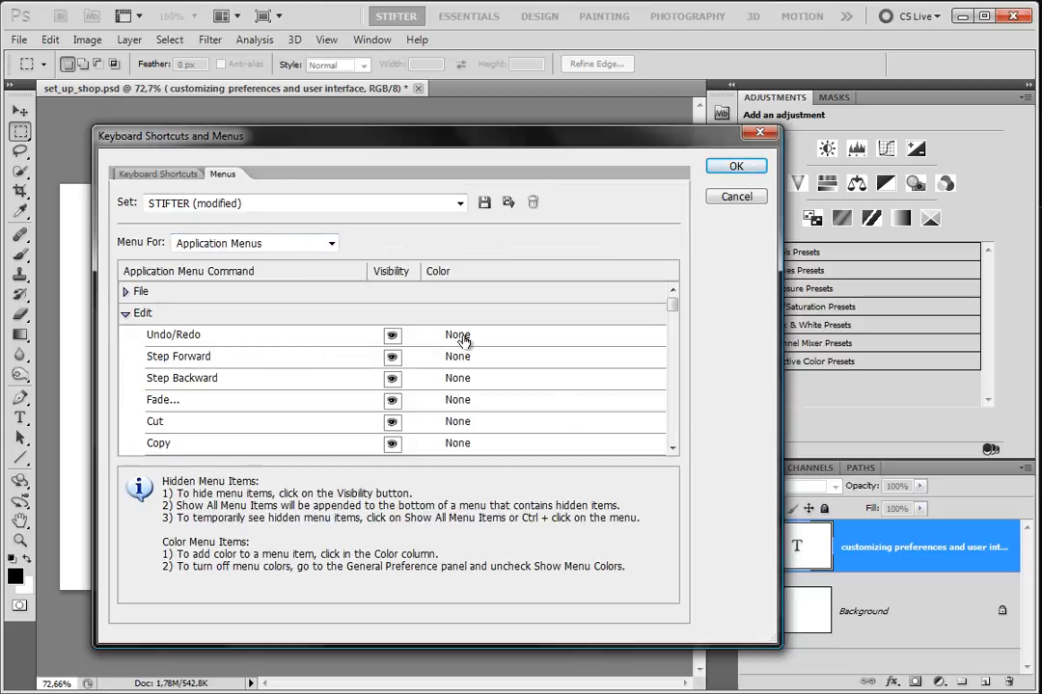
left_click(391, 338)
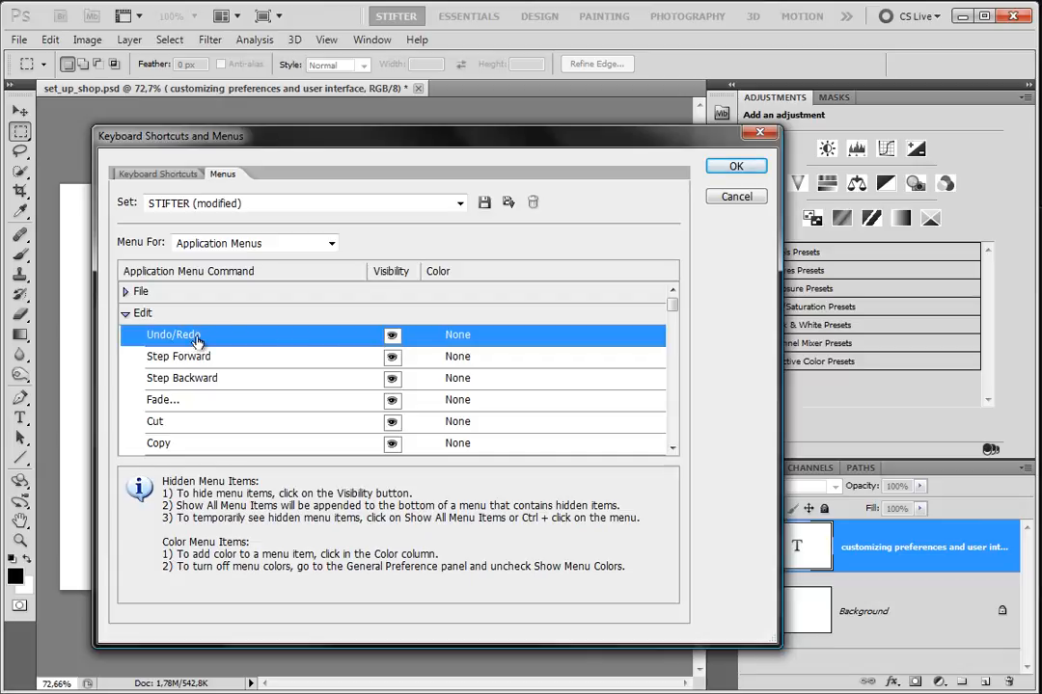
left_click(51, 40)
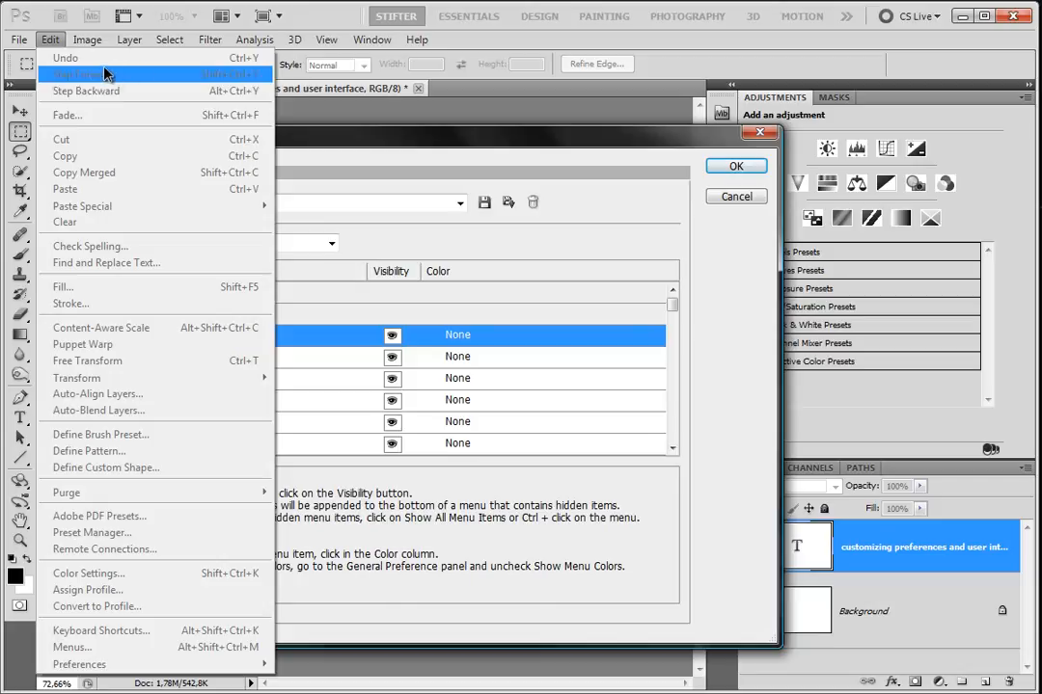
left_click(702, 265)
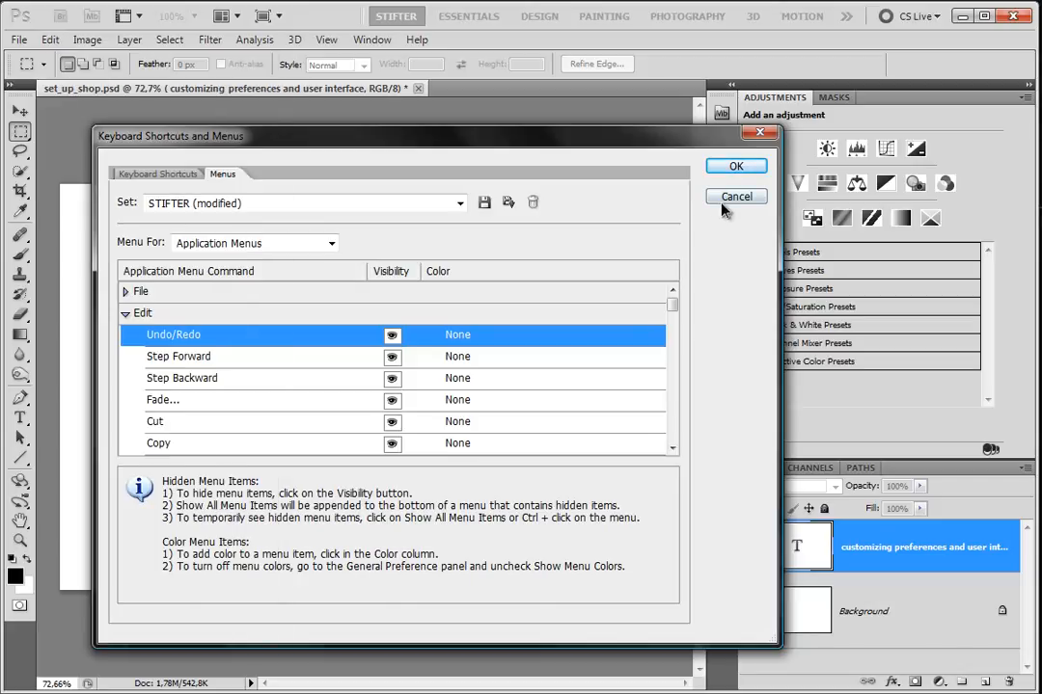
left_click(733, 196)
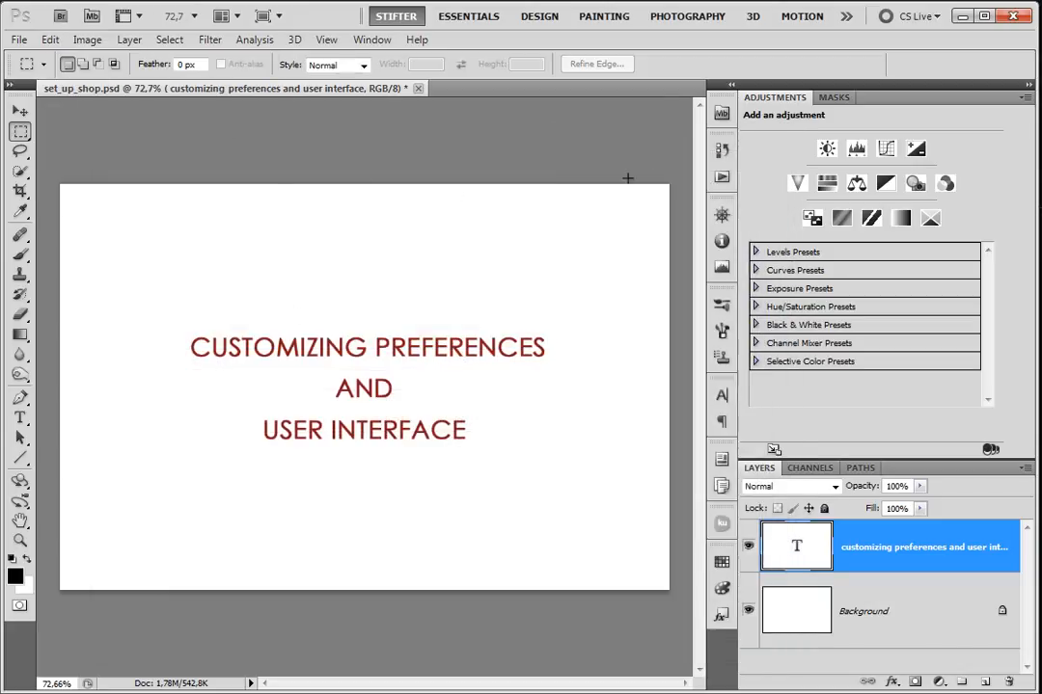
Step: Open the New Workspace settings, review the options for capturing keyboard shortcuts and menus, and cancel without saving
left_click(846, 17)
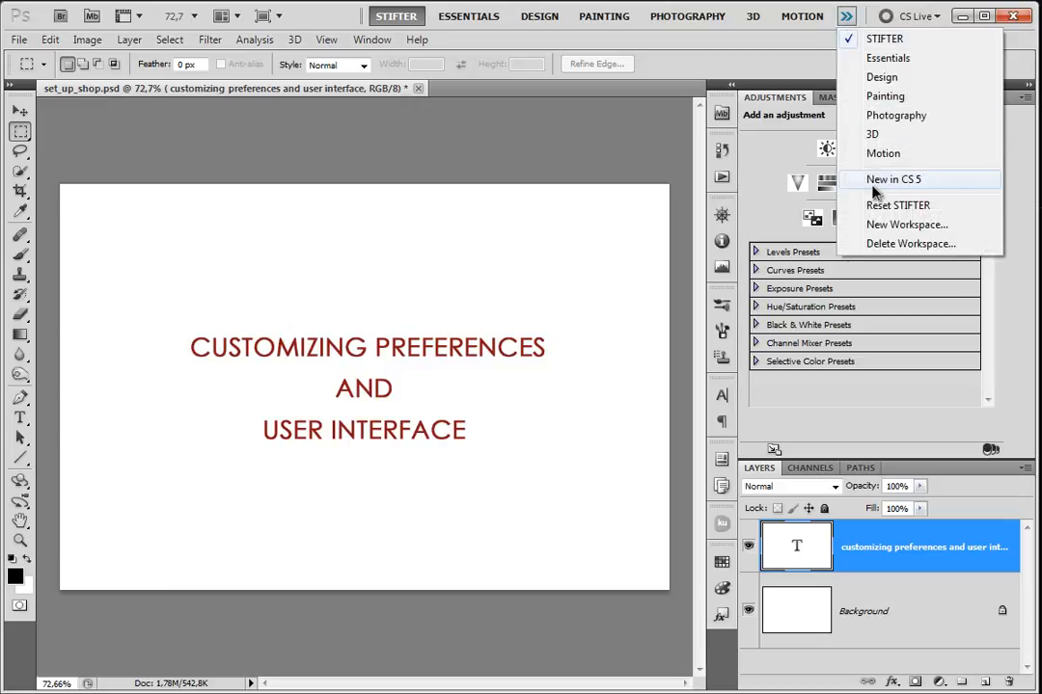
left_click(932, 228)
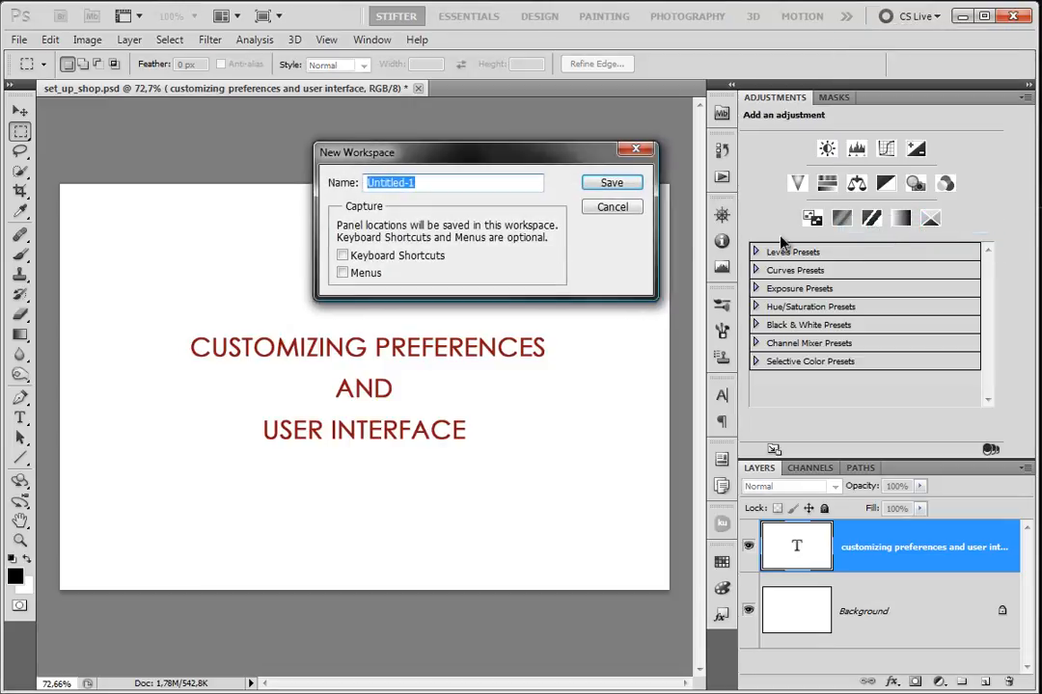
left_click_drag(463, 166, 380, 160)
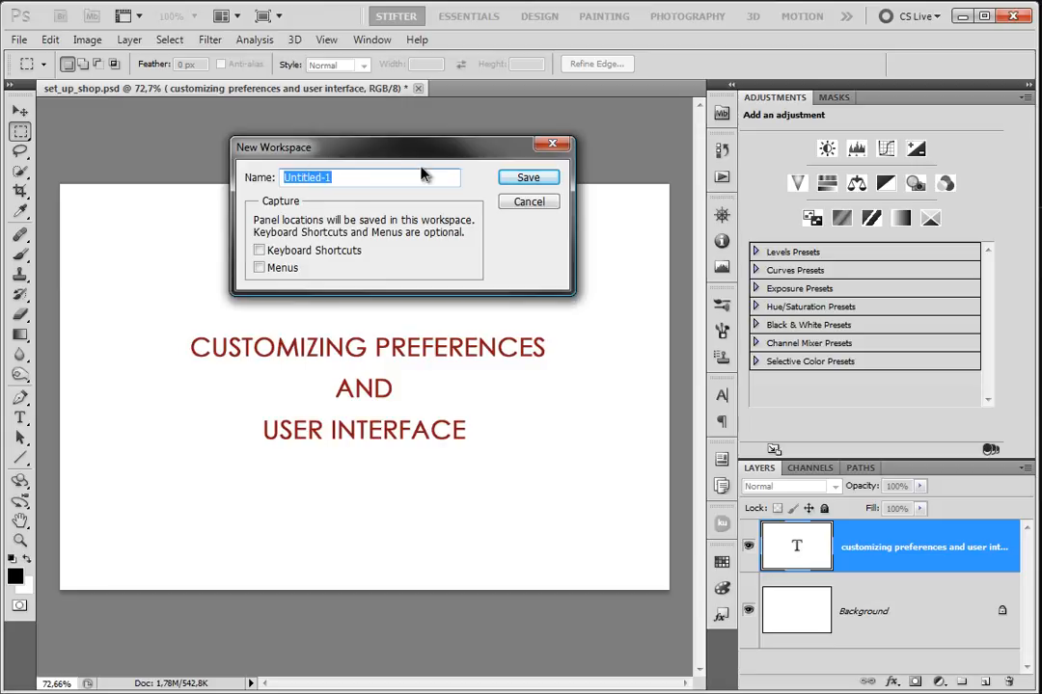
left_click(543, 203)
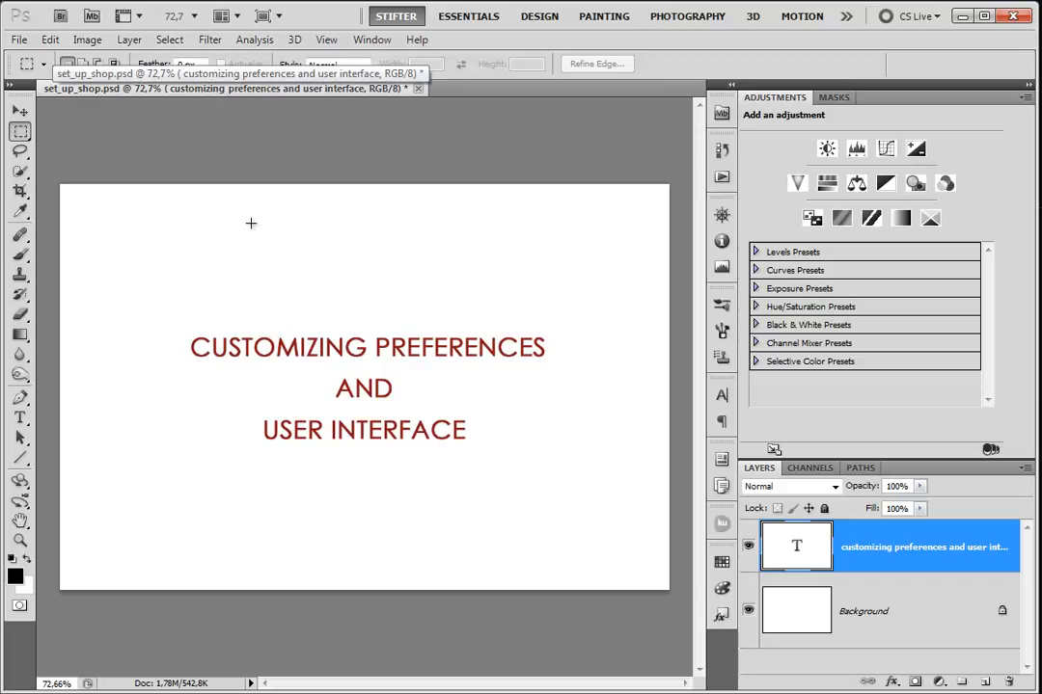
Step: Open the Color Settings, examine the RGB working space choices and the extended options, and cancel without changes
left_click(48, 40)
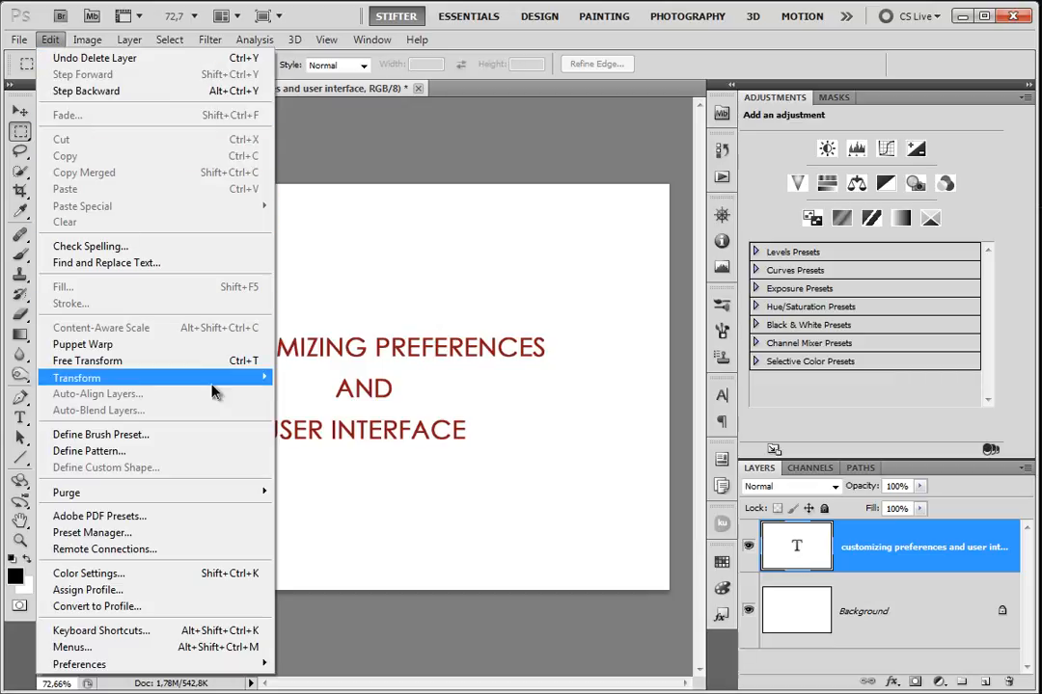
left_click(205, 573)
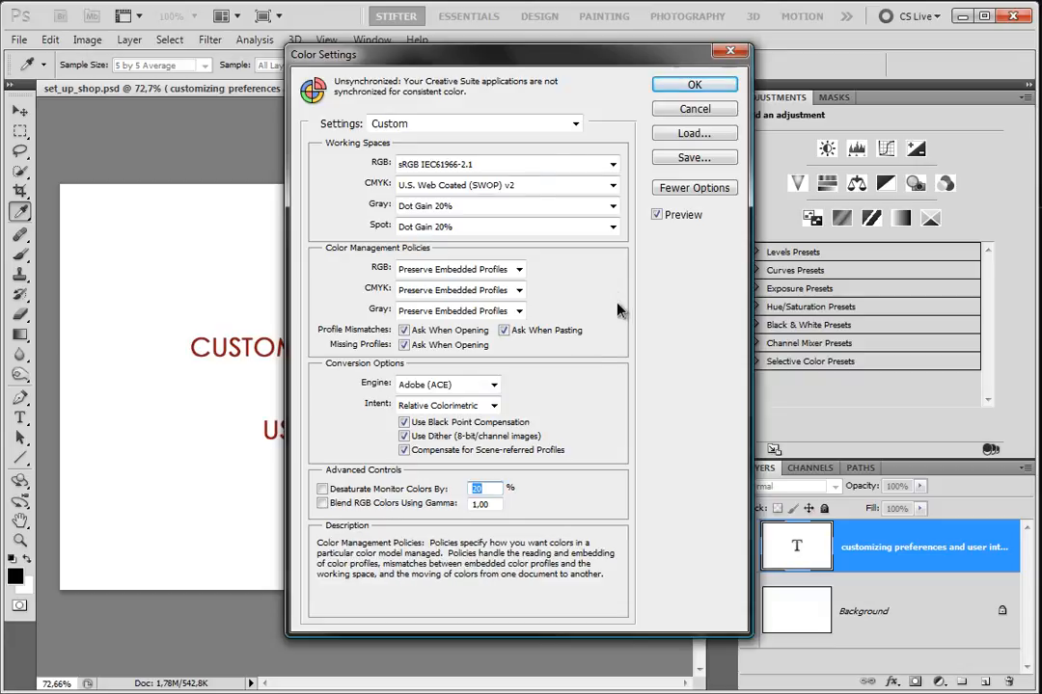
left_click(477, 168)
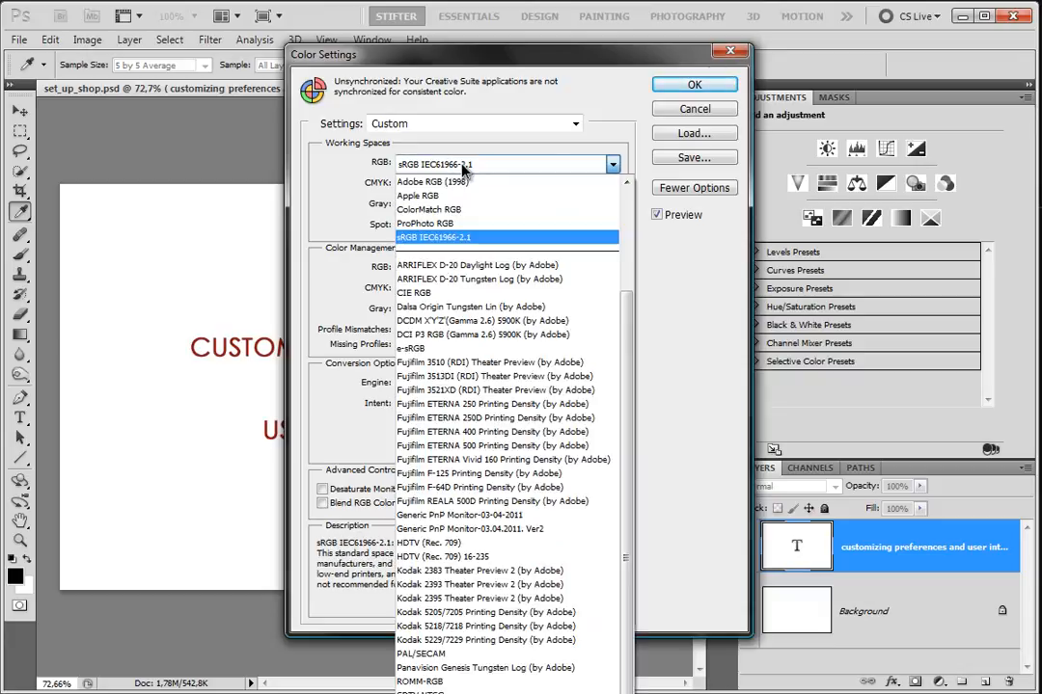
left_click(479, 170)
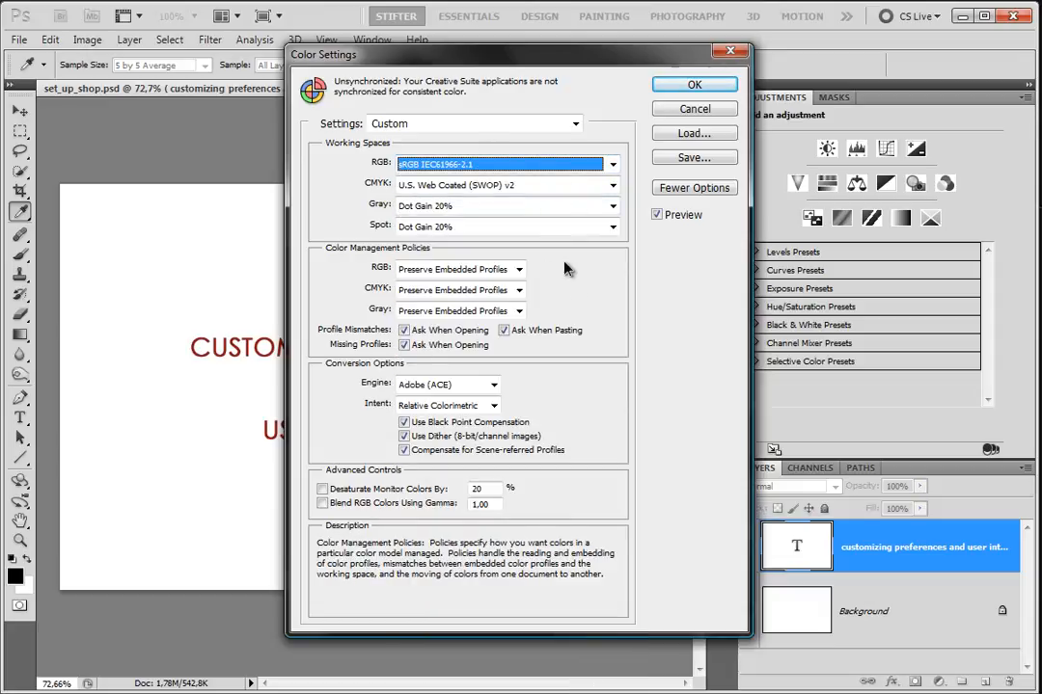
left_click(700, 189)
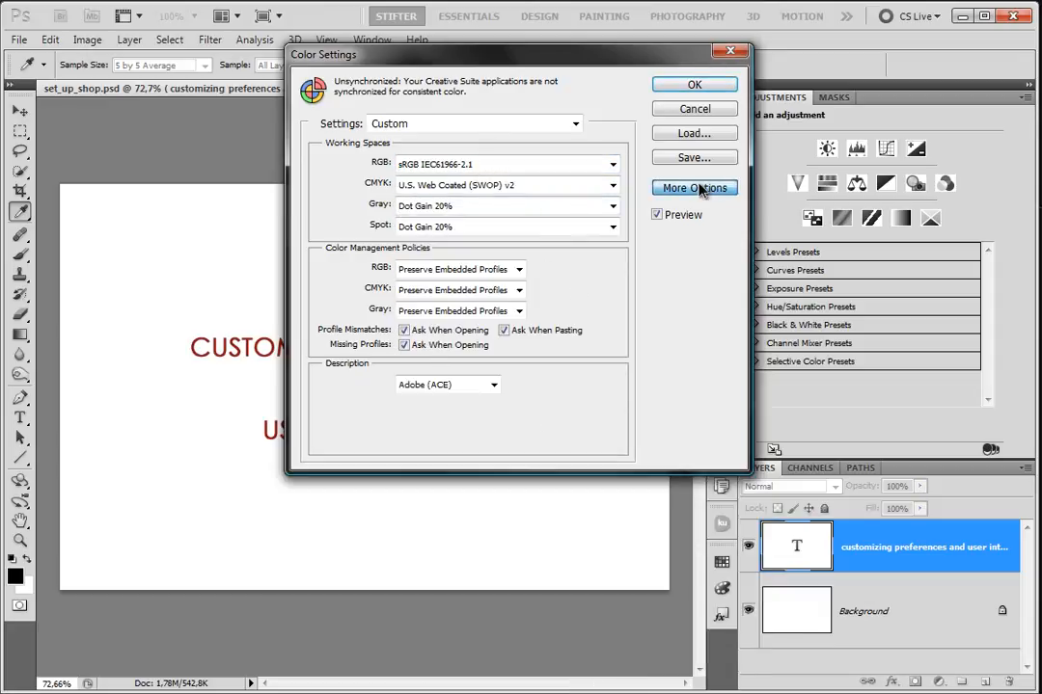
left_click(700, 189)
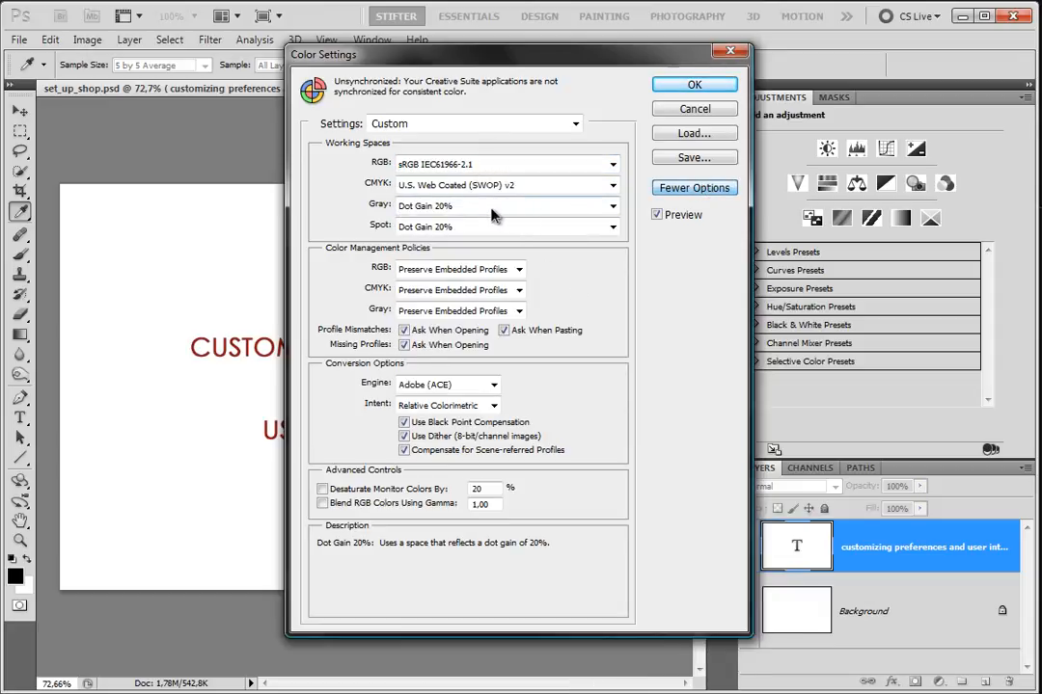
left_click(723, 109)
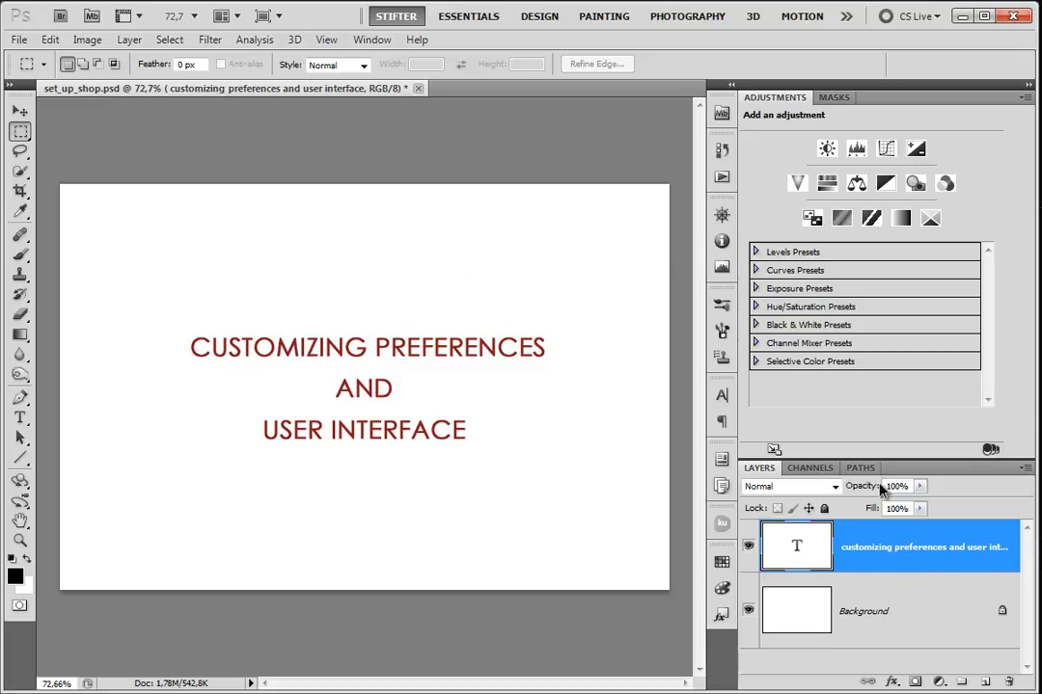
left_click(721, 113)
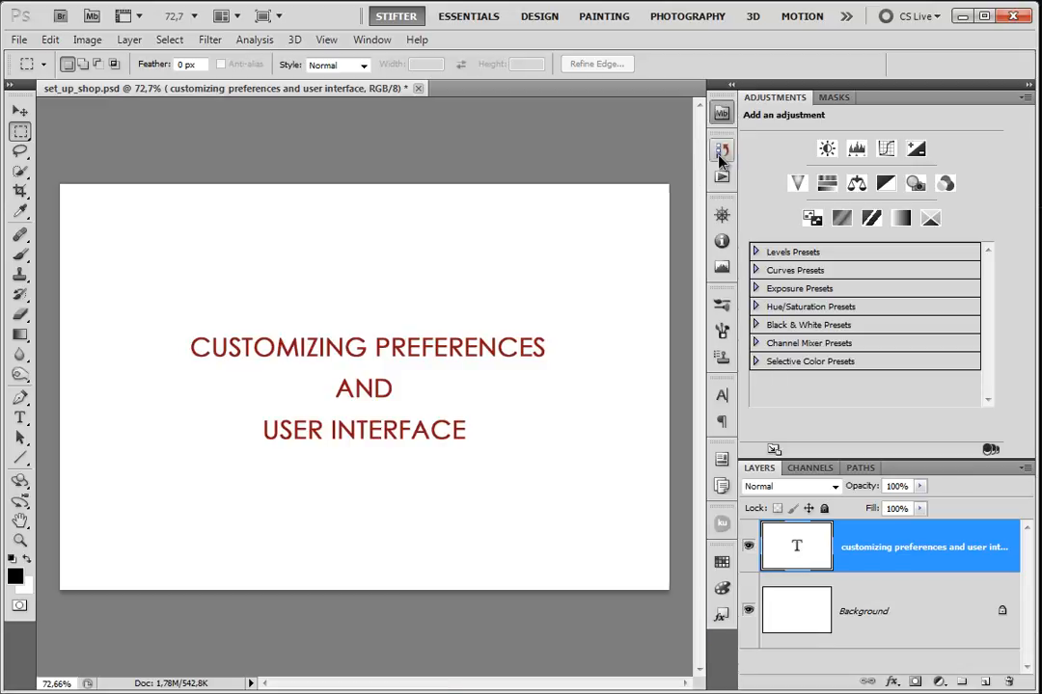
left_click(721, 152)
left_click(720, 151)
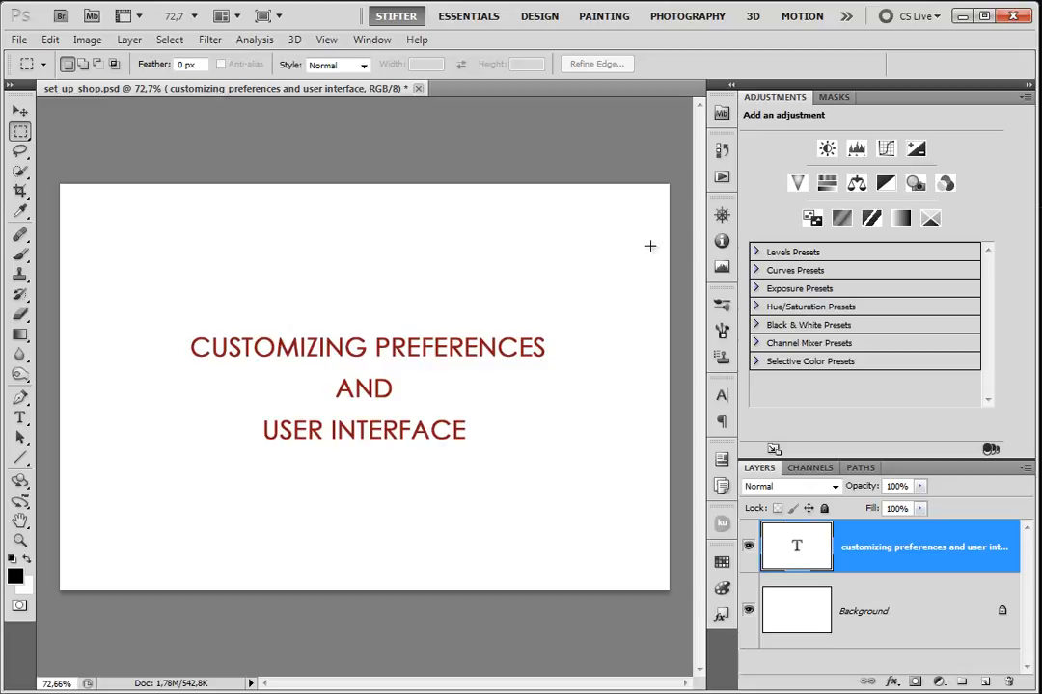
left_click(849, 613)
left_click(916, 567)
left_click(861, 610)
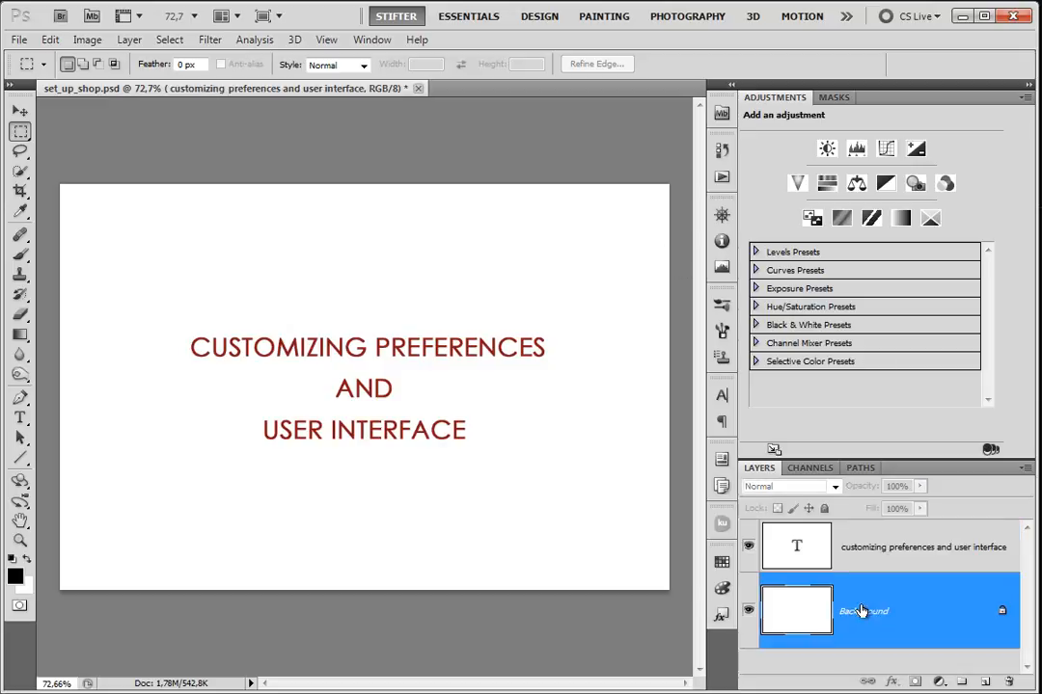
left_click(906, 557)
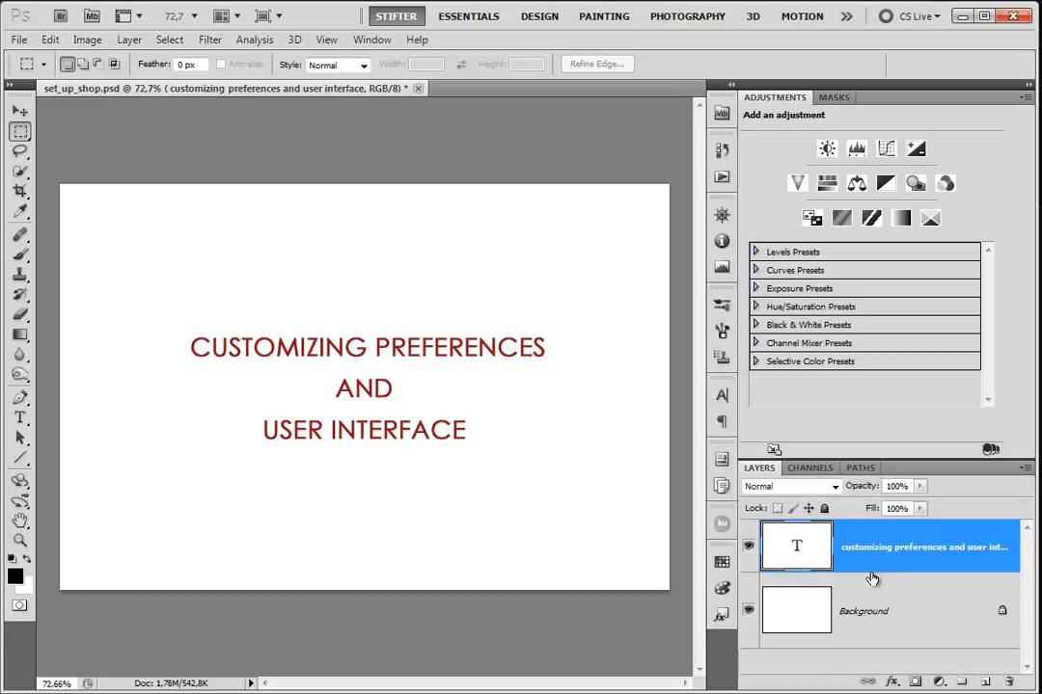